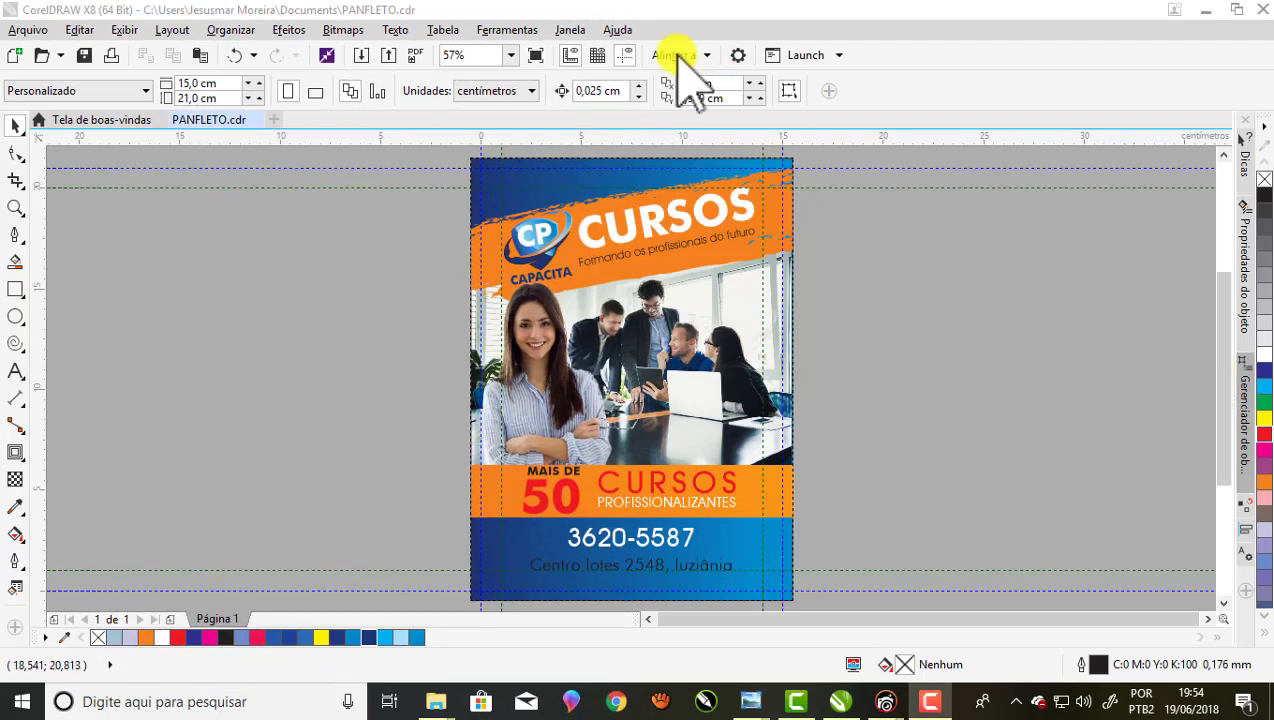
- Preview the finished flyer, then create a new A4 document in CMYK at 300 dpi
click(537, 56)
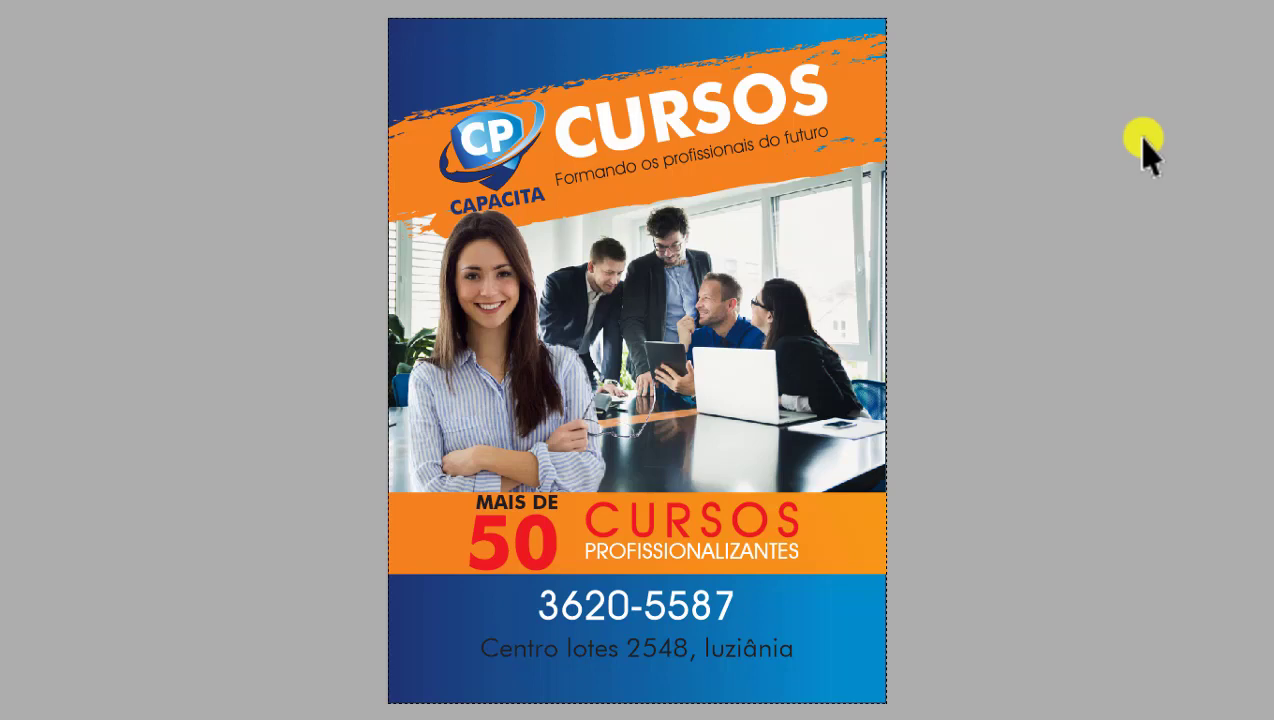
click(1010, 130)
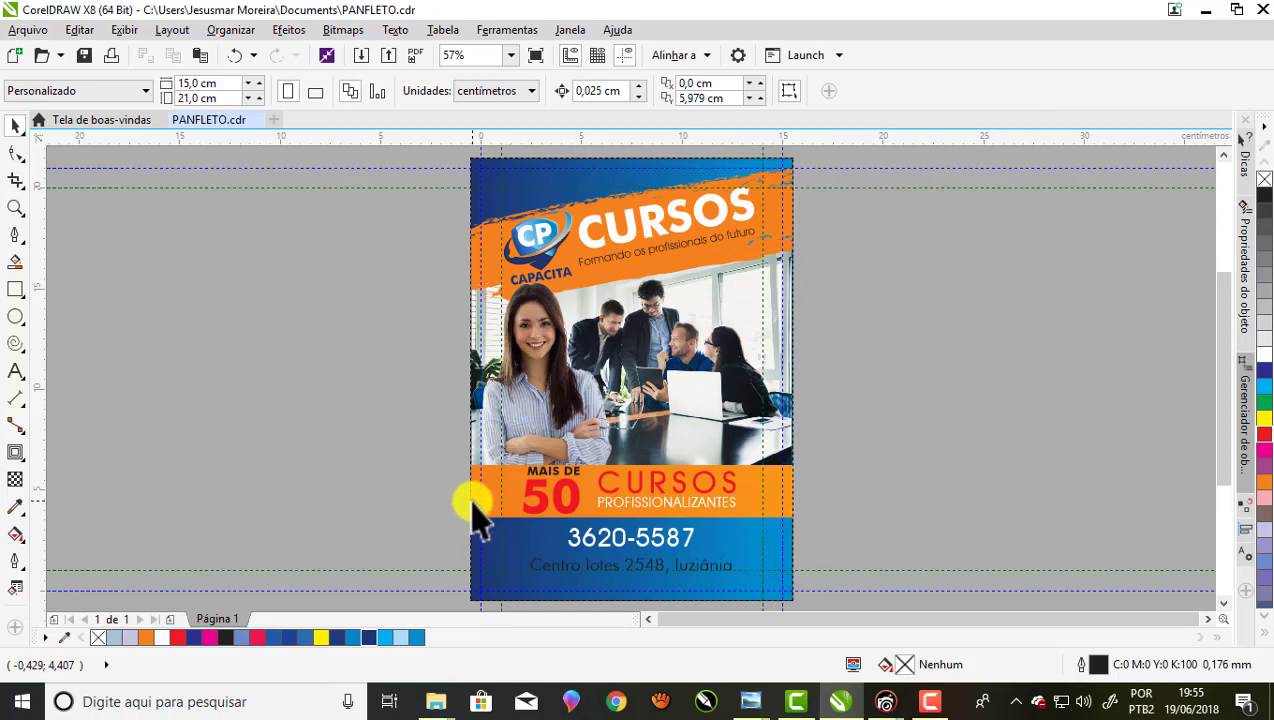
click(80, 121)
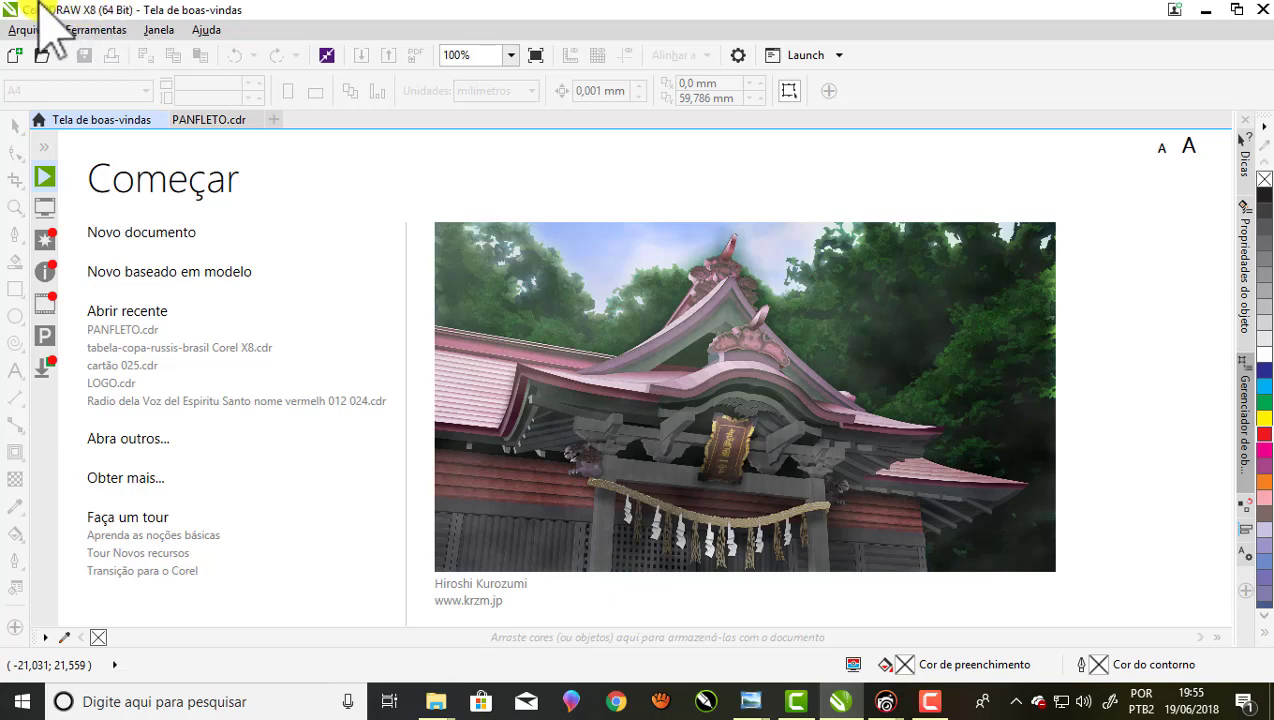
click(139, 234)
mouse_move(632, 335)
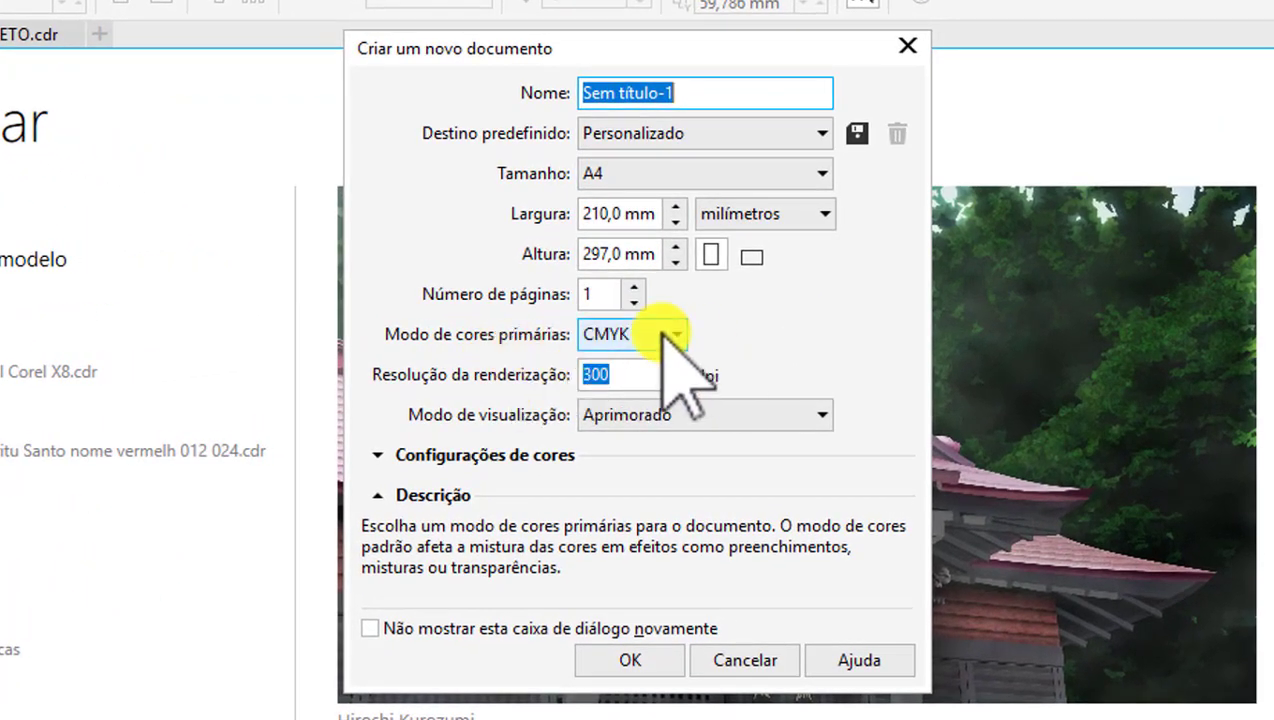
click(662, 334)
click(665, 338)
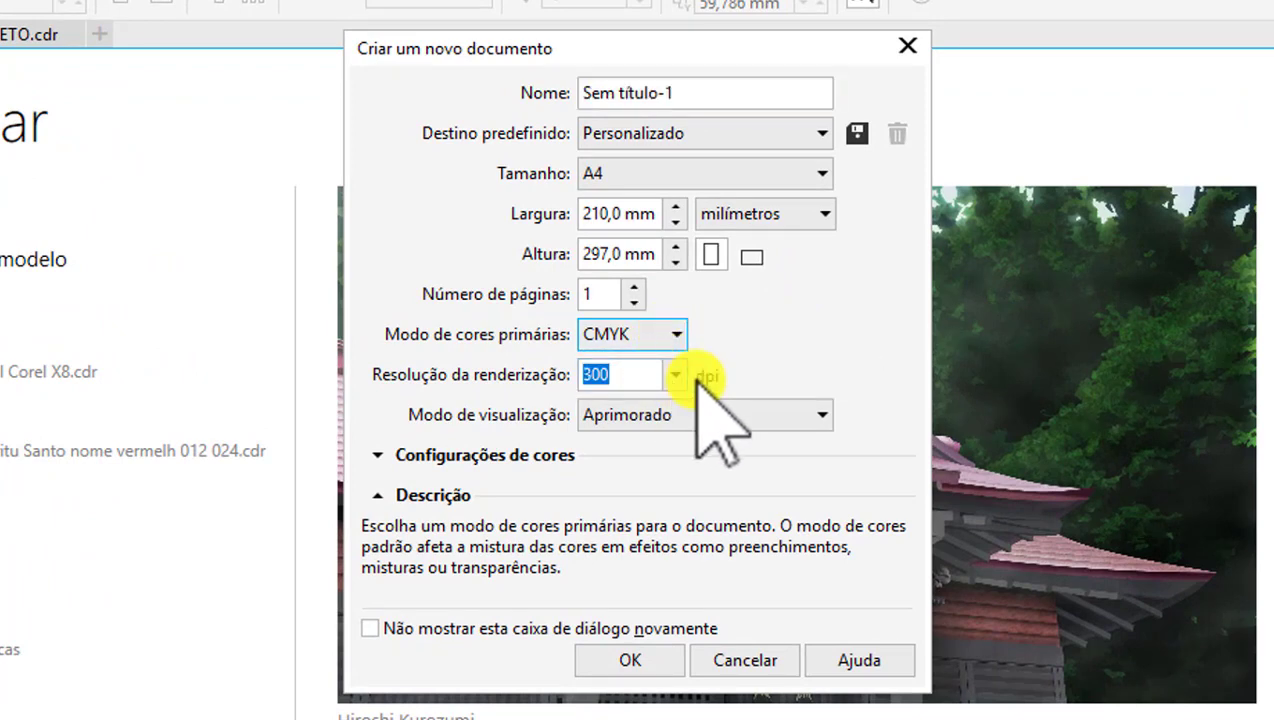
click(672, 375)
click(667, 374)
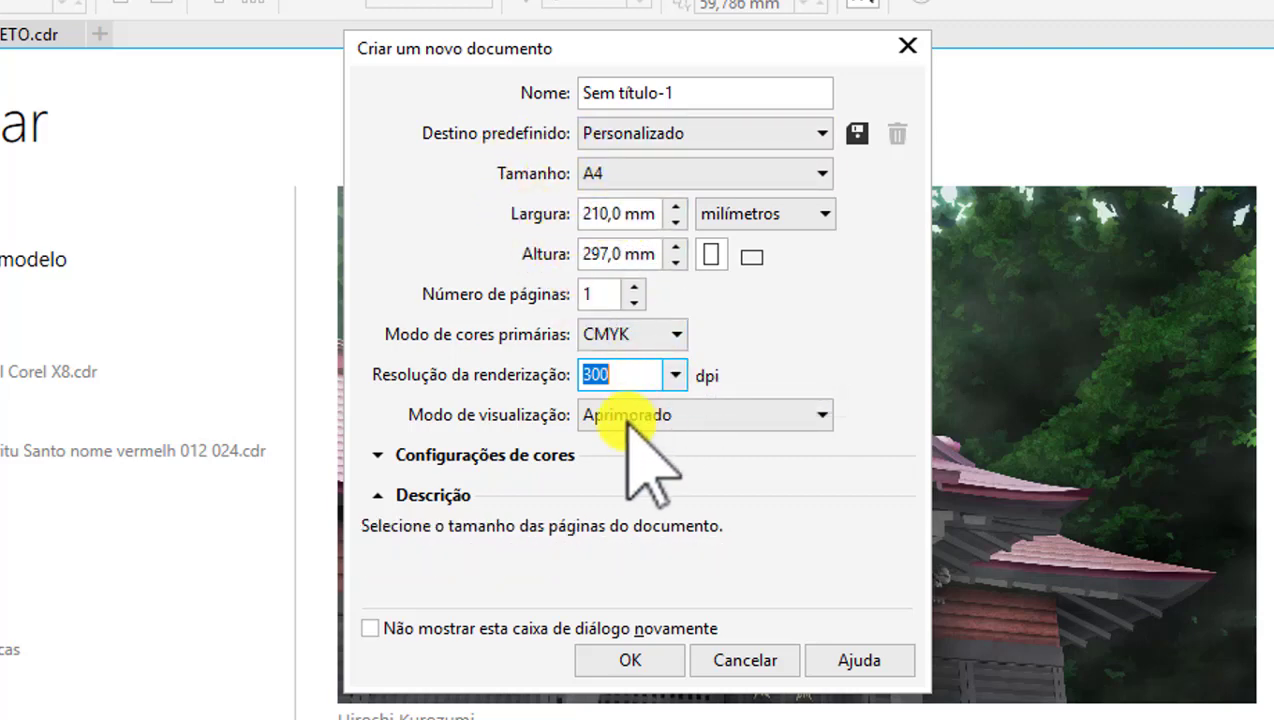
click(645, 660)
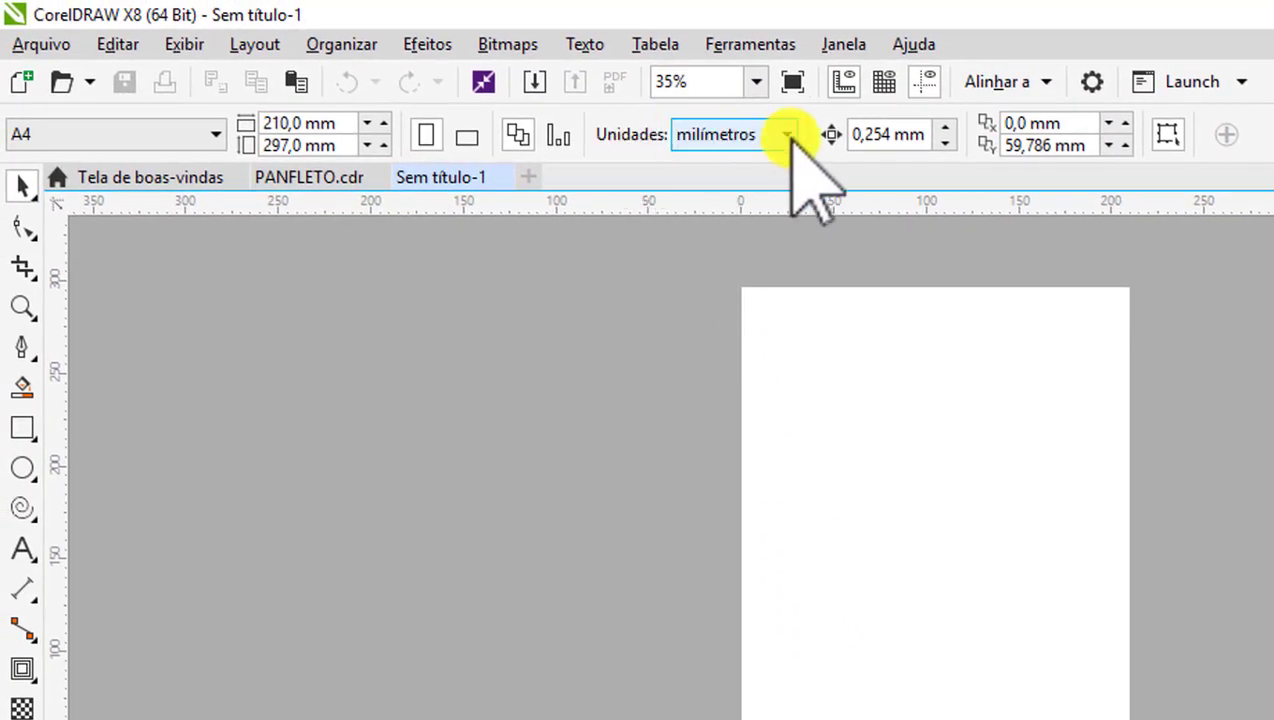
- Set the units to centimetres and resize the page to 15 × 21 cm
click(788, 134)
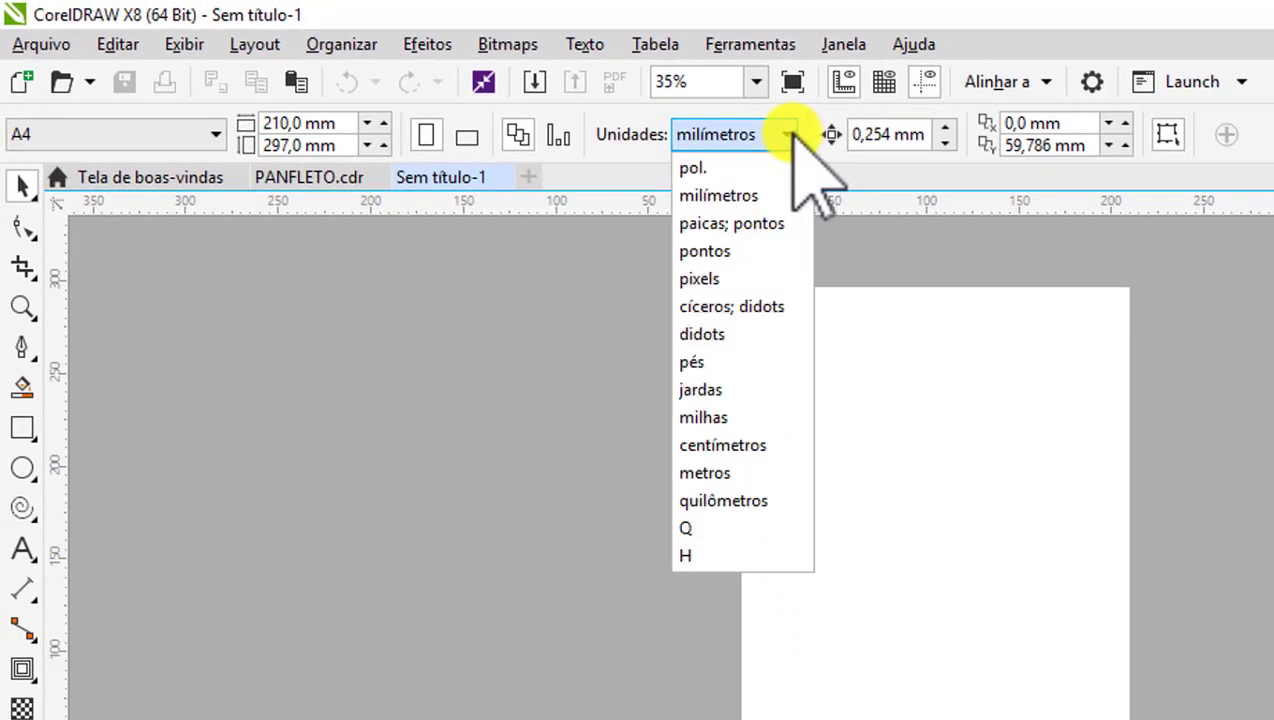
click(725, 445)
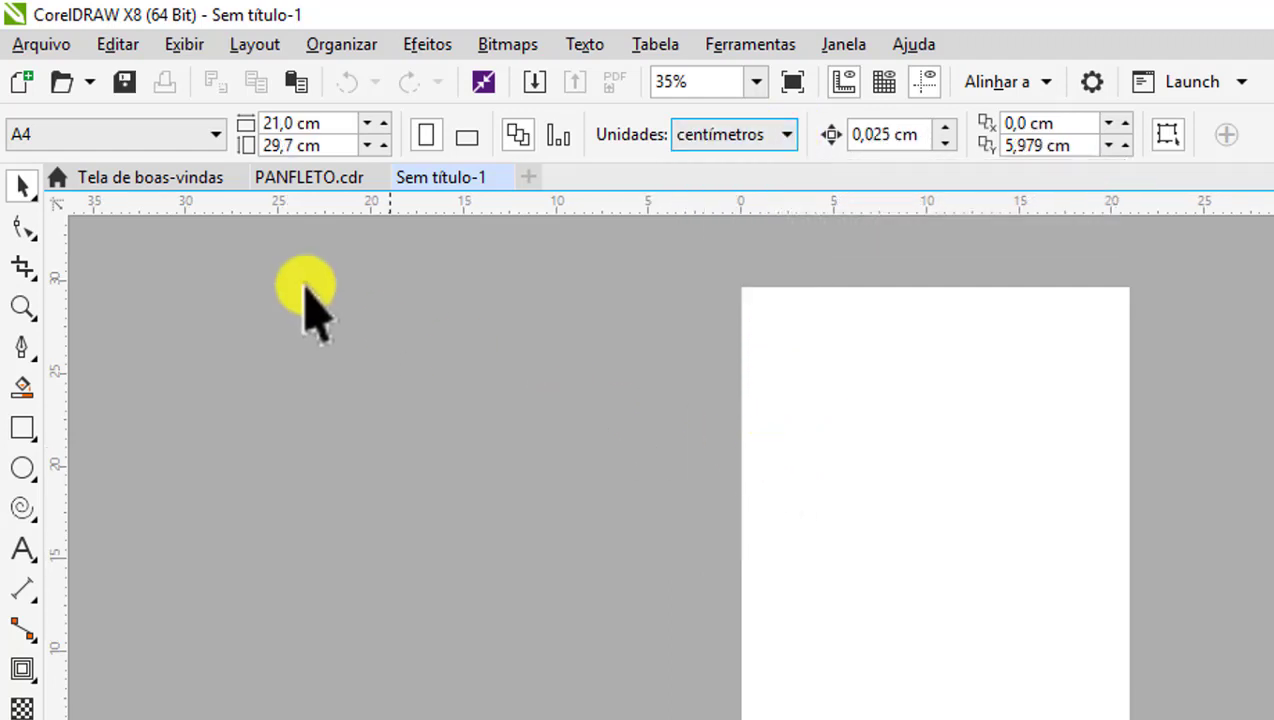
click(287, 125)
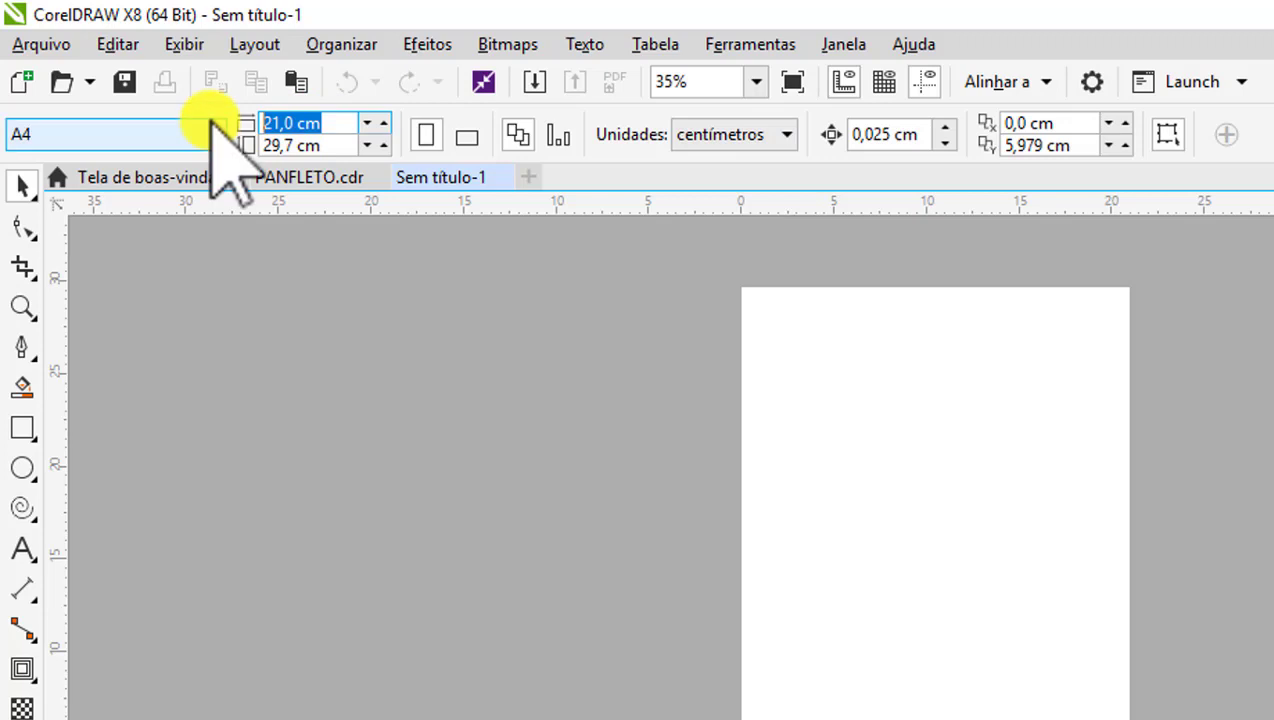
text(15)
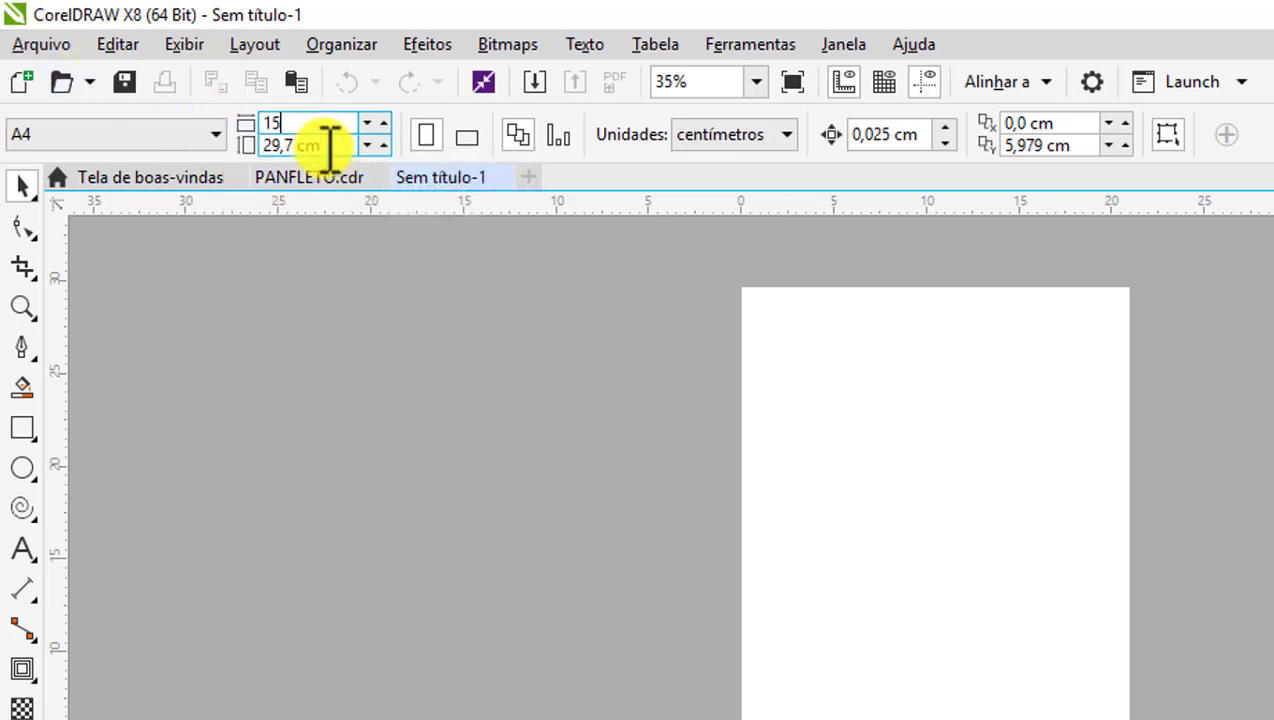
click(300, 147)
text(21)
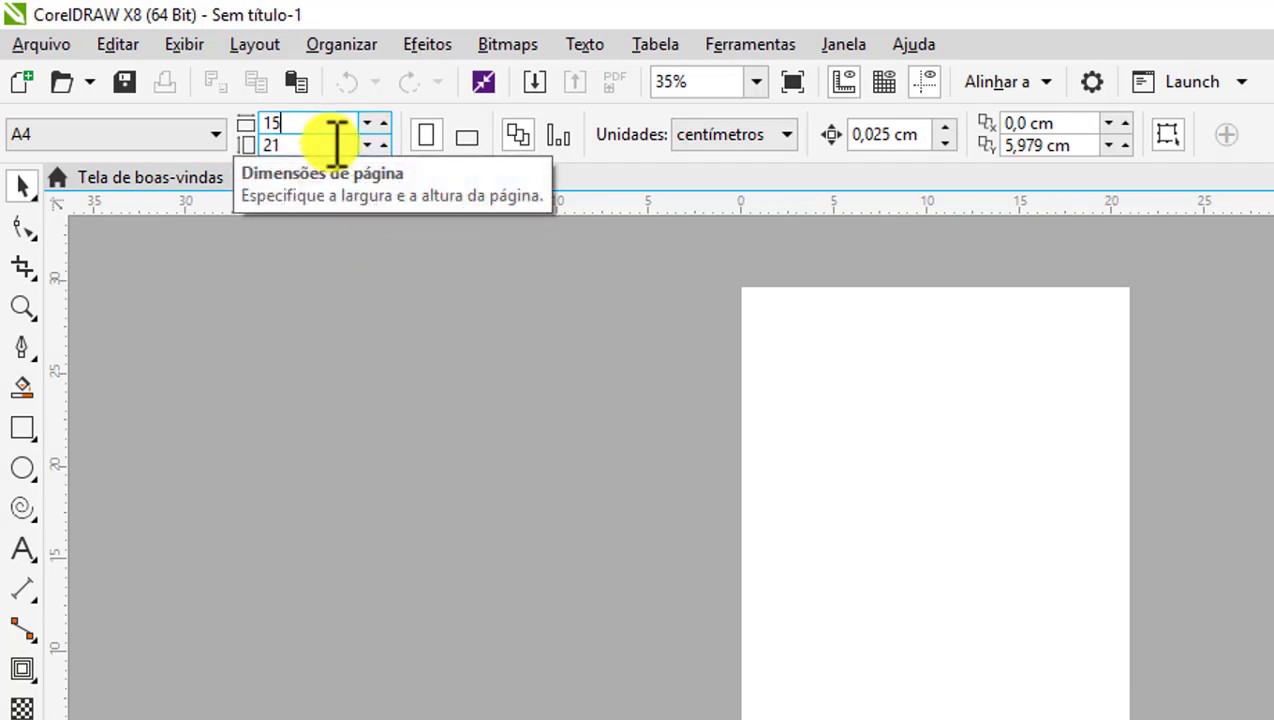
key(Return)
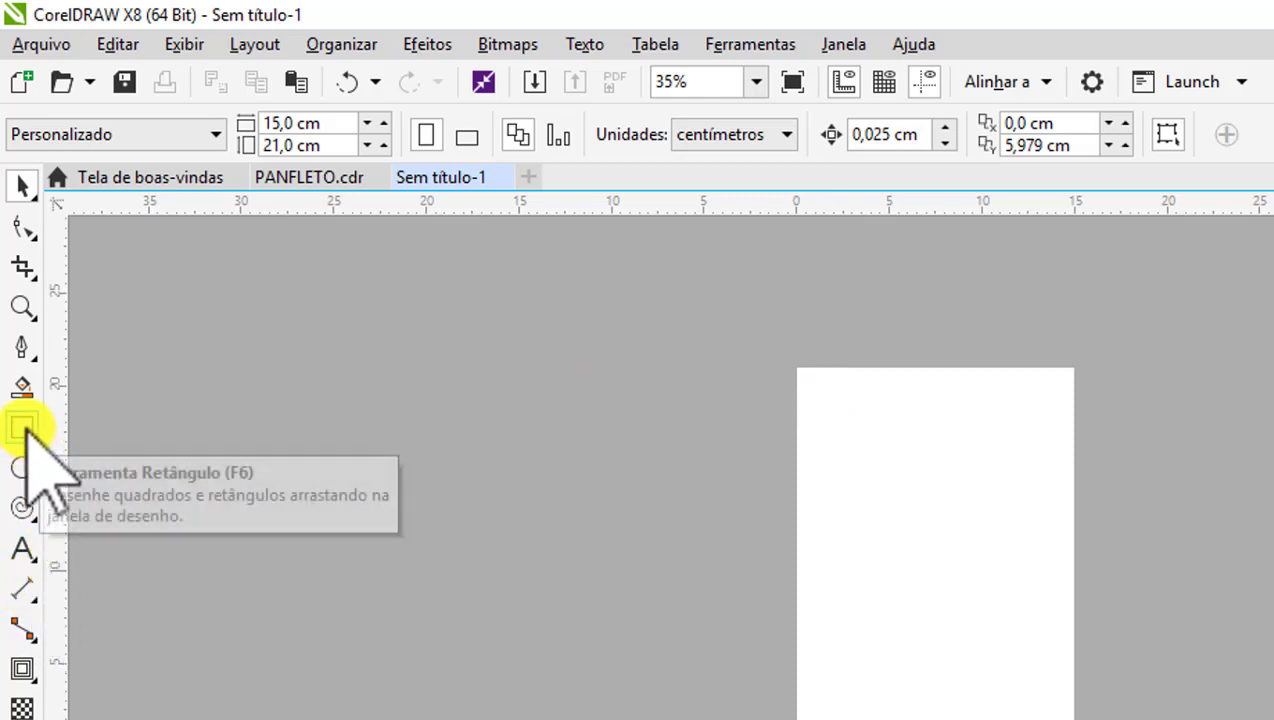
- Add a page-sized rectangle filled cyan (C100) with no outline
double_click(22, 428)
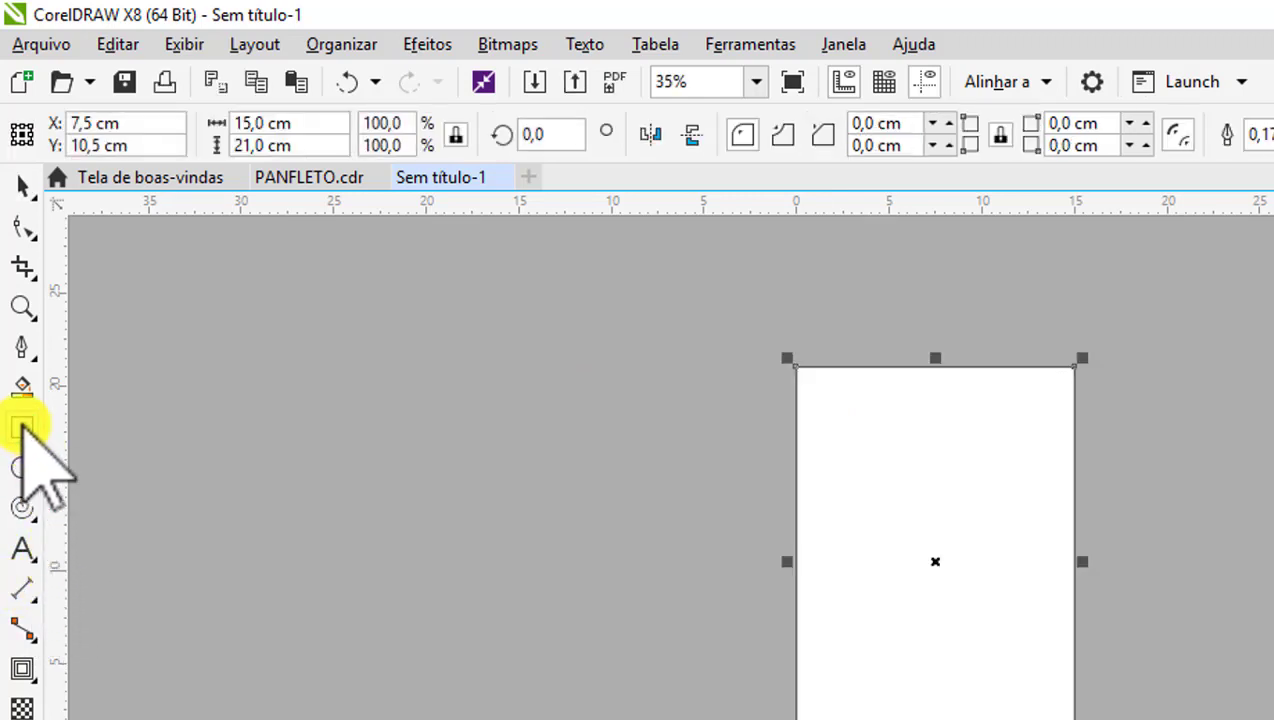
scroll(1020, 389, up, 2)
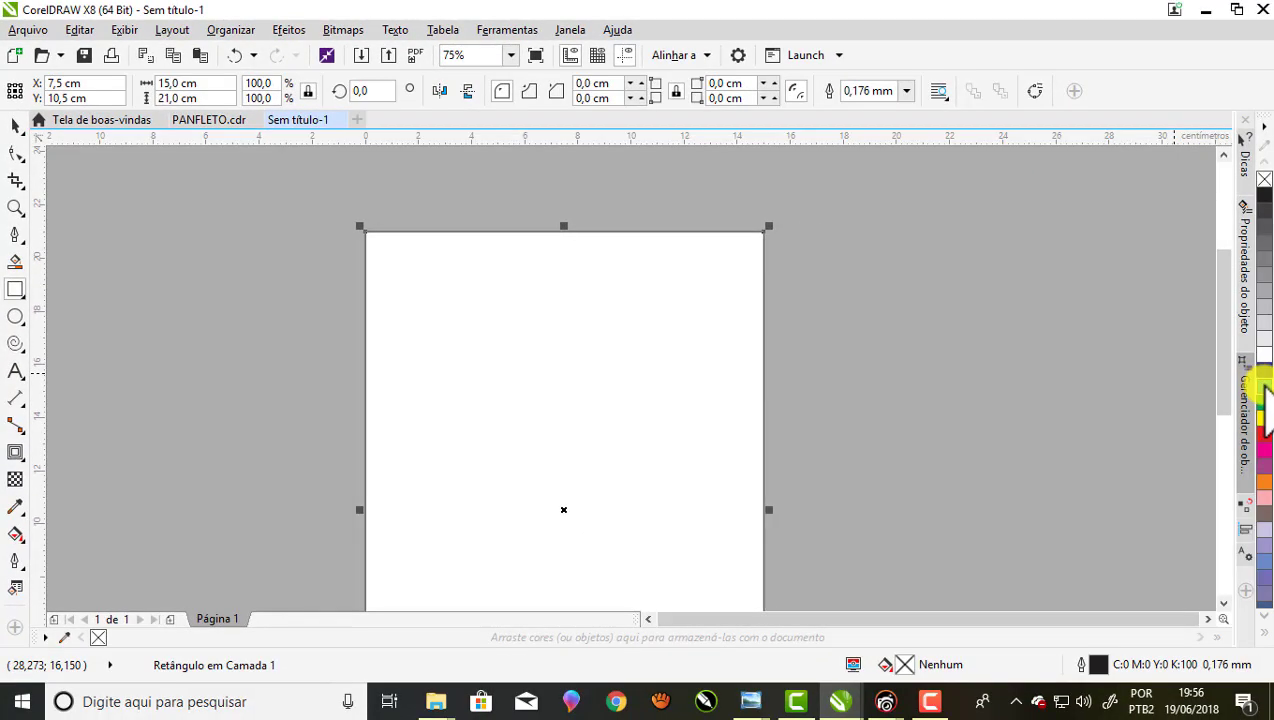
click(1264, 388)
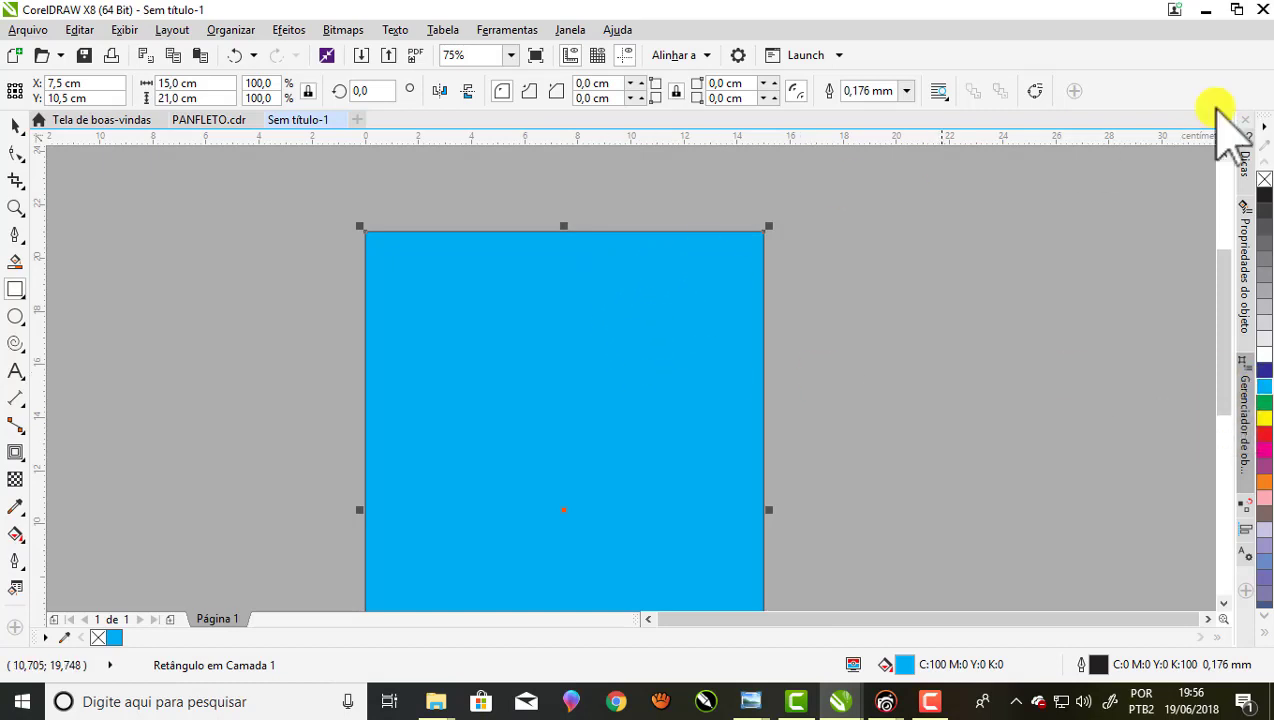
right_click(1263, 180)
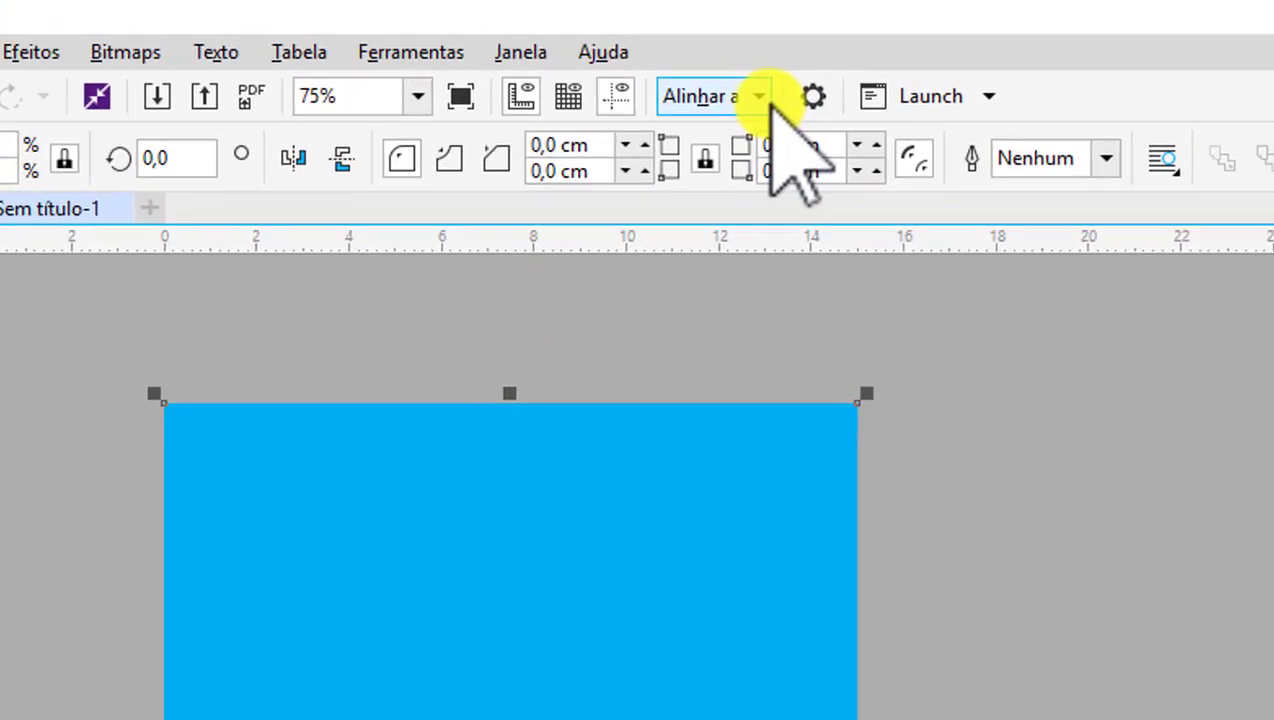
- Enable snapping to guidelines (Diretrizes) and glance at the view options without changes
click(709, 56)
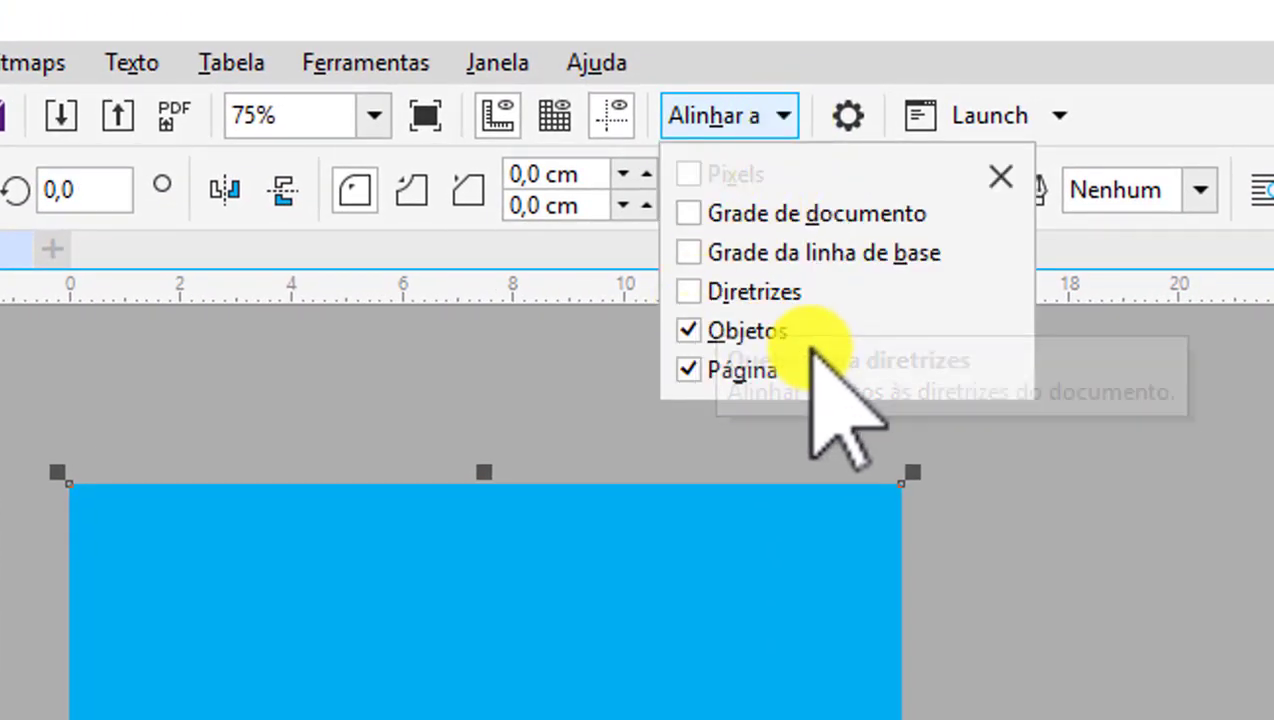
click(708, 293)
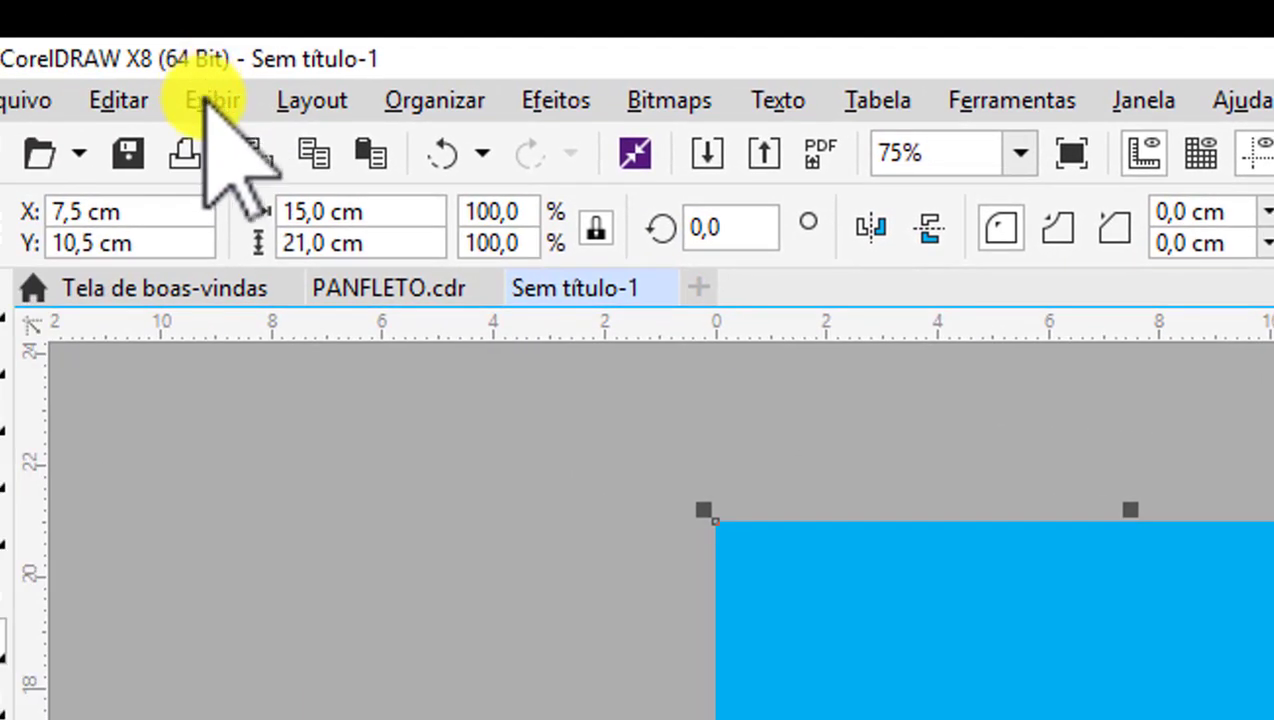
click(220, 100)
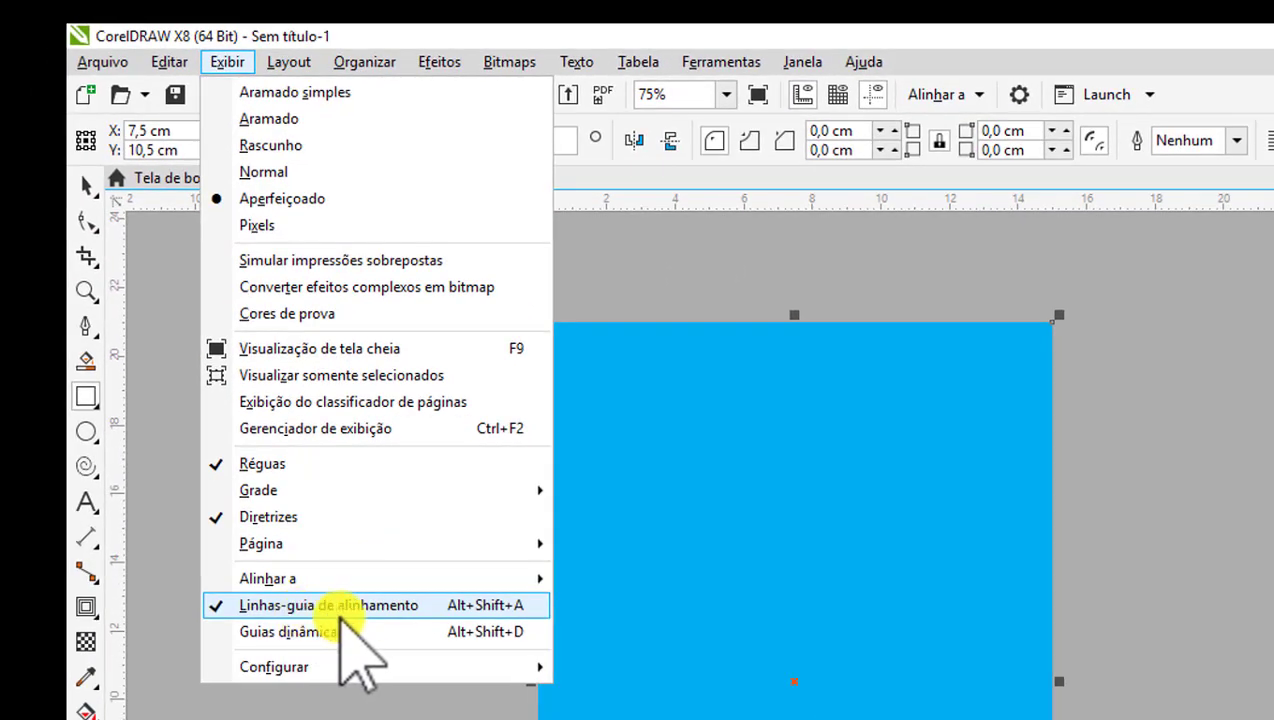
click(407, 711)
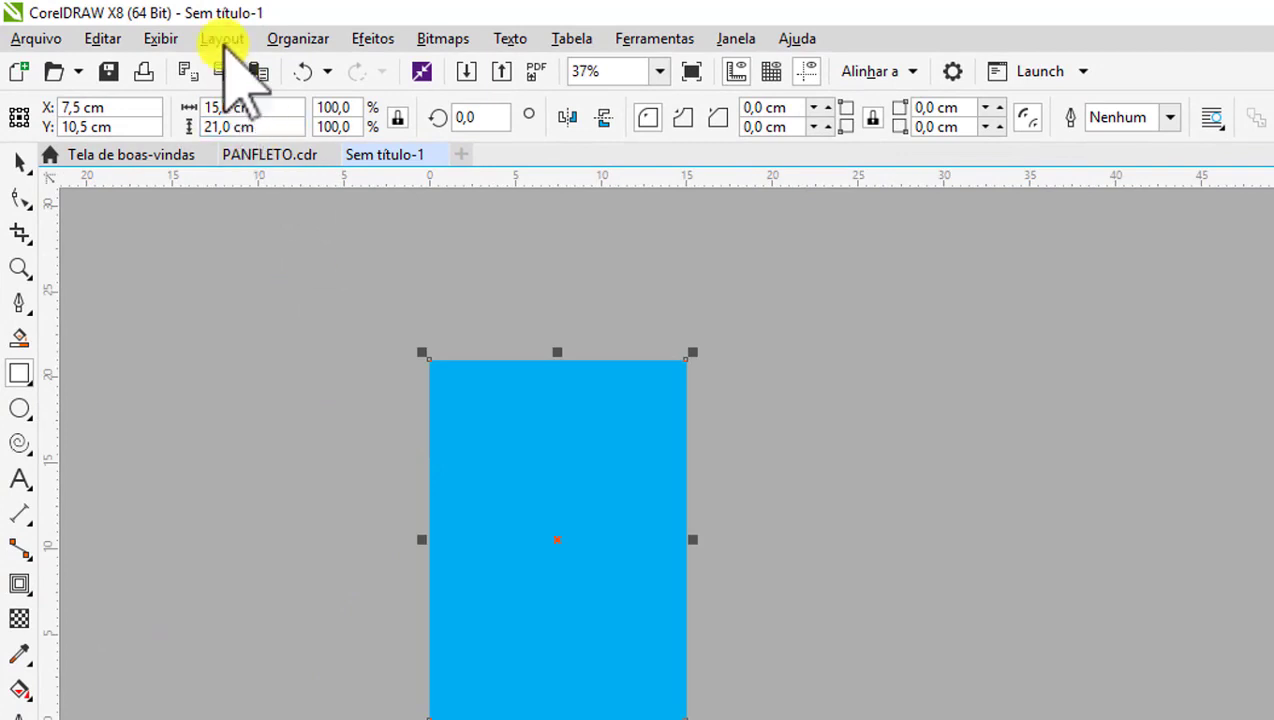
click(222, 38)
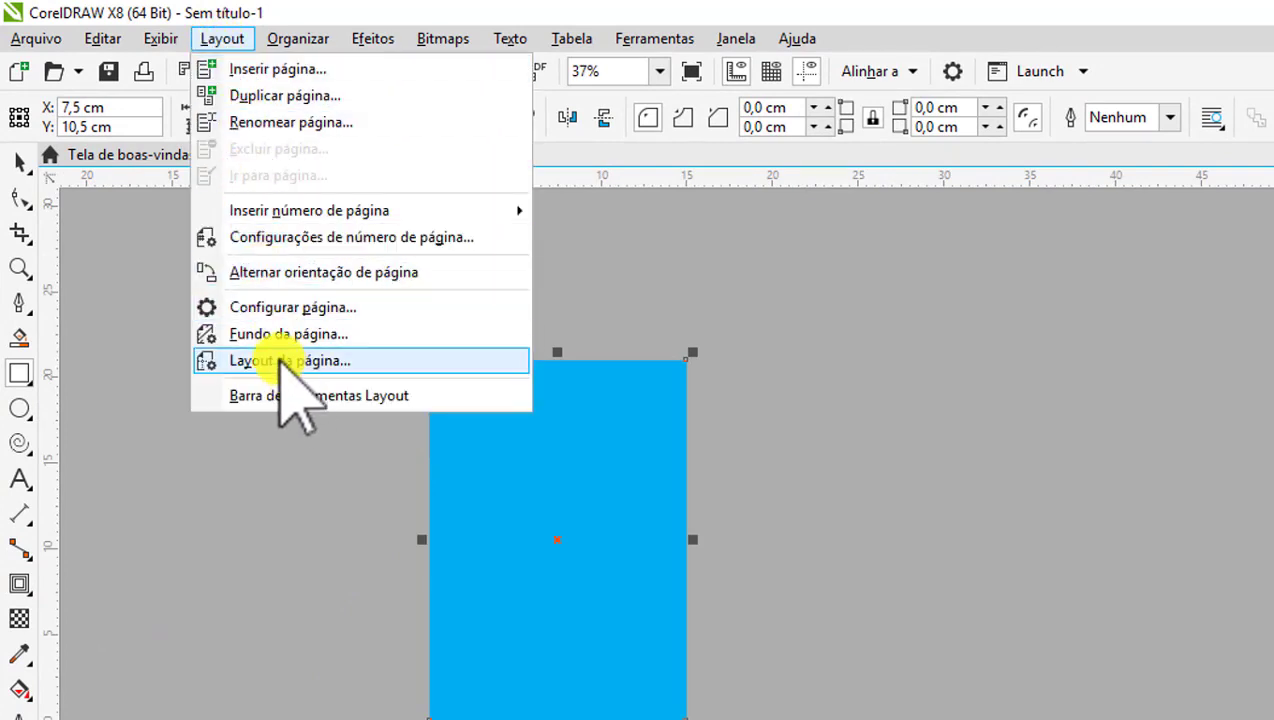
- Apply the 'Margens de um centímetro' guideline preset from Layout da página
click(305, 310)
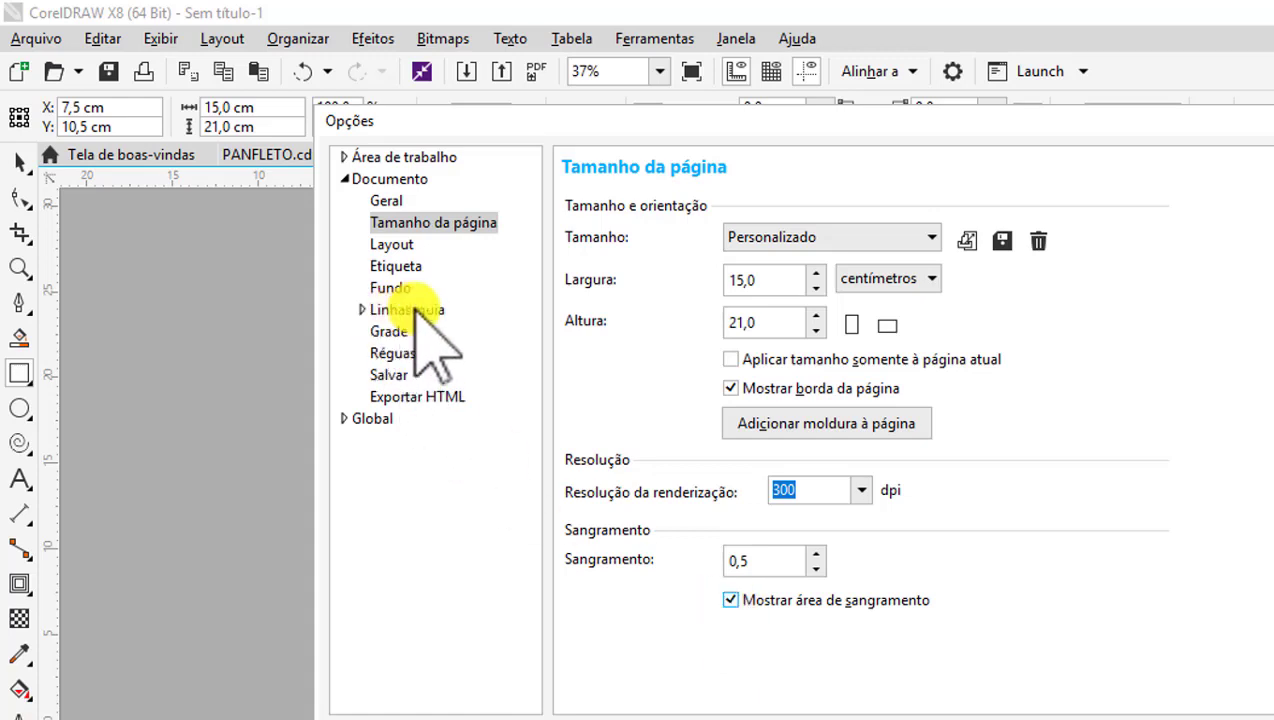
click(362, 309)
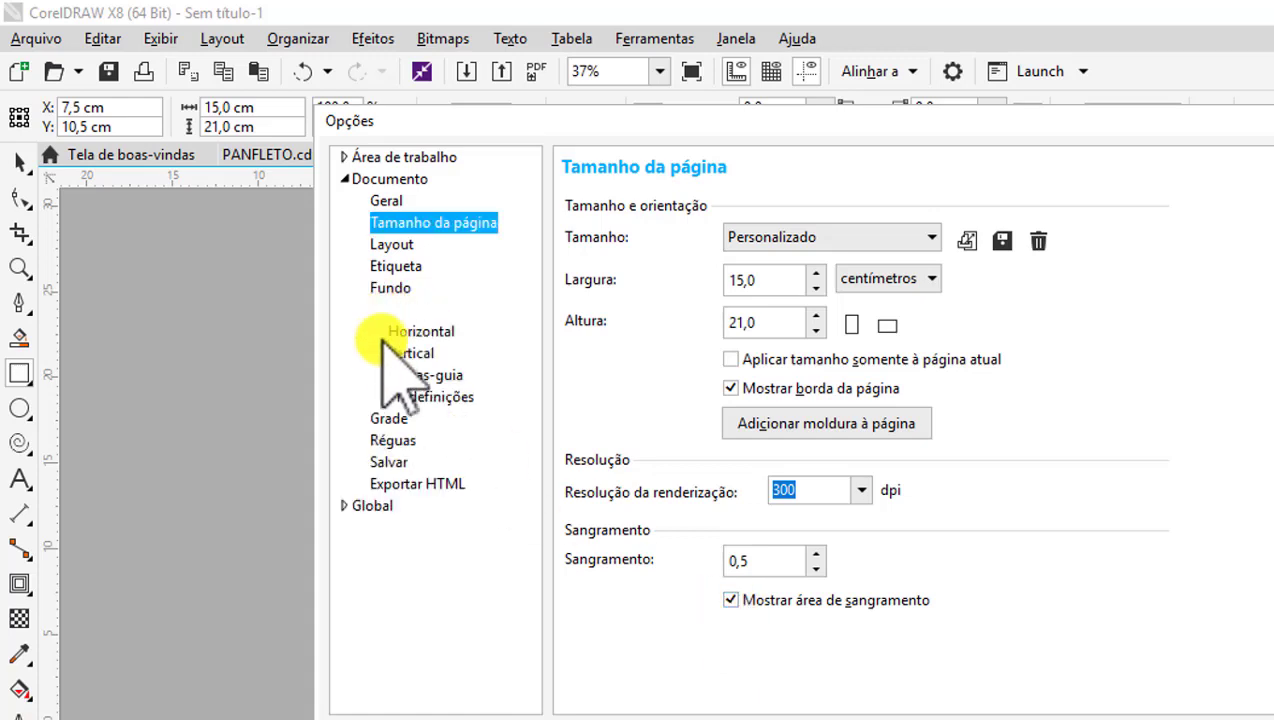
click(412, 396)
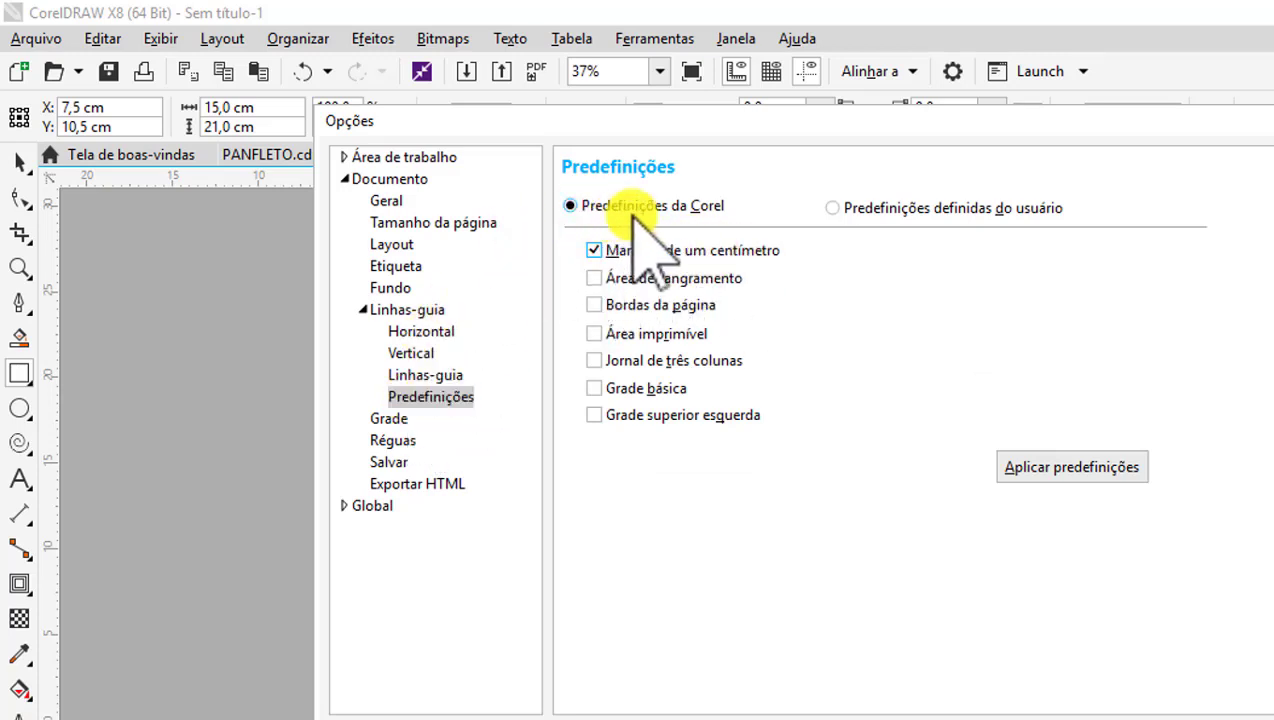
click(1062, 468)
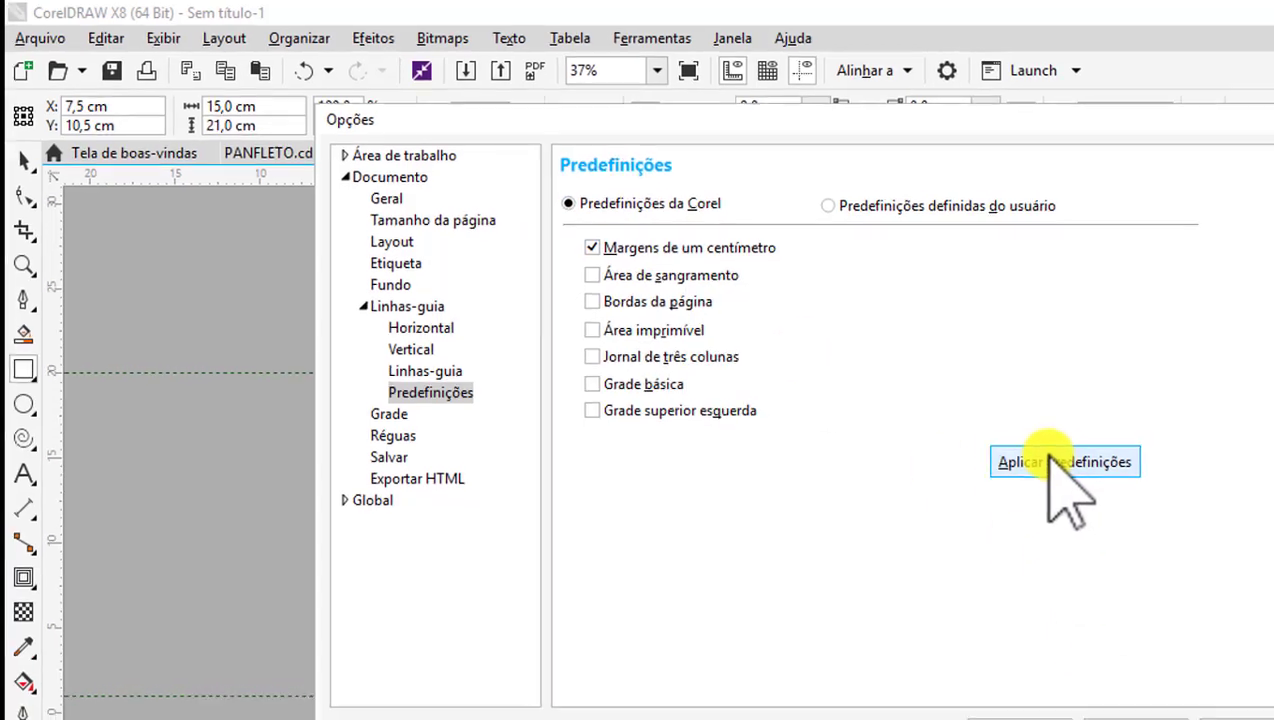
click(967, 664)
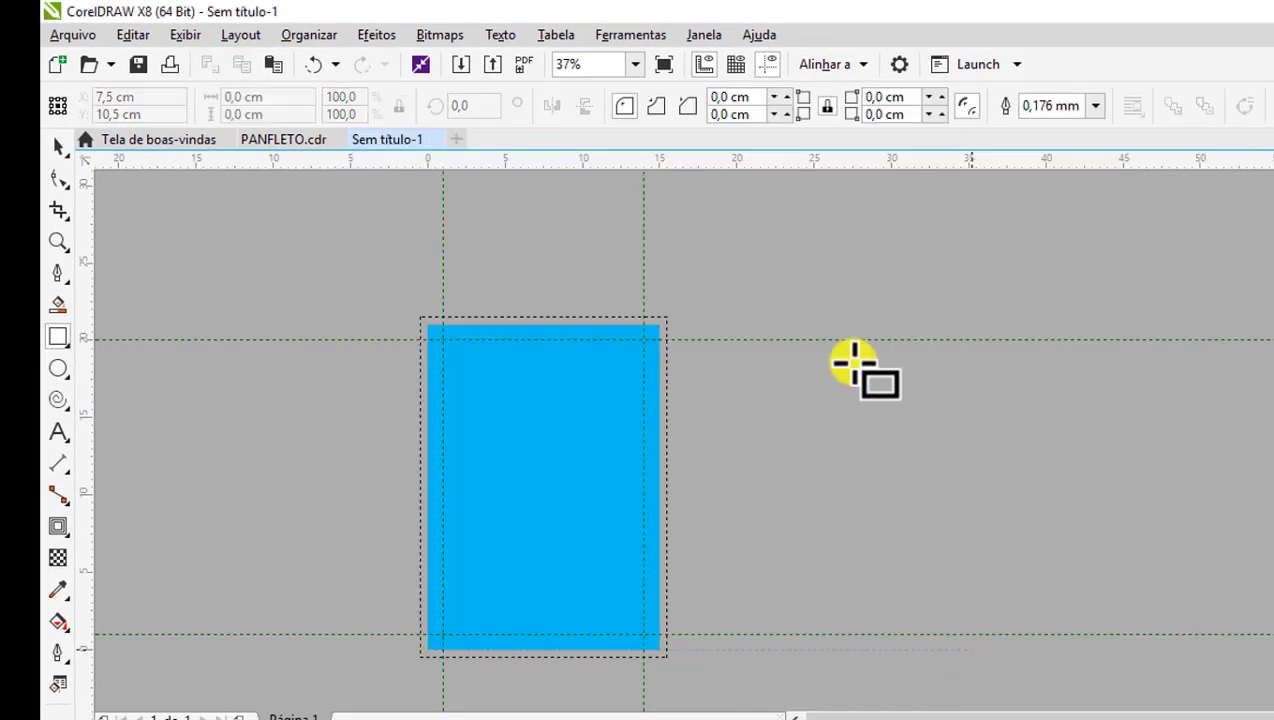
scroll(870, 362, down, 1)
scroll(665, 355, up, 1)
scroll(678, 355, up, 1)
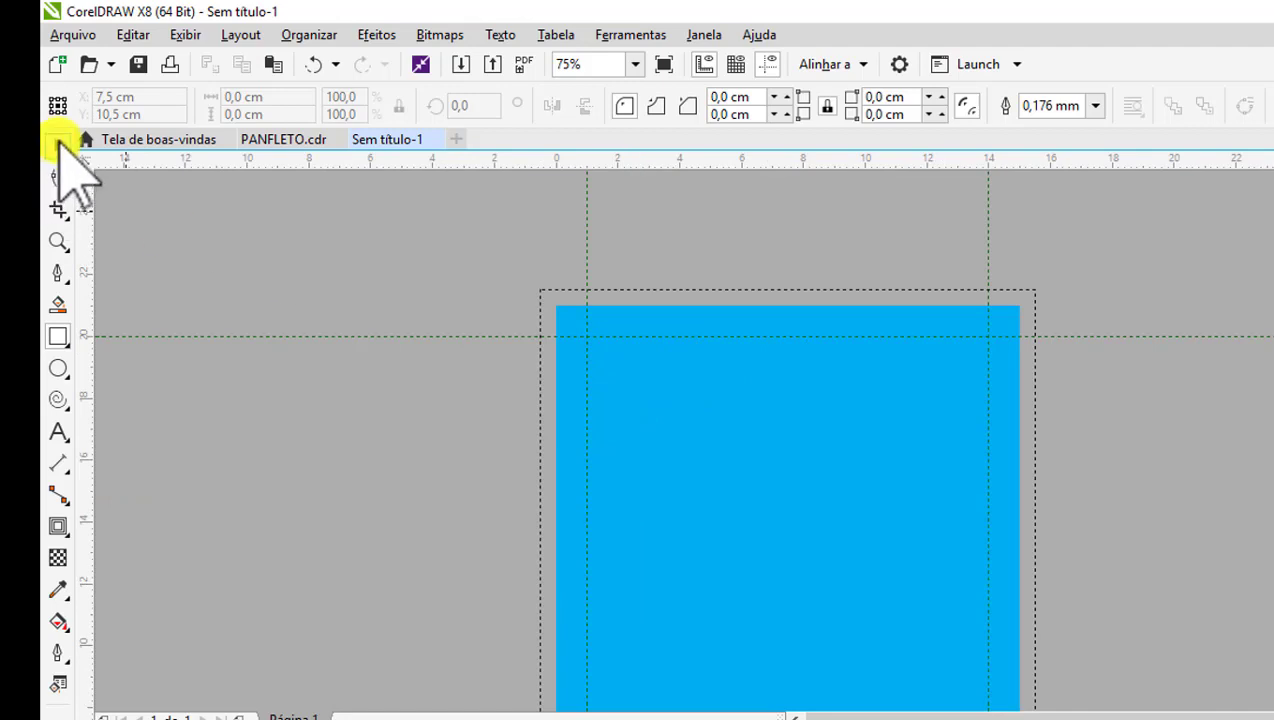
- Select the cyan rectangle and place a guideline along its top edge, checking snapping options
click(57, 146)
click(745, 460)
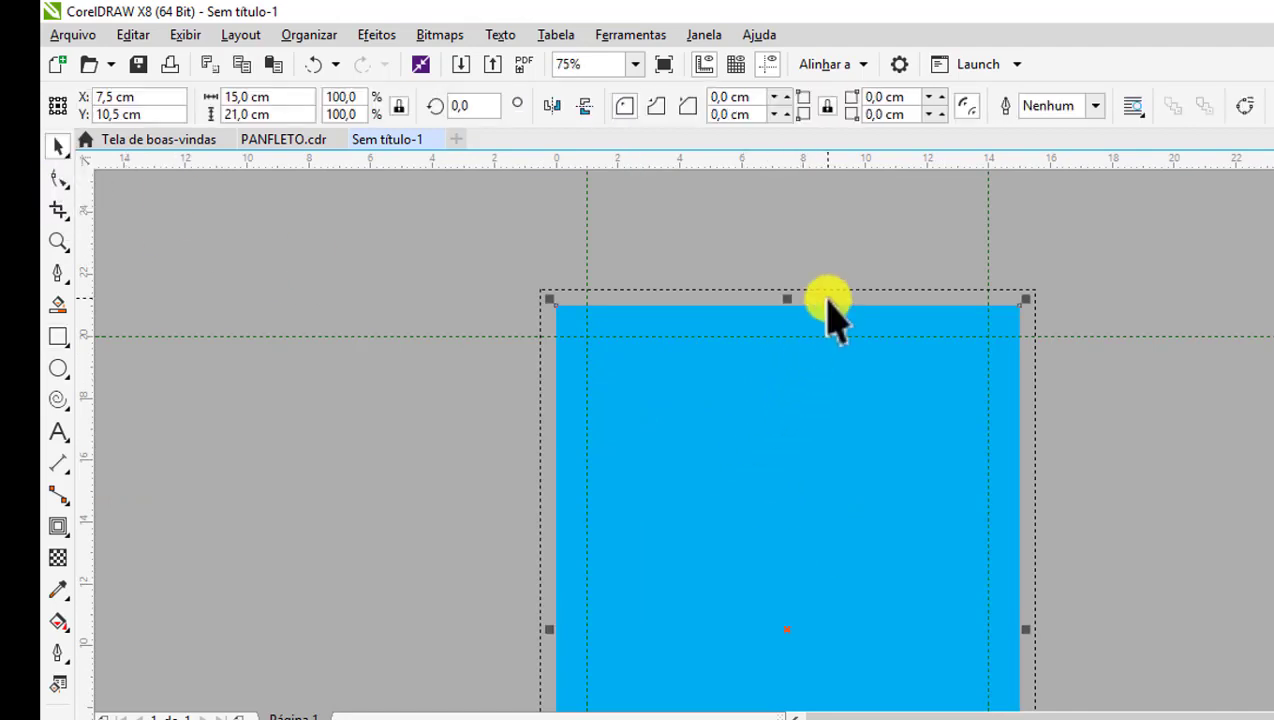
scroll(826, 300, up, 1)
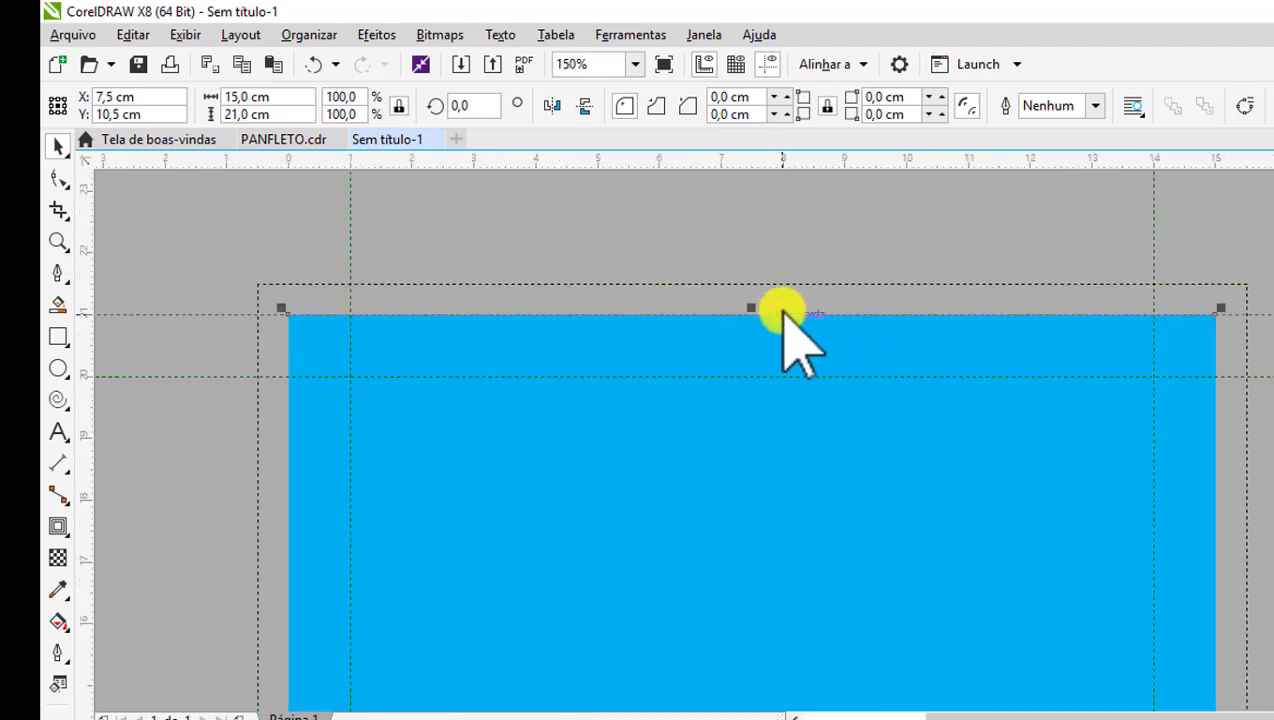
drag(783, 308, 783, 314)
scroll(783, 312, down, 1)
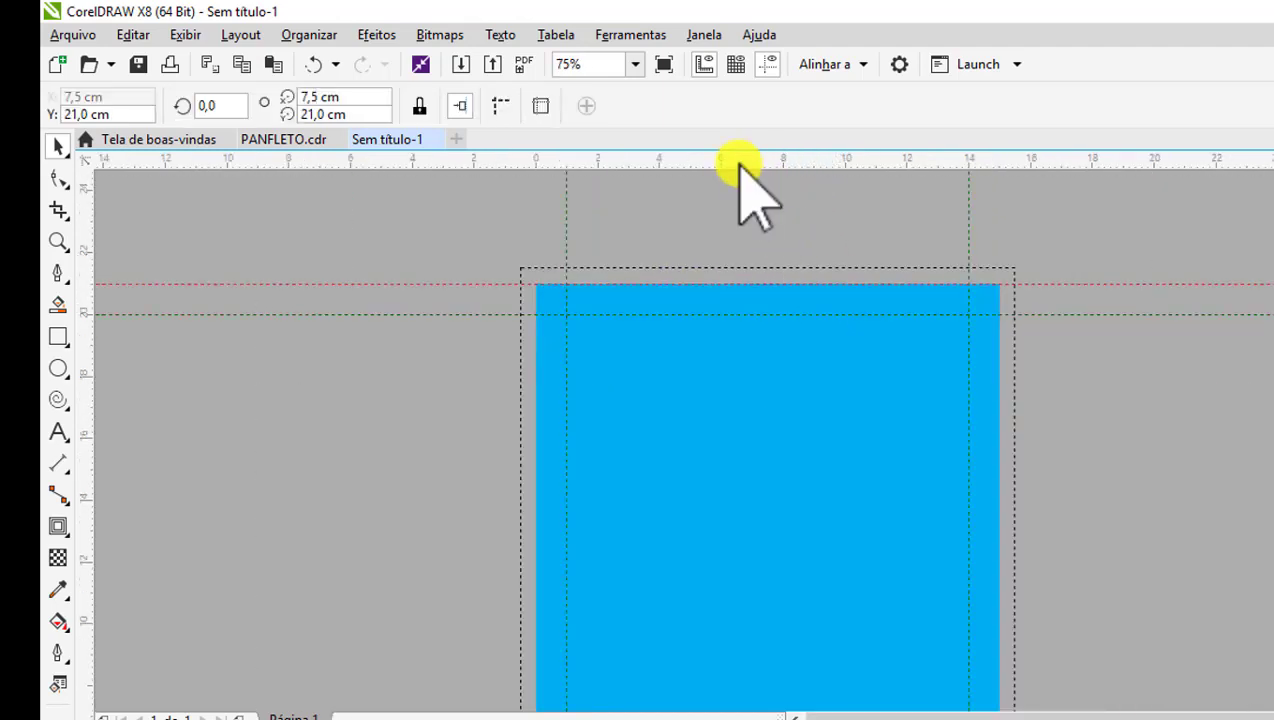
click(850, 66)
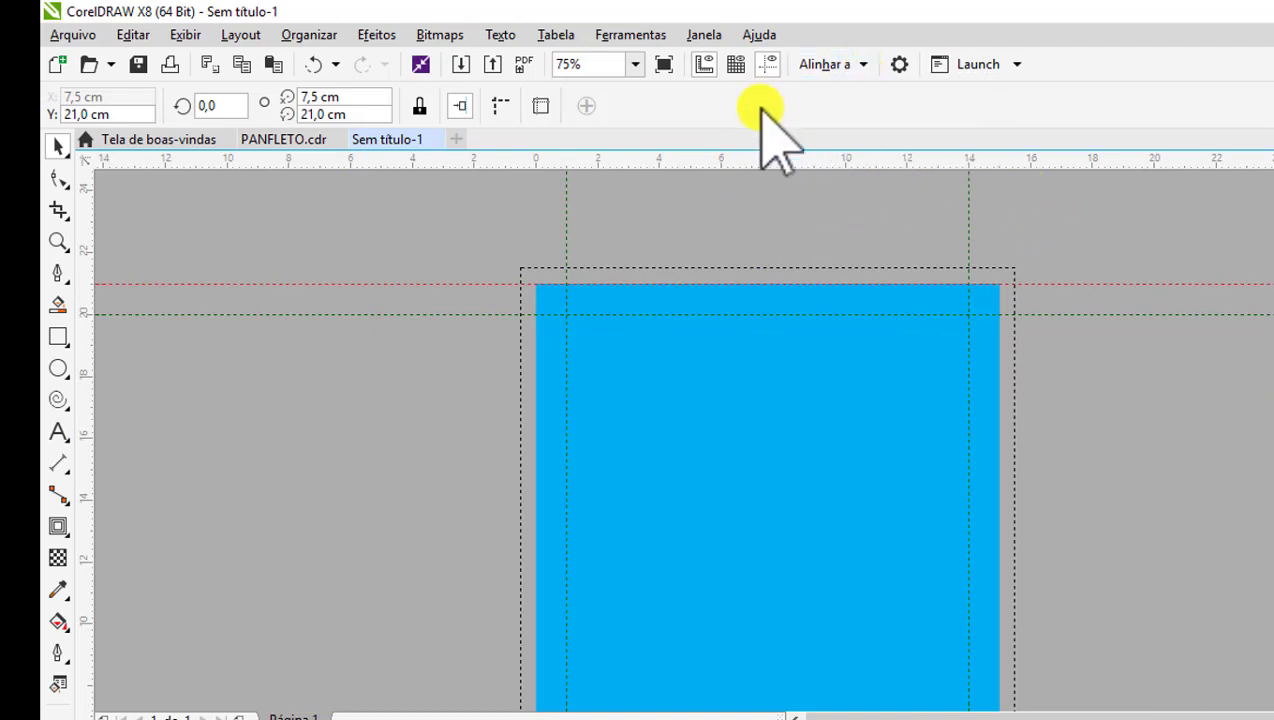
- Set the bottom edge guideline and reselect the blue background rectangle
scroll(758, 250, down, 2)
scroll(697, 293, up, 1)
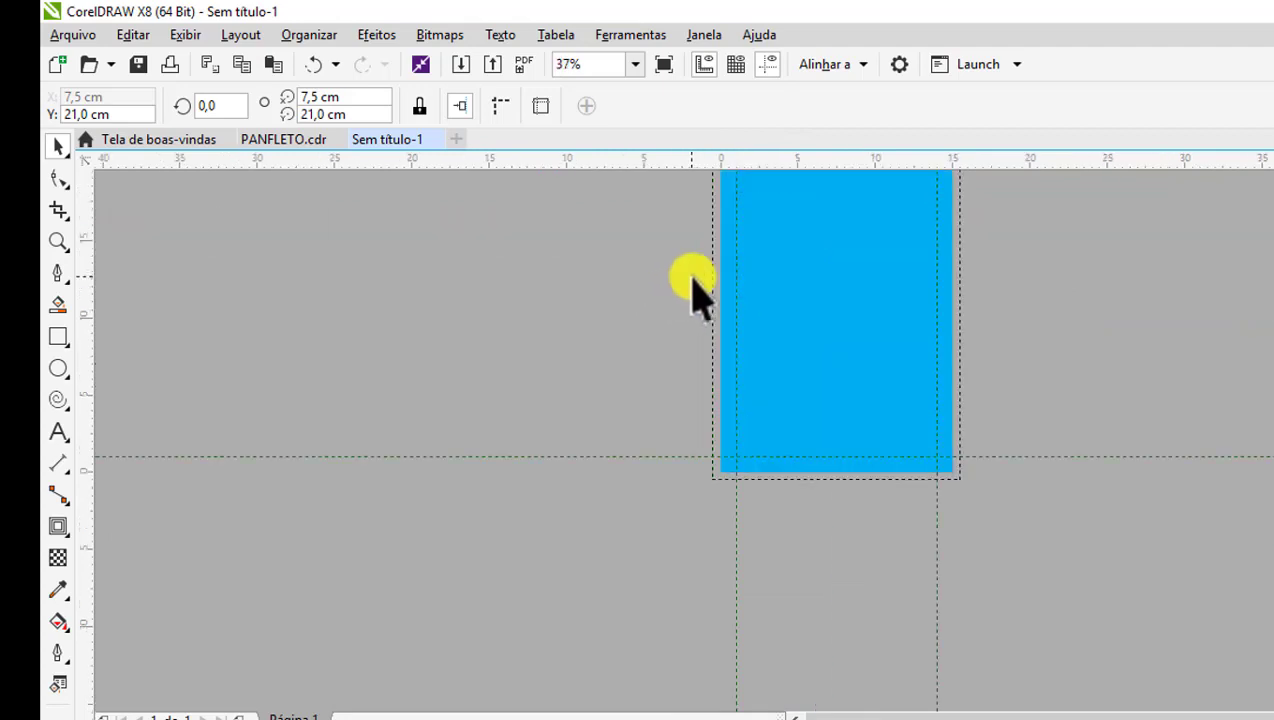
scroll(776, 296, up, 1)
scroll(776, 296, up, 1)
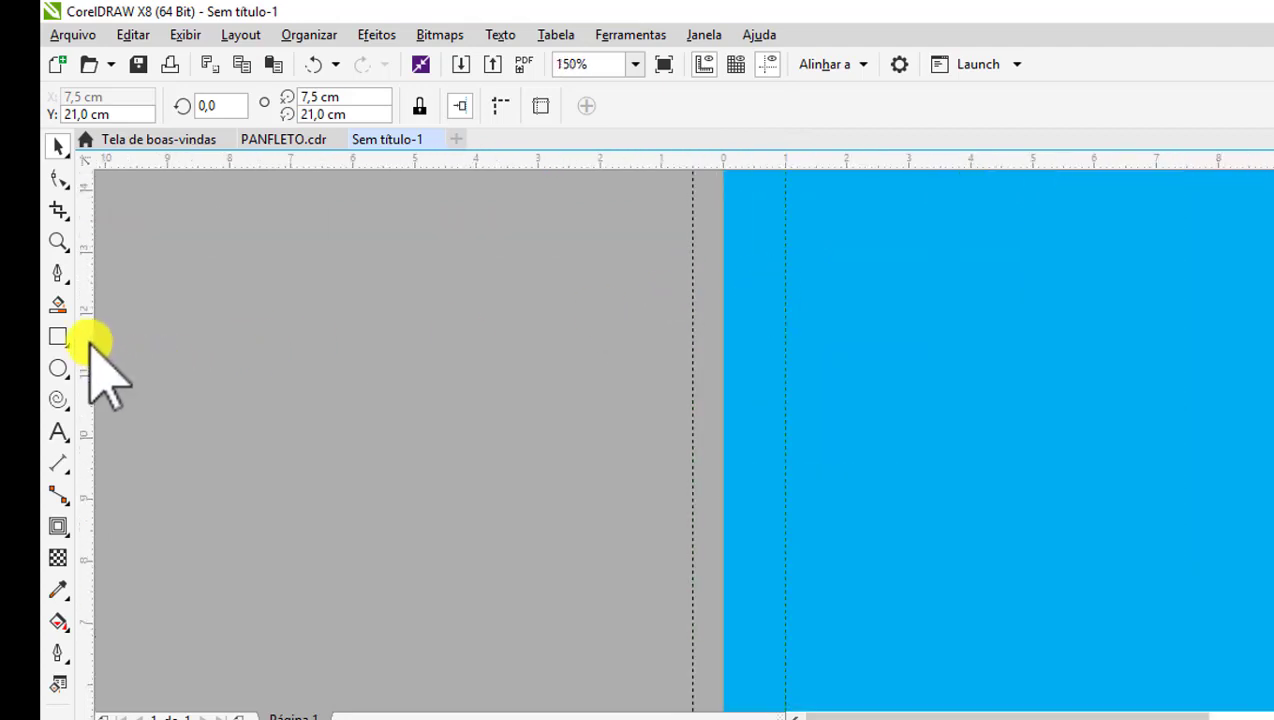
scroll(730, 390, down, 2)
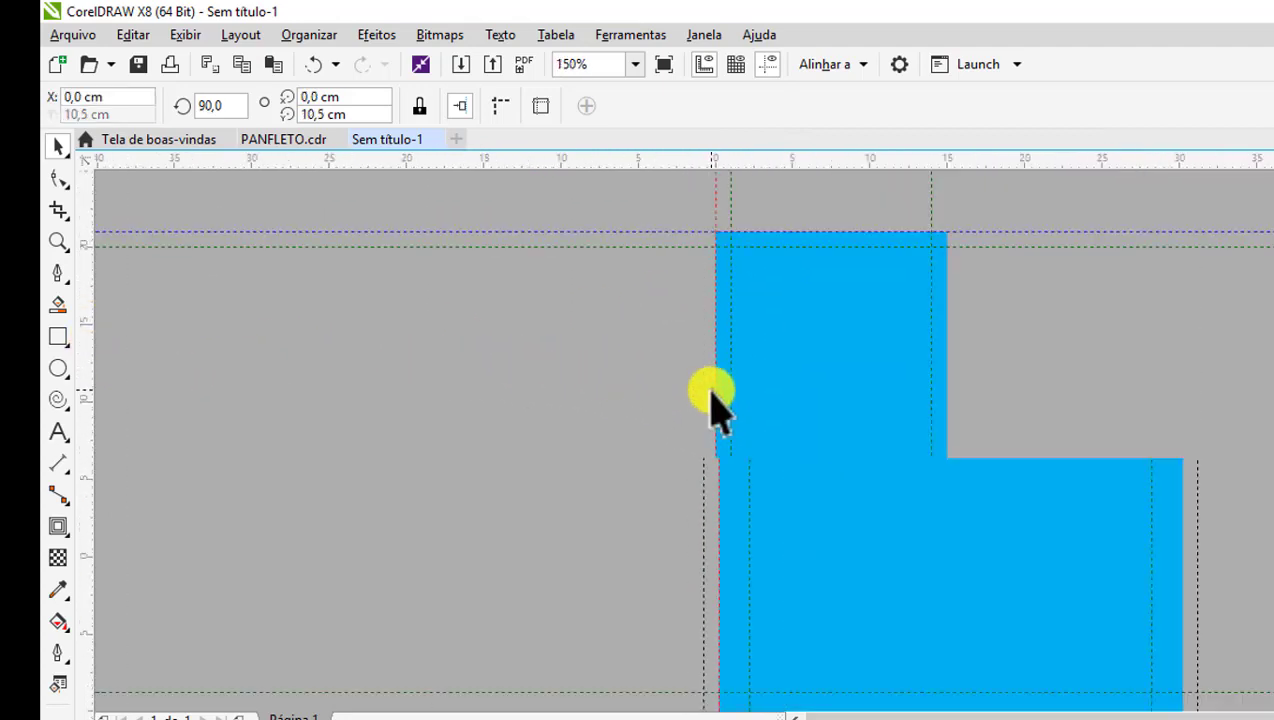
scroll(965, 402, up, 2)
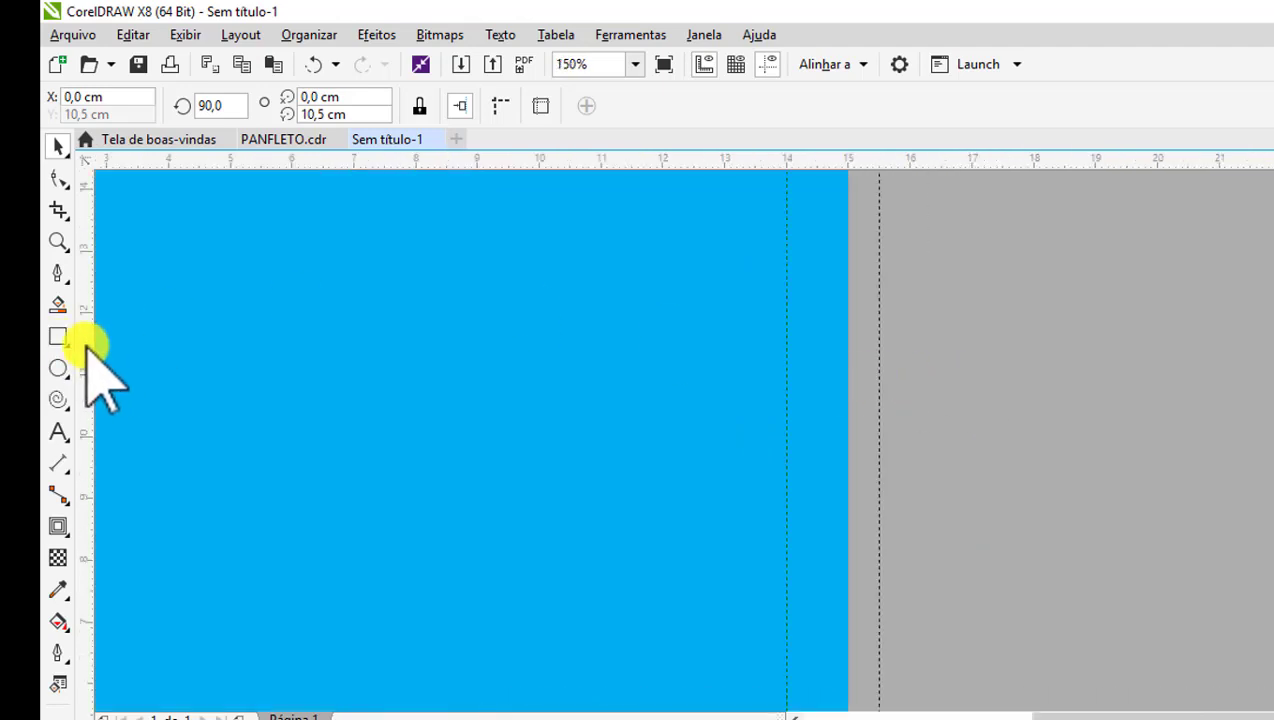
scroll(860, 420, down, 5)
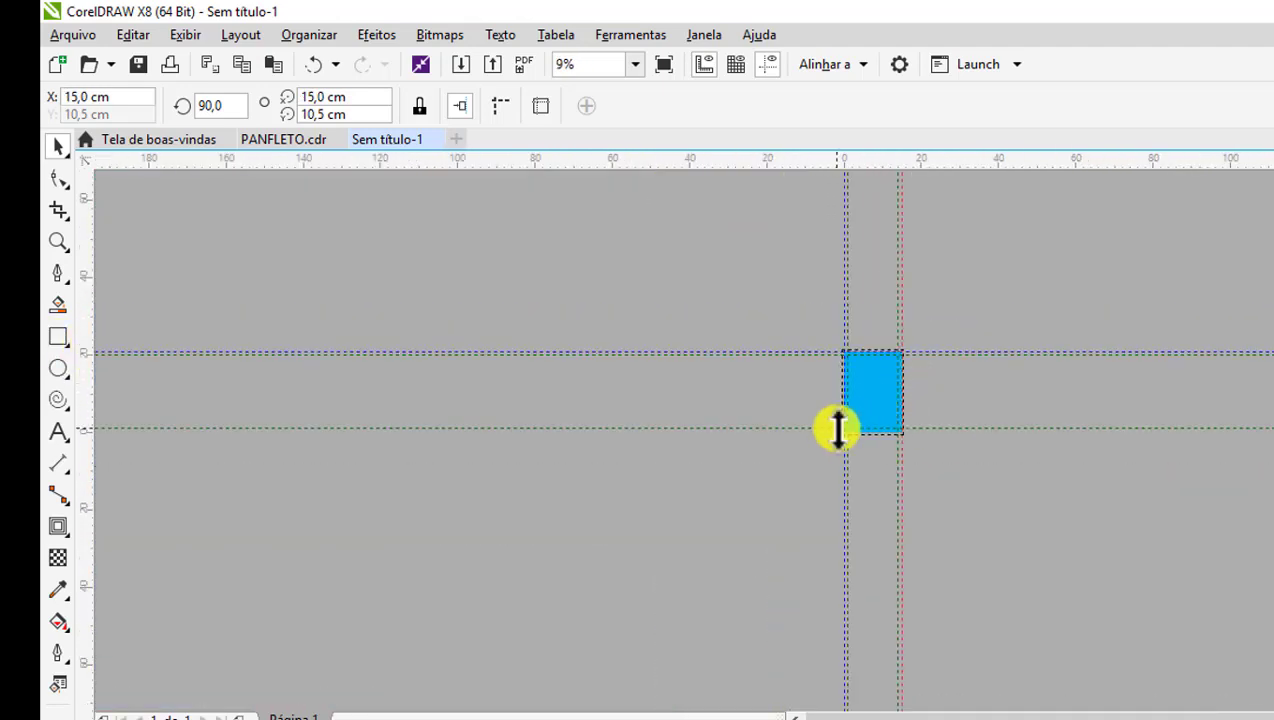
scroll(870, 435, up, 3)
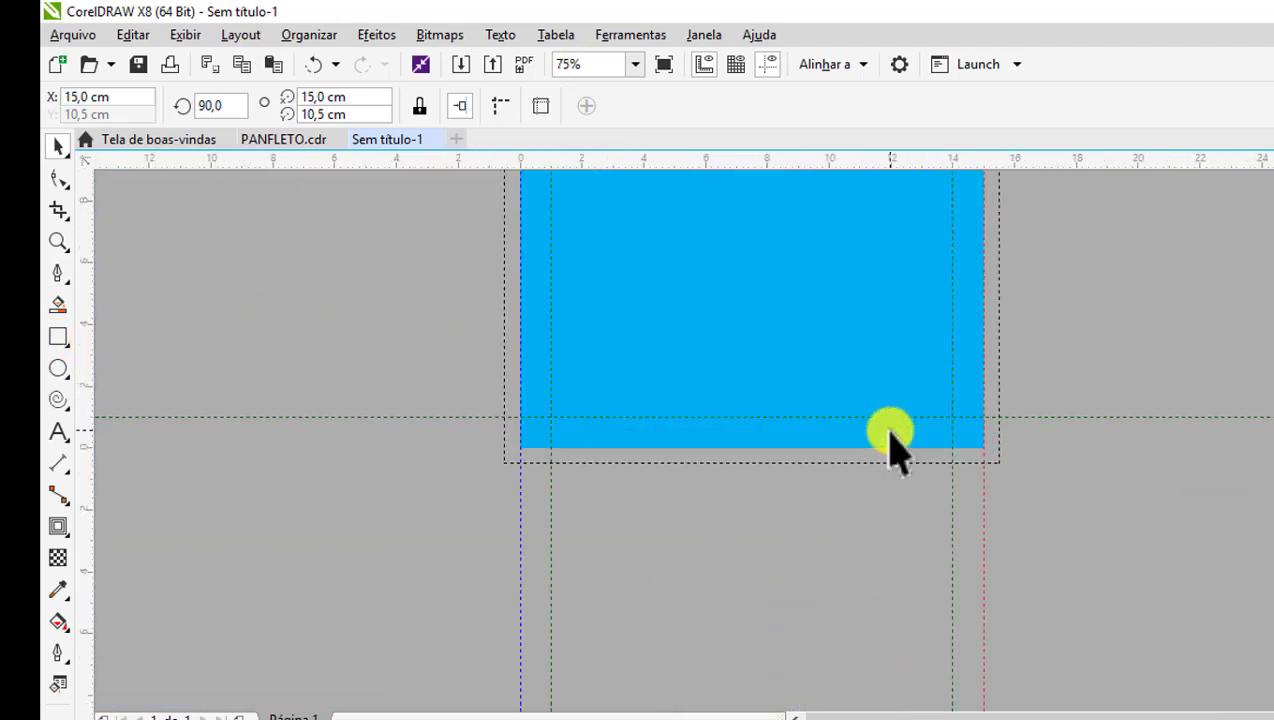
click(805, 447)
scroll(770, 465, down, 2)
scroll(773, 293, up, 1)
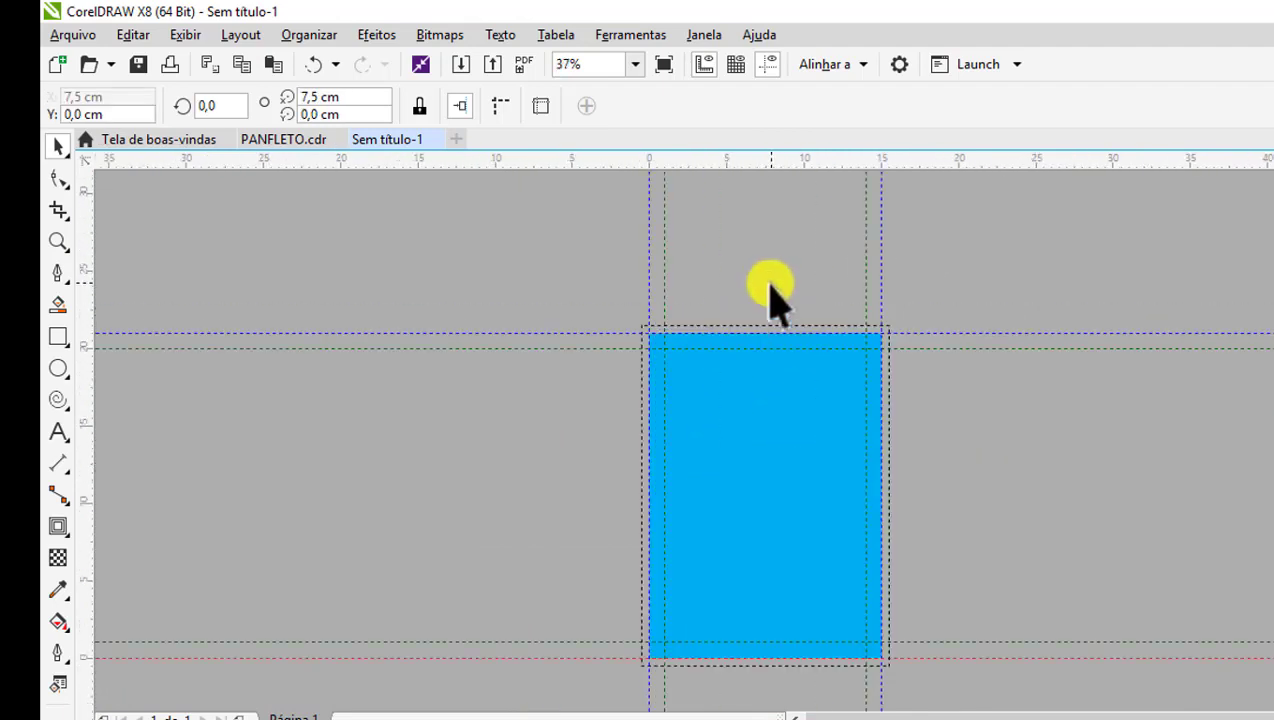
scroll(668, 385, up, 2)
click(788, 285)
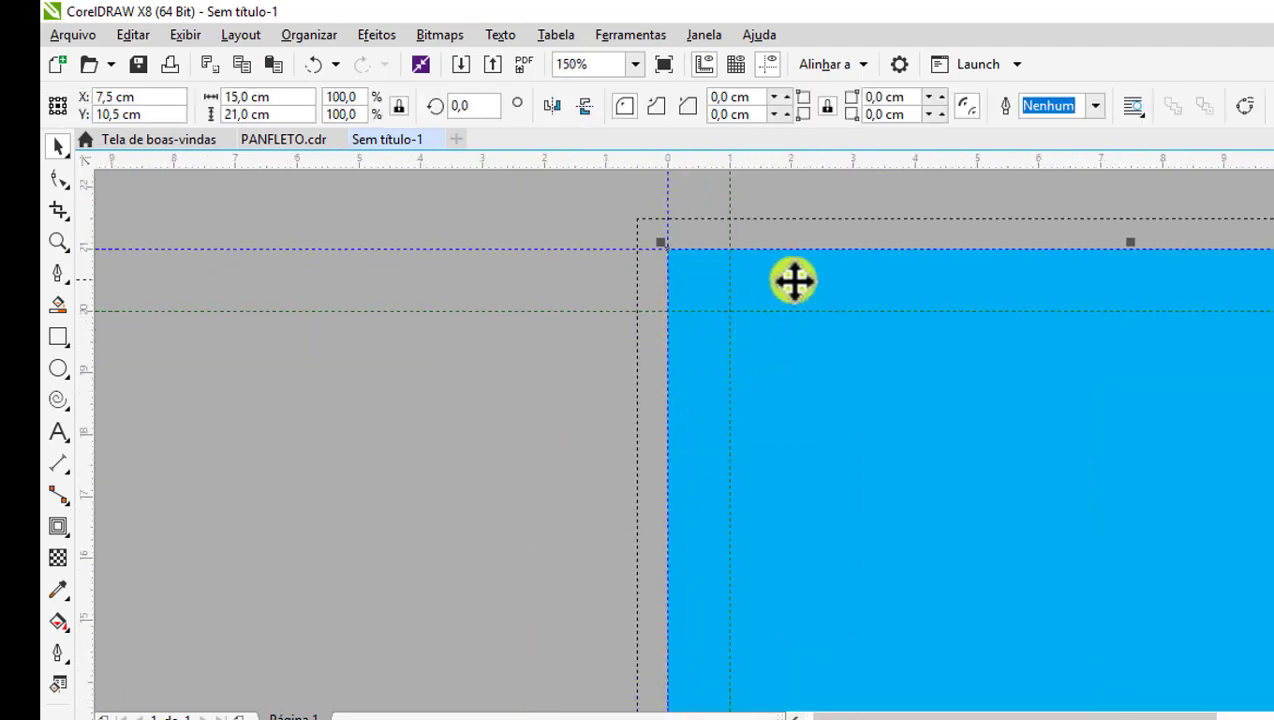
scroll(791, 279, down, 1)
scroll(988, 263, up, 1)
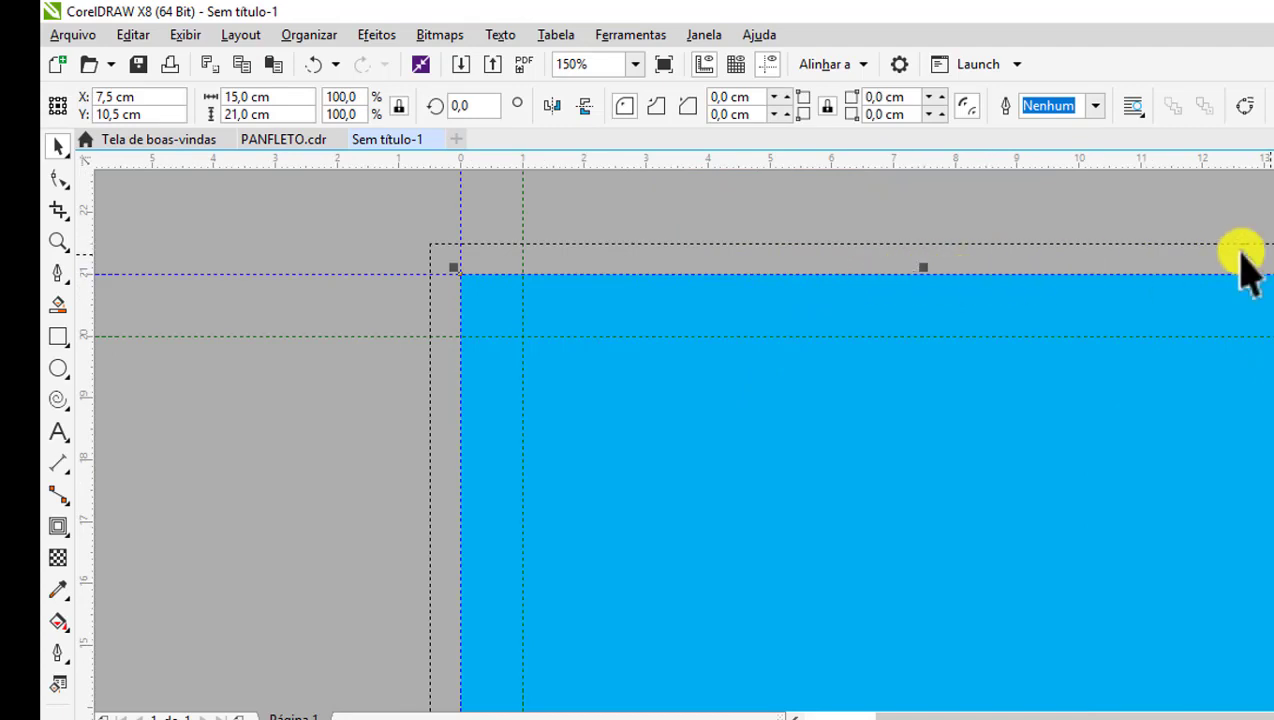
scroll(956, 275, down, 2)
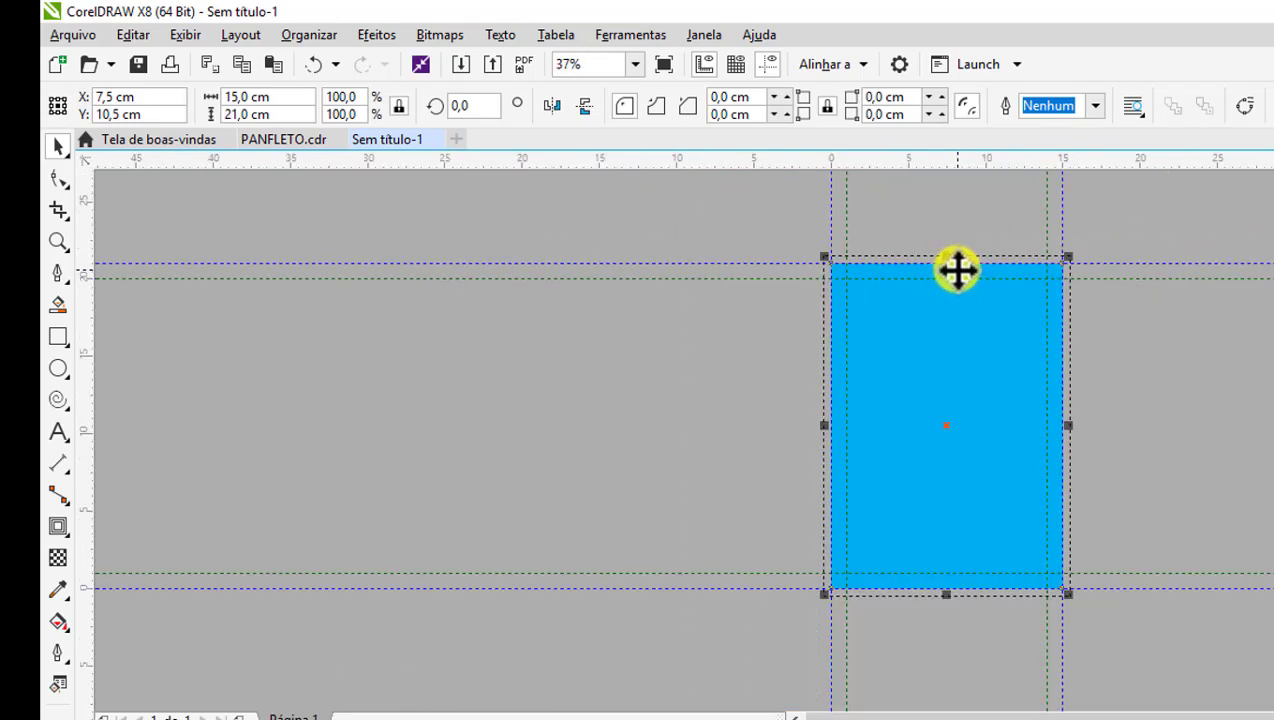
- Zoom in and extend the rectangle's top edge up to the bleed line
scroll(957, 270, up, 1)
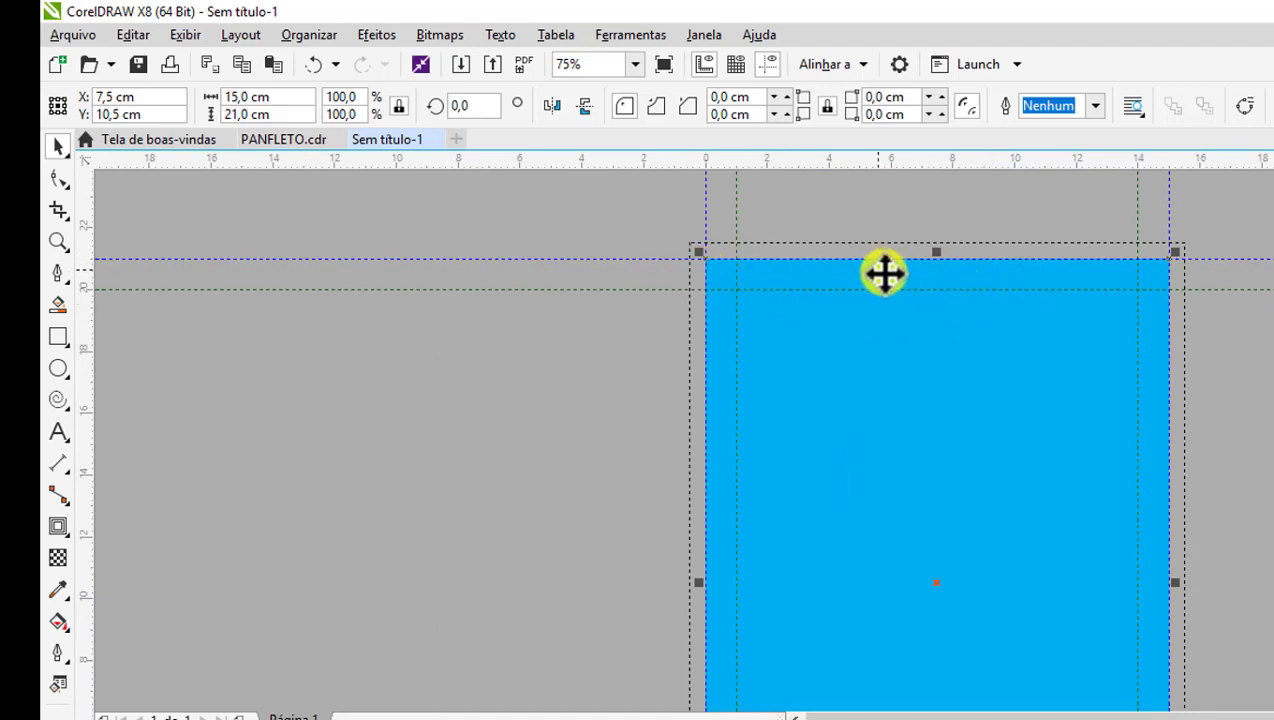
scroll(715, 263, up, 2)
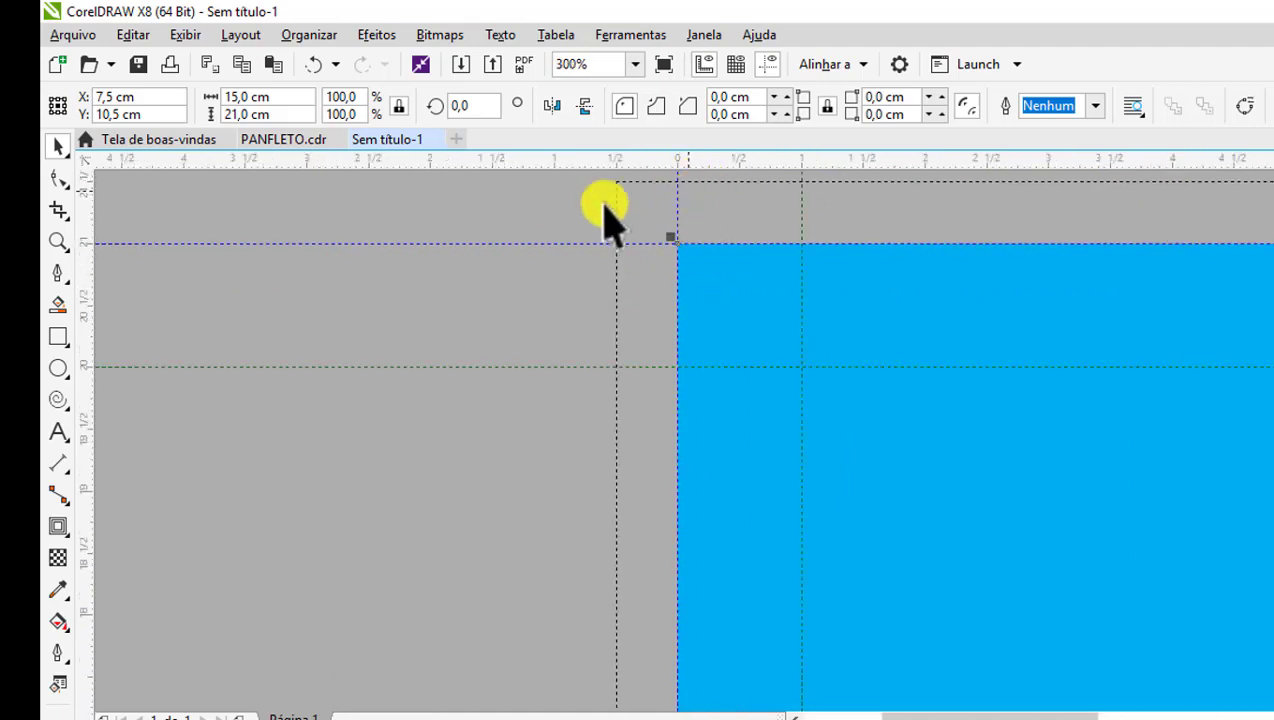
scroll(703, 293, down, 1)
scroll(703, 293, down, 1)
scroll(936, 285, up, 1)
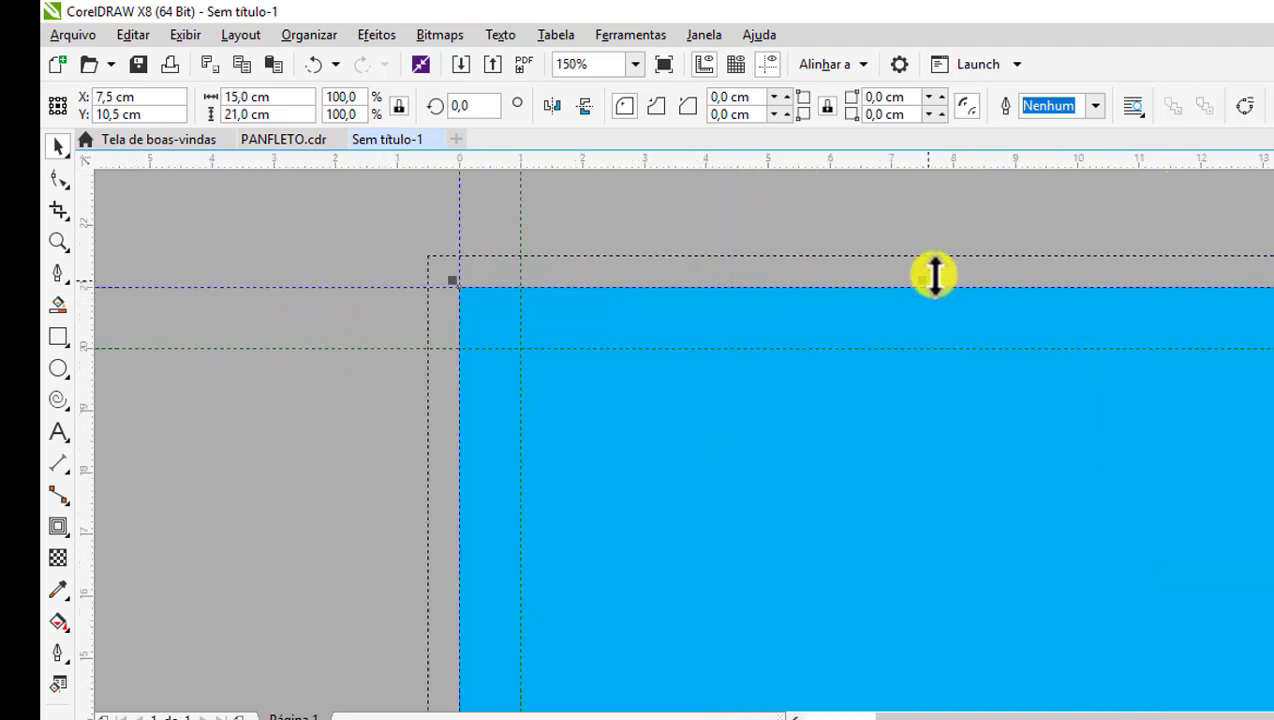
scroll(930, 275, up, 1)
drag(914, 292, 913, 264)
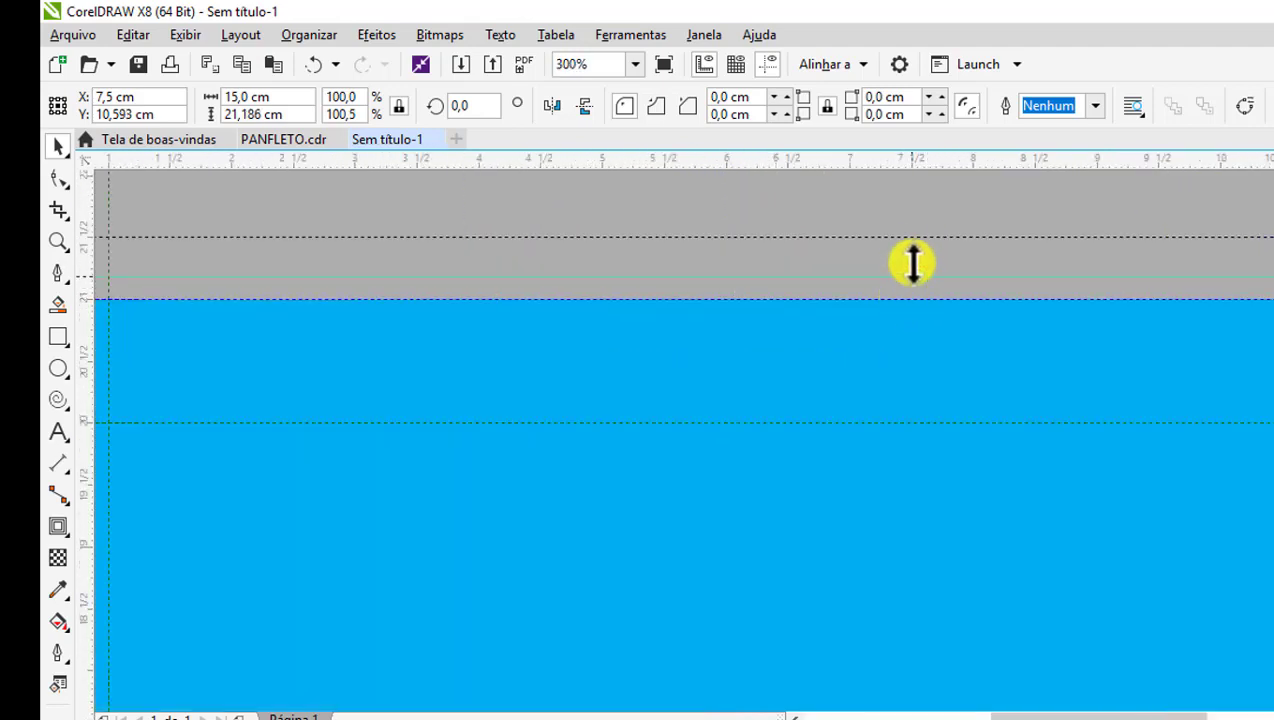
scroll(914, 231, down, 2)
scroll(910, 441, down, 2)
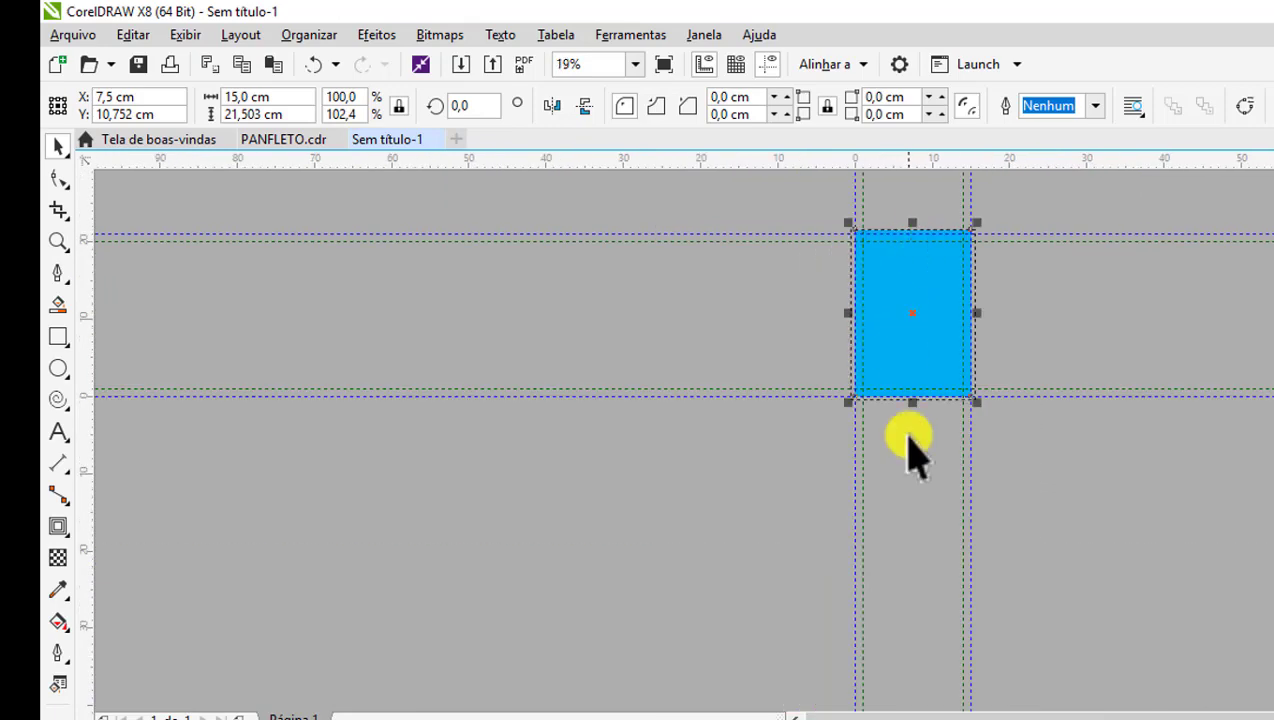
scroll(916, 401, up, 1)
scroll(910, 395, up, 2)
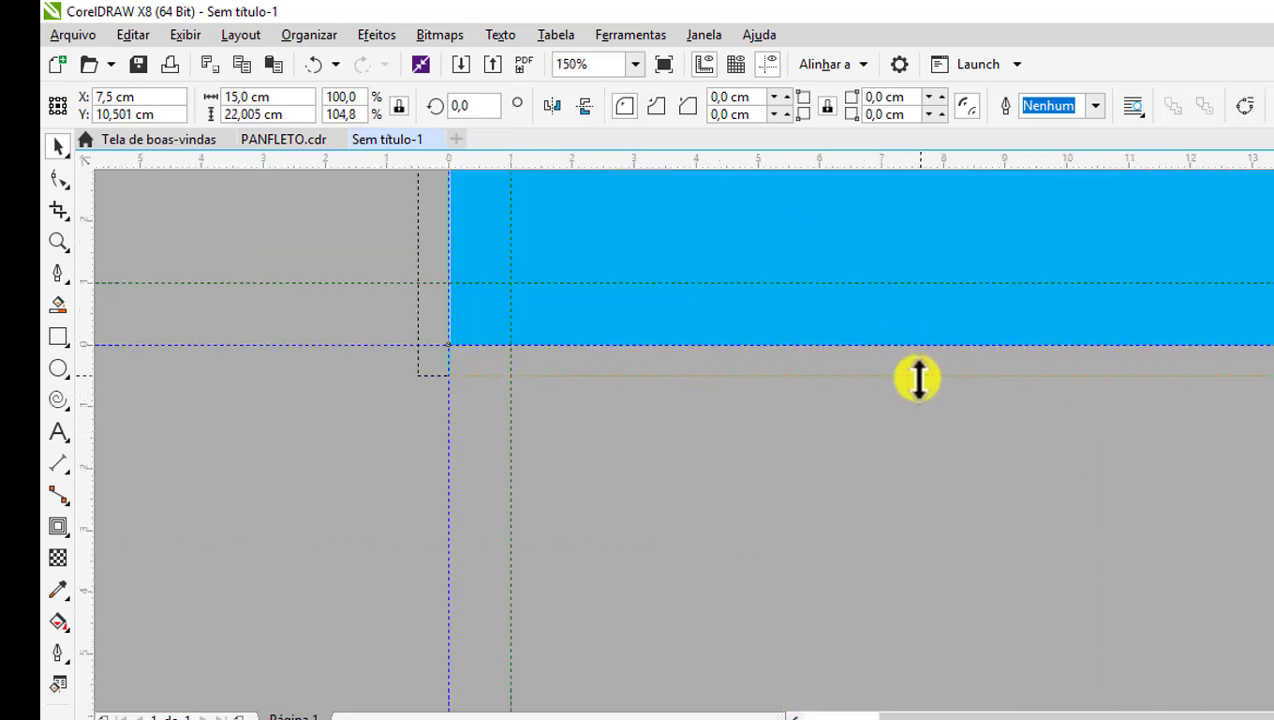
scroll(918, 378, down, 1)
scroll(975, 398, down, 2)
scroll(930, 310, up, 2)
scroll(915, 313, up, 1)
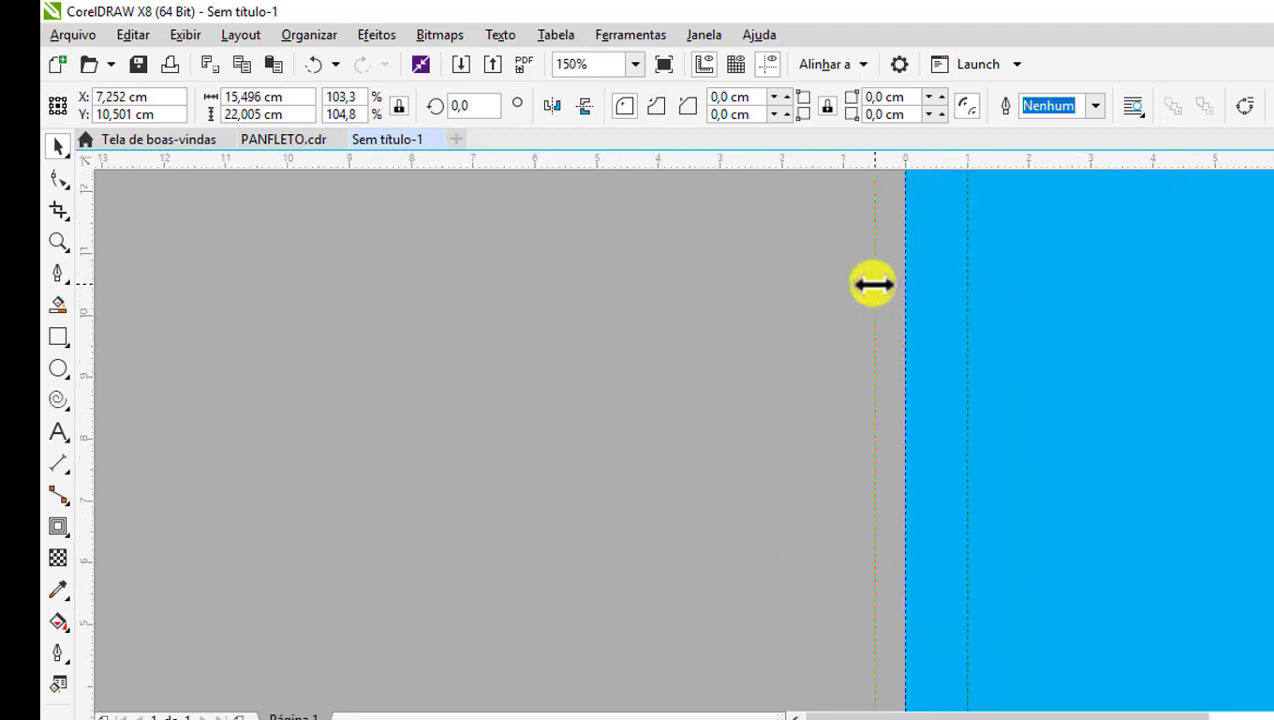
- Extend the left and right edges to the bleed, reaching about 15.99 × 22.005 cm
drag(873, 284, 870, 285)
scroll(981, 319, down, 2)
scroll(995, 336, up, 1)
scroll(970, 330, up, 1)
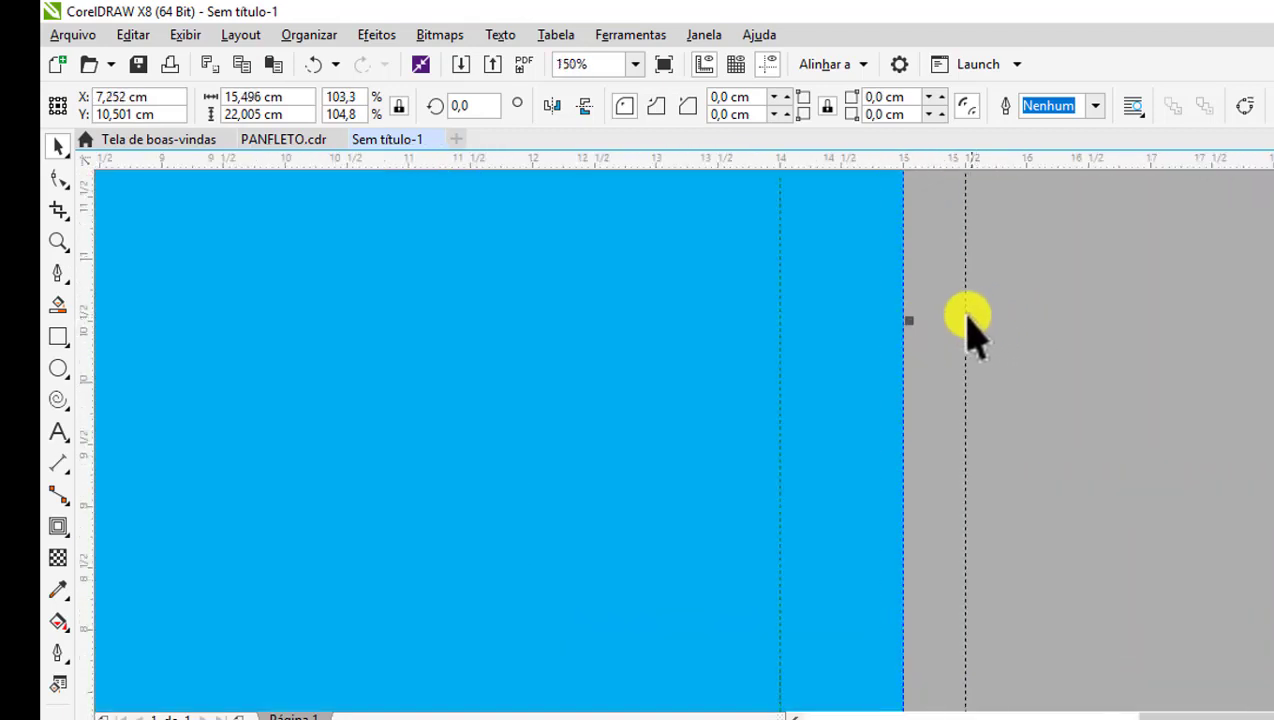
scroll(967, 320, up, 2)
drag(841, 325, 963, 343)
scroll(966, 344, down, 4)
scroll(965, 344, down, 1)
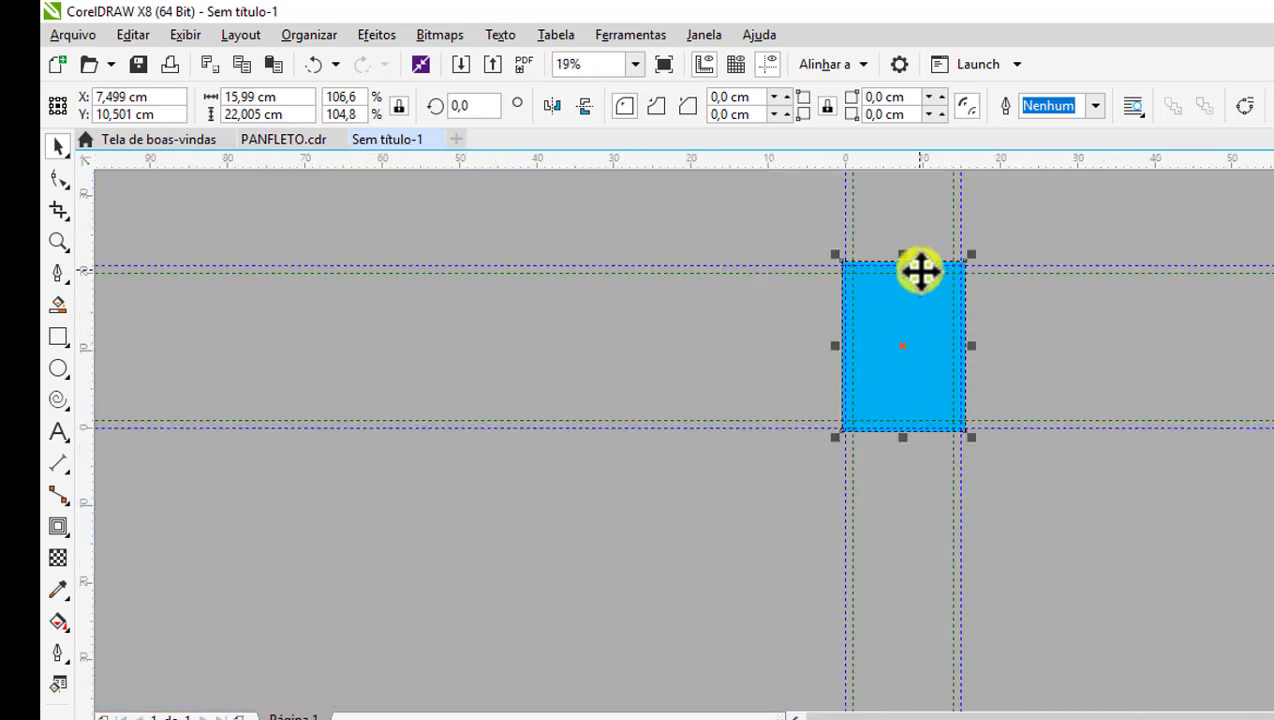
scroll(920, 270, up, 2)
key(Escape)
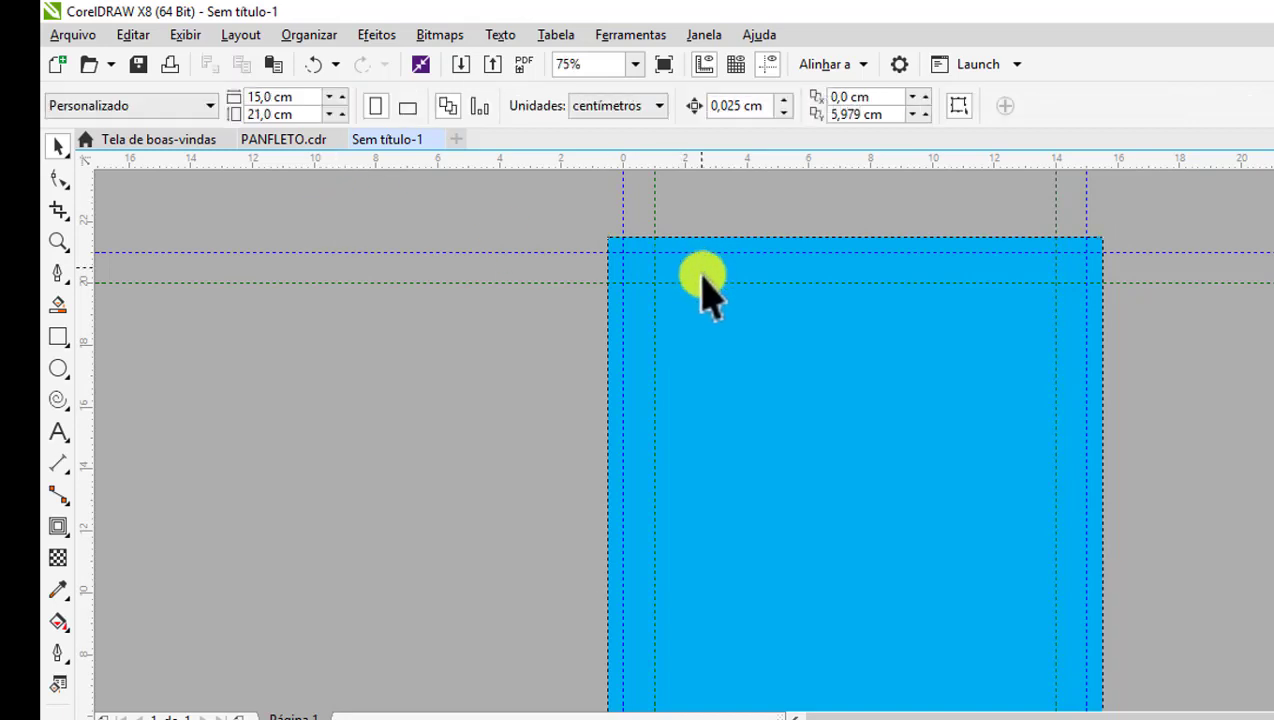
scroll(838, 315, down, 1)
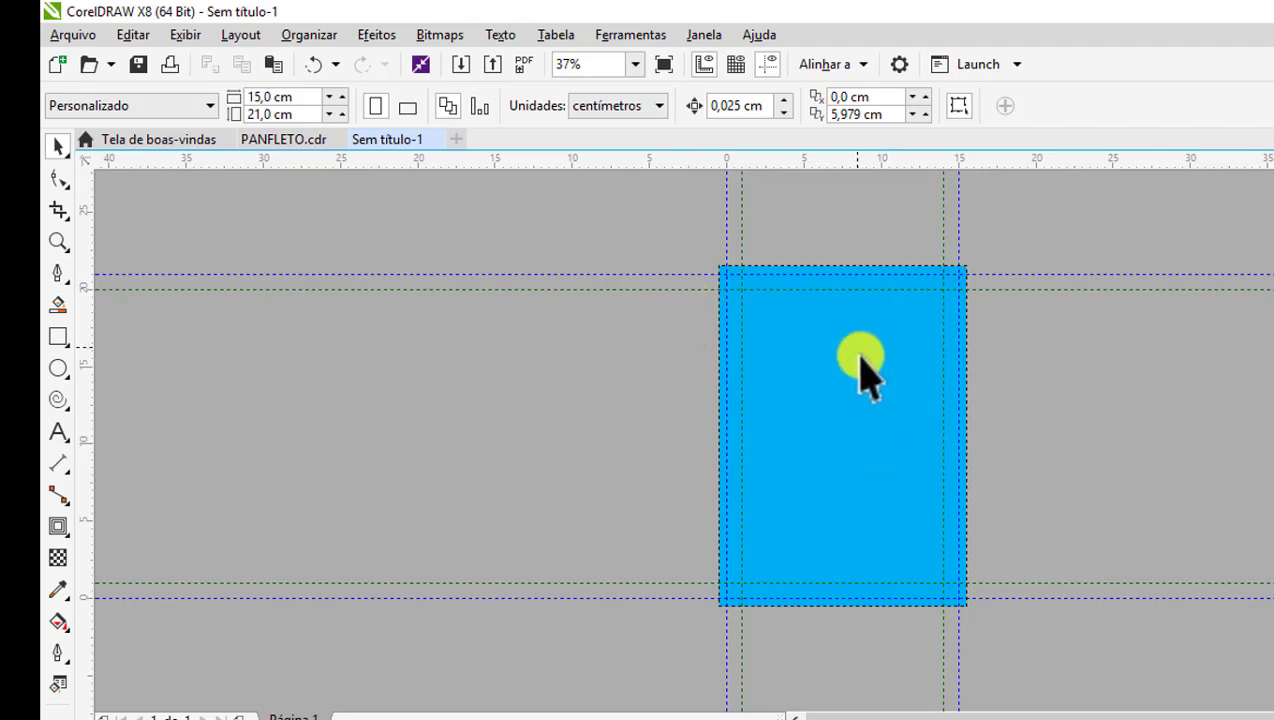
click(862, 492)
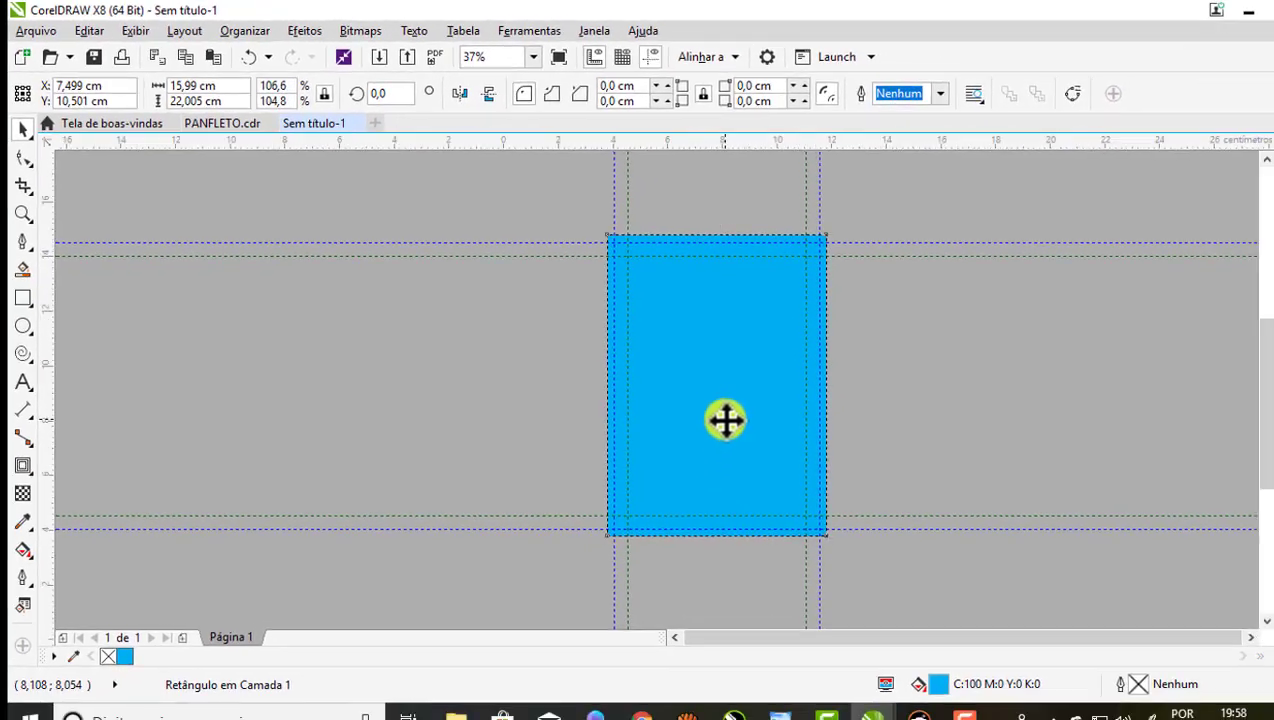
scroll(697, 407, up, 2)
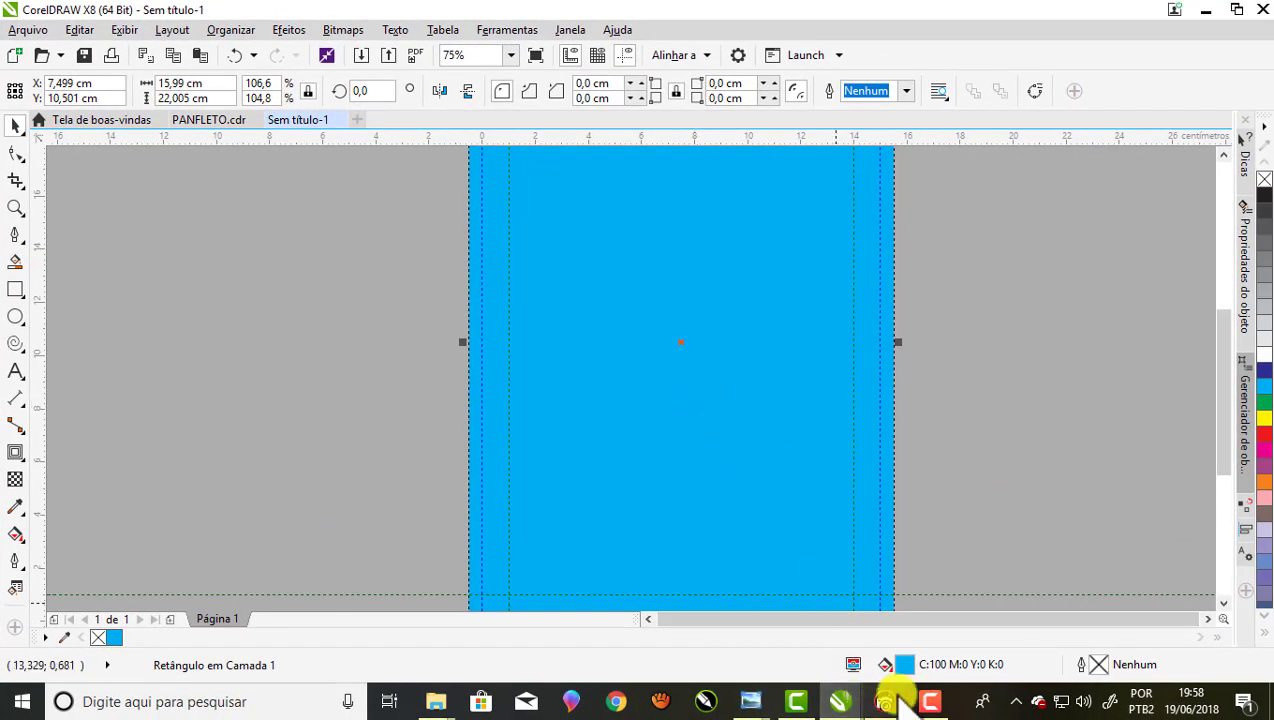
scroll(697, 363, down, 2)
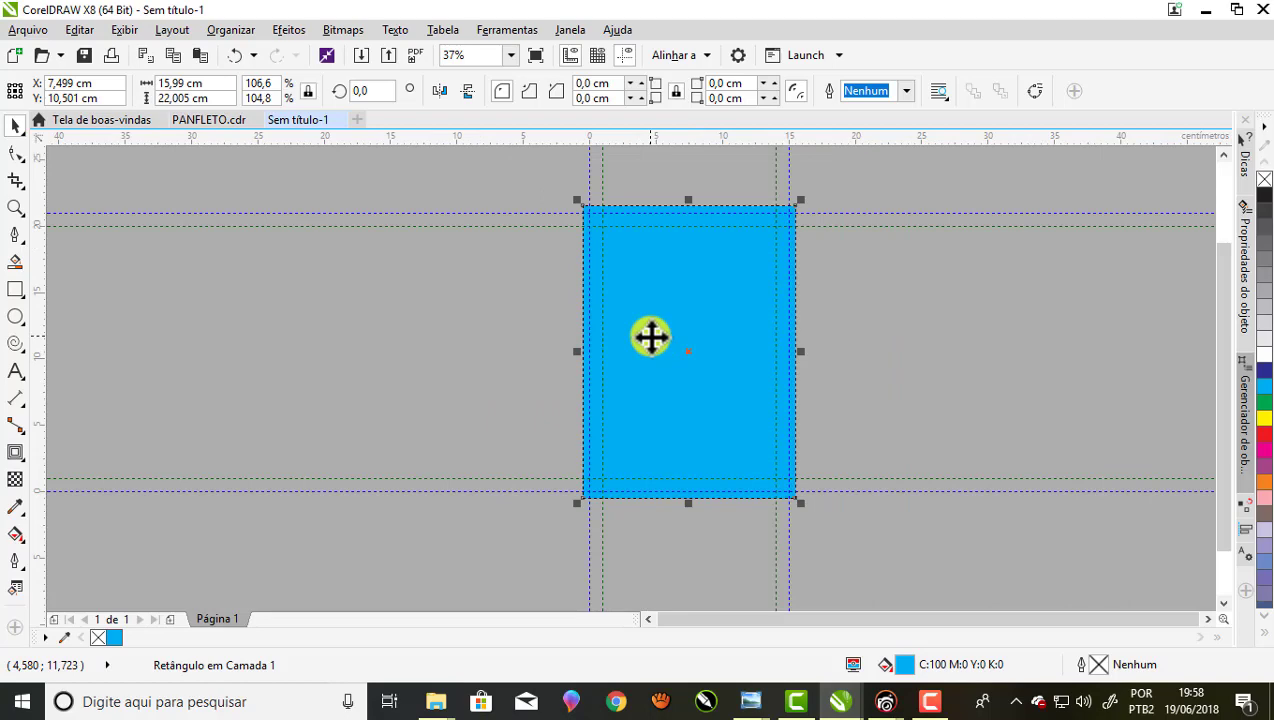
- Set the rectangle's gradient end node to dark blue CMYK 100/90/7/5
key(F11)
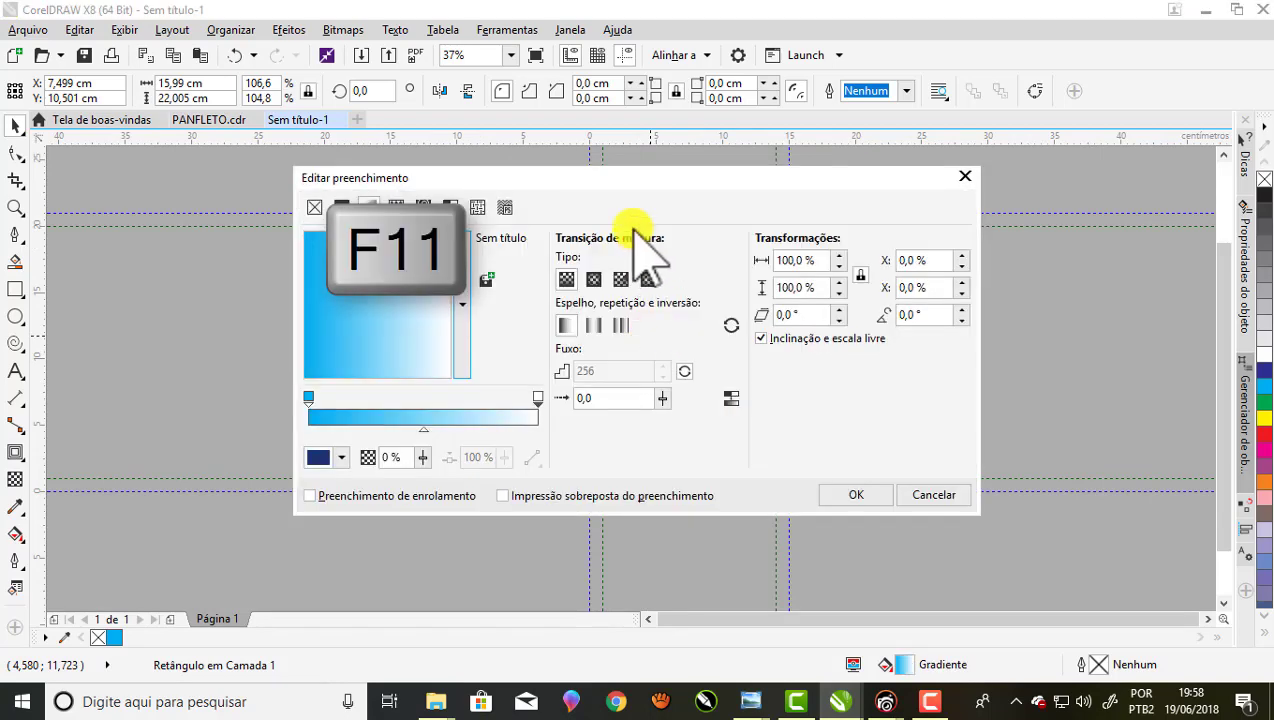
drag(612, 178, 1047, 38)
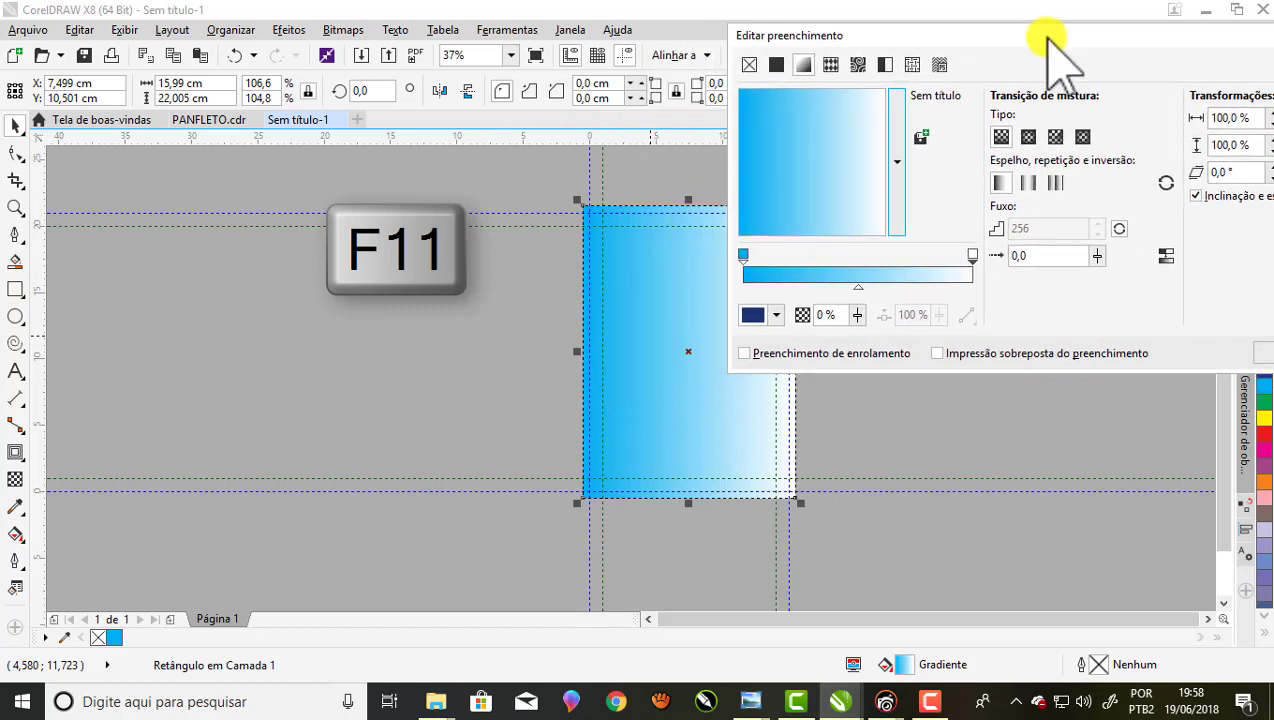
click(750, 258)
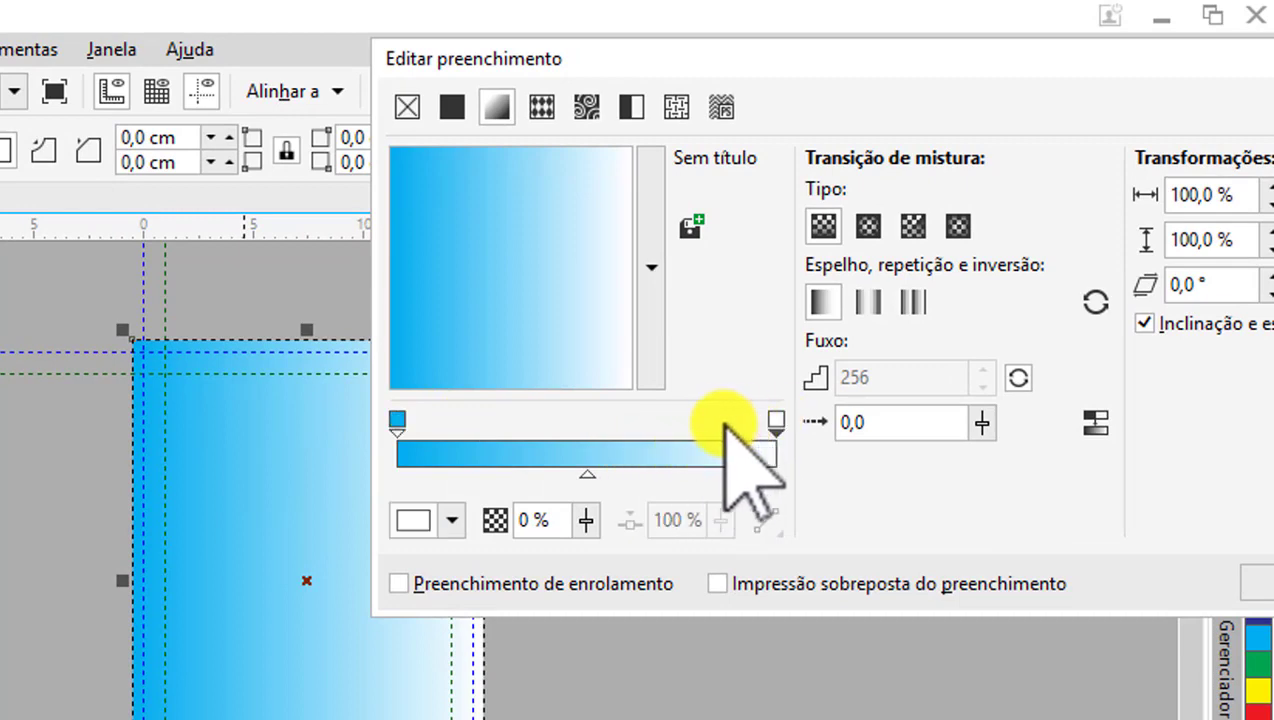
click(450, 521)
drag(652, 668, 660, 605)
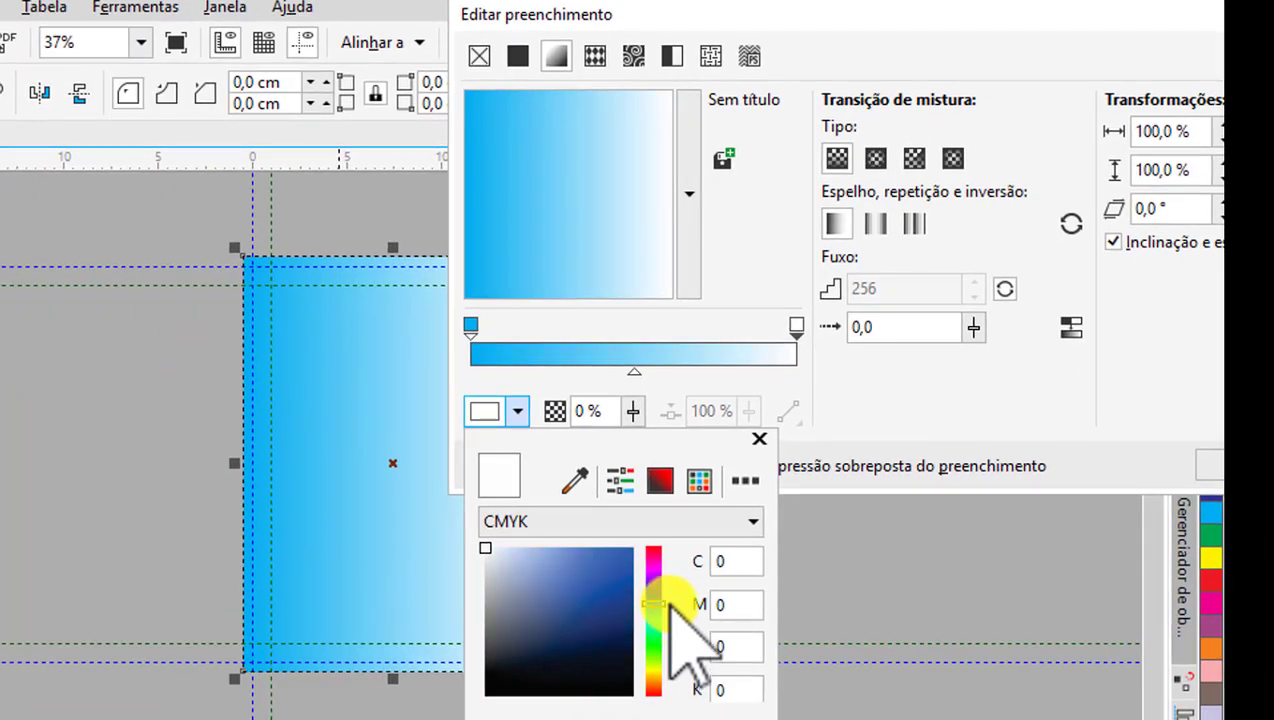
click(627, 600)
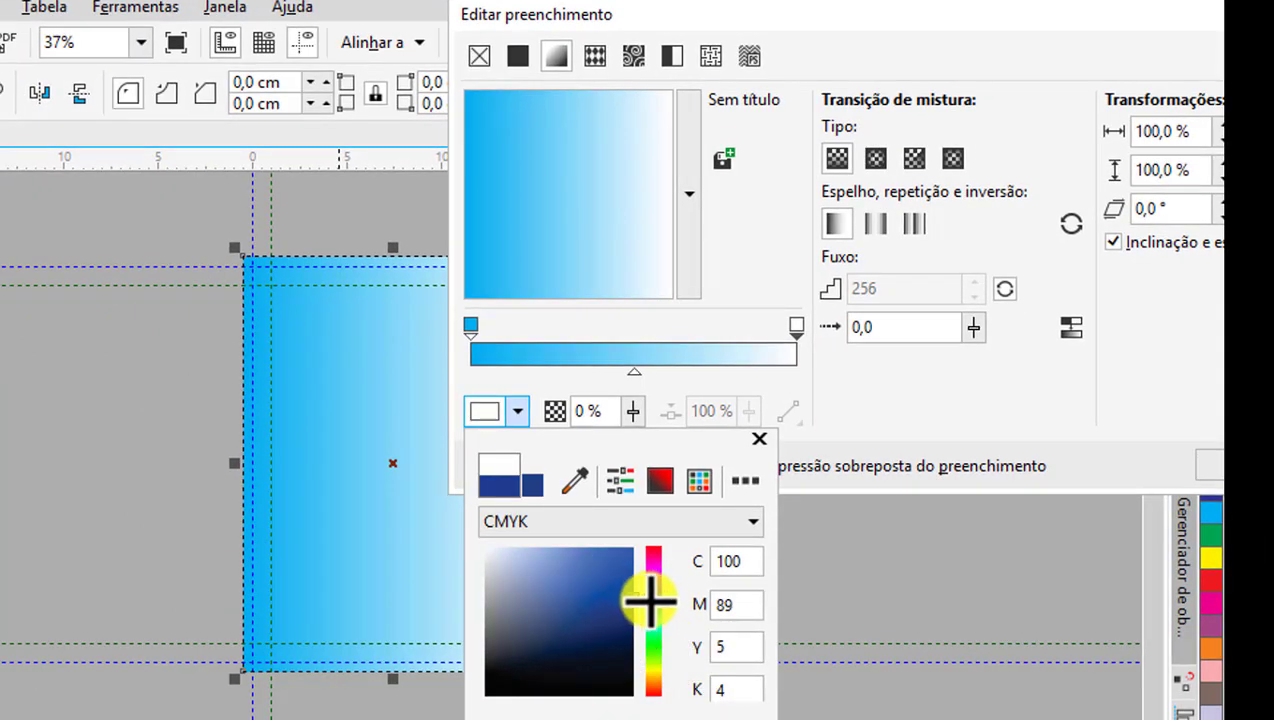
click(655, 602)
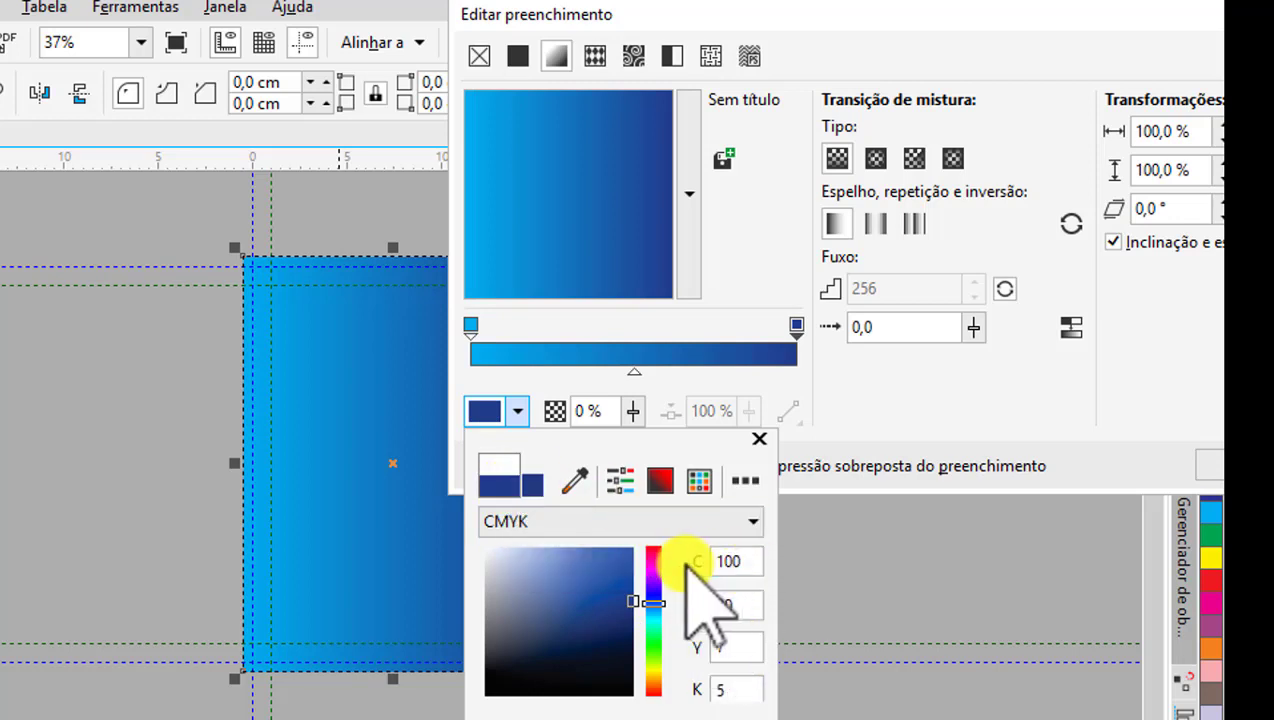
click(737, 562)
click(731, 605)
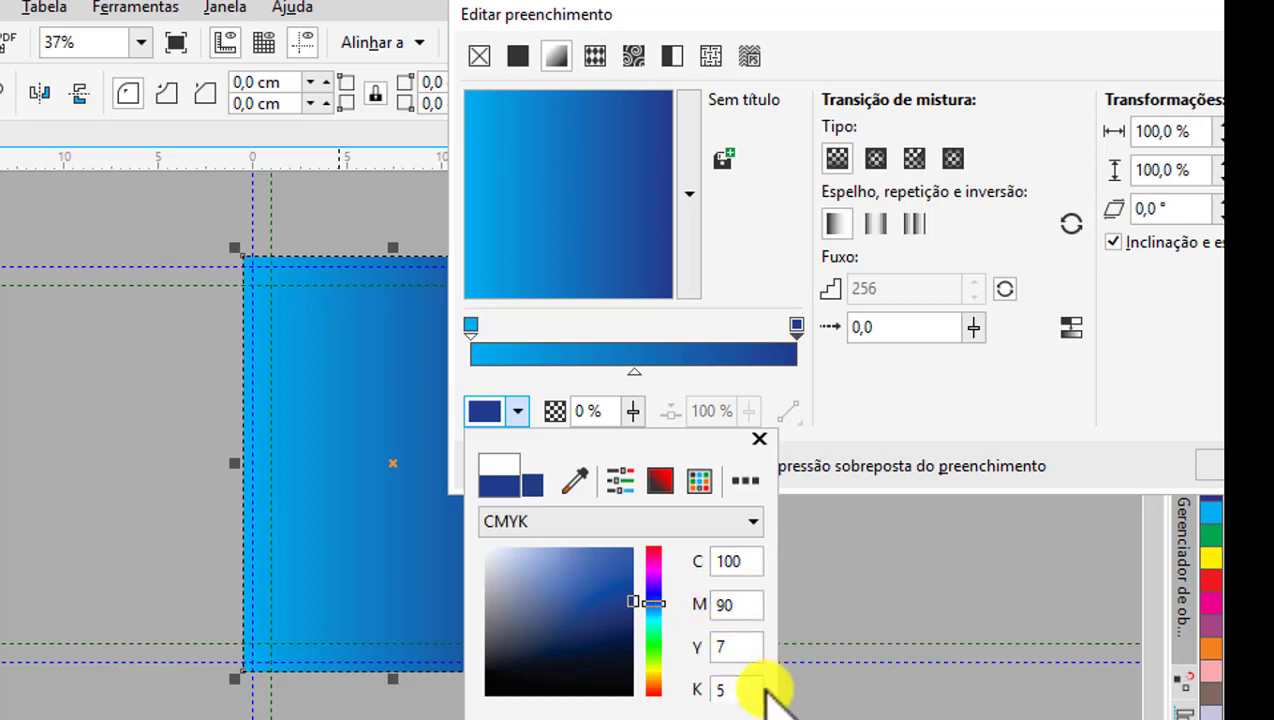
click(752, 648)
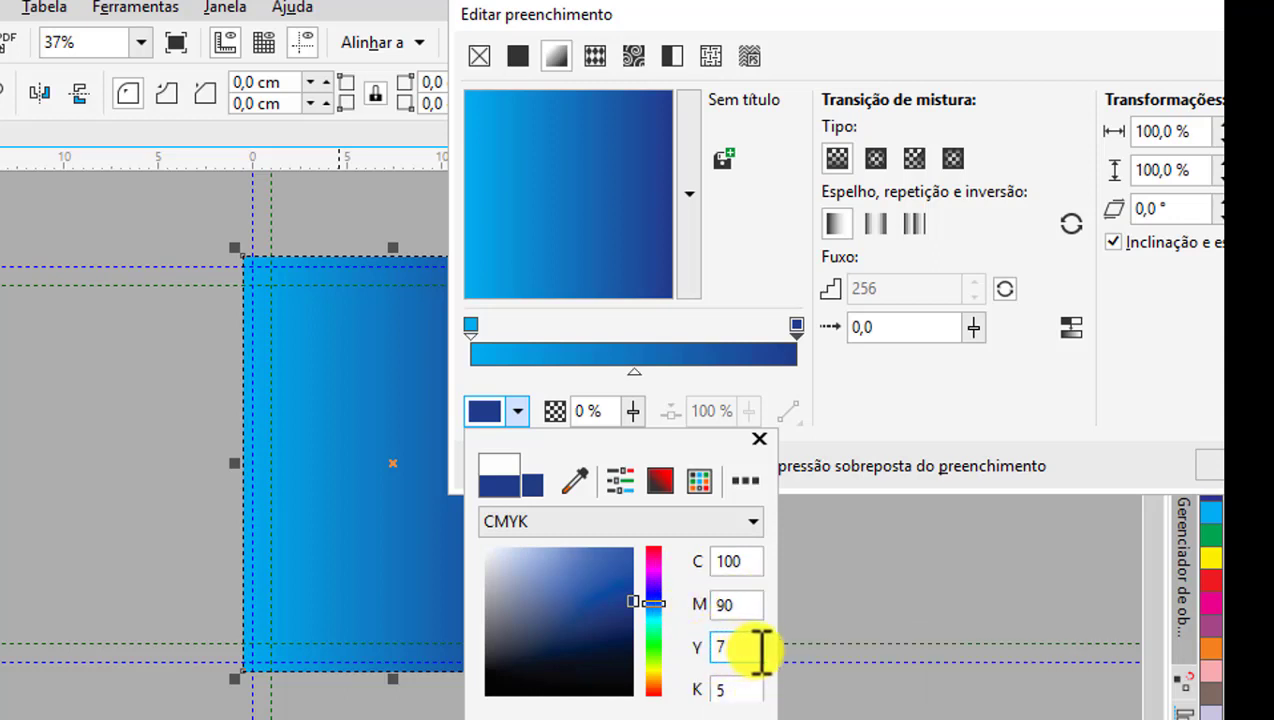
click(716, 700)
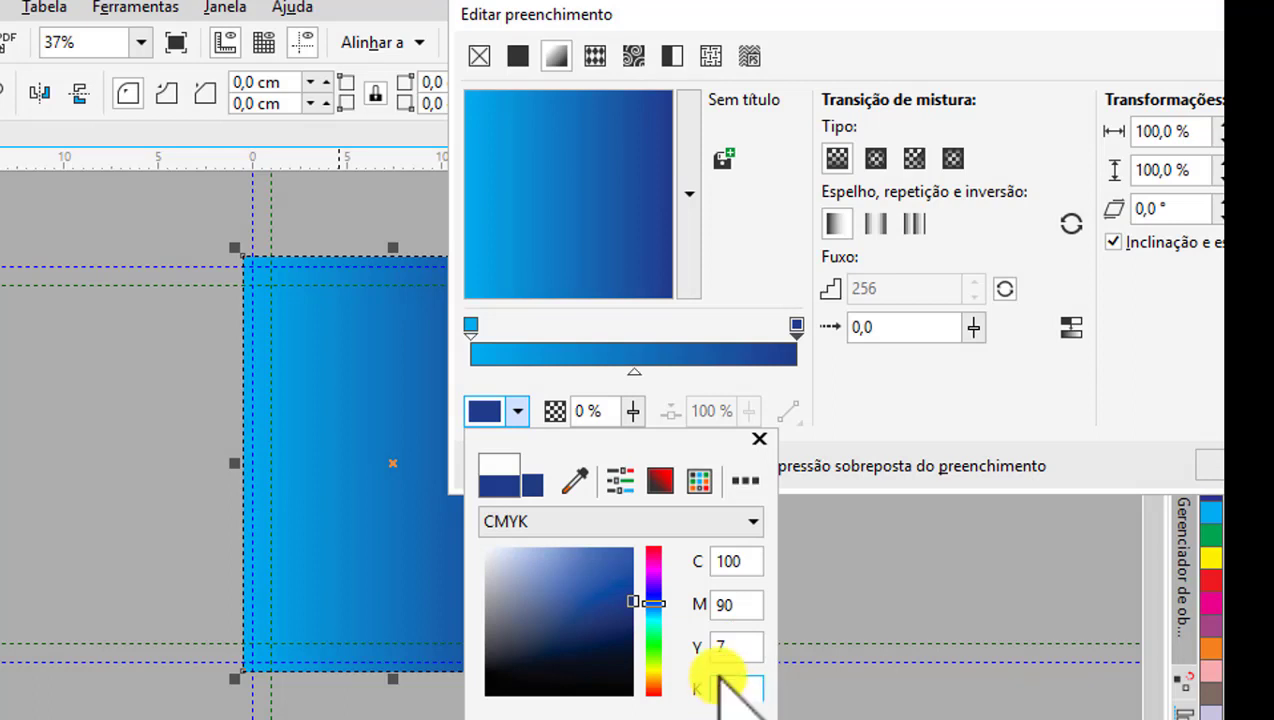
click(912, 427)
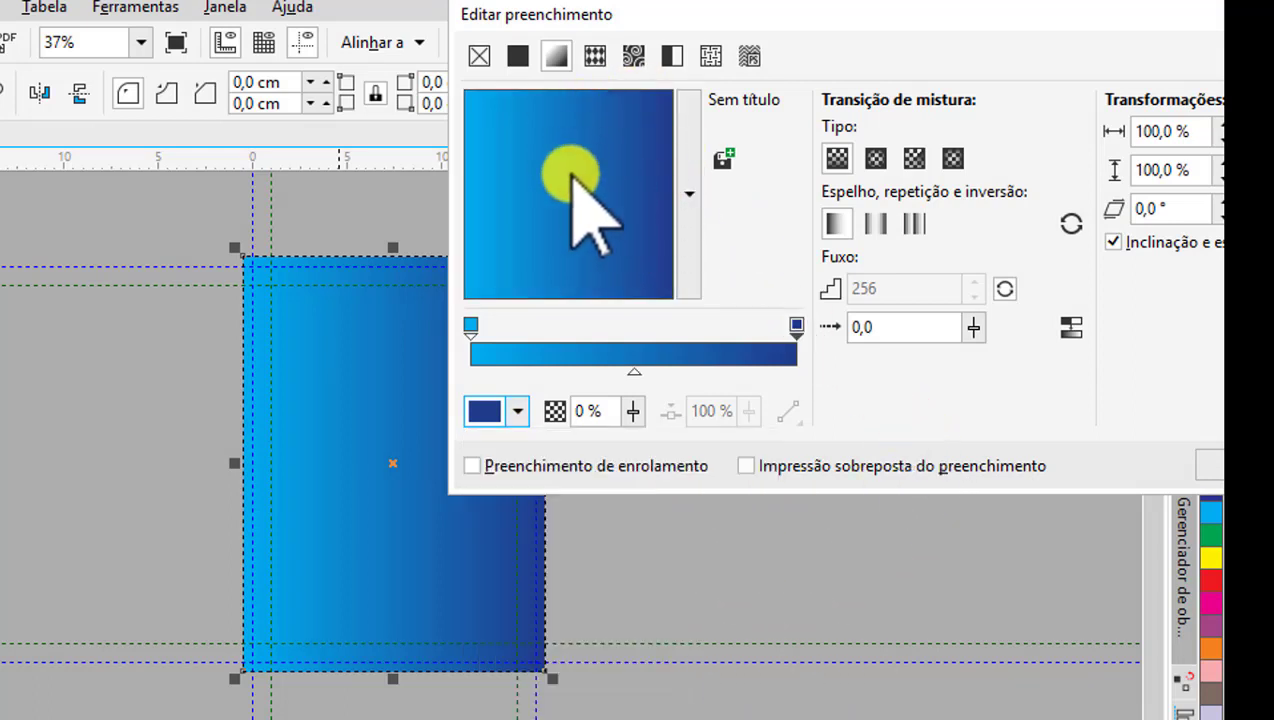
- Shift the gradient midpoint and apply the dark-blue-to-cyan linear fill
click(634, 374)
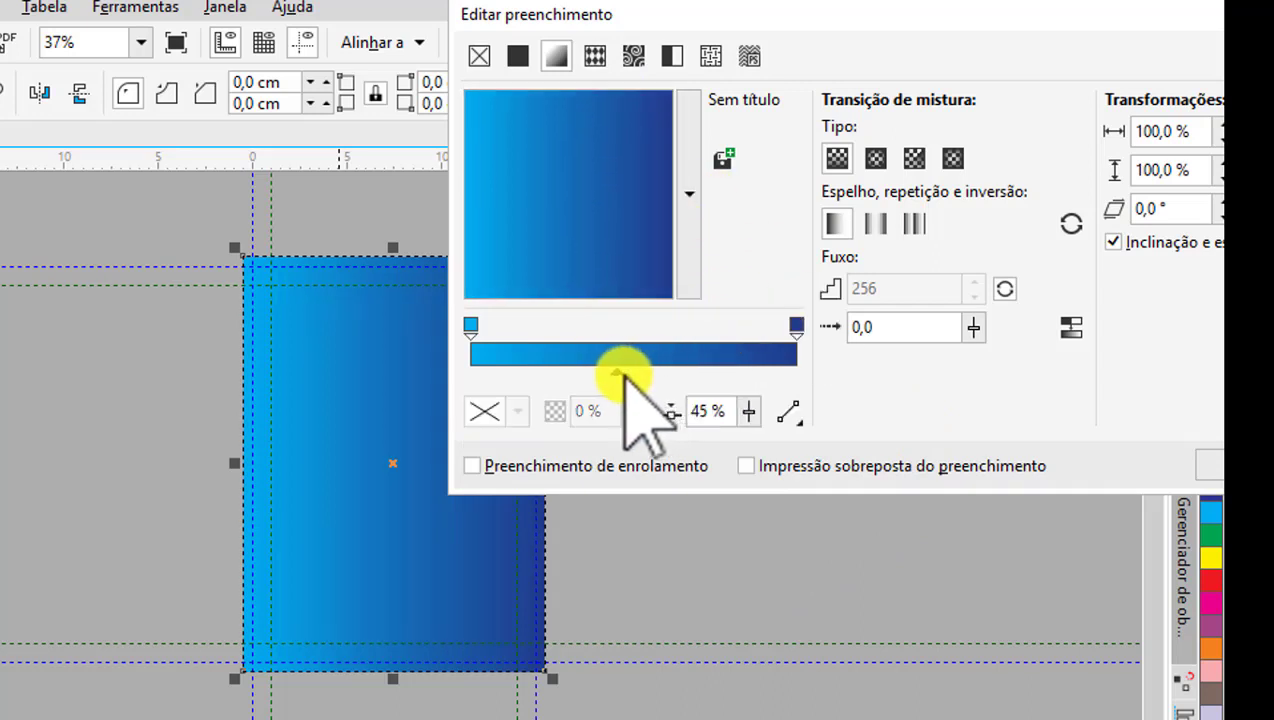
drag(606, 374, 627, 375)
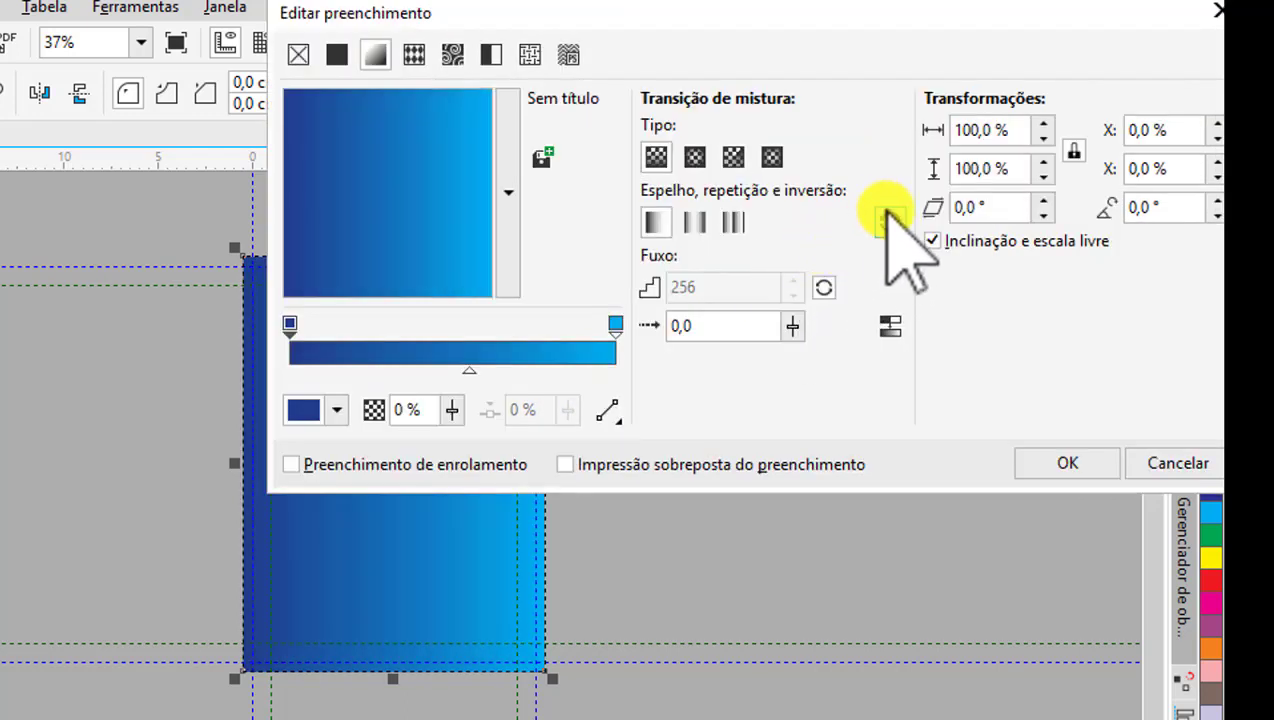
drag(745, 20, 974, 20)
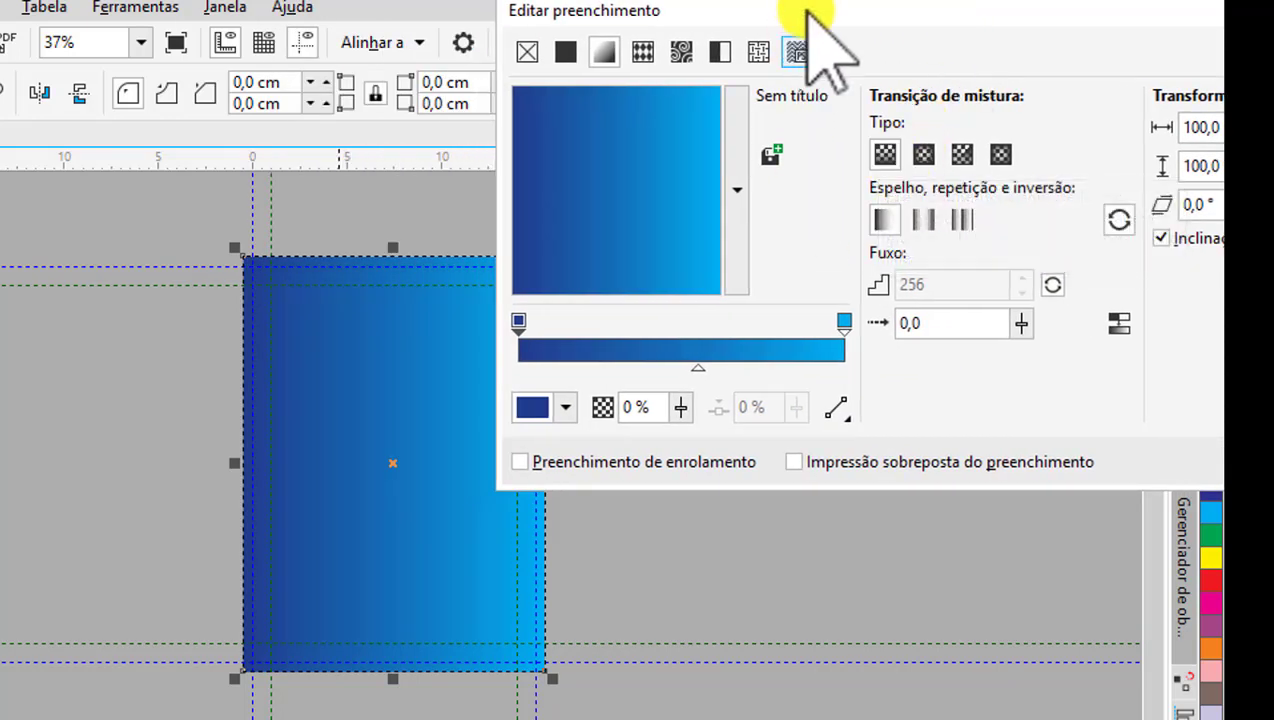
drag(805, 12, 505, 12)
click(1038, 469)
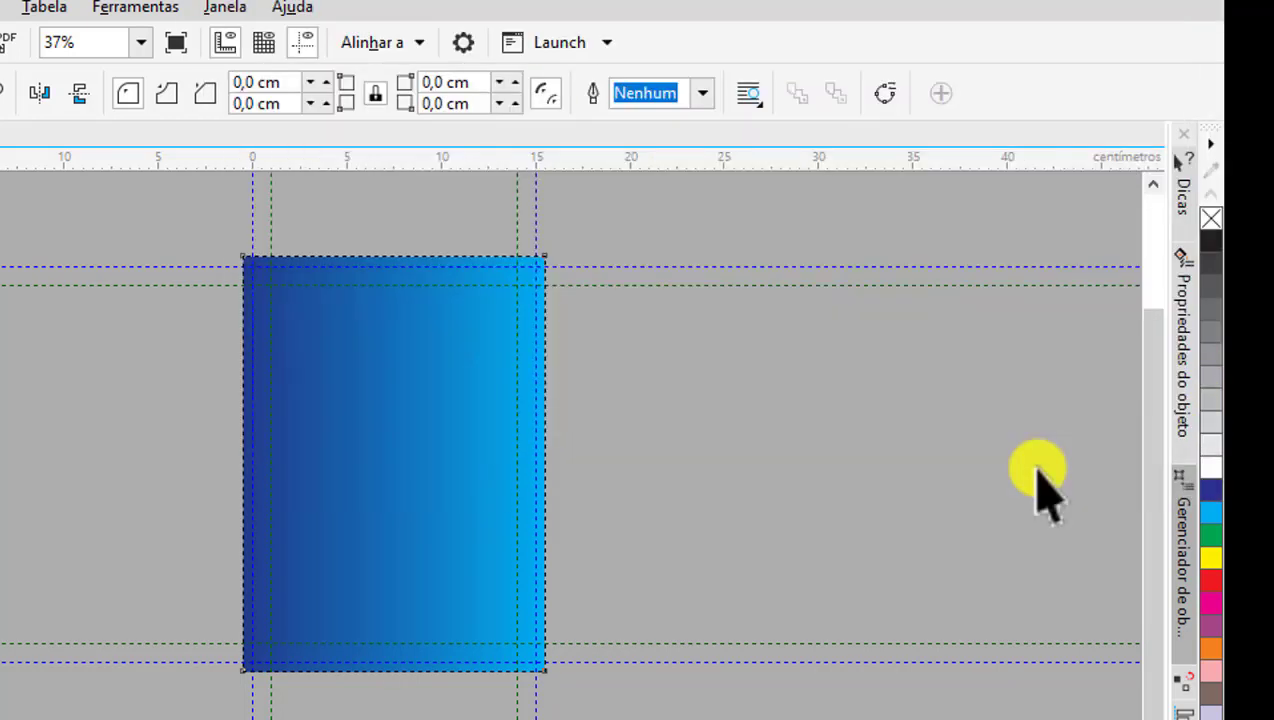
click(734, 378)
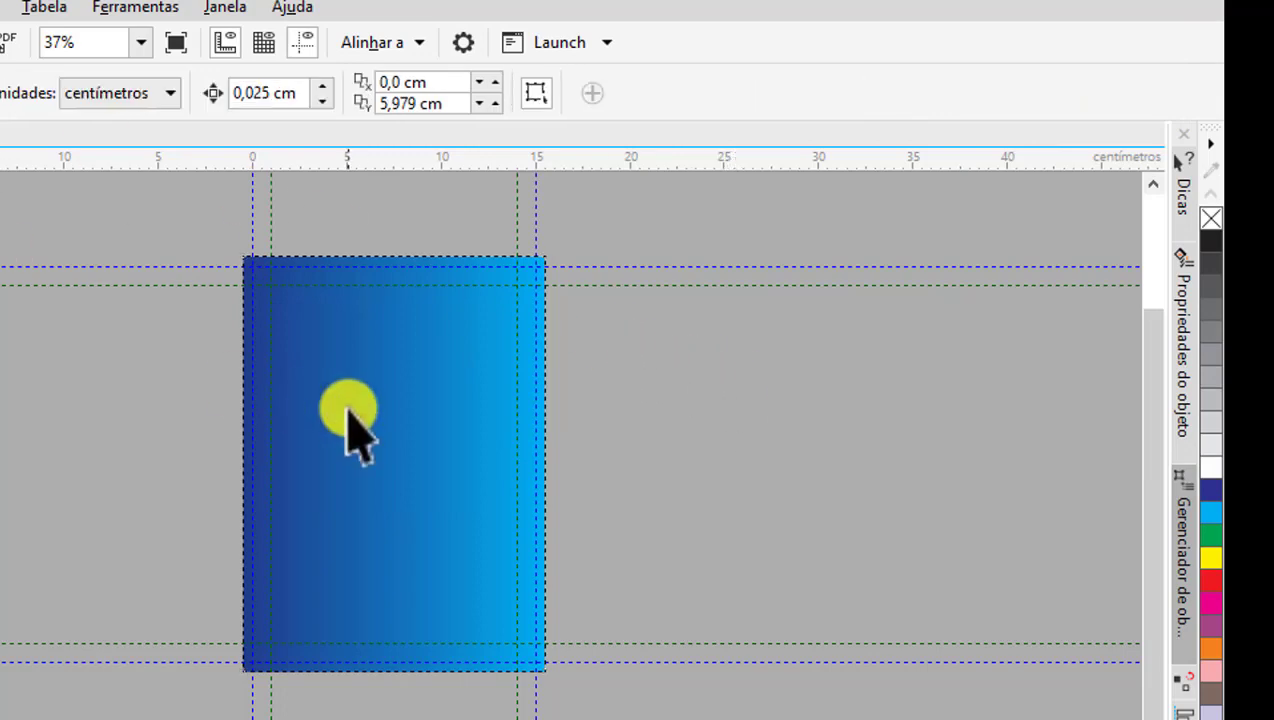
scroll(722, 240, up, 2)
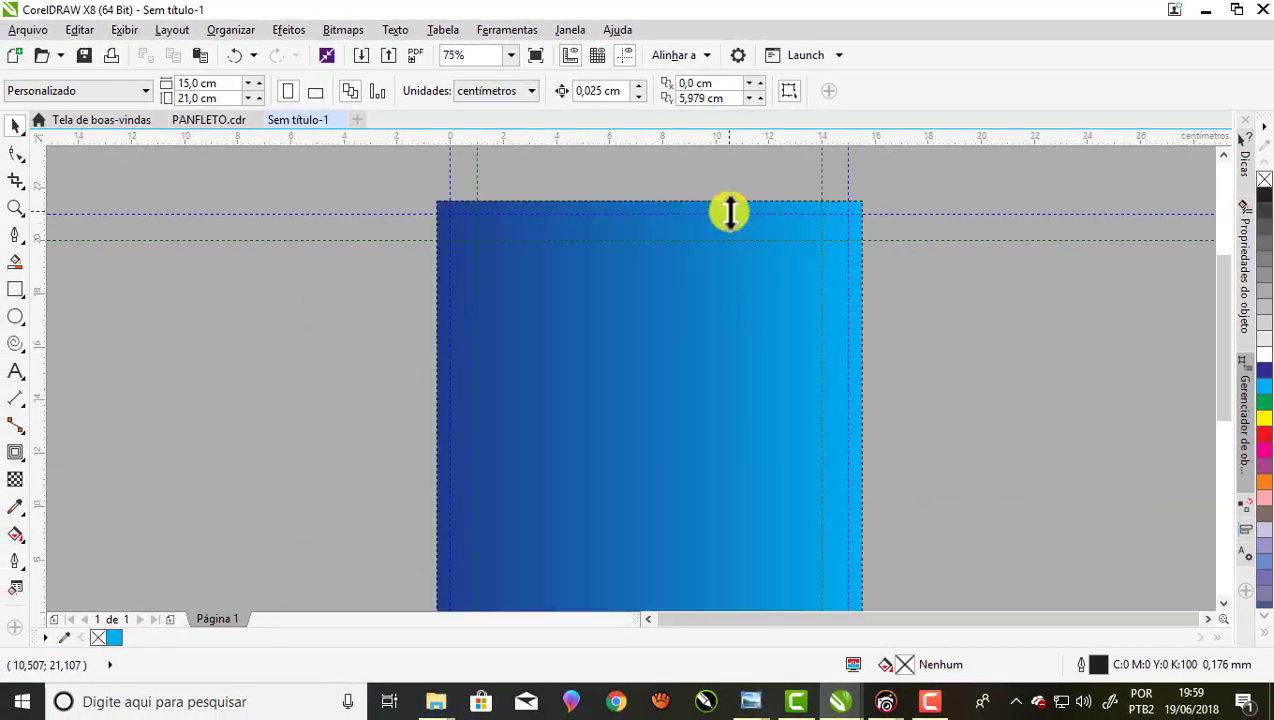
scroll(730, 213, down, 2)
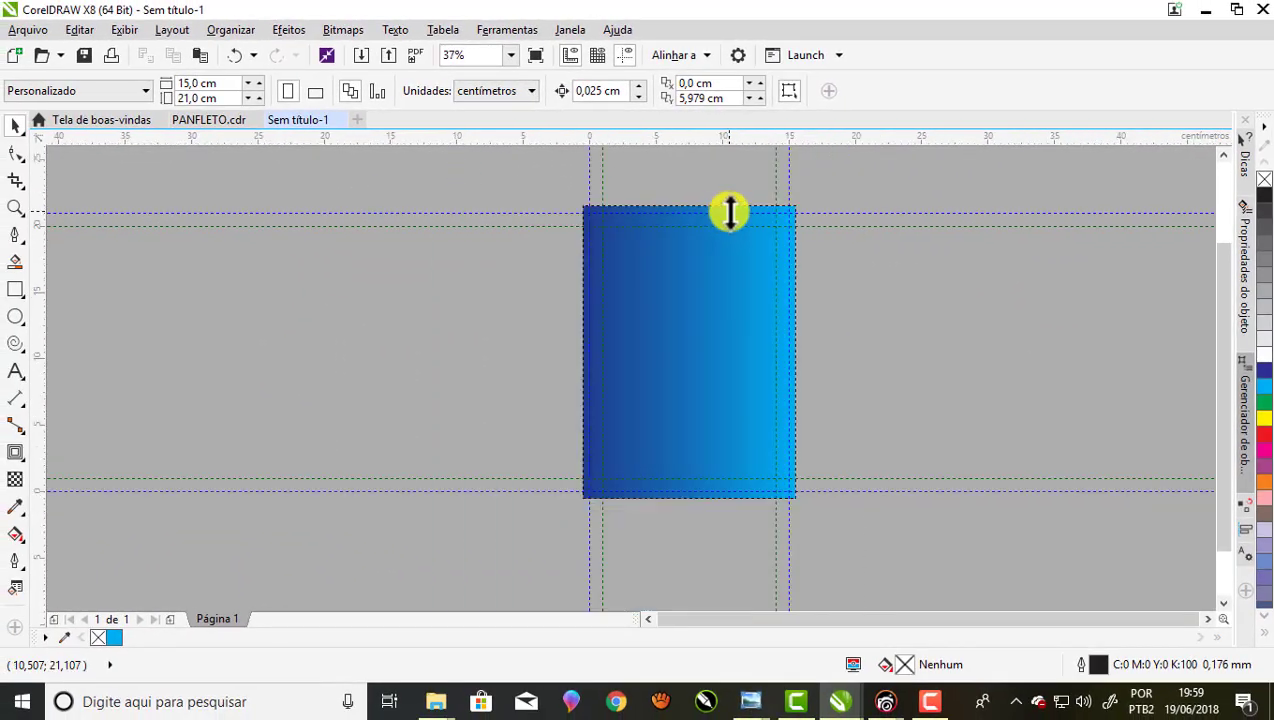
- Import 140975-OSX7O9-940 and 6547 from the panfletos folder, placing the woman photo first
click(358, 55)
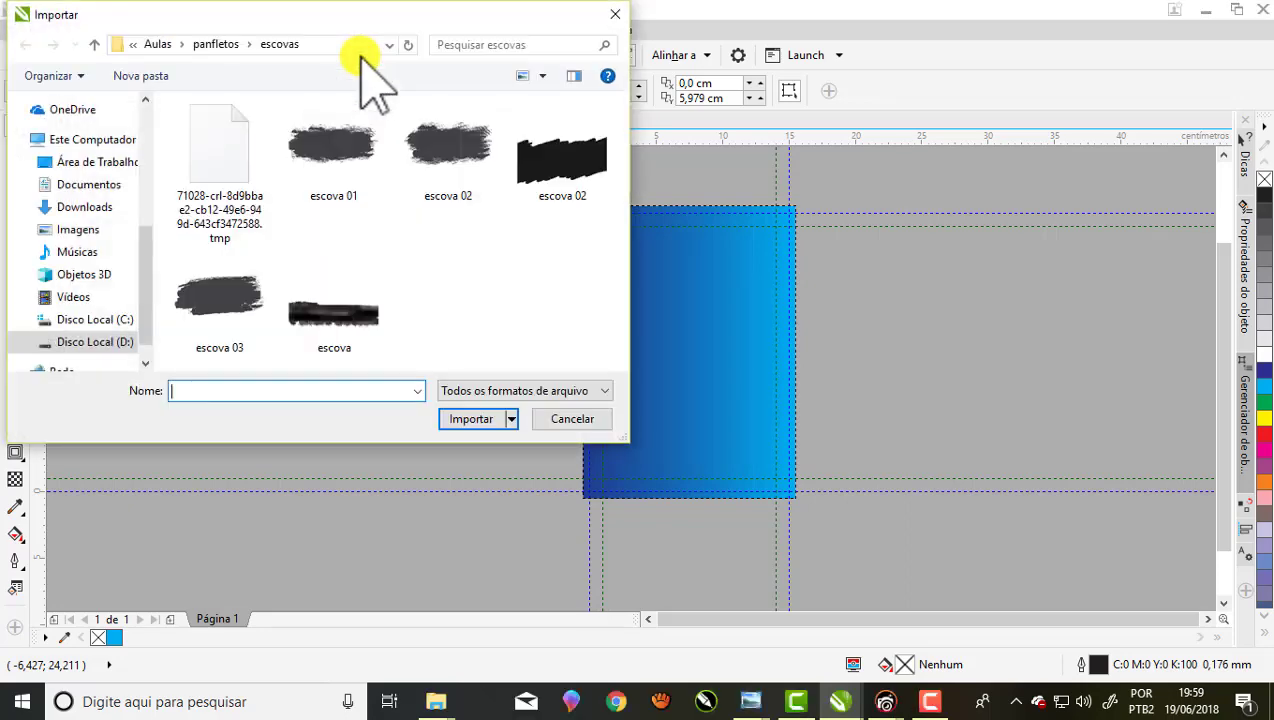
click(92, 44)
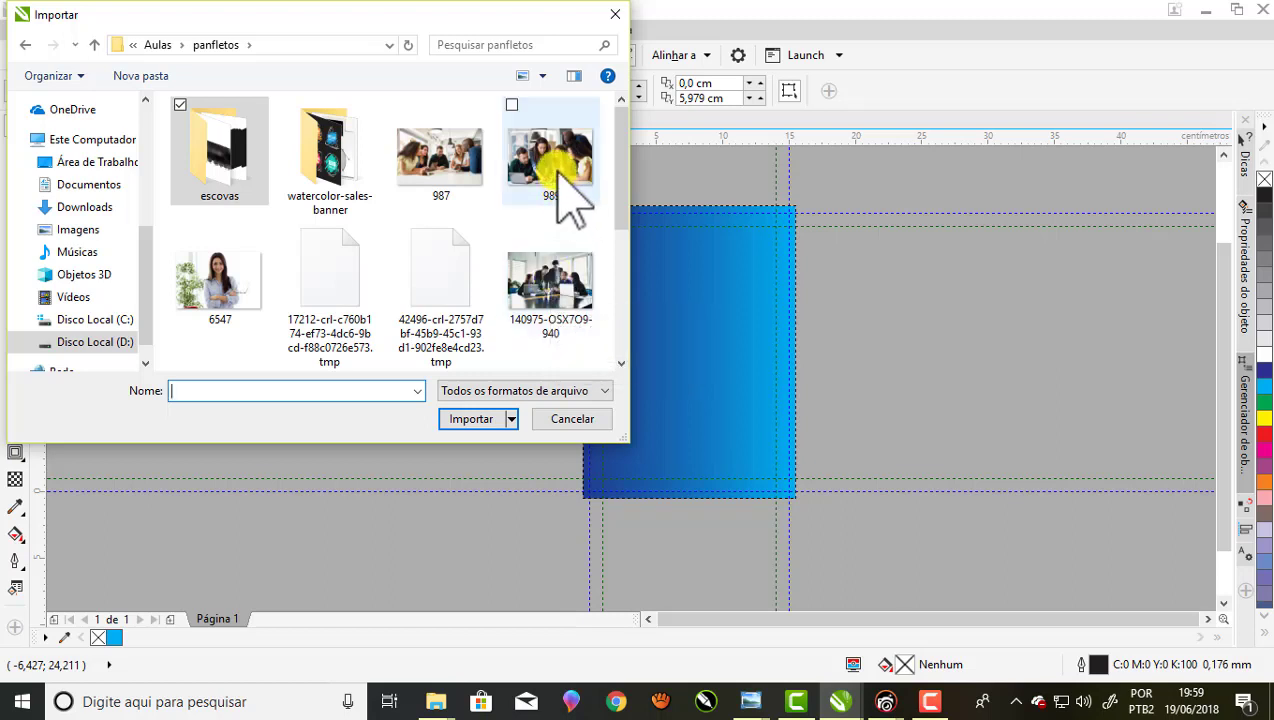
click(556, 280)
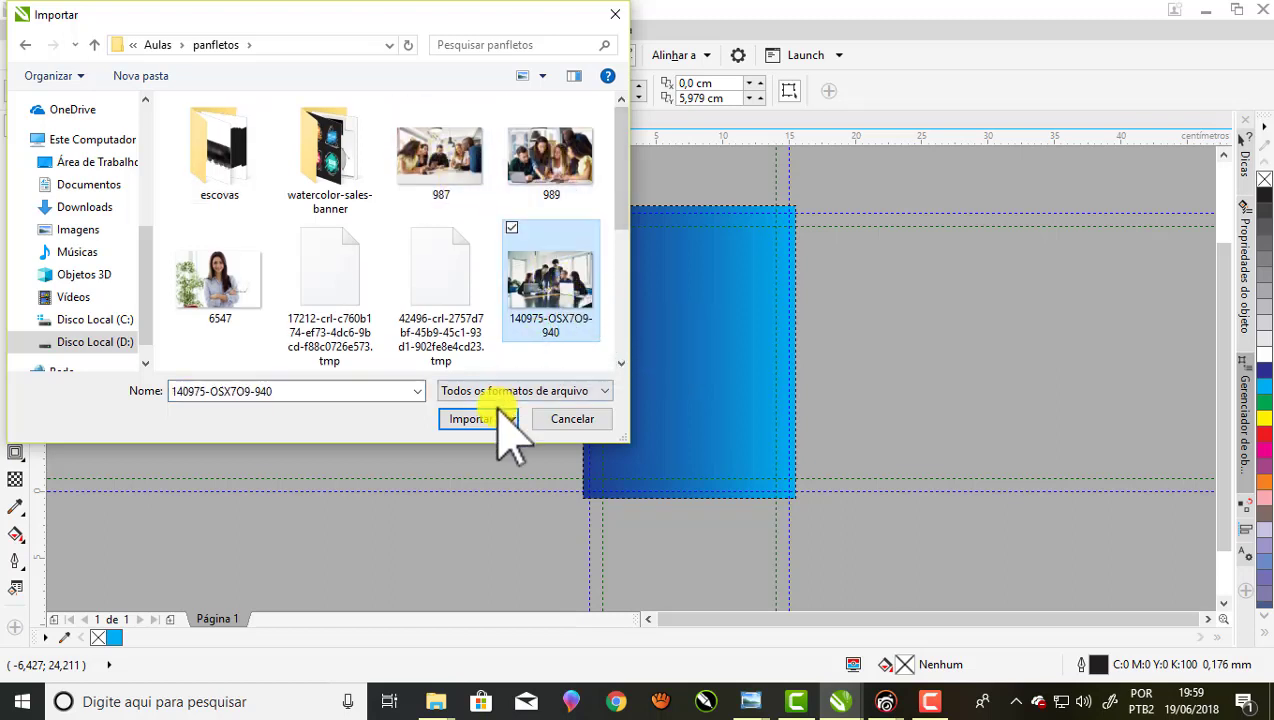
ctrl+click(243, 305)
click(466, 418)
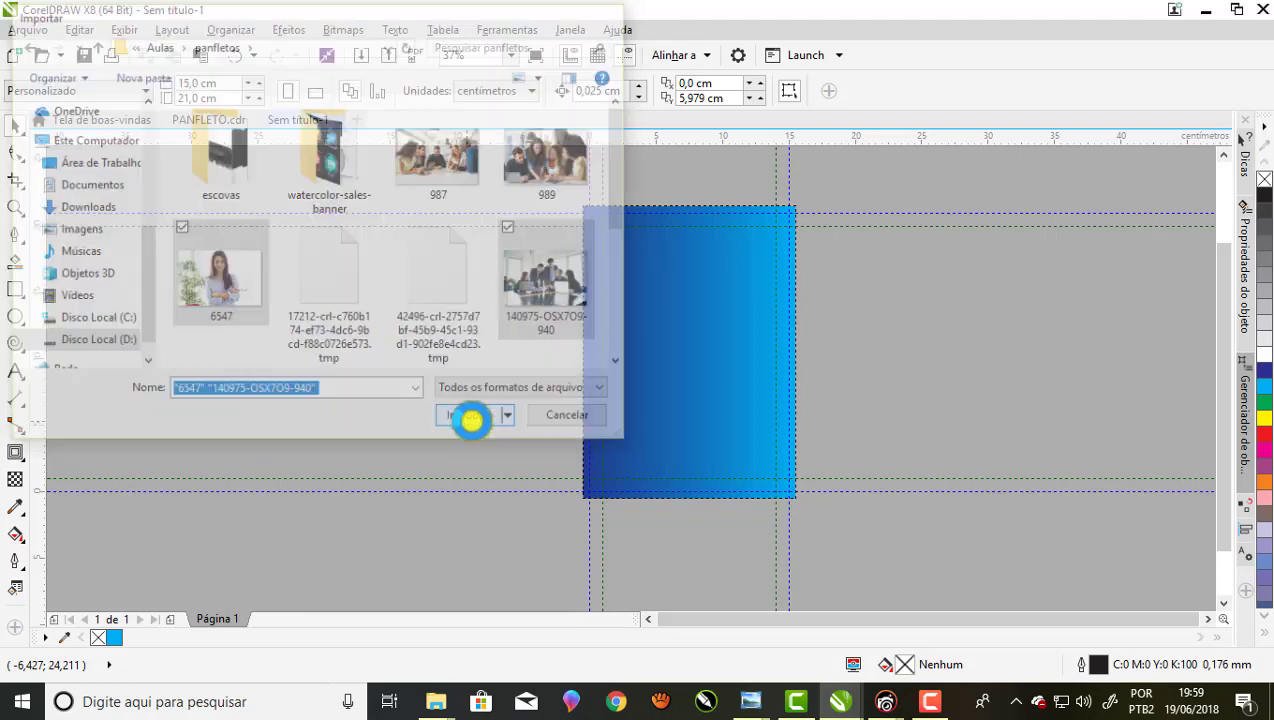
click(355, 270)
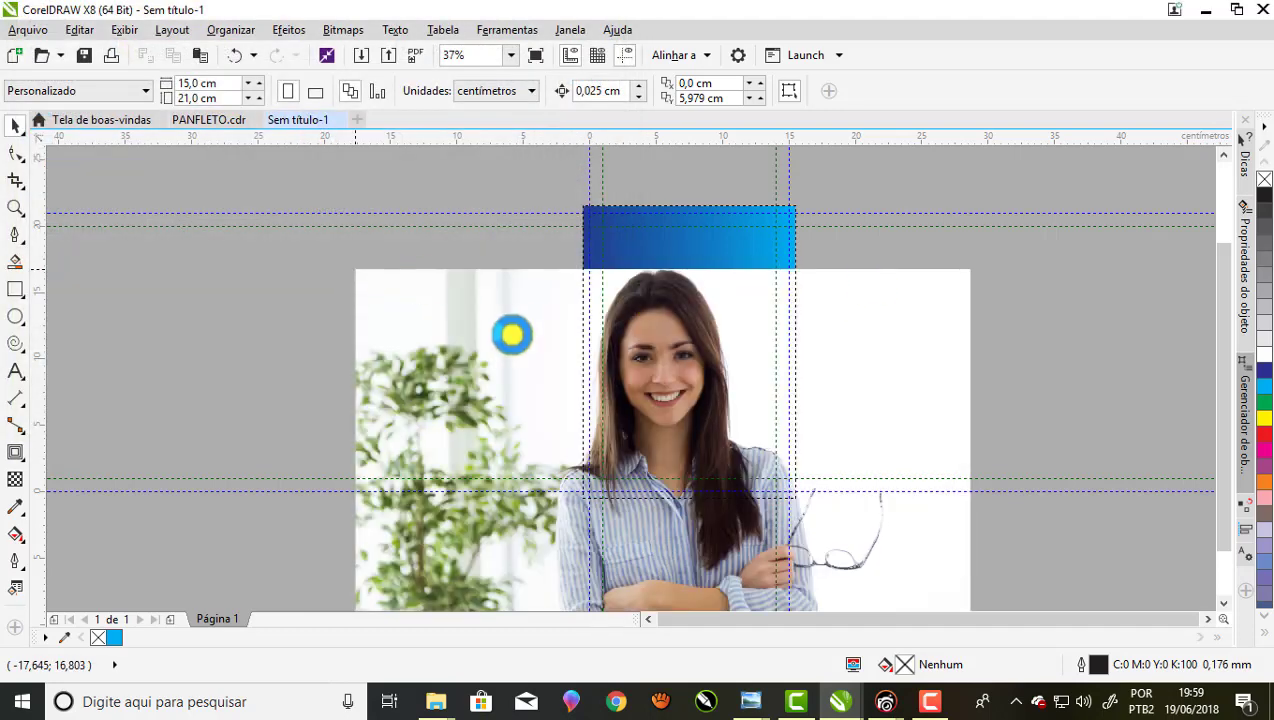
- Place the office photo, park the woman photo left of the page, and bring the office photo over
scroll(435, 280, down, 2)
click(822, 272)
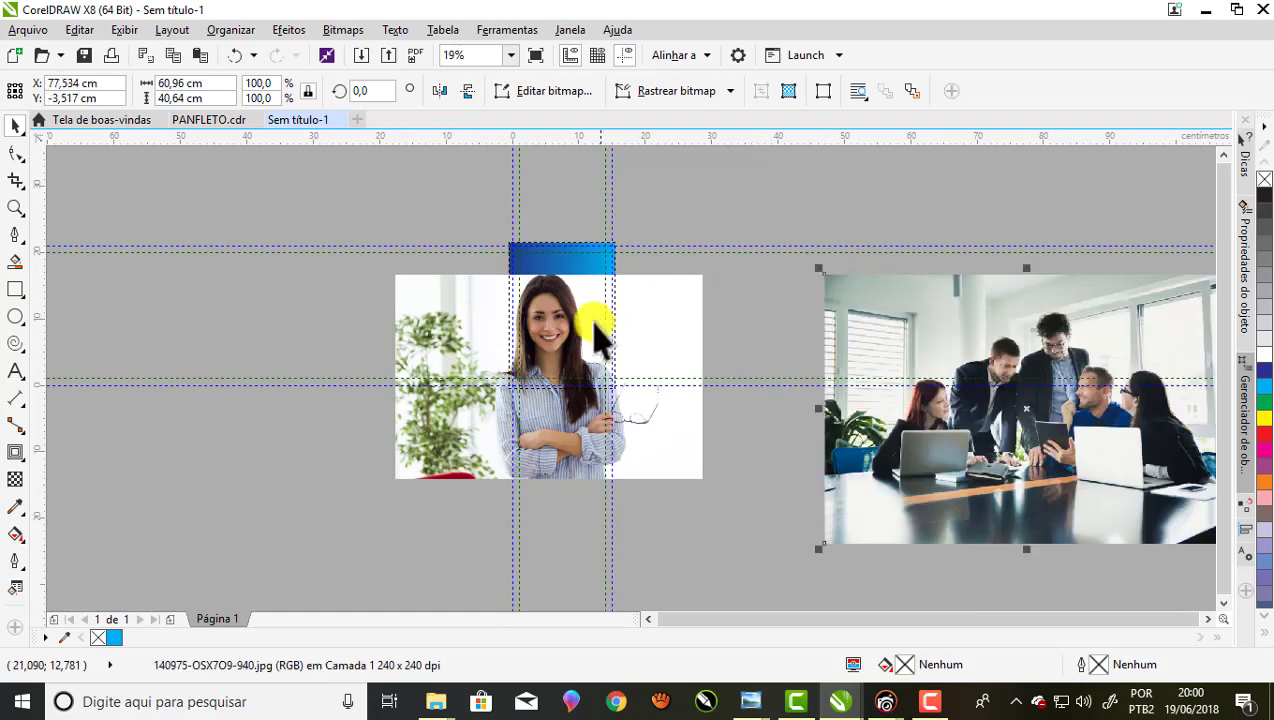
drag(449, 355, 186, 333)
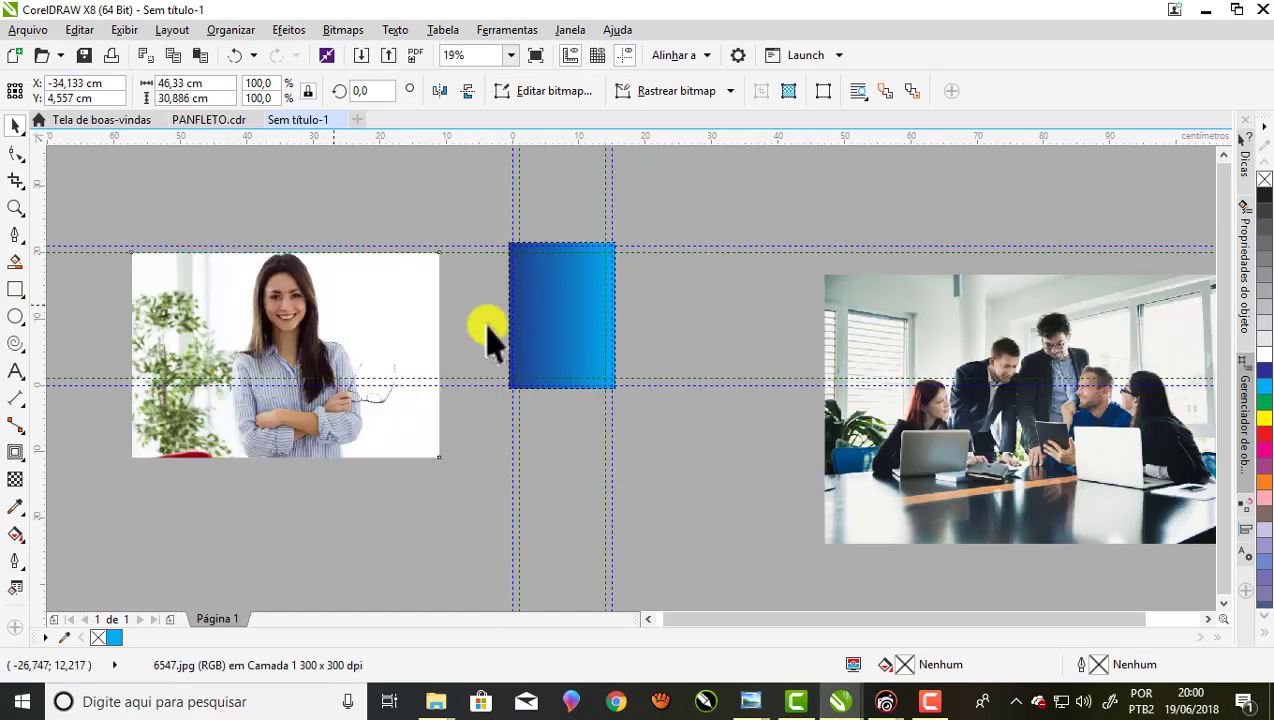
drag(937, 352, 597, 284)
scroll(583, 276, up, 2)
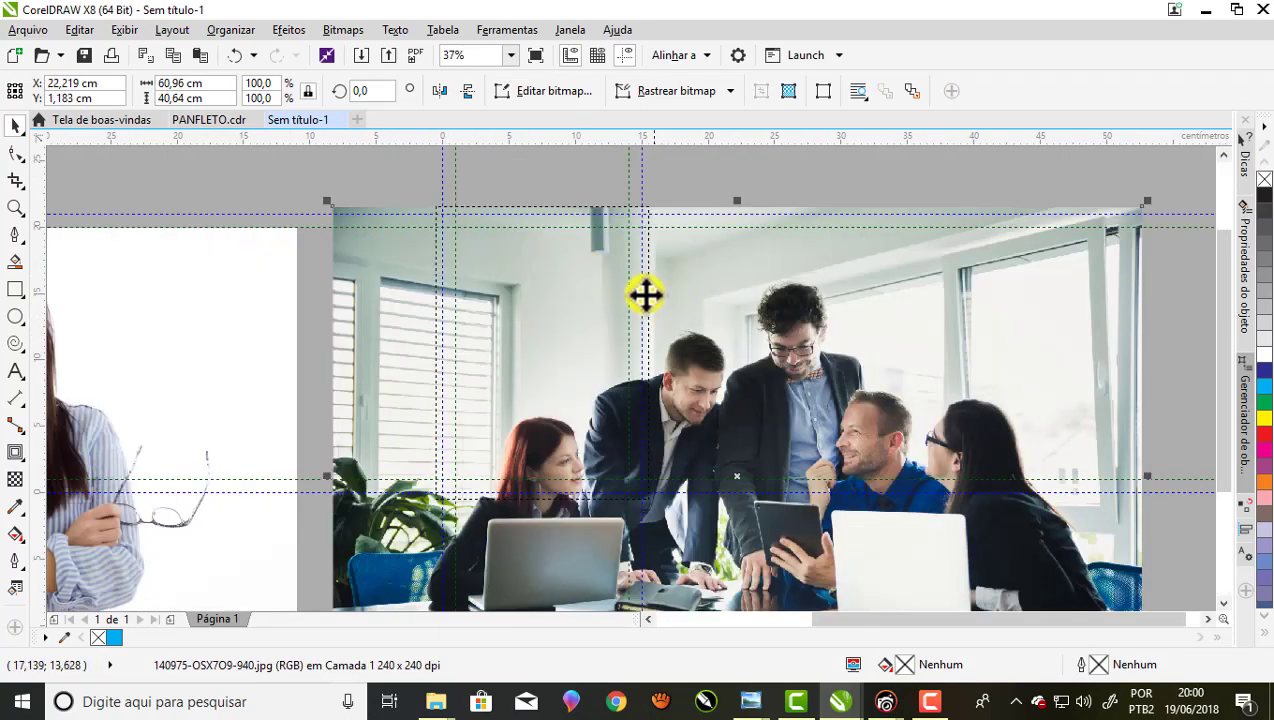
scroll(645, 296, down, 2)
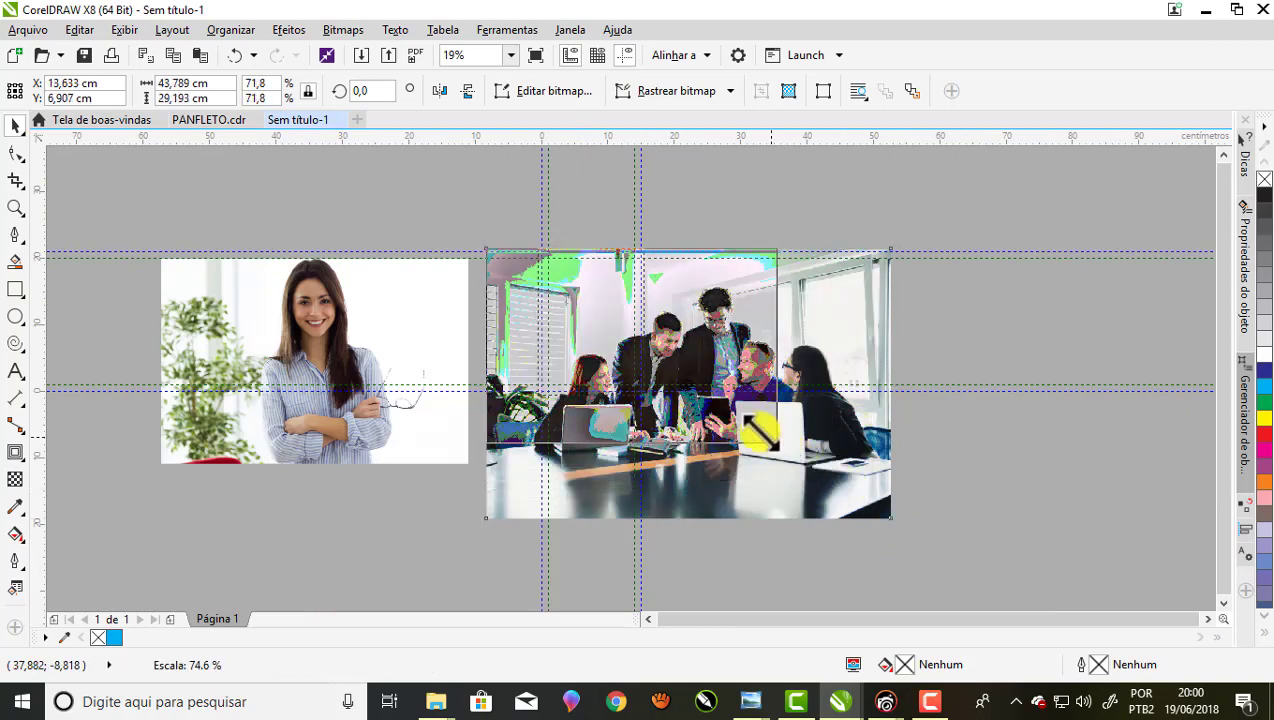
- Scale the office photo to about 15.98 × 10.65 cm across the page and nudge it up
drag(897, 530, 636, 355)
scroll(565, 298, up, 2)
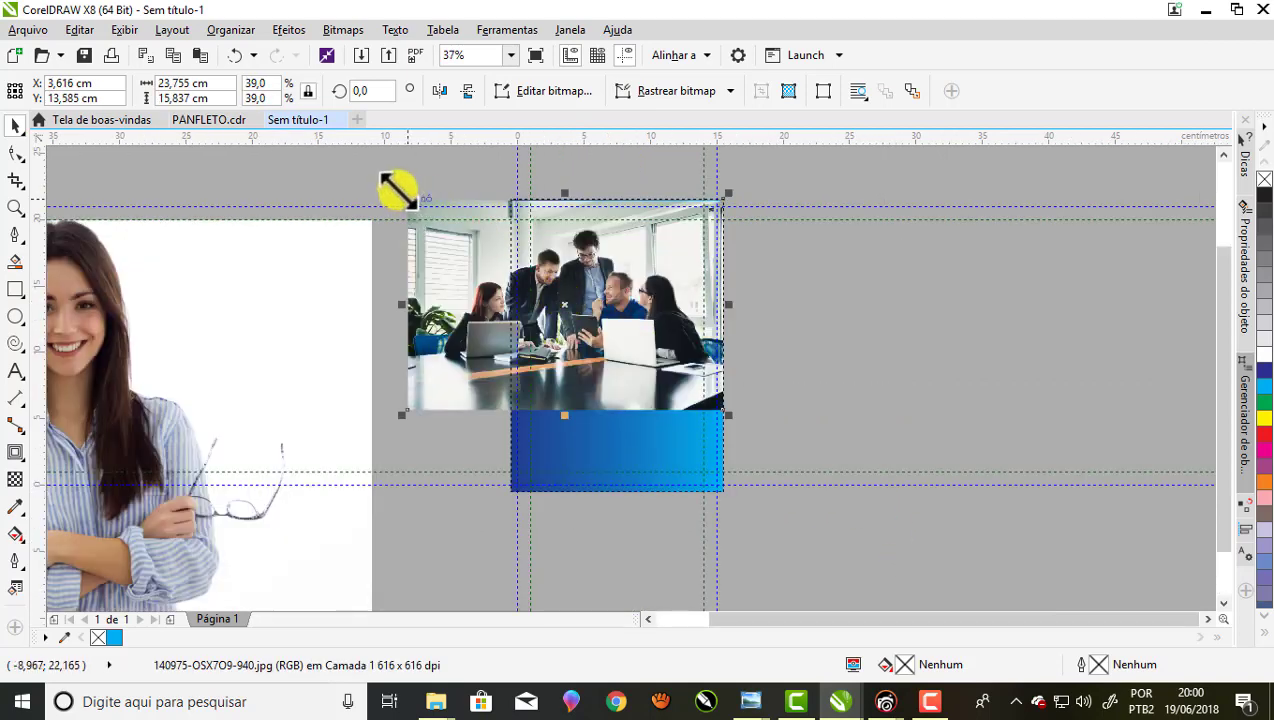
drag(397, 189, 511, 262)
scroll(531, 264, up, 2)
scroll(535, 255, up, 2)
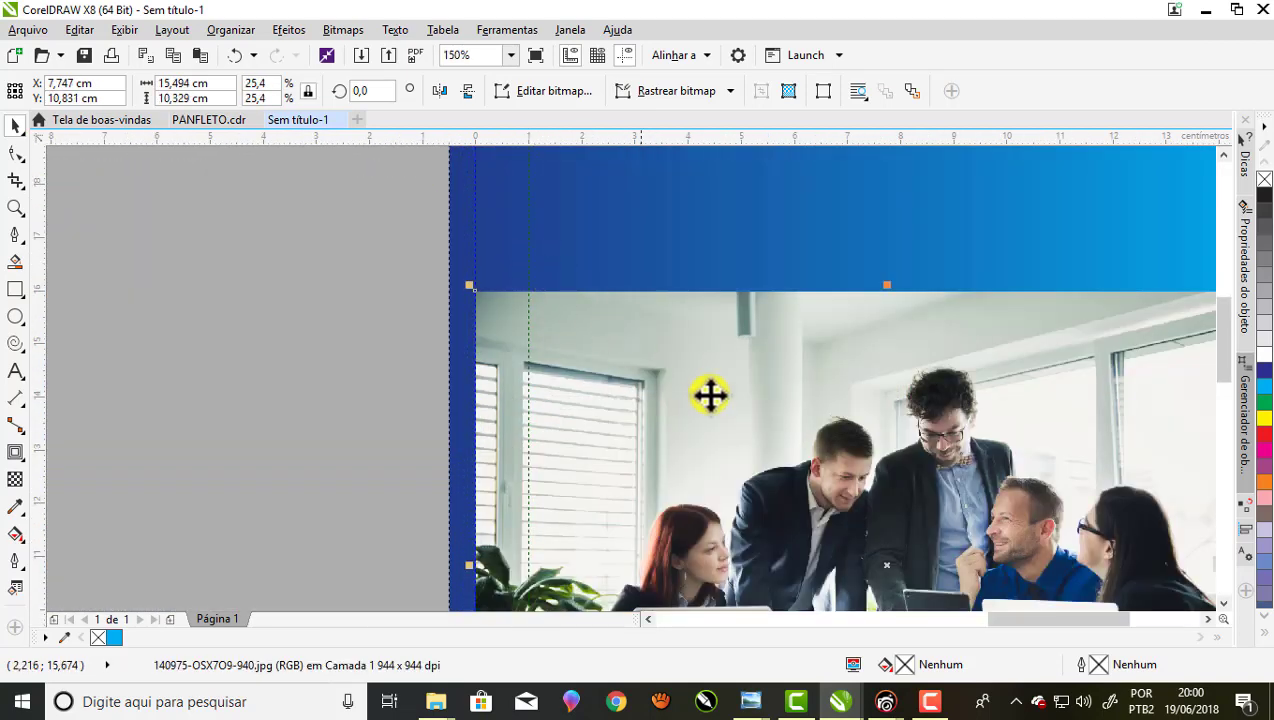
scroll(700, 385, down, 2)
scroll(683, 370, down, 2)
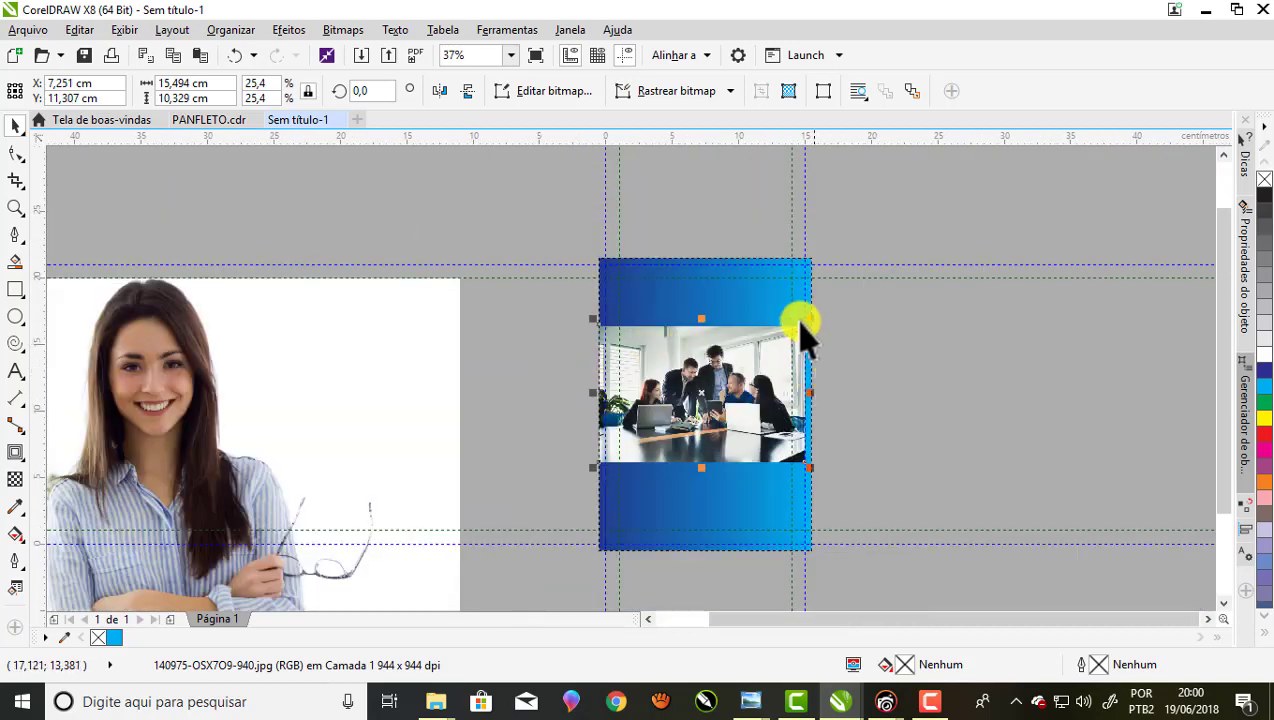
scroll(805, 335, up, 2)
scroll(838, 341, up, 2)
scroll(819, 336, up, 2)
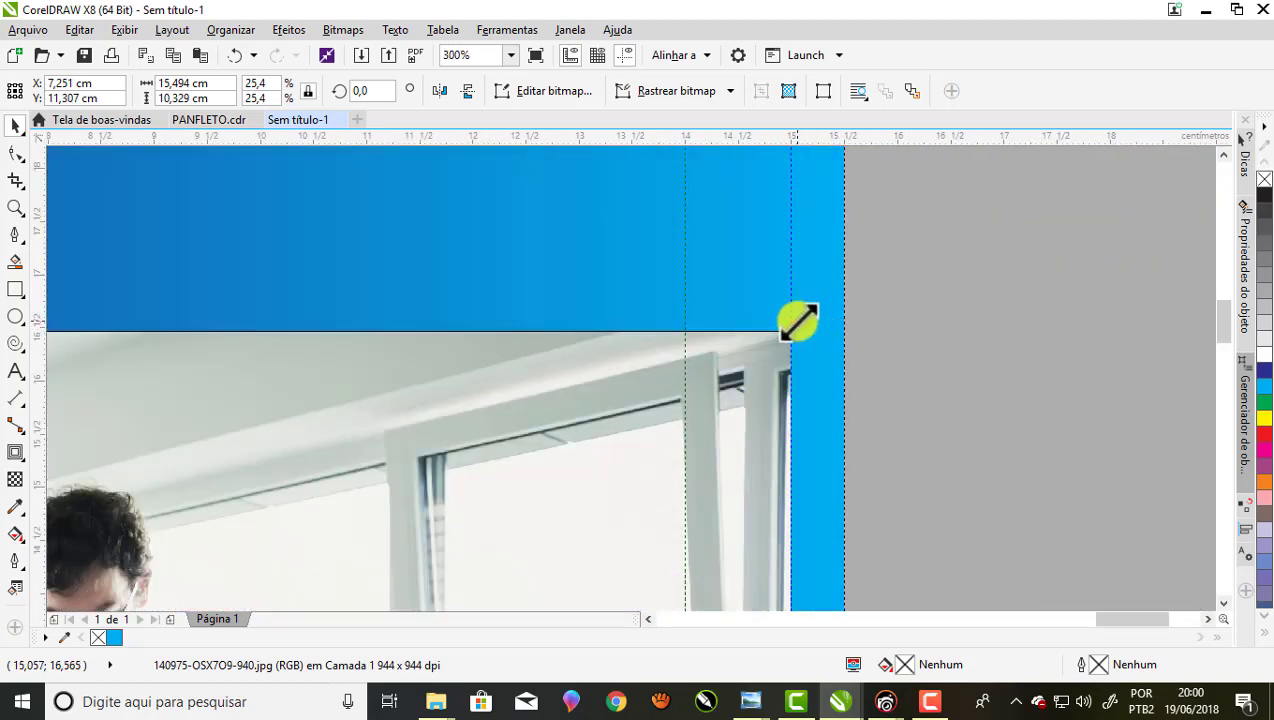
mouse_move(797, 321)
mouse_down()
mouse_move(865, 286)
mouse_move(842, 288)
mouse_up()
scroll(850, 290, up, 2)
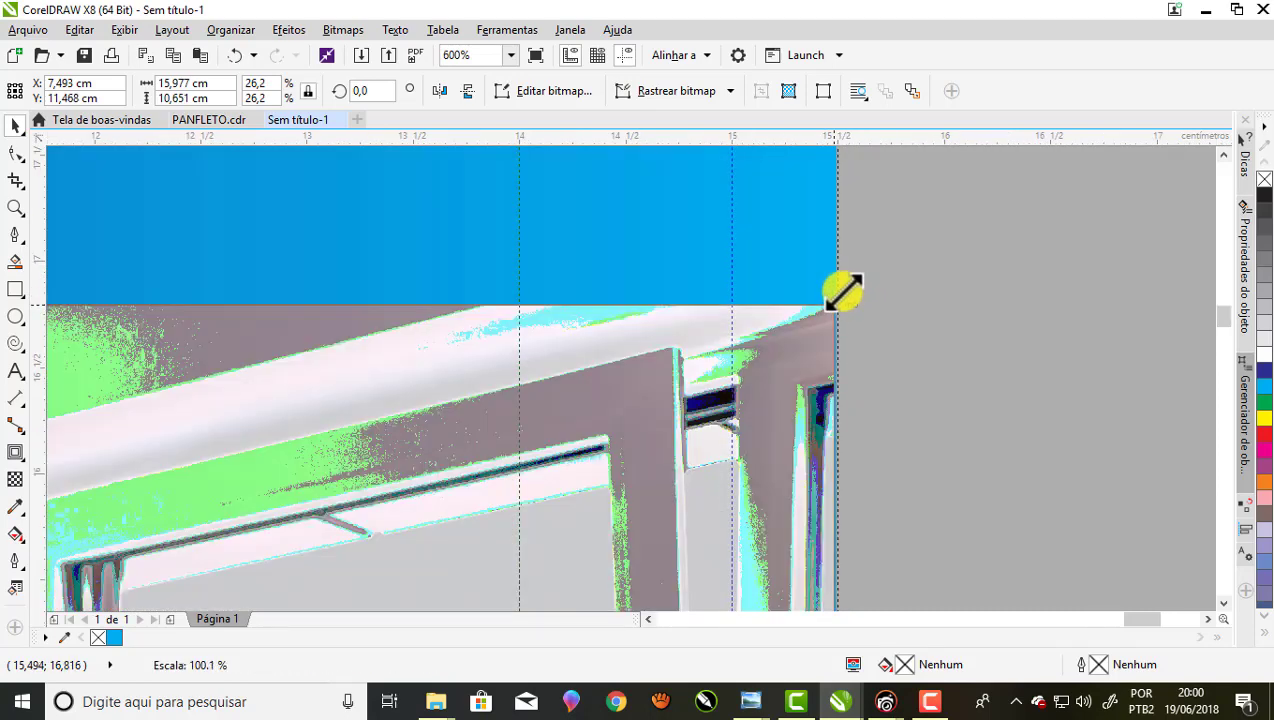
scroll(890, 306, down, 2)
scroll(888, 300, down, 1)
scroll(885, 298, down, 1)
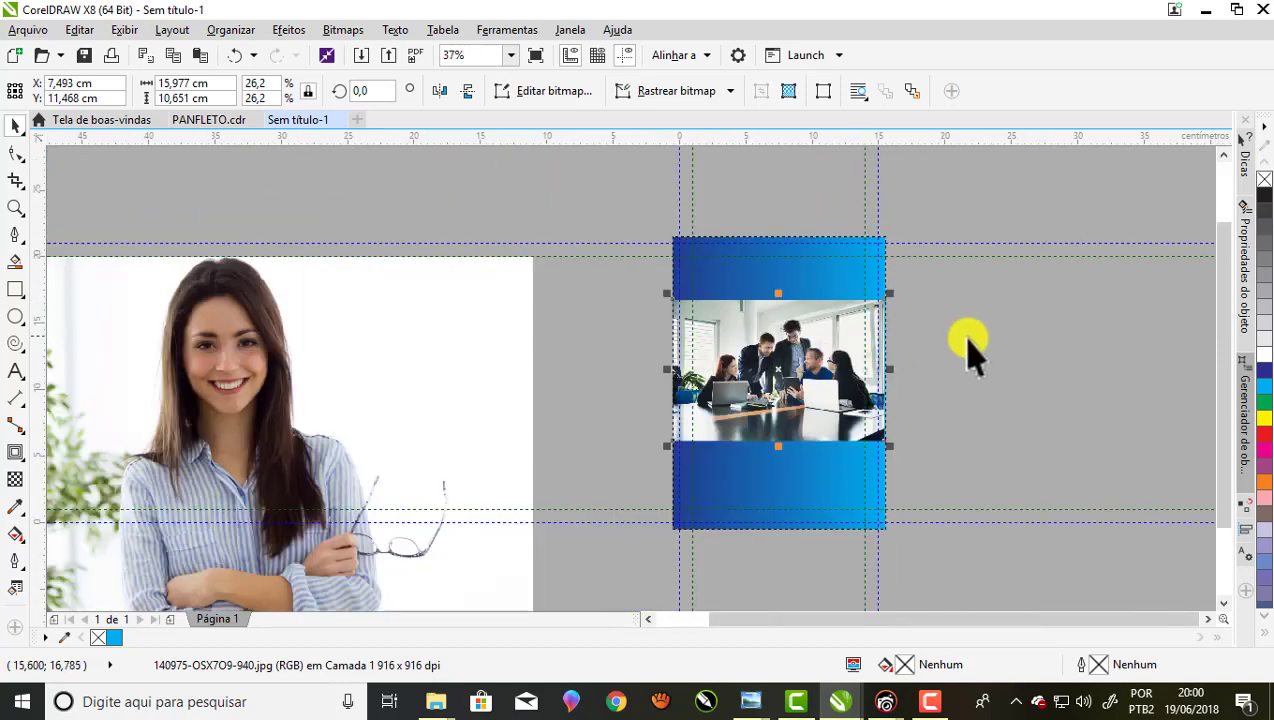
click(913, 348)
drag(813, 349, 806, 330)
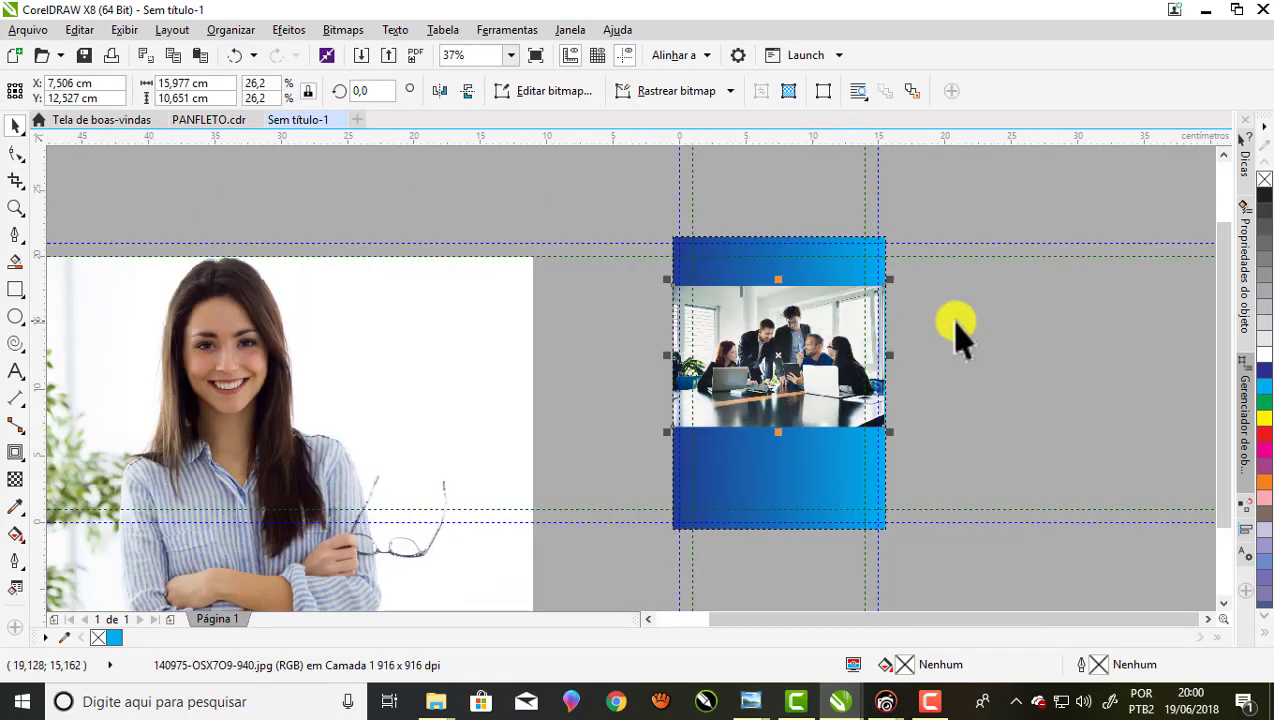
click(563, 446)
scroll(540, 345, down, 1)
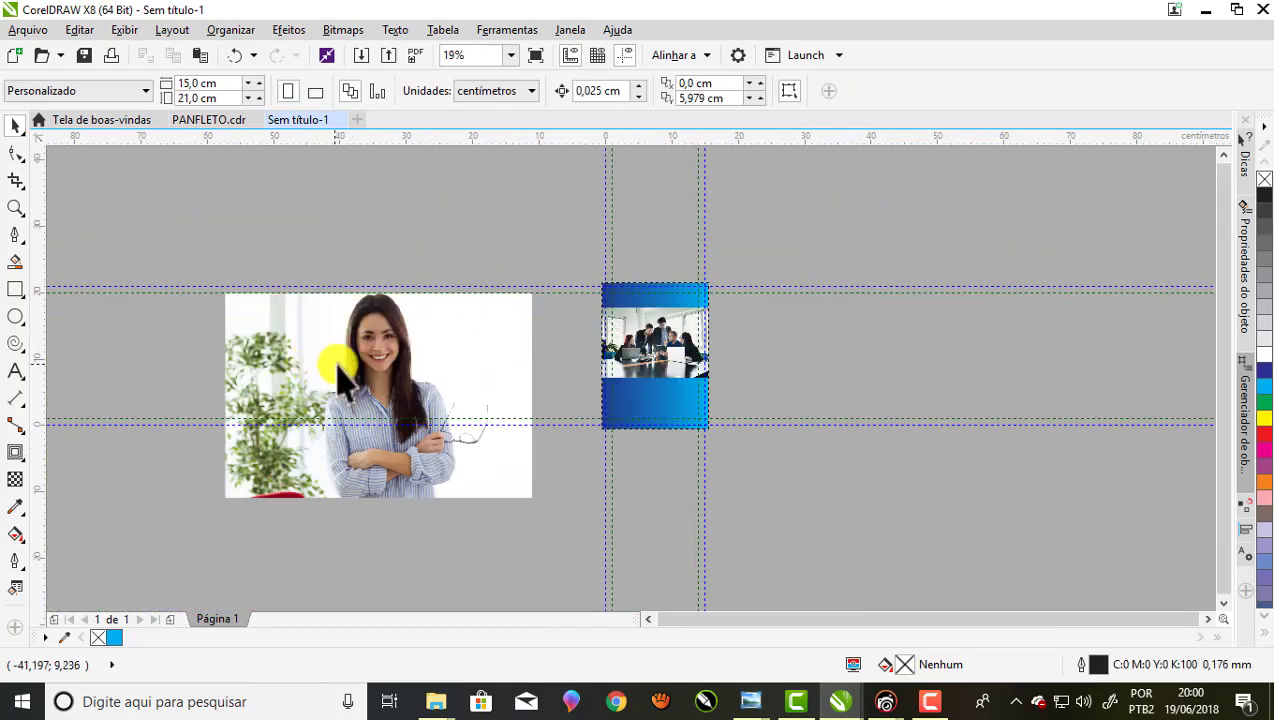
scroll(630, 335, up, 1)
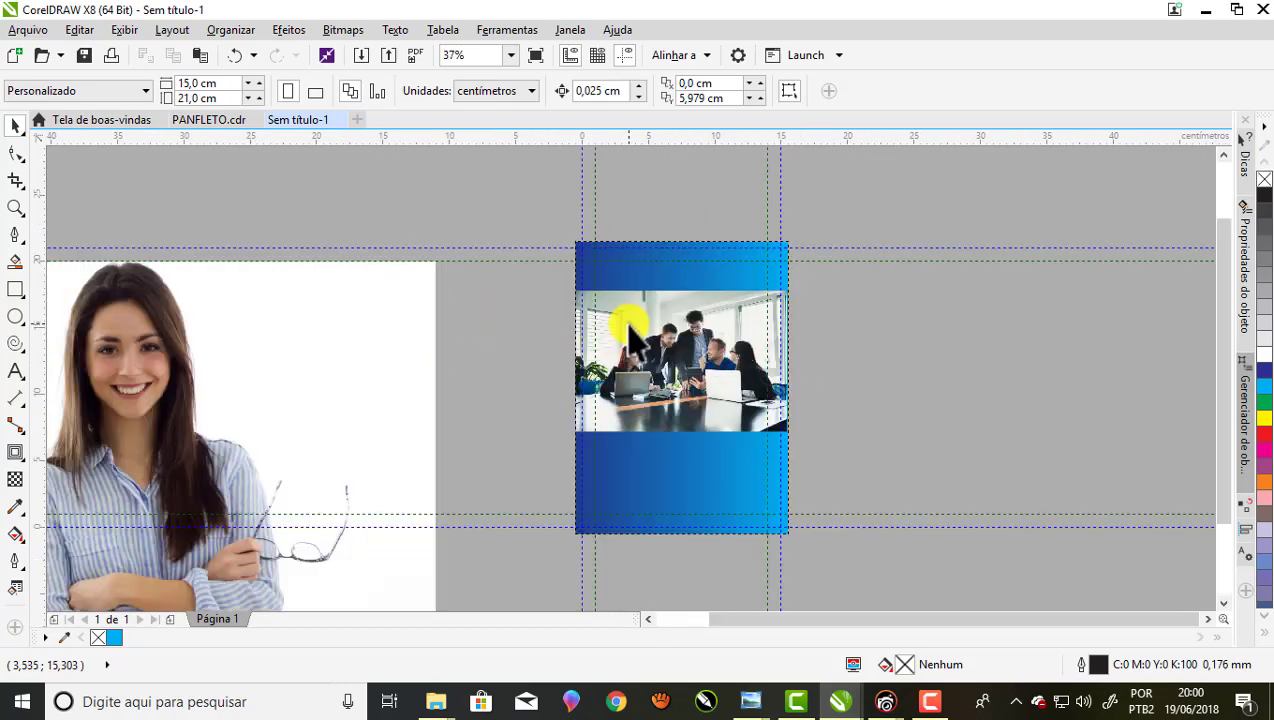
- Import the escova 03 brush-stroke image from the escovas folder beside the flyer
click(361, 55)
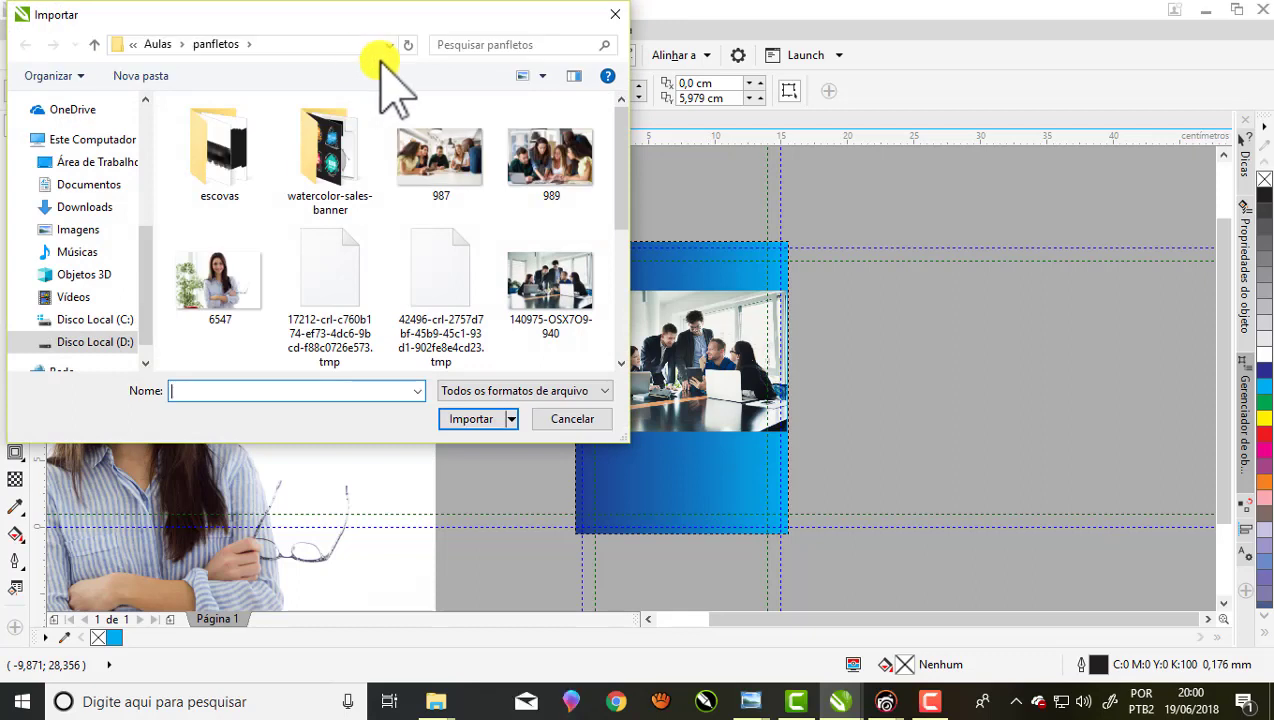
double_click(222, 160)
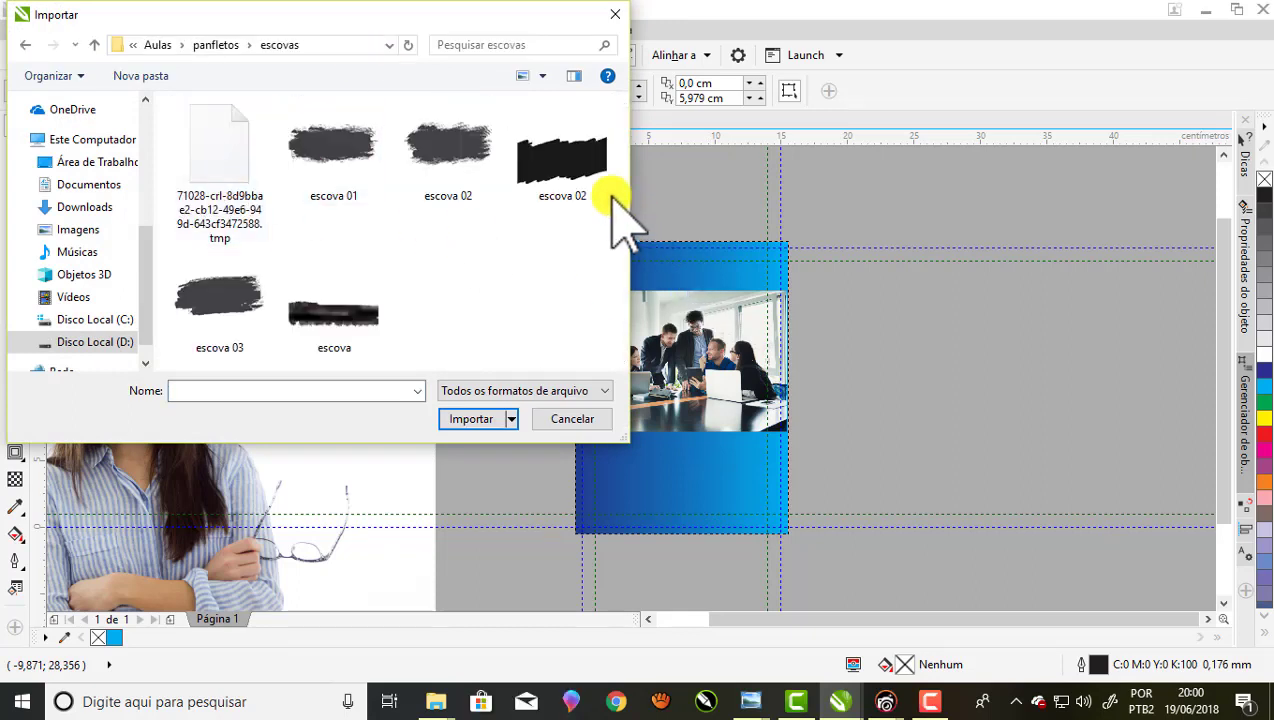
click(230, 302)
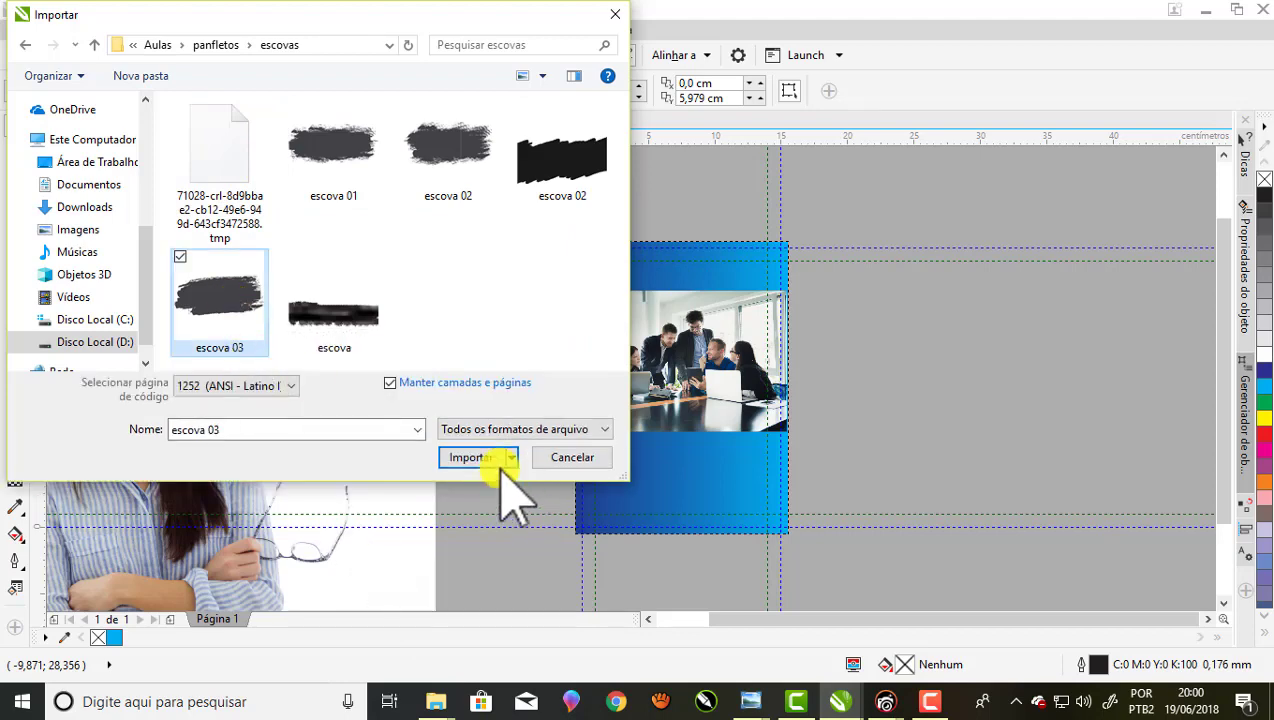
click(470, 457)
- Place the escova 03 stroke, enlarge it with corner handles and move it onto the flyer
click(833, 267)
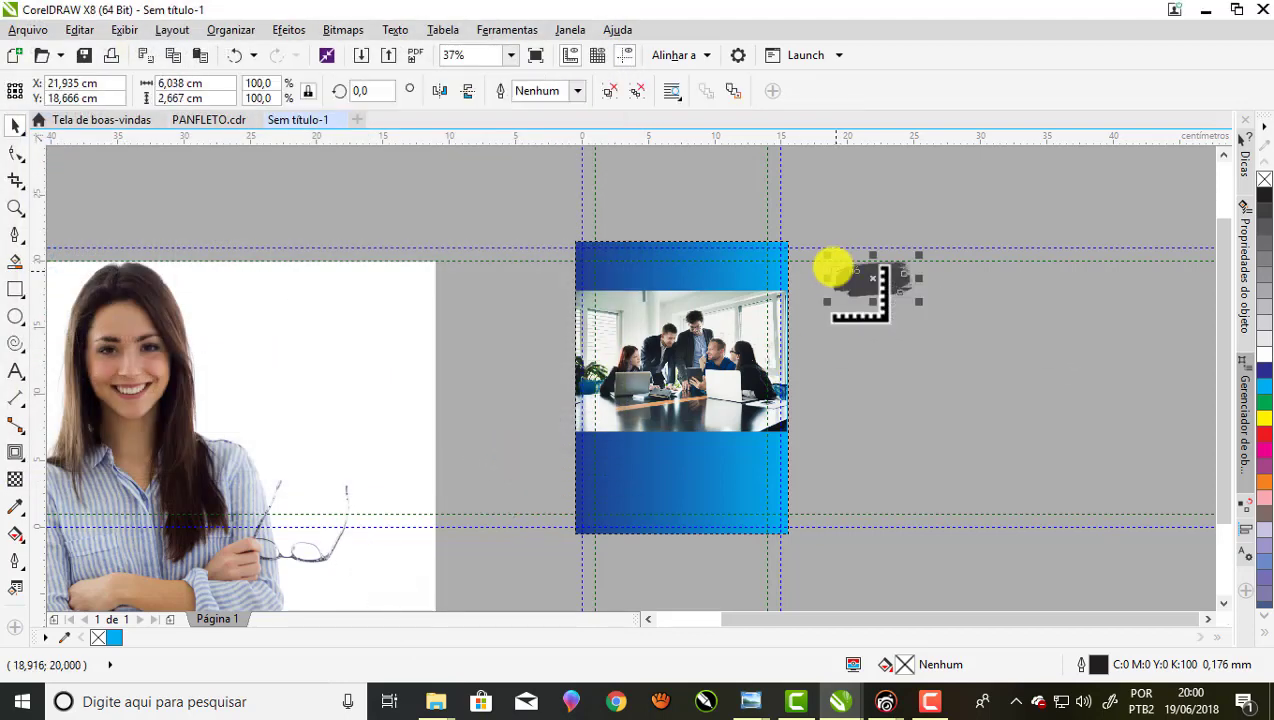
scroll(886, 272, up, 2)
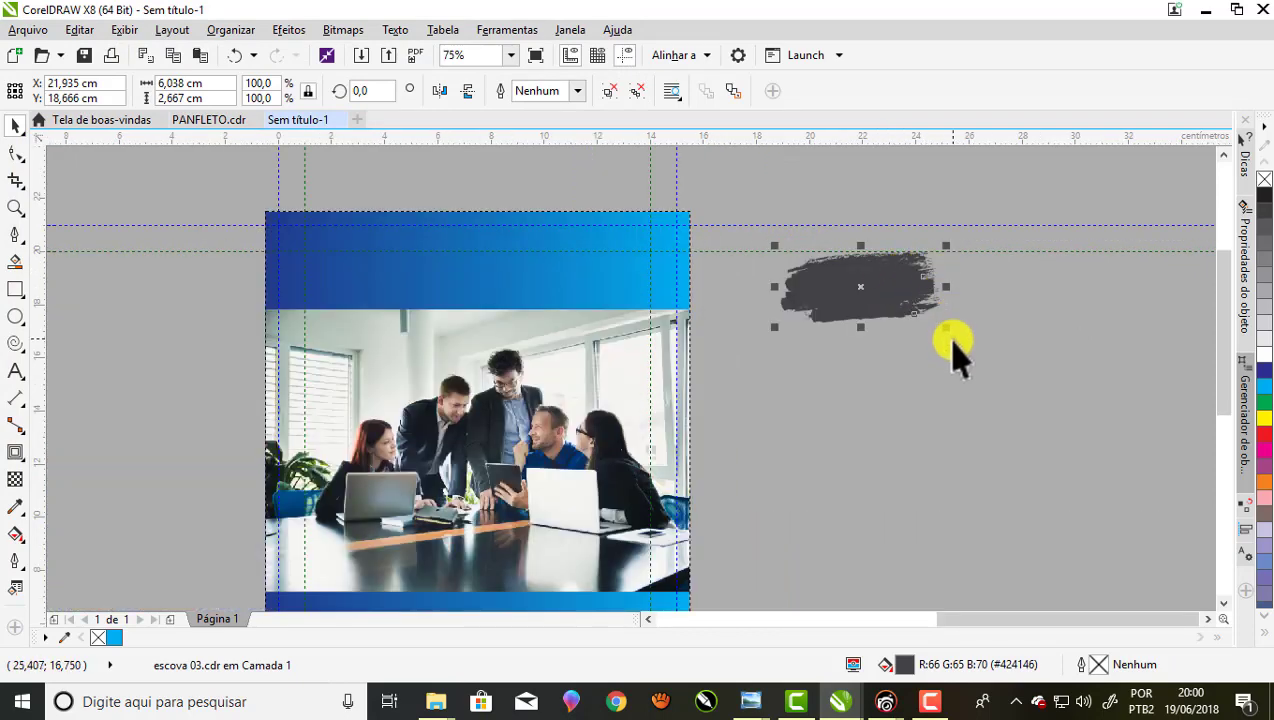
drag(962, 333, 1160, 418)
scroll(805, 284, down, 2)
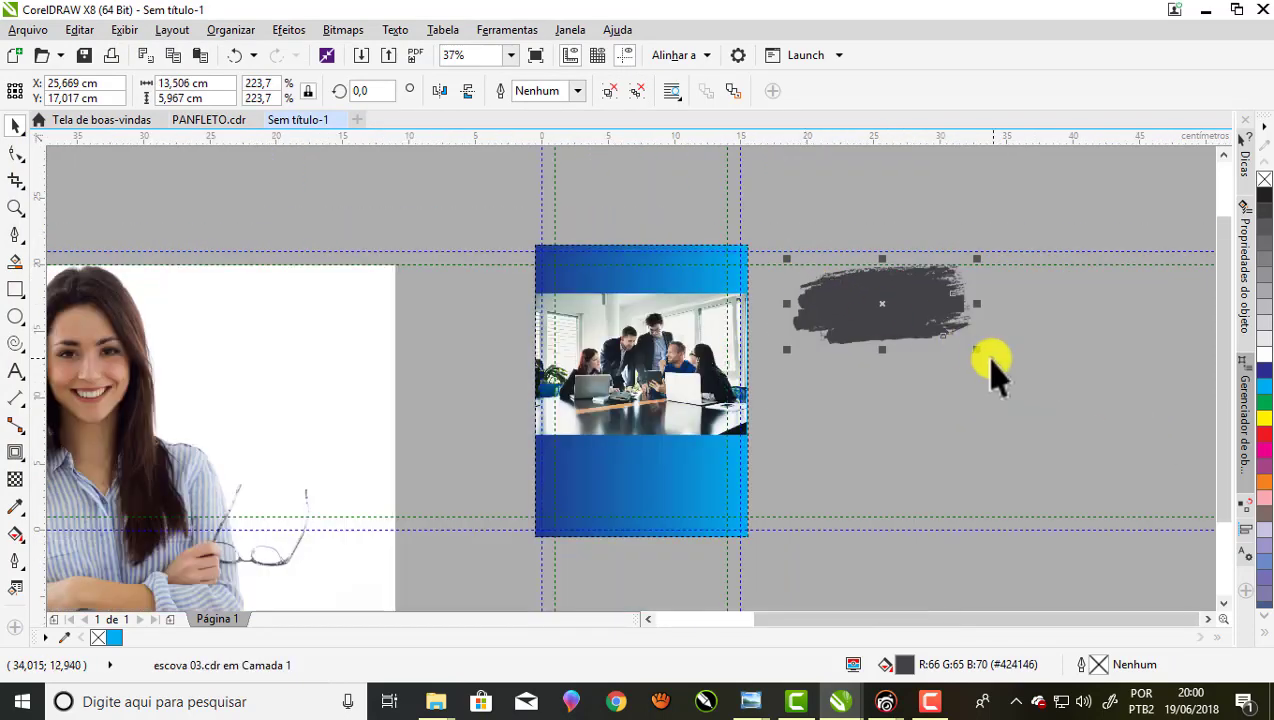
drag(983, 355, 1120, 414)
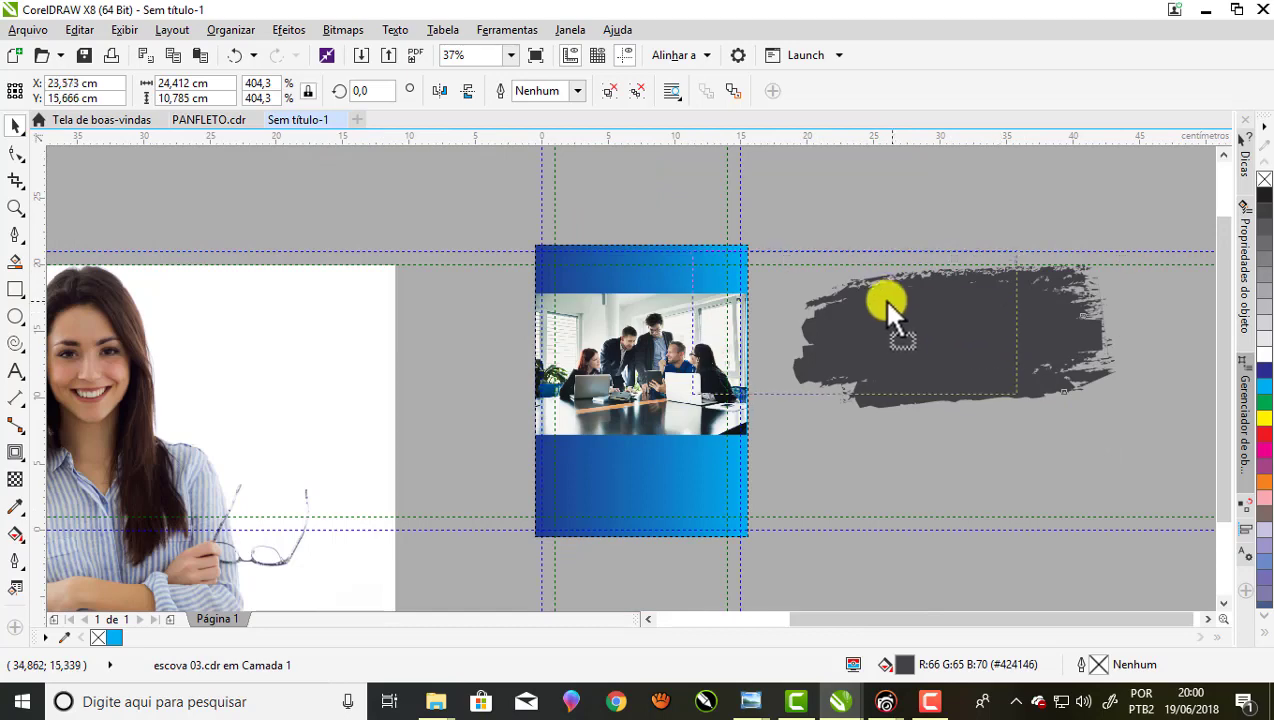
drag(888, 305, 918, 333)
drag(697, 319, 663, 299)
- Flatten the stroke to about 22.89 × 4.44 cm and align it across the flyer's top edge
scroll(663, 299, up, 2)
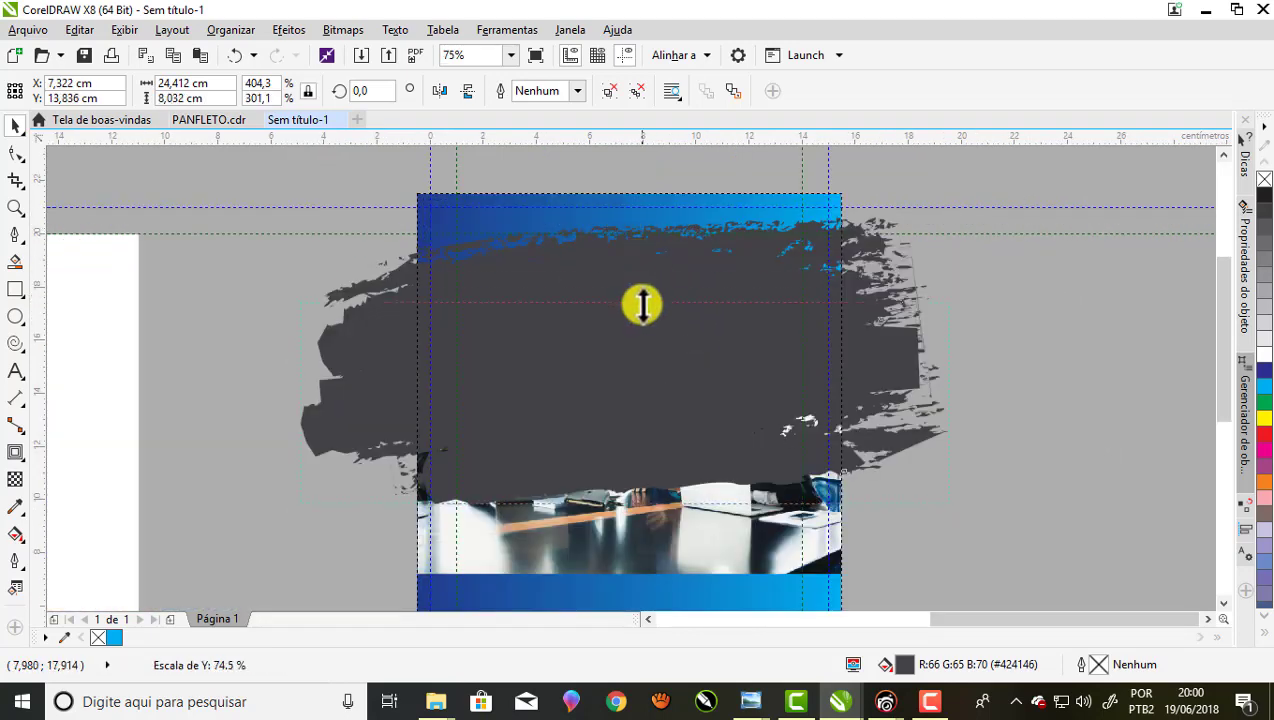
drag(640, 258, 645, 307)
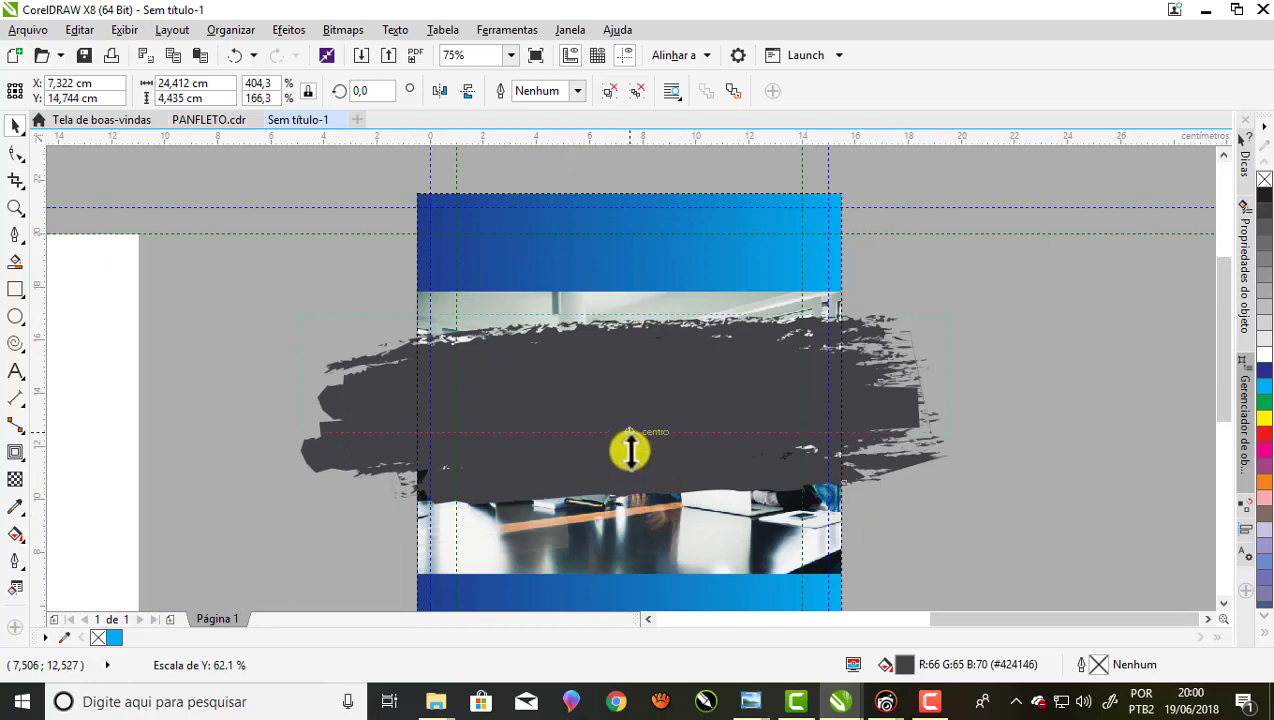
drag(626, 492, 632, 440)
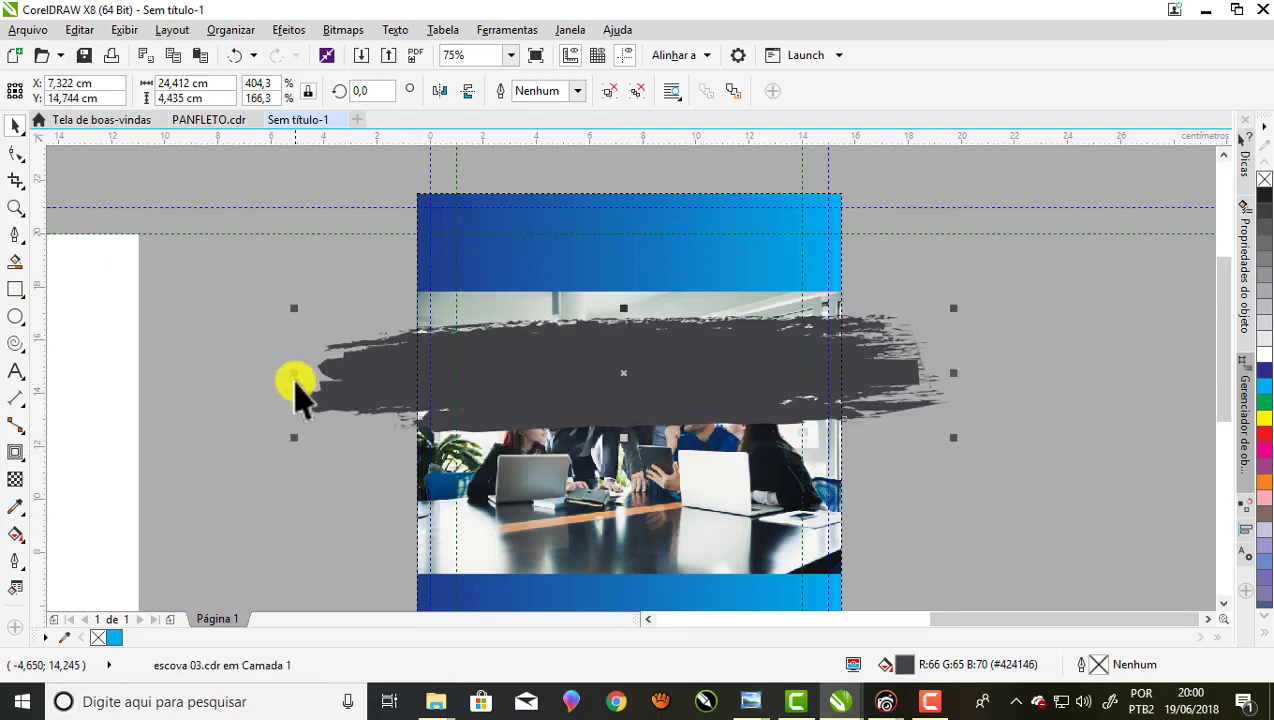
drag(296, 374, 334, 372)
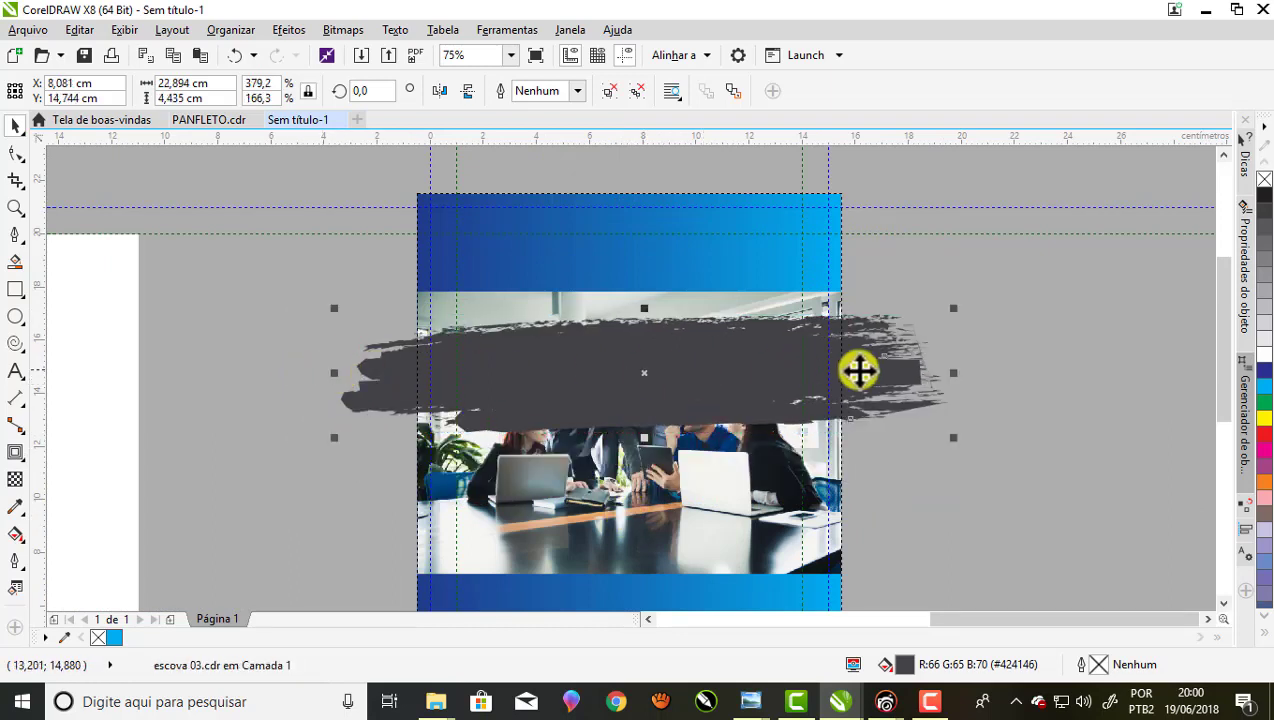
scroll(665, 325, down, 2)
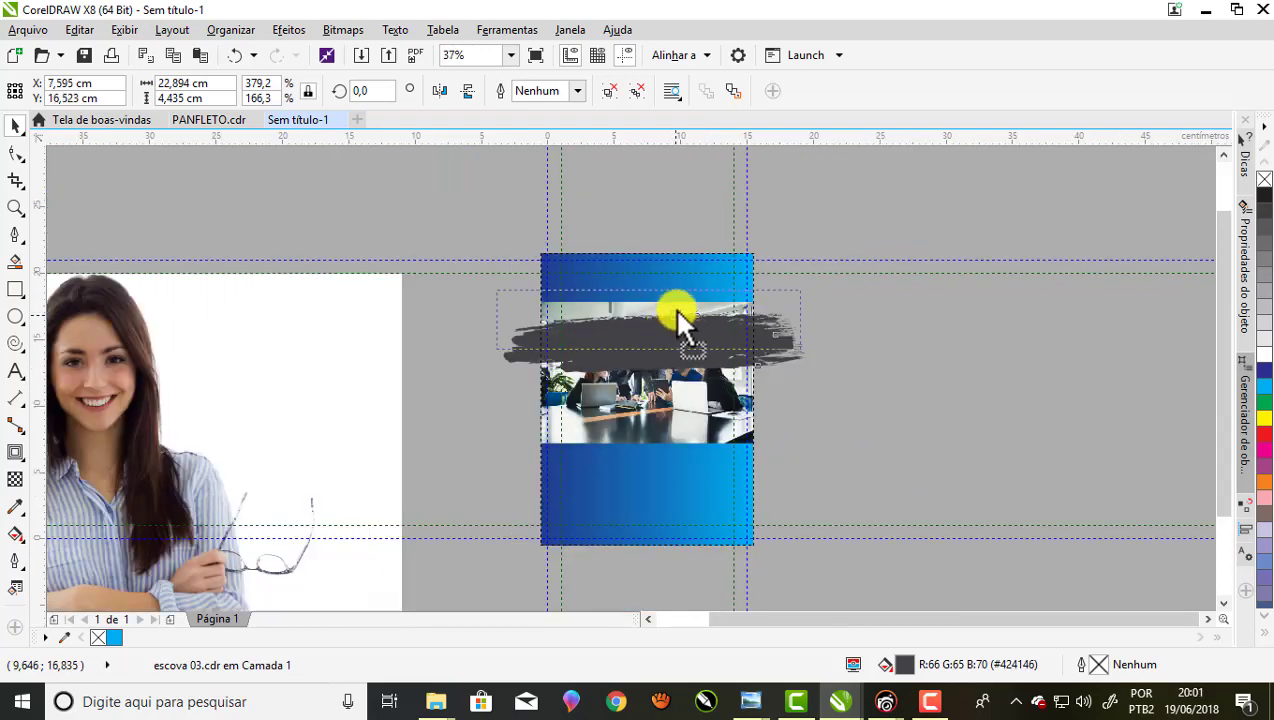
scroll(679, 305, up, 2)
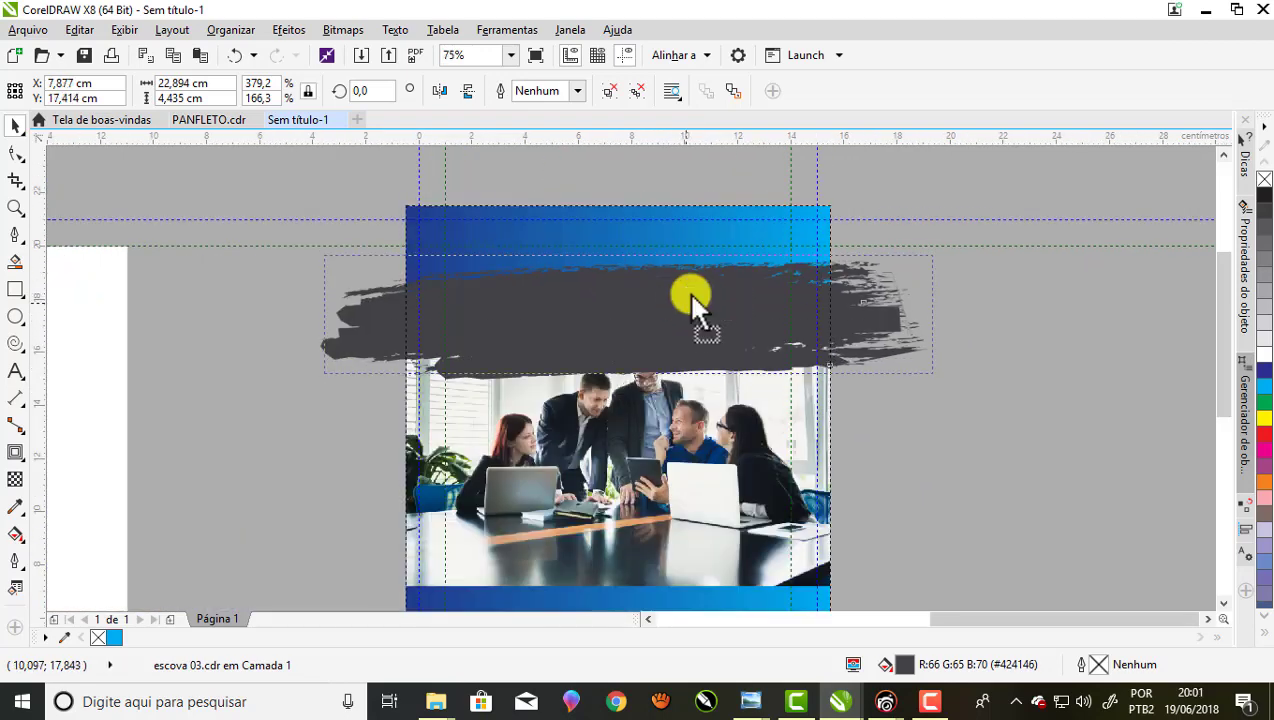
drag(691, 292, 693, 293)
scroll(718, 305, down, 1)
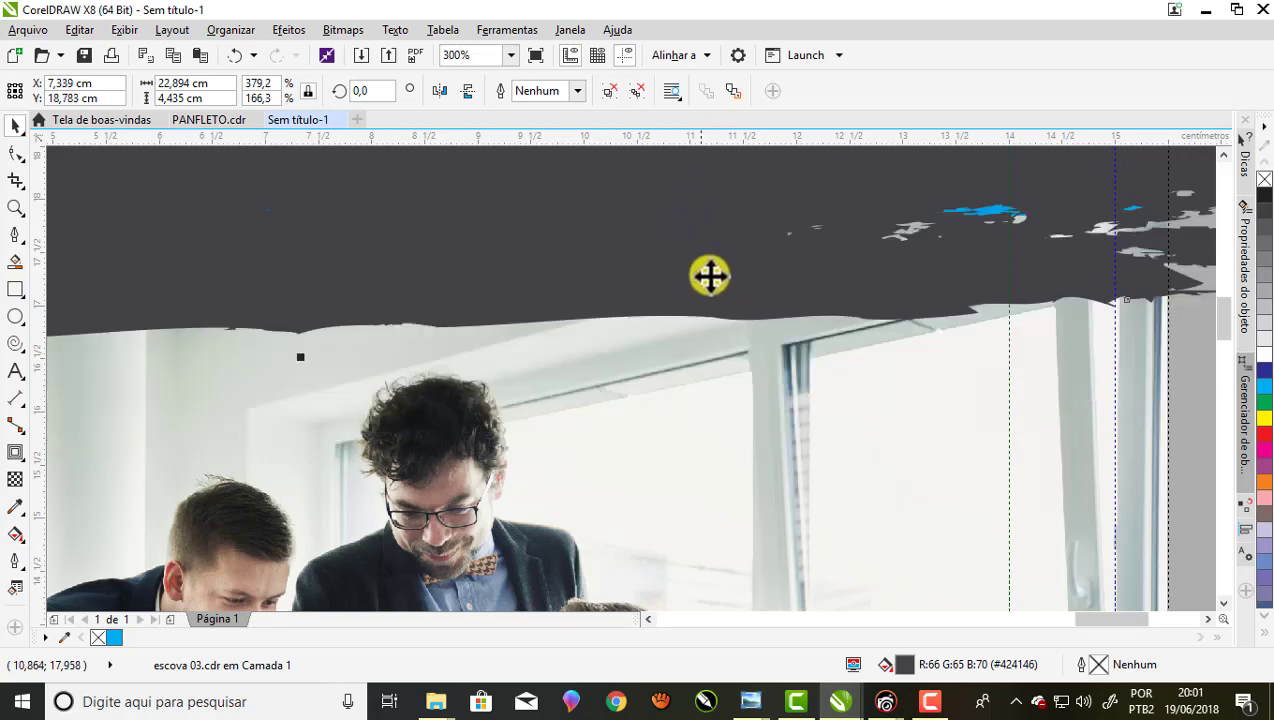
scroll(889, 297, down, 2)
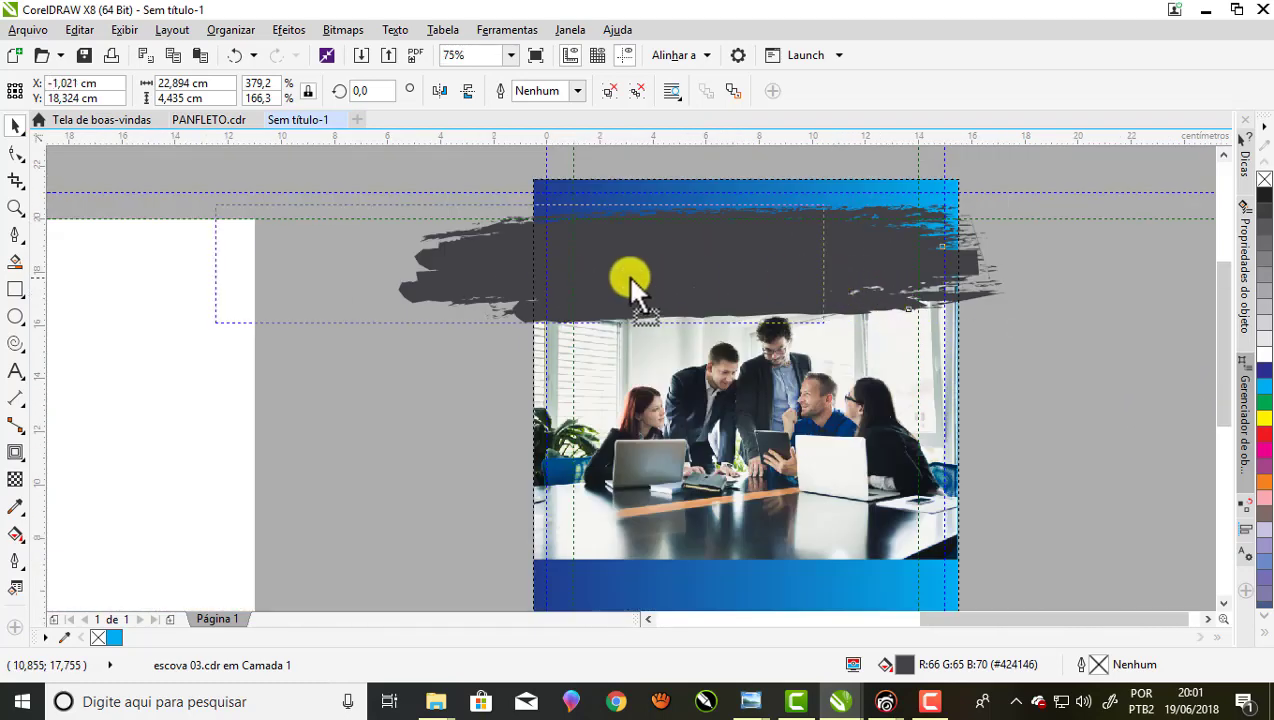
mouse_move(628, 282)
mouse_down()
mouse_move(391, 269)
mouse_move(753, 263)
mouse_up()
- PowerClip the office photo inside the blue gradient rectangle
scroll(765, 248, down, 2)
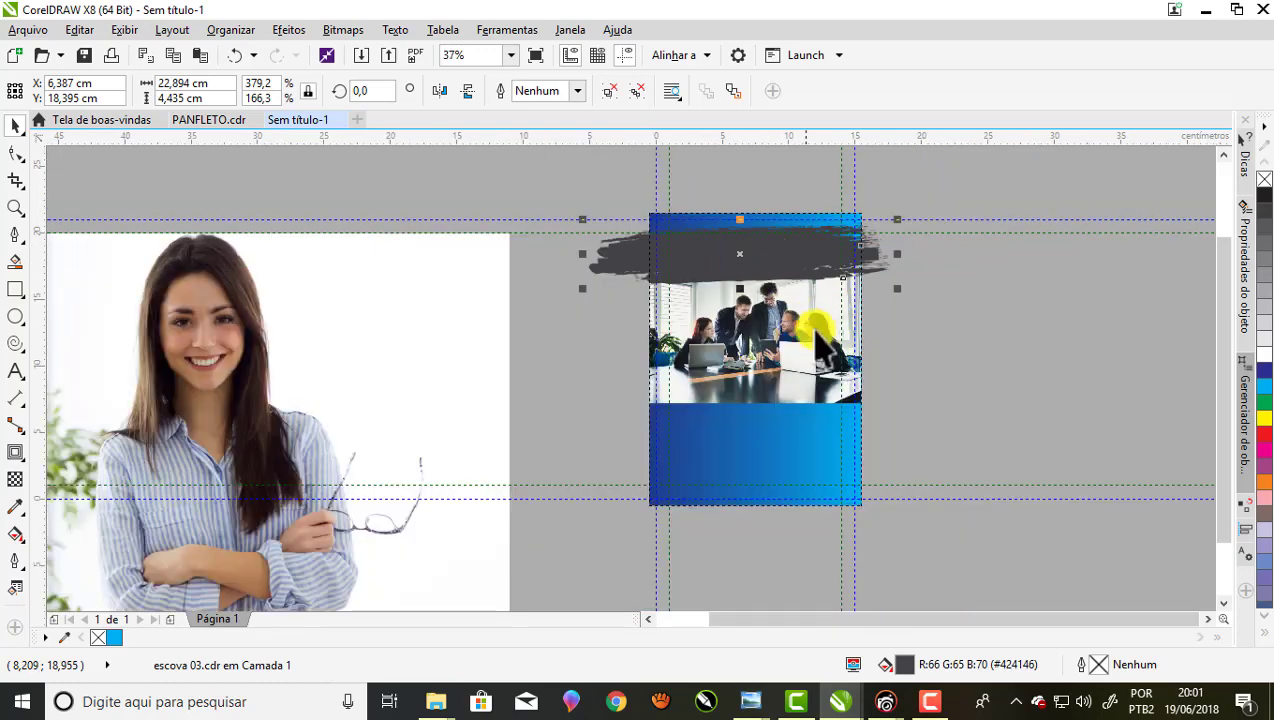
scroll(816, 319, up, 2)
click(775, 455)
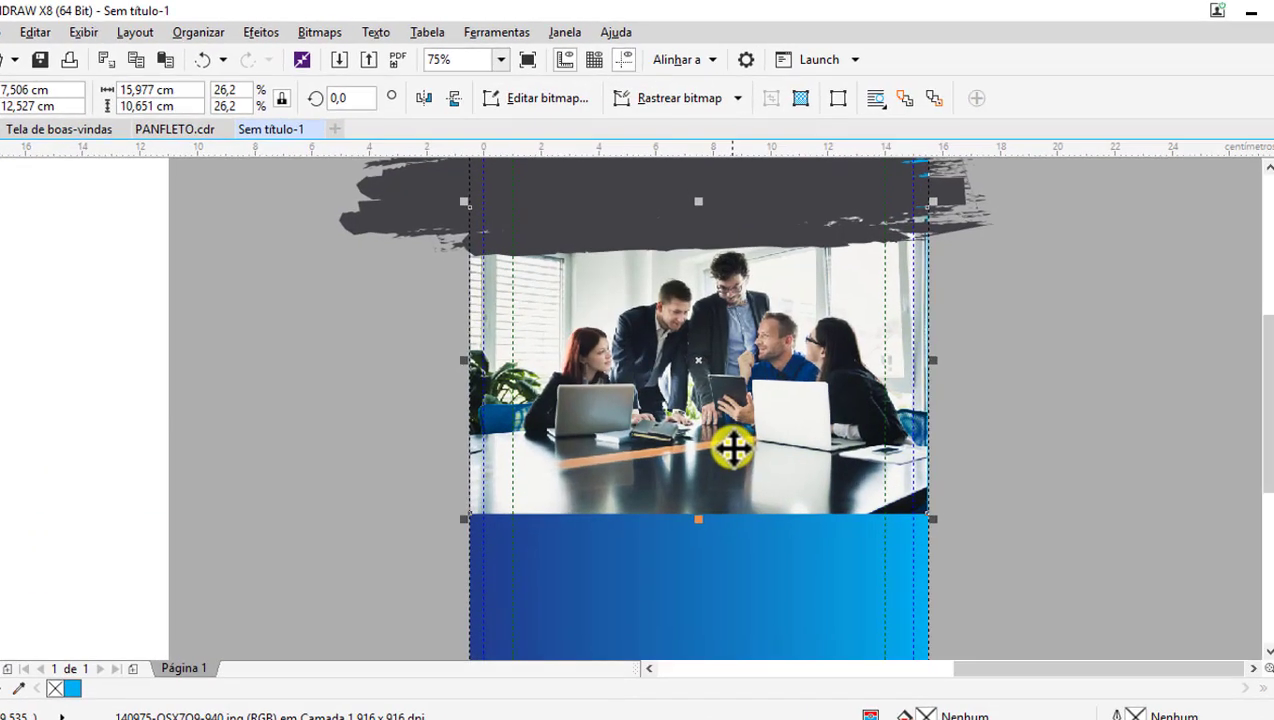
right_click(734, 447)
click(912, 230)
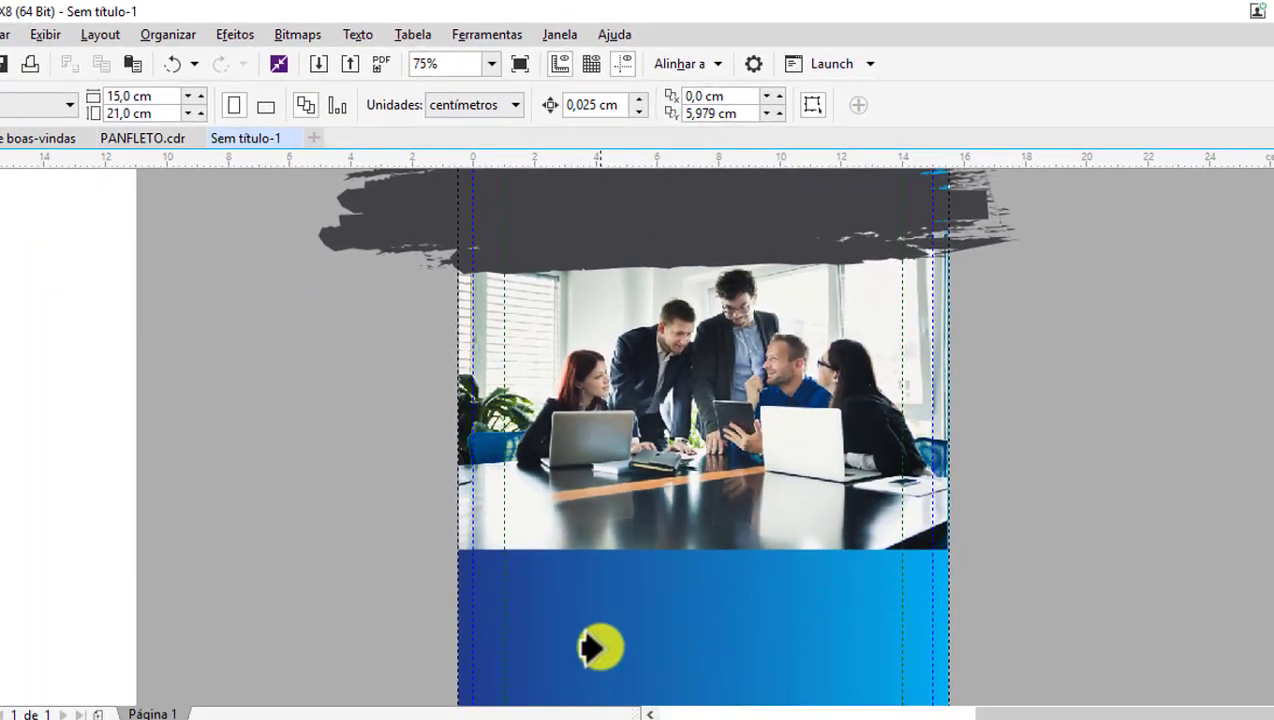
click(590, 648)
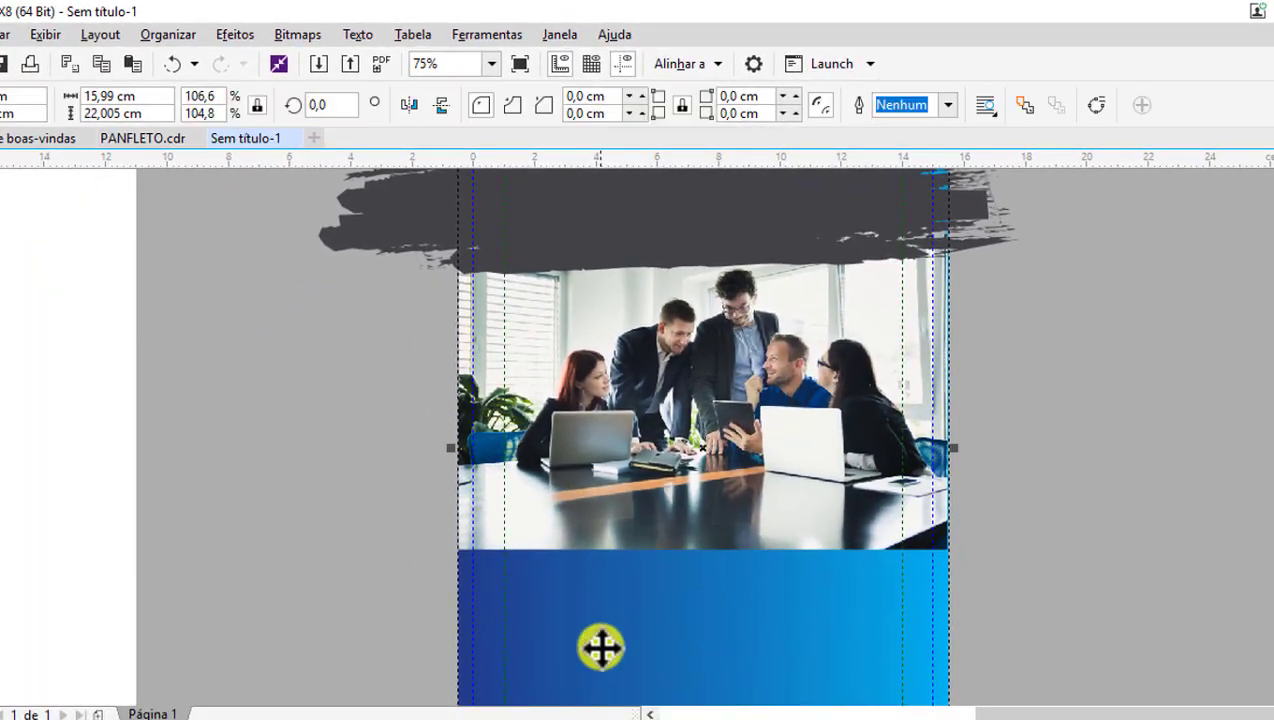
- Deselect everything and select the grey brush stroke
click(1072, 592)
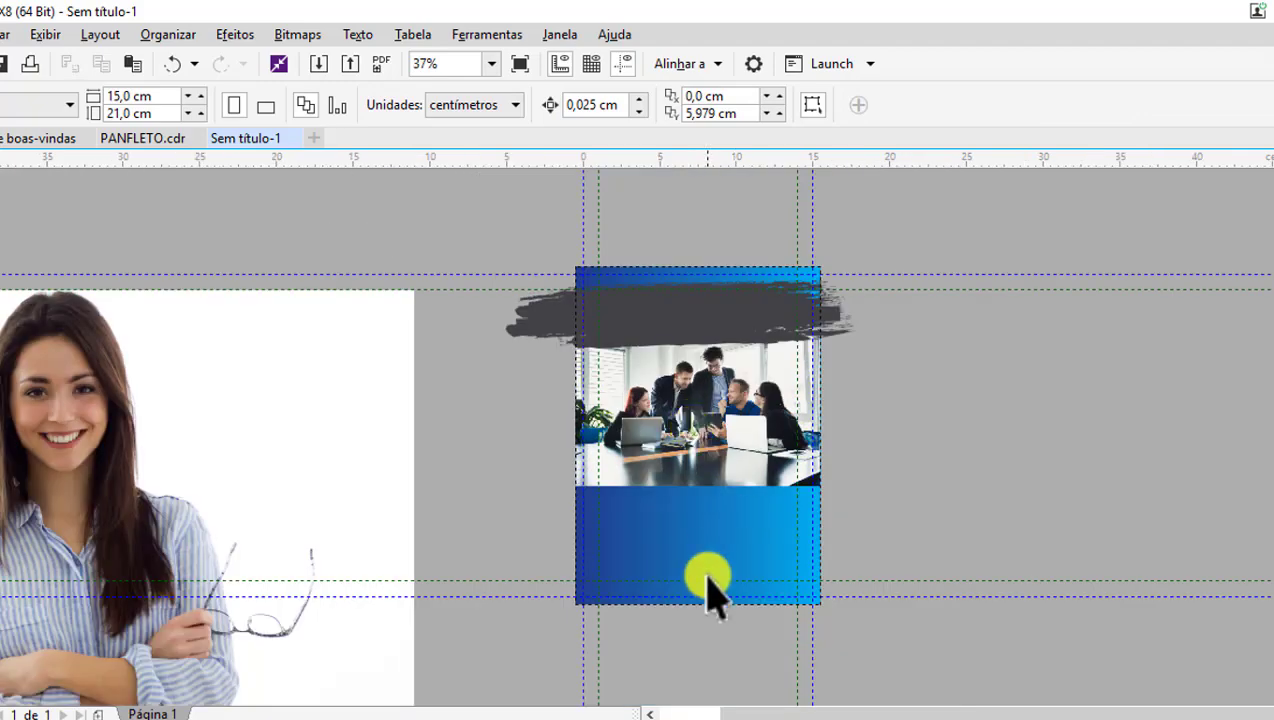
scroll(730, 500, down, 1)
scroll(730, 492, down, 2)
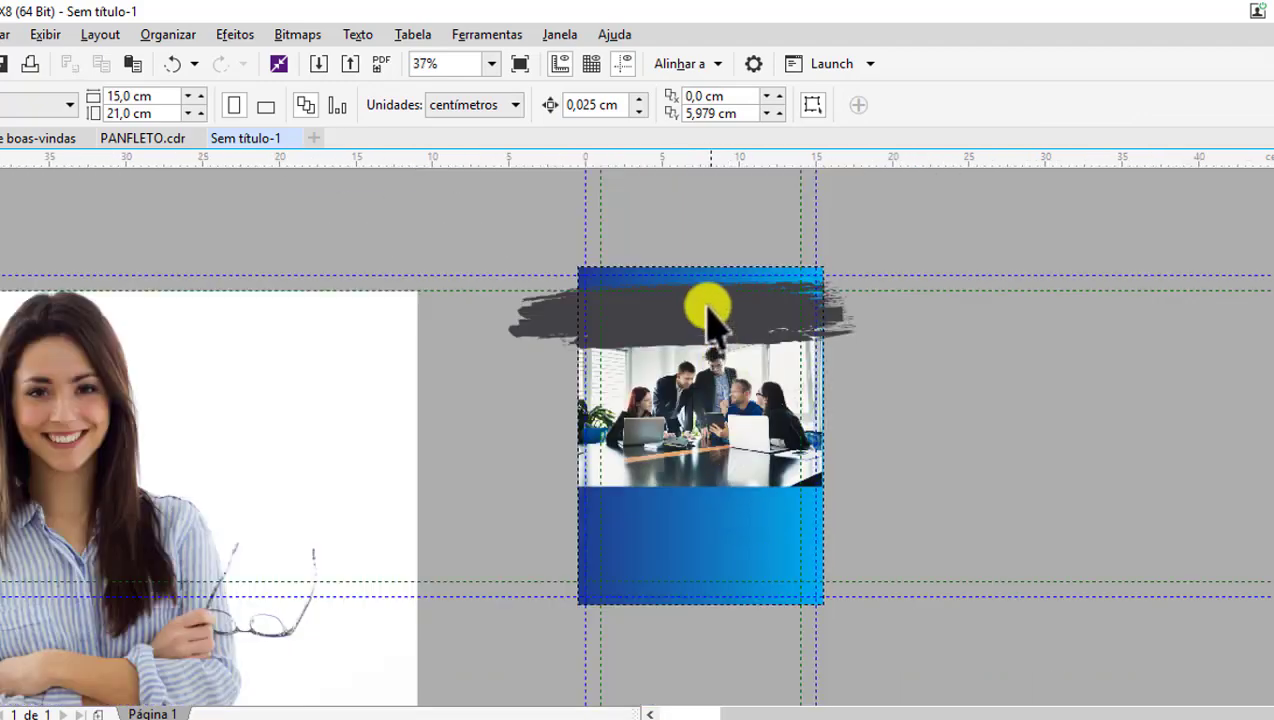
scroll(691, 274, up, 2)
click(735, 383)
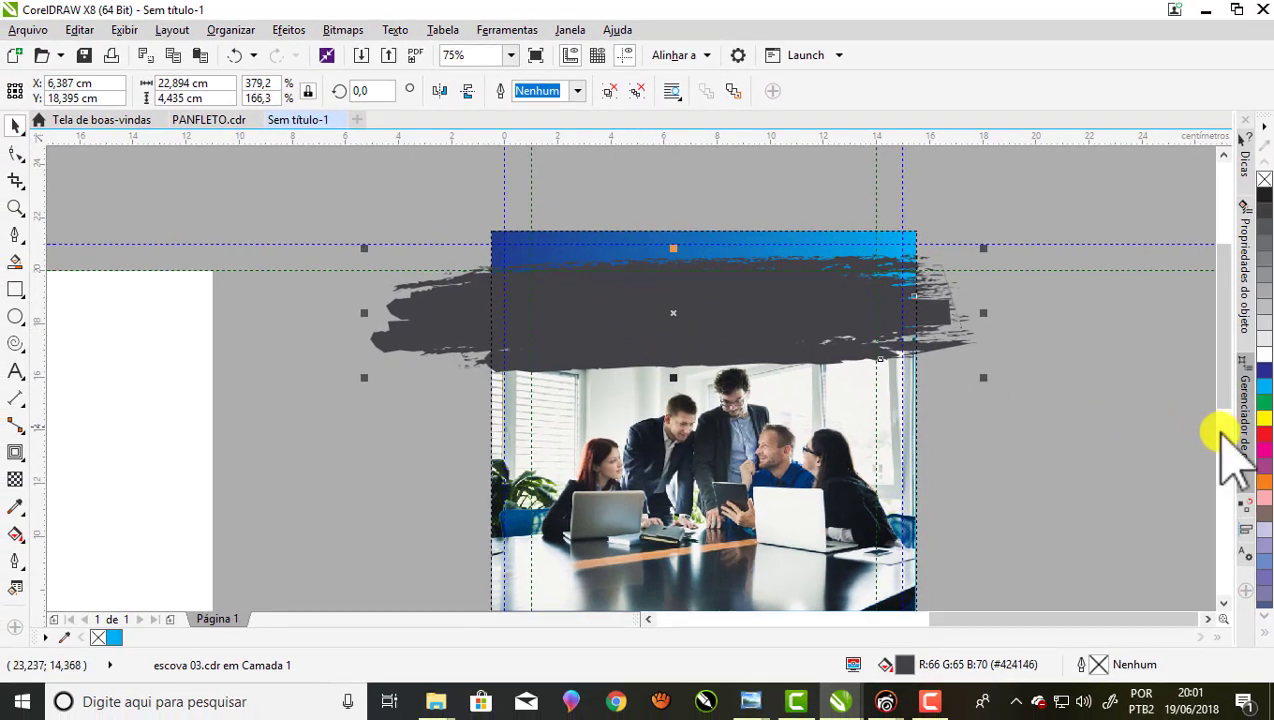
- Colour the brush stroke orange (C0 M60 Y80 K0) and rotate it about 9.6°
click(1266, 634)
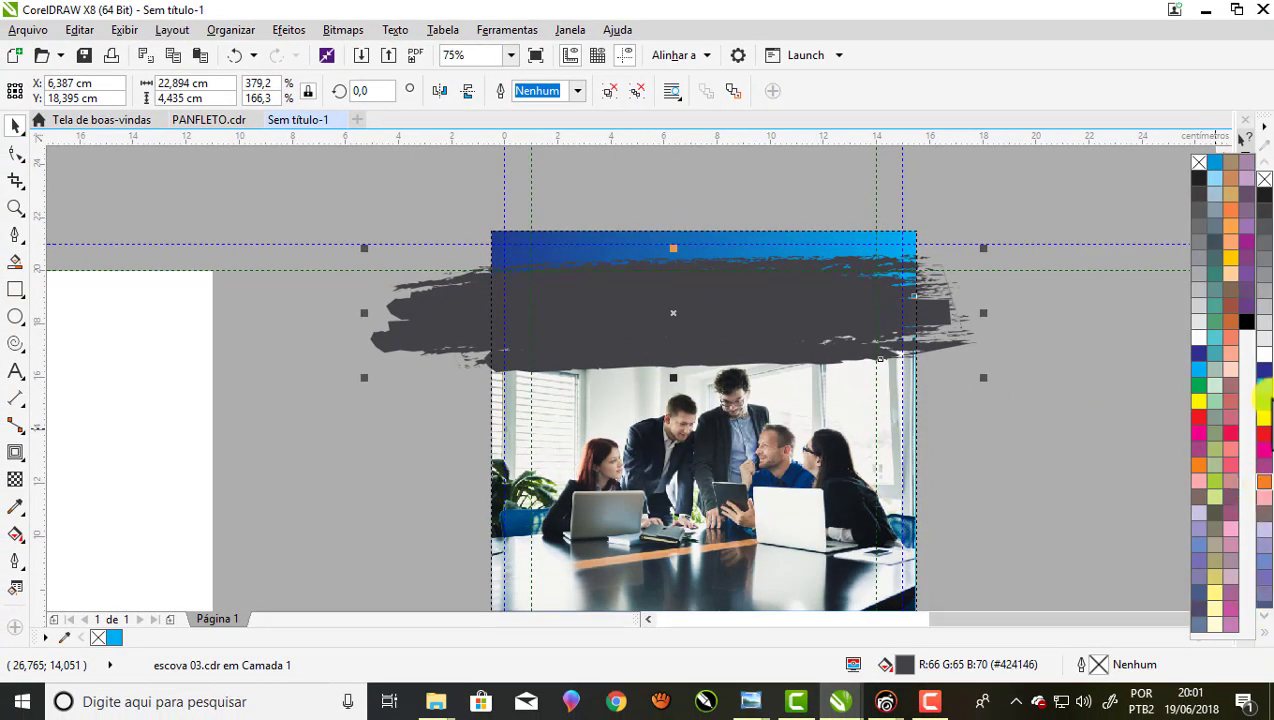
click(1230, 207)
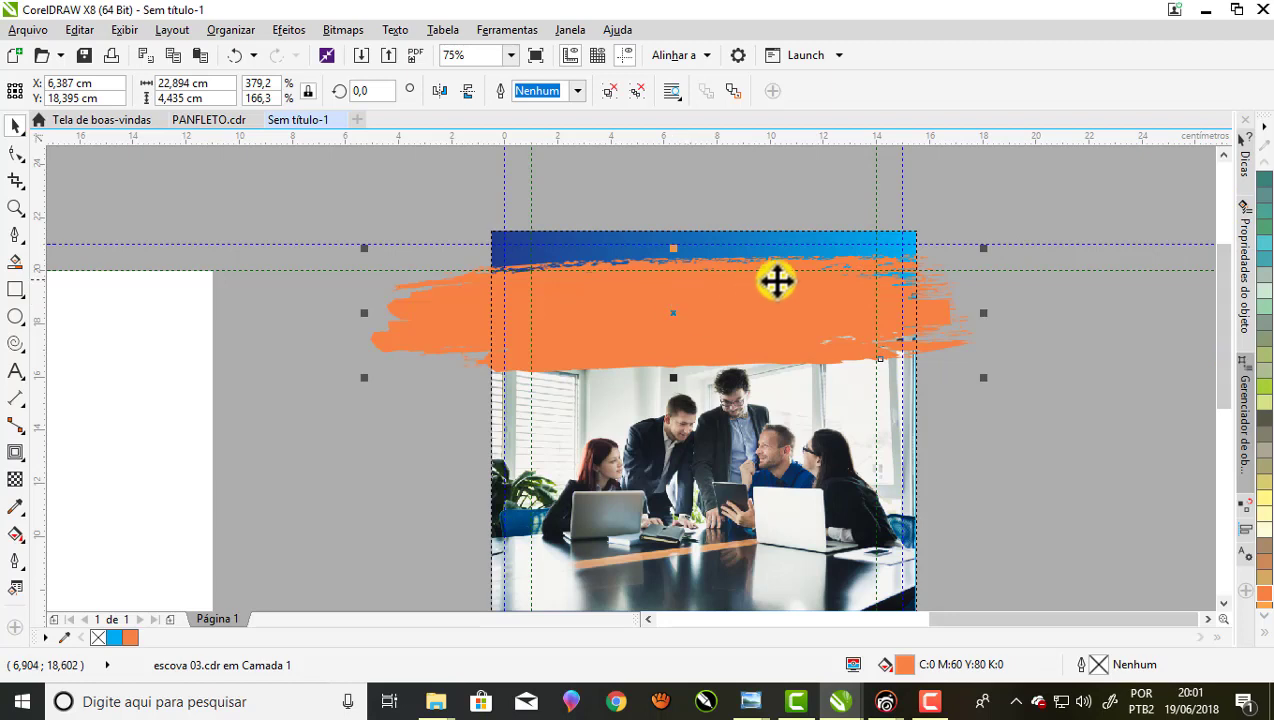
click(755, 304)
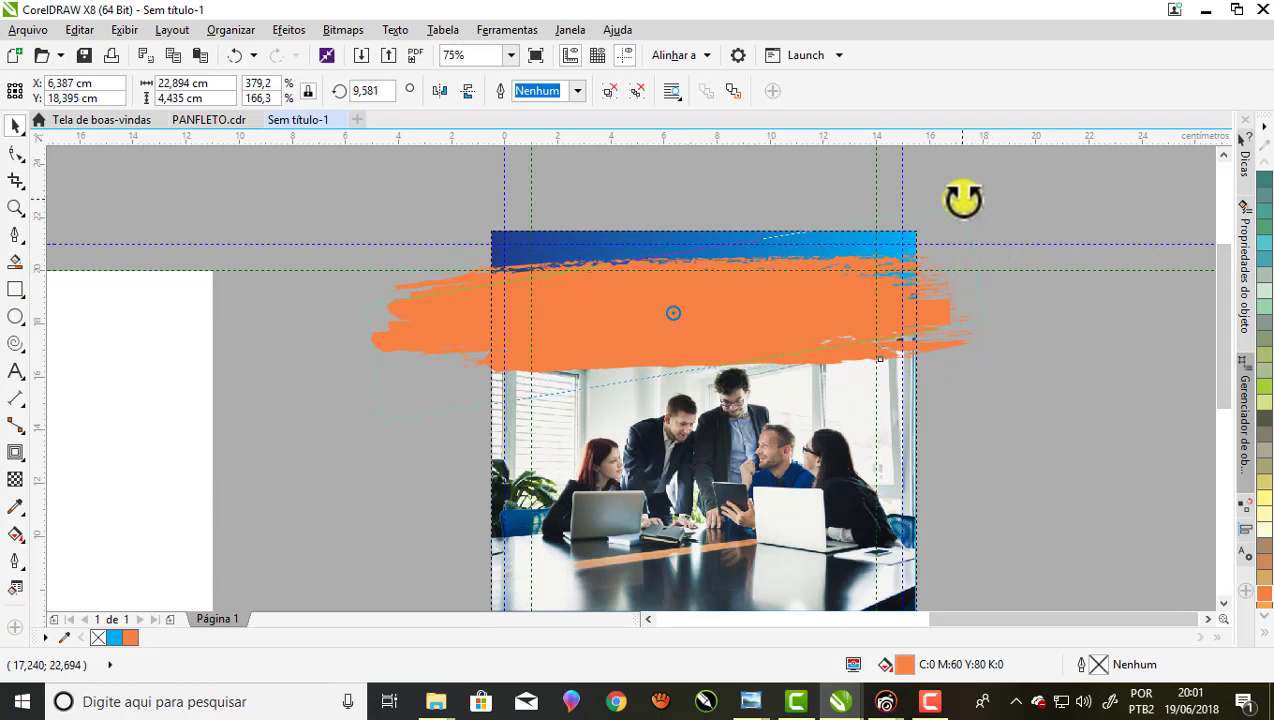
drag(961, 193, 987, 270)
key(Escape)
- Reposition the orange stroke diagonally across the top of the office photo
click(720, 297)
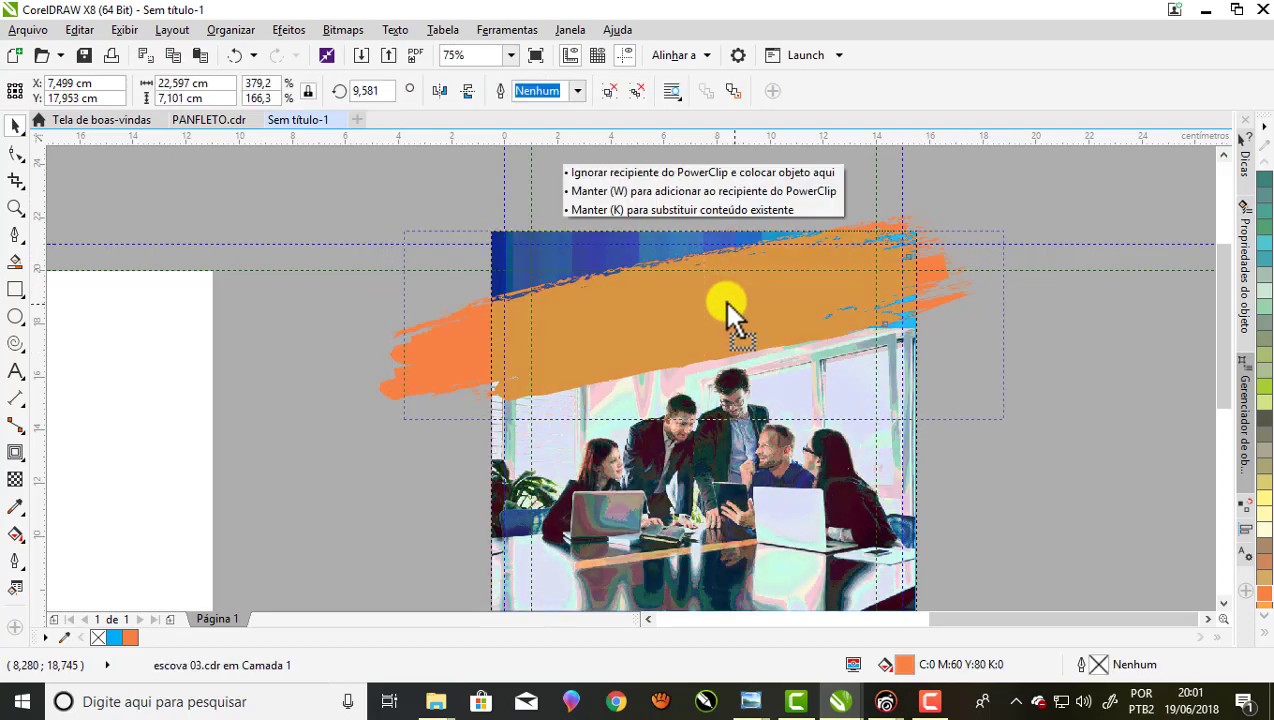
drag(728, 304, 740, 318)
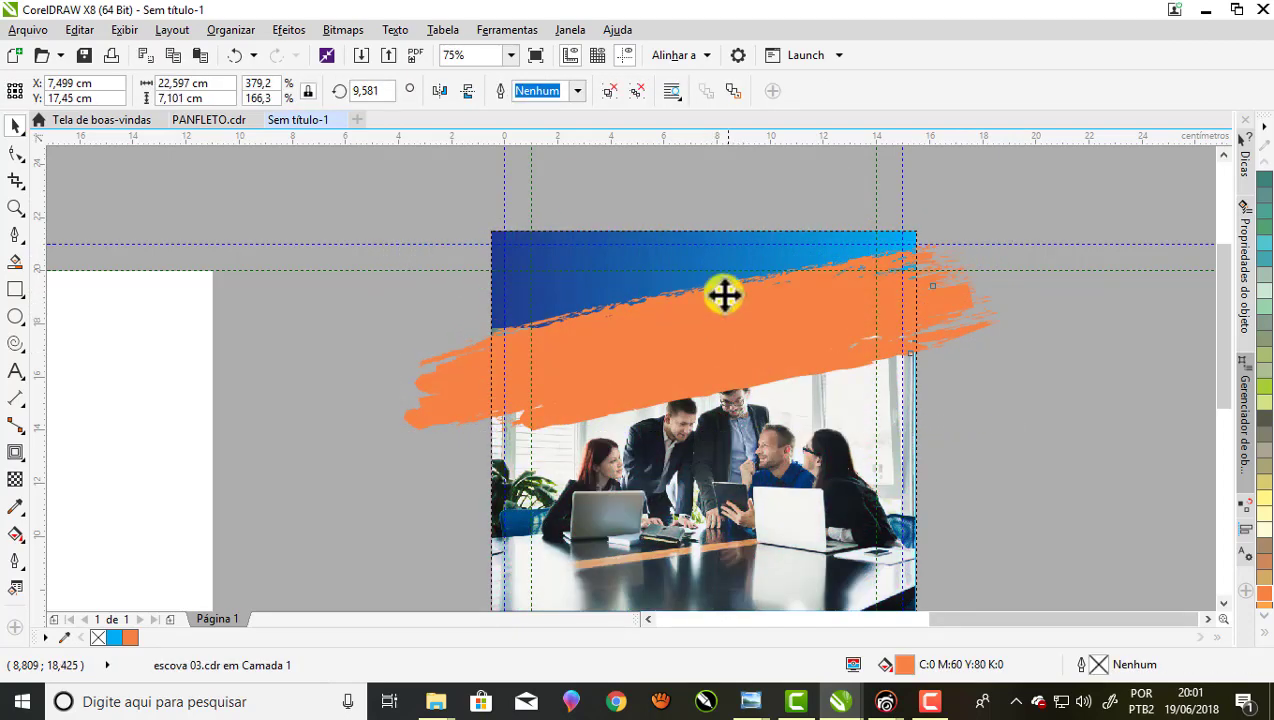
scroll(722, 290, down, 2)
scroll(760, 290, up, 2)
scroll(659, 315, up, 2)
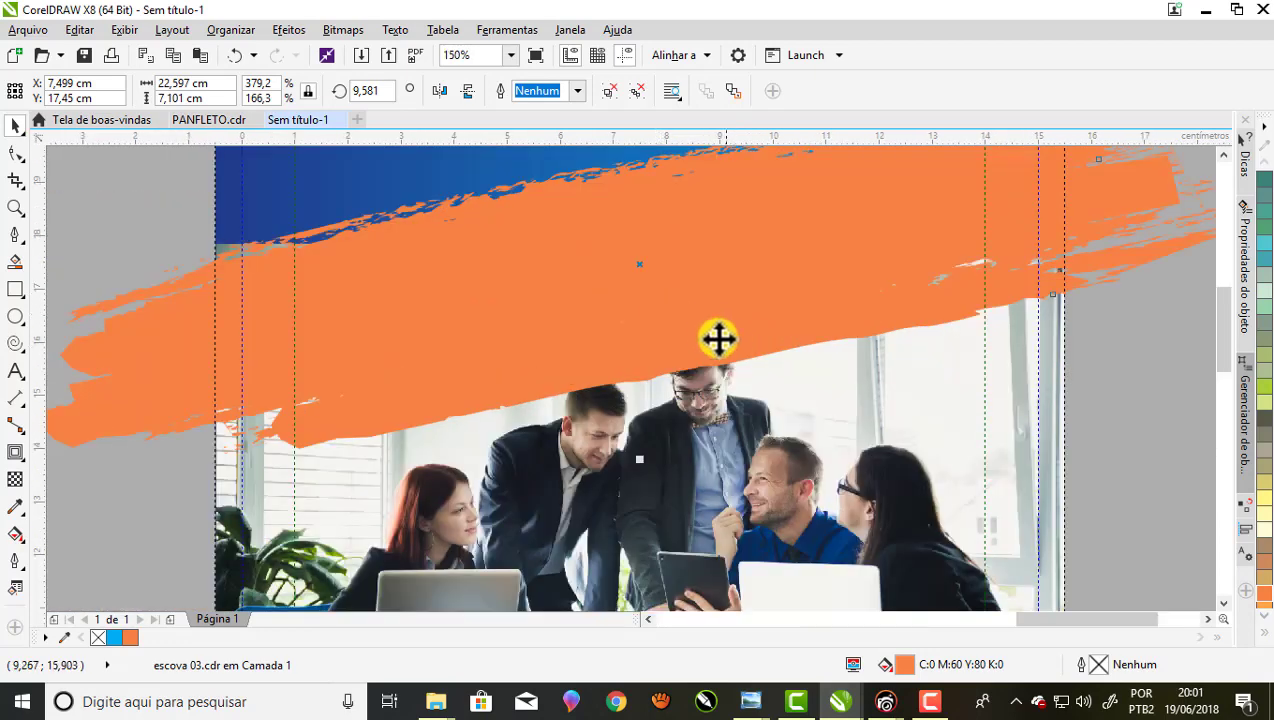
mouse_move(703, 382)
mouse_down()
mouse_move(690, 295)
mouse_move(703, 287)
mouse_up()
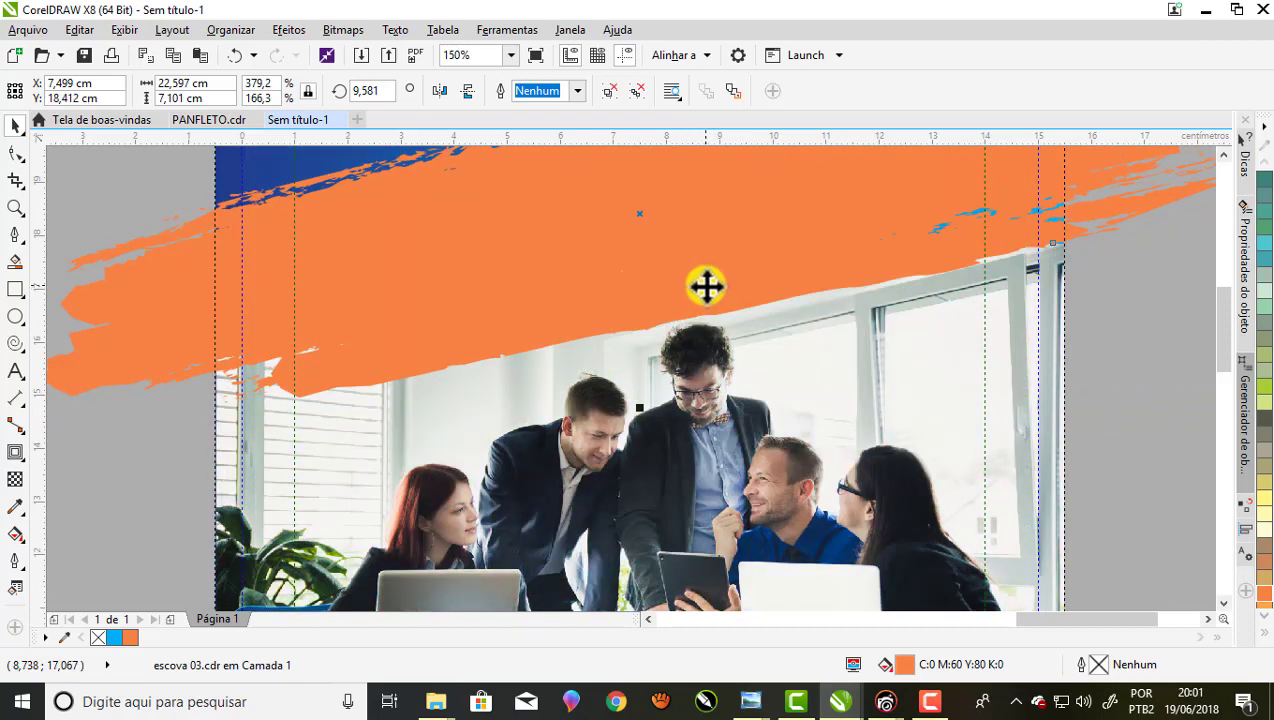
scroll(706, 287, down, 2)
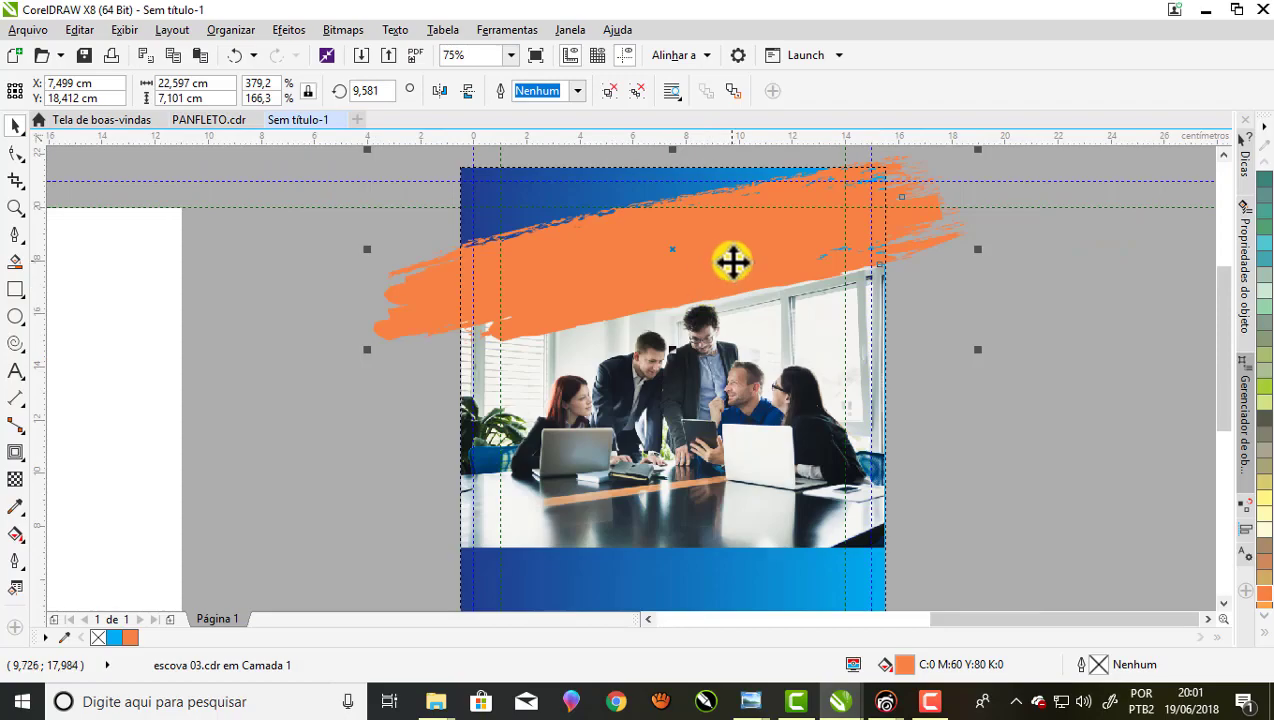
- PowerClip the orange brush stroke inside the blue gradient flyer rectangle
right_click(750, 180)
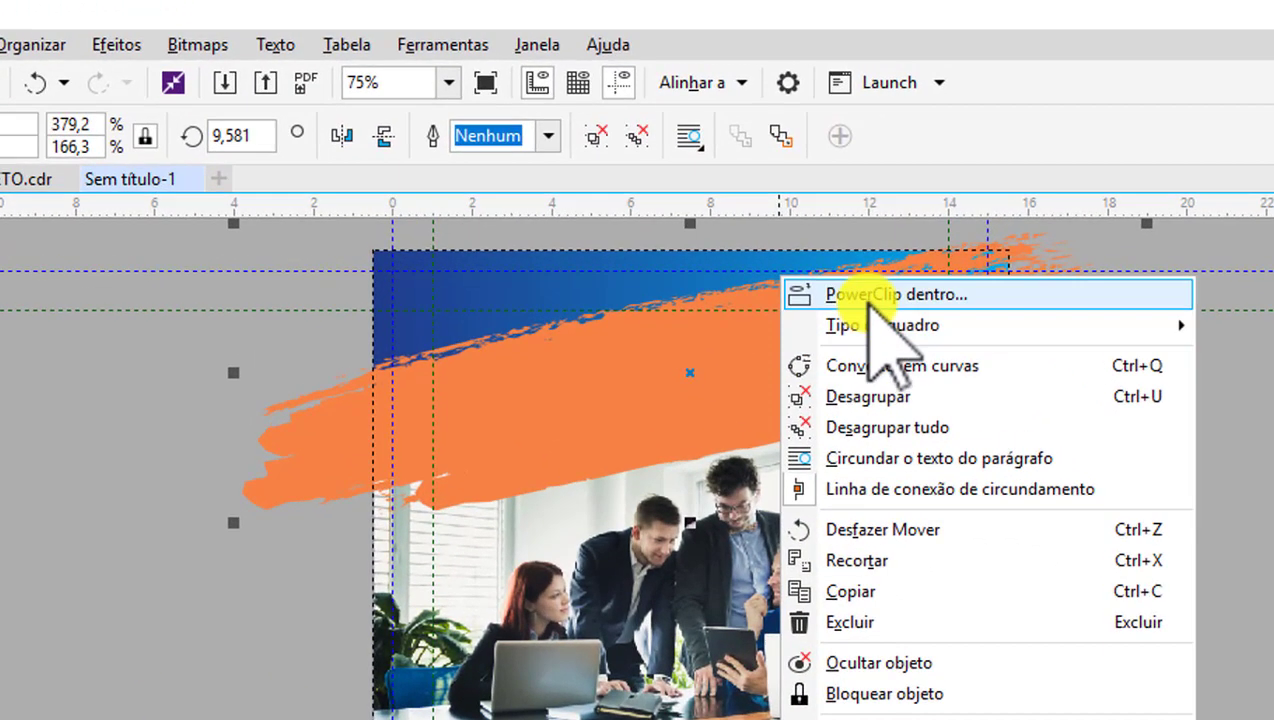
click(783, 188)
click(686, 550)
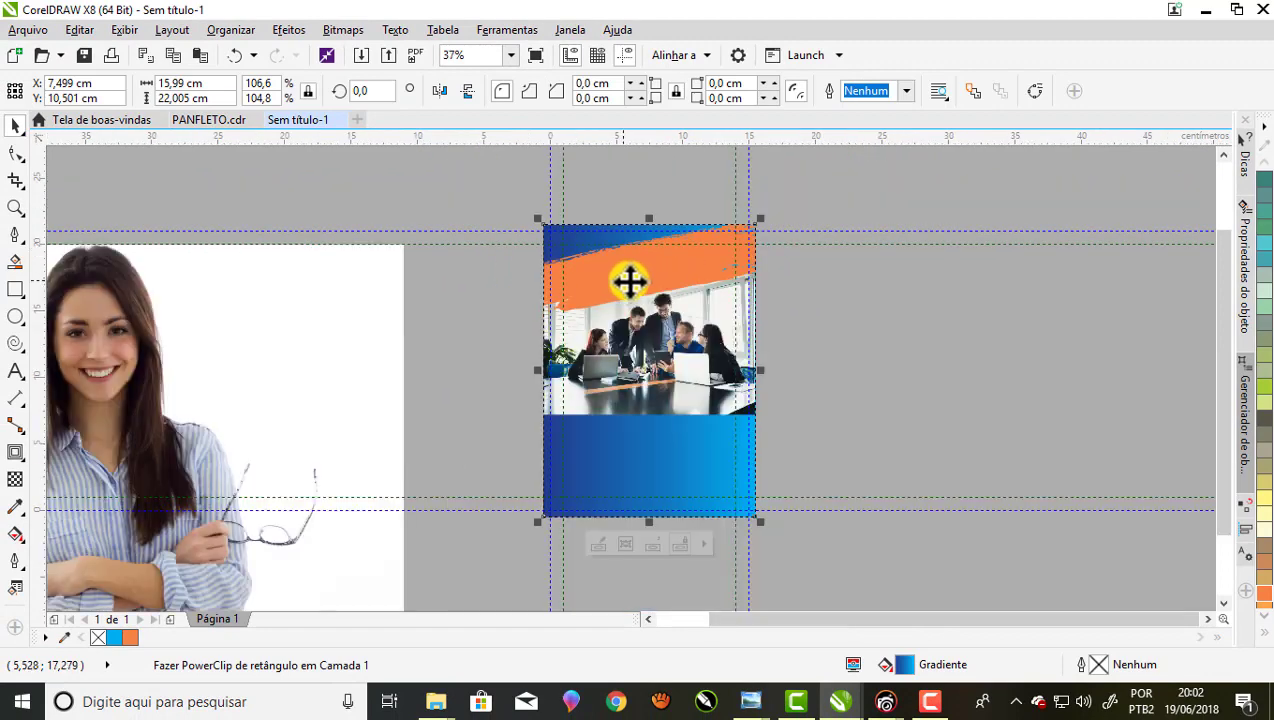
- Deselect, zoom out and drag the woman's photo toward the flyer
key(Escape)
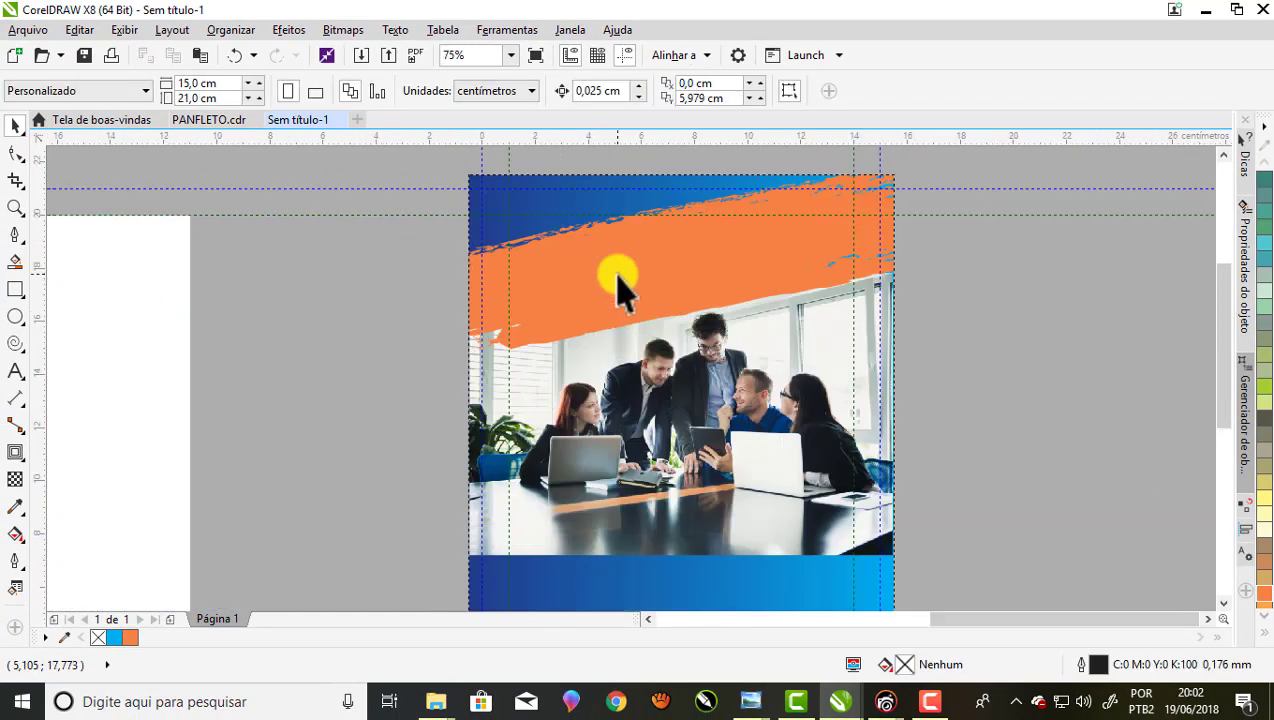
scroll(676, 262, down, 2)
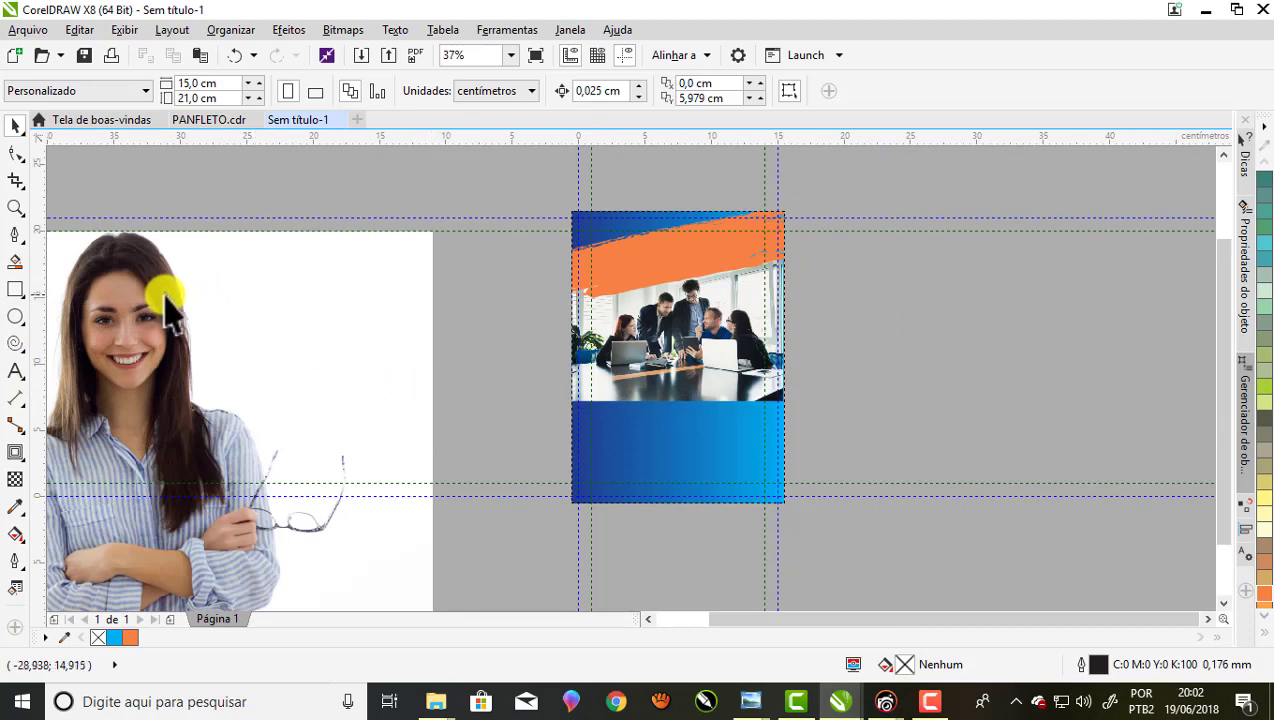
drag(163, 295, 609, 253)
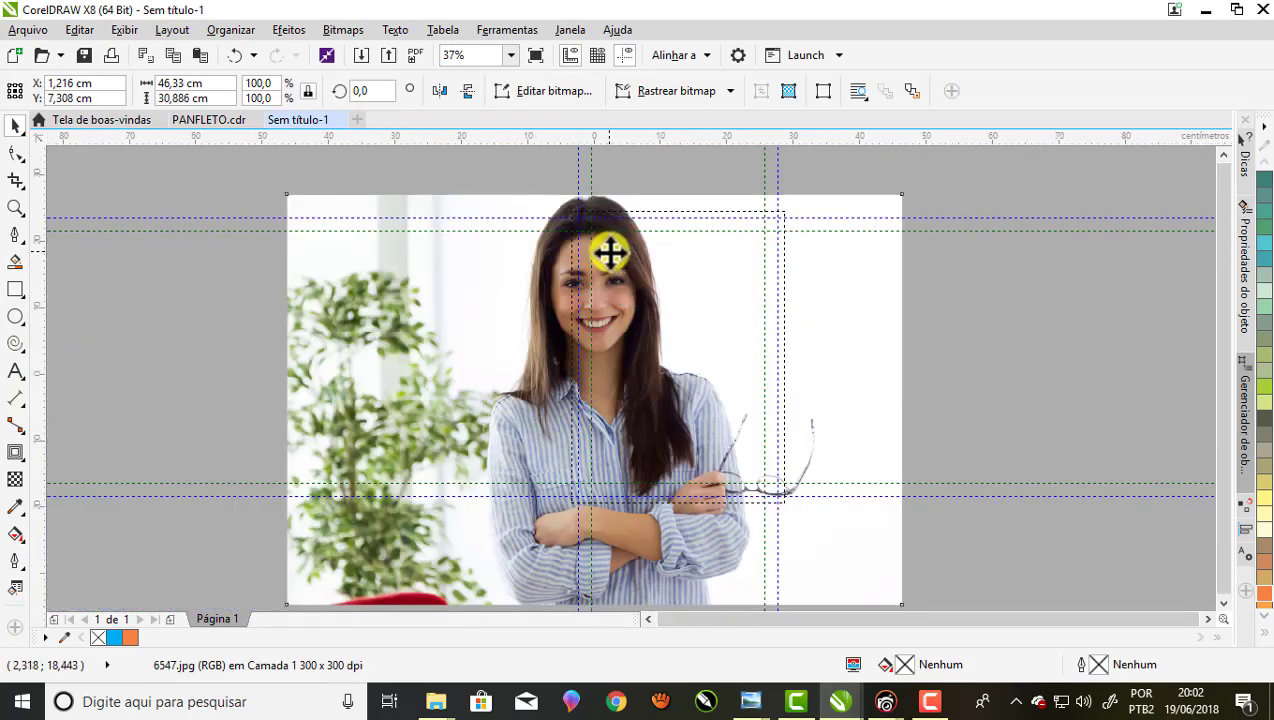
- Scale the woman's photo 6547 to about 60.9% and place it just right of the flyer
scroll(609, 253, down, 2)
drag(489, 279, 806, 283)
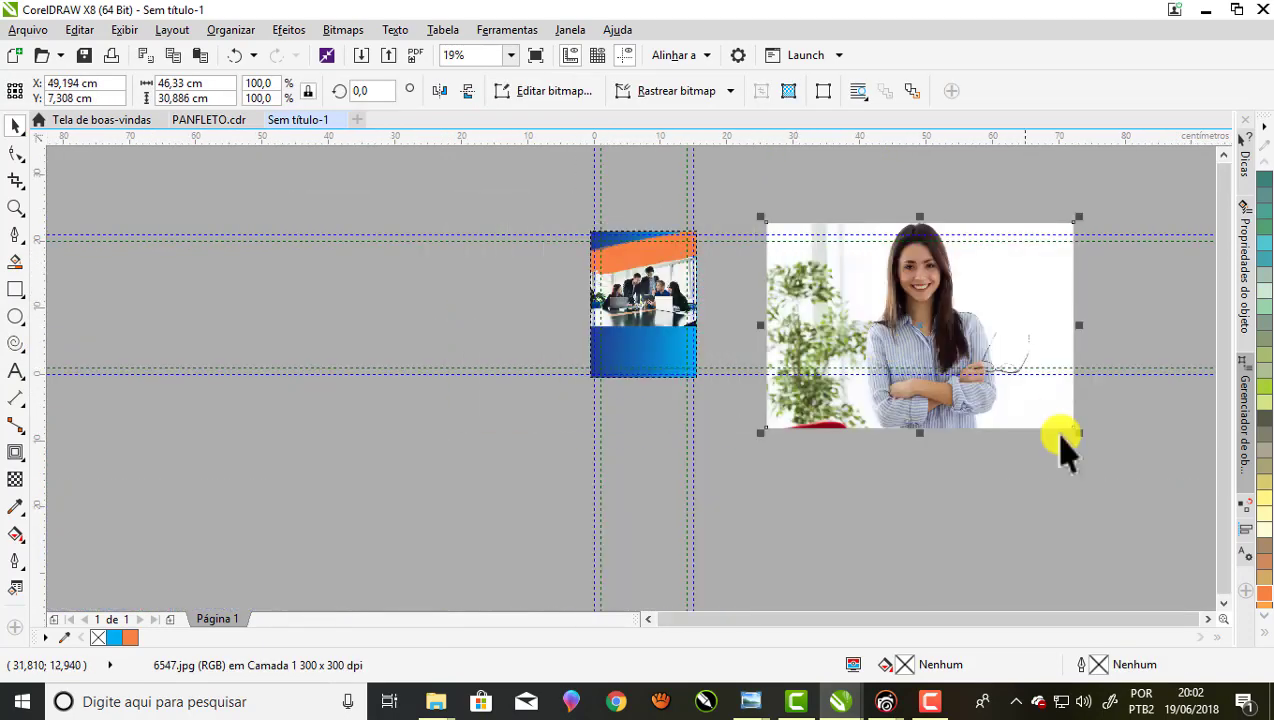
drag(1080, 440, 919, 325)
mouse_move(839, 284)
mouse_down()
mouse_move(770, 310)
mouse_move(783, 305)
mouse_up()
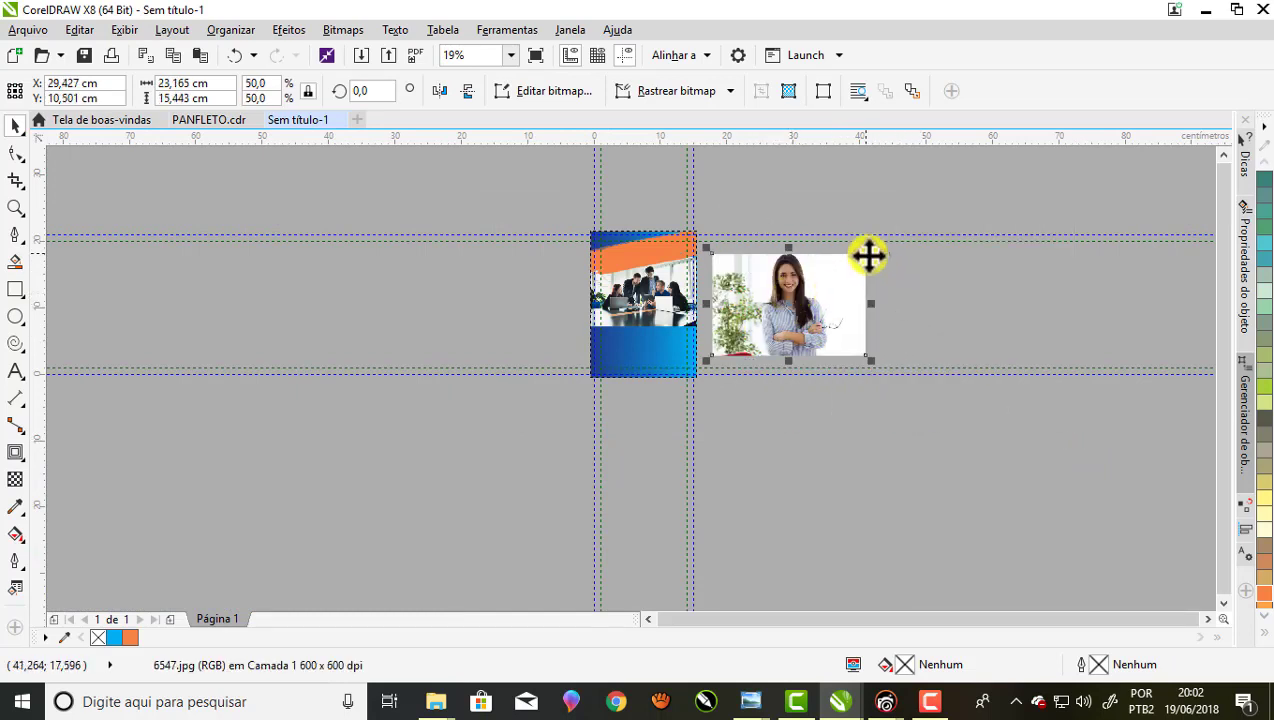
drag(873, 250, 890, 236)
drag(887, 364, 912, 385)
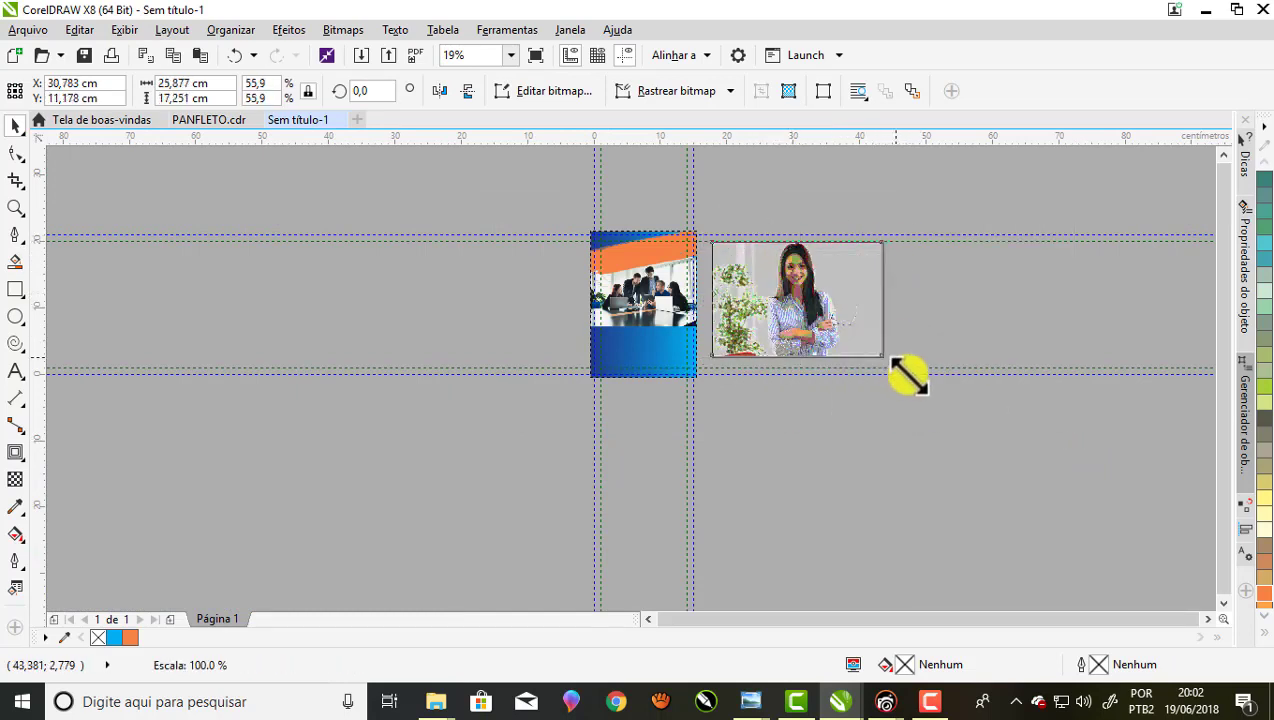
scroll(810, 287, up, 2)
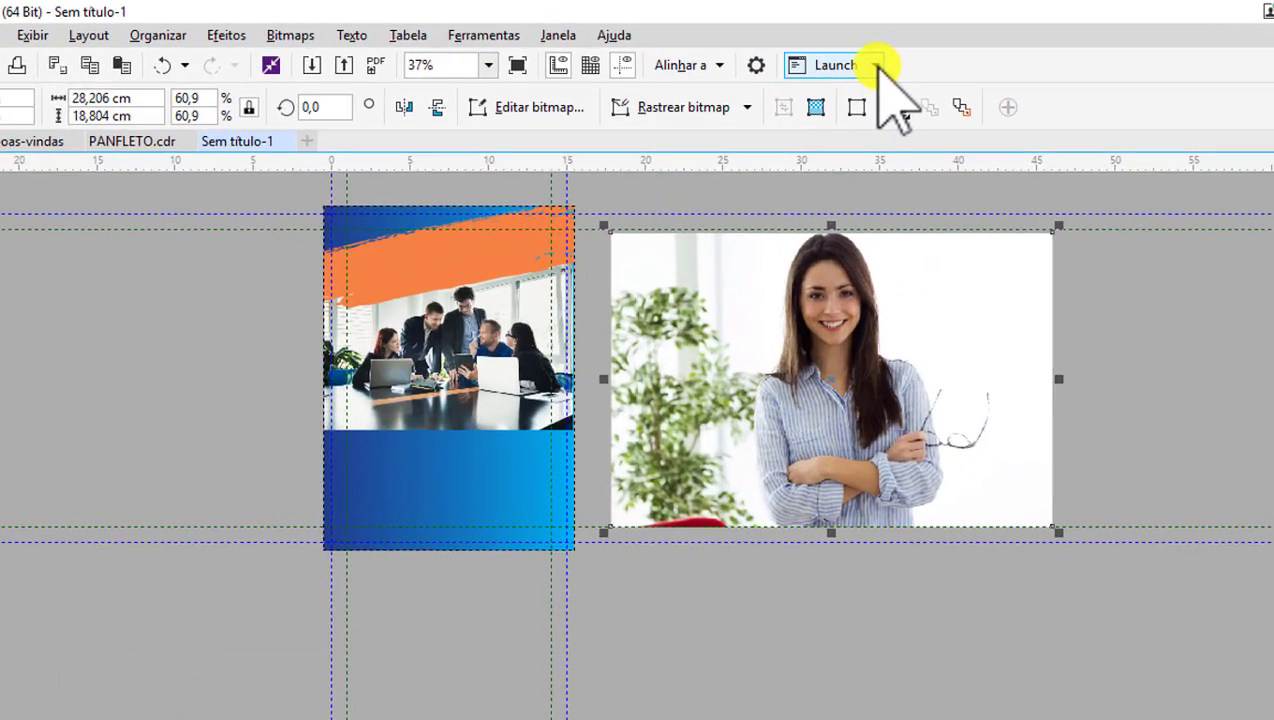
click(834, 55)
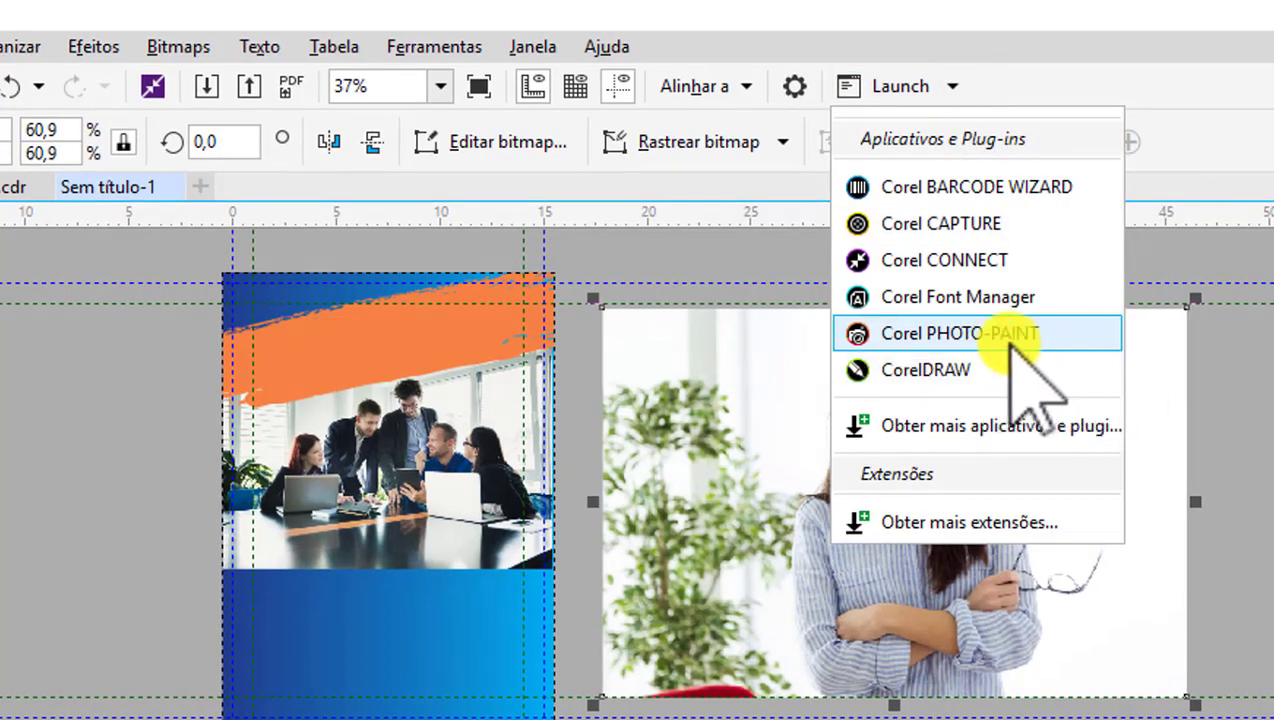
- Launch Corel PHOTO-PAINT and switch to its window showing 6547.jpg
click(880, 502)
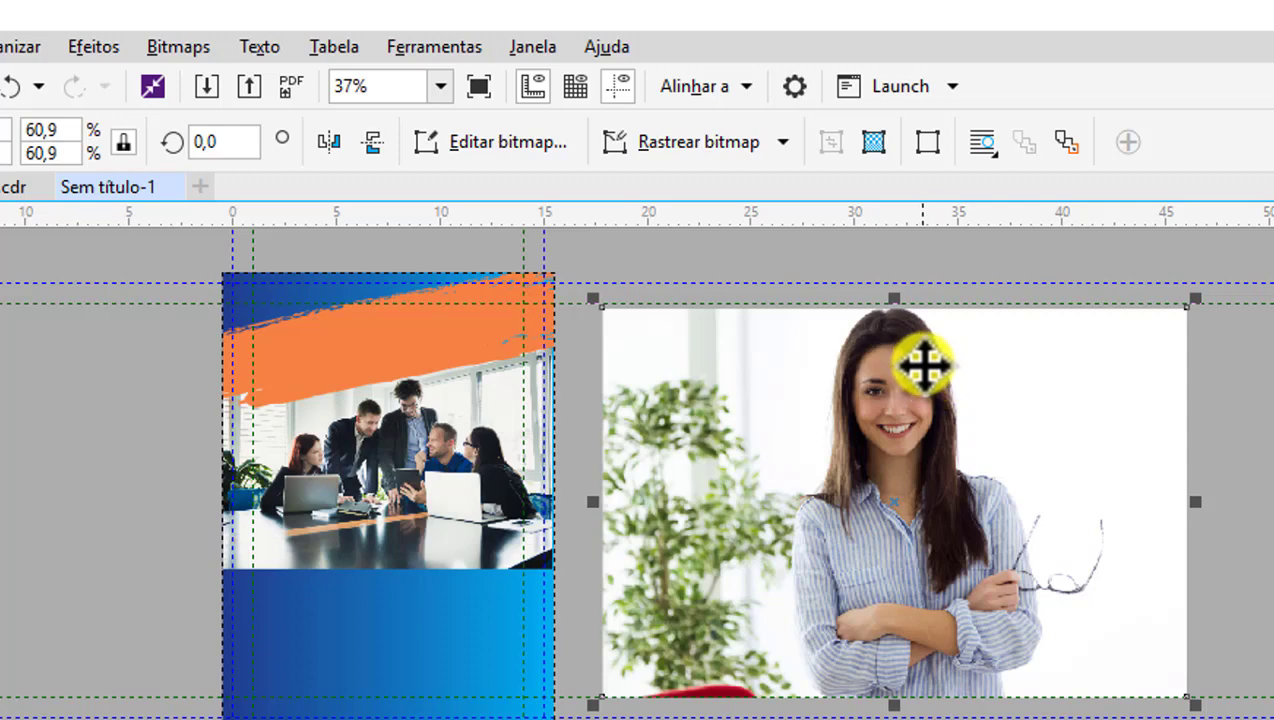
scroll(923, 365, up, 2)
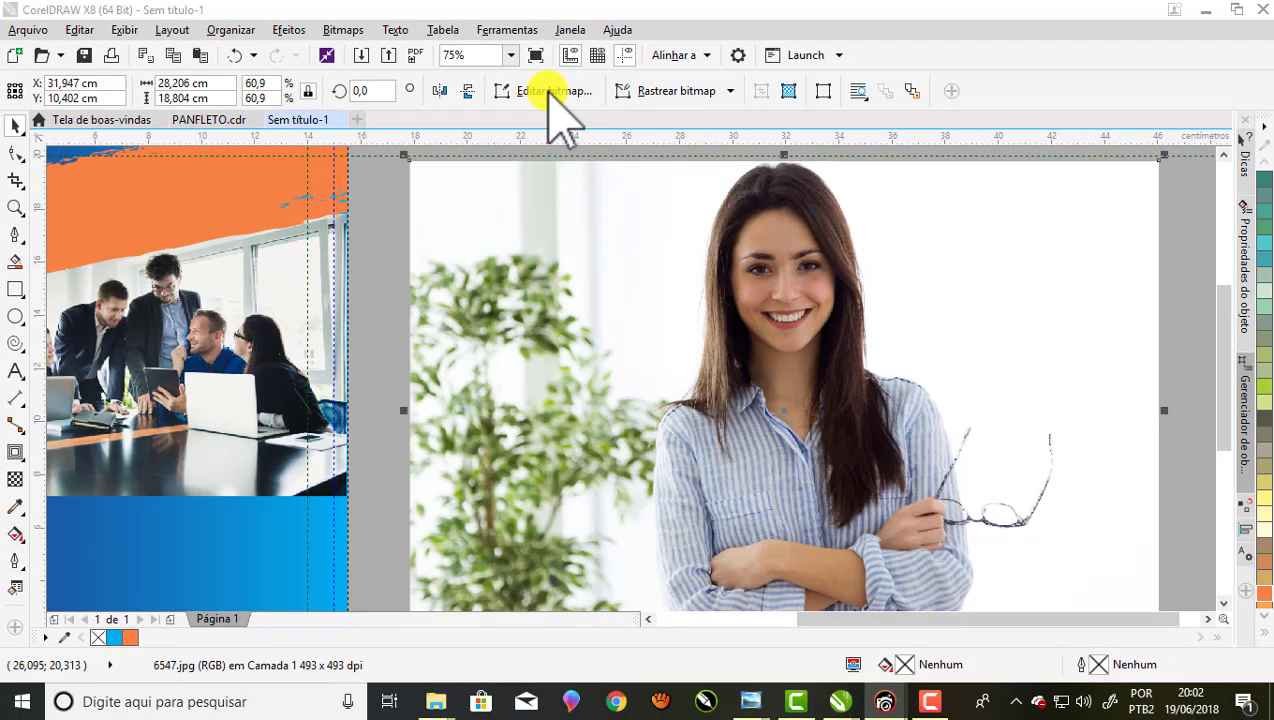
scroll(725, 190, down, 2)
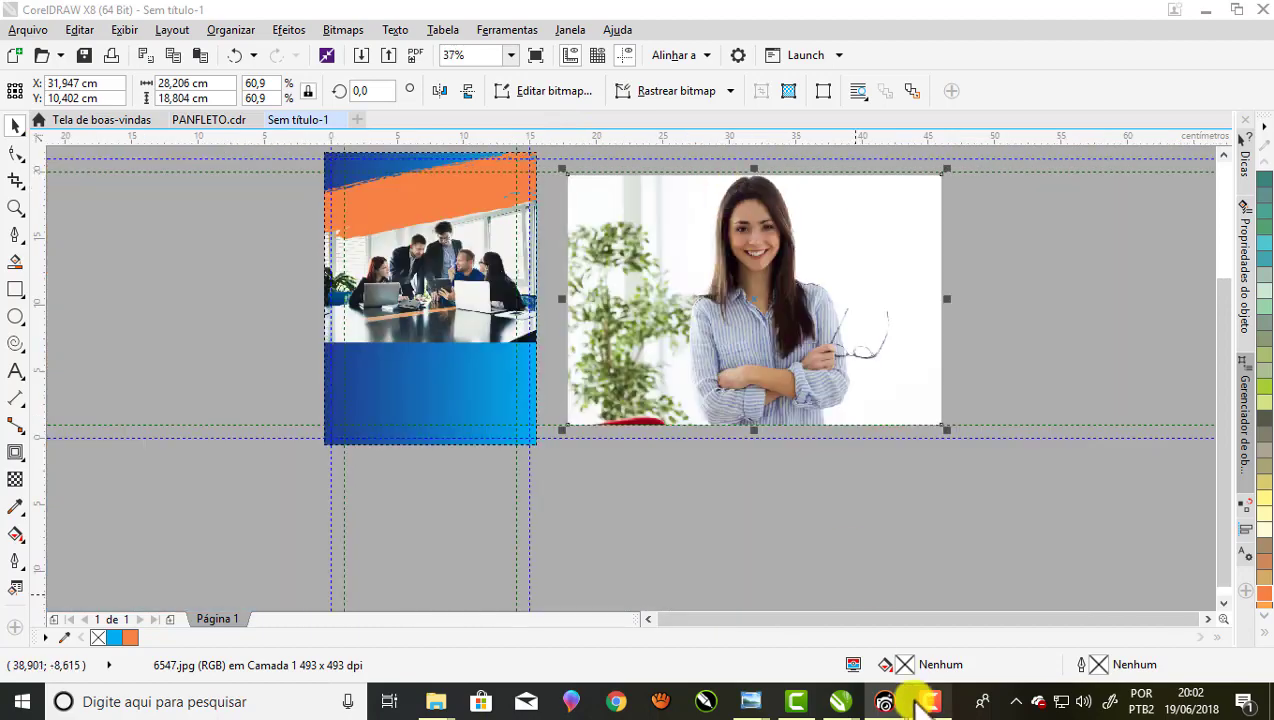
mouse_move(929, 701)
click(953, 620)
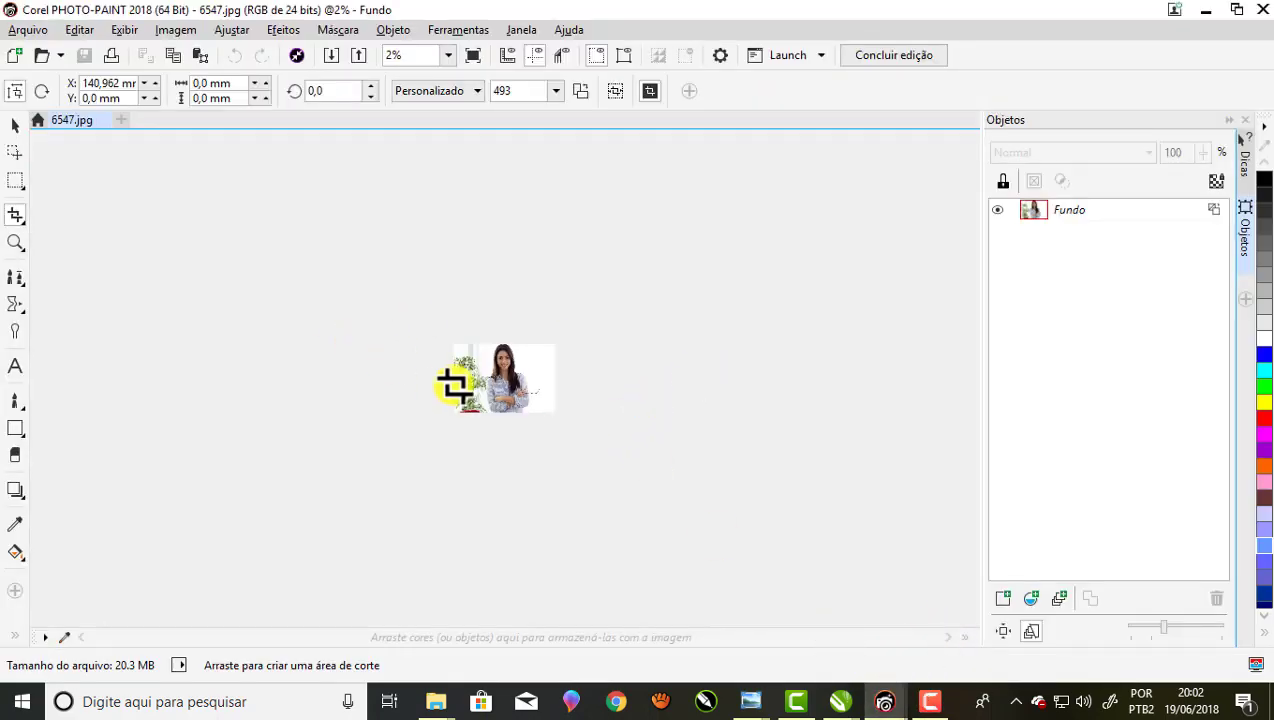
- Duplicate Fundo as Objeto 1 with Ctrl+D and add an empty Objeto 2 above Fundo
scroll(455, 387, up, 3)
scroll(464, 375, up, 2)
scroll(708, 334, down, 1)
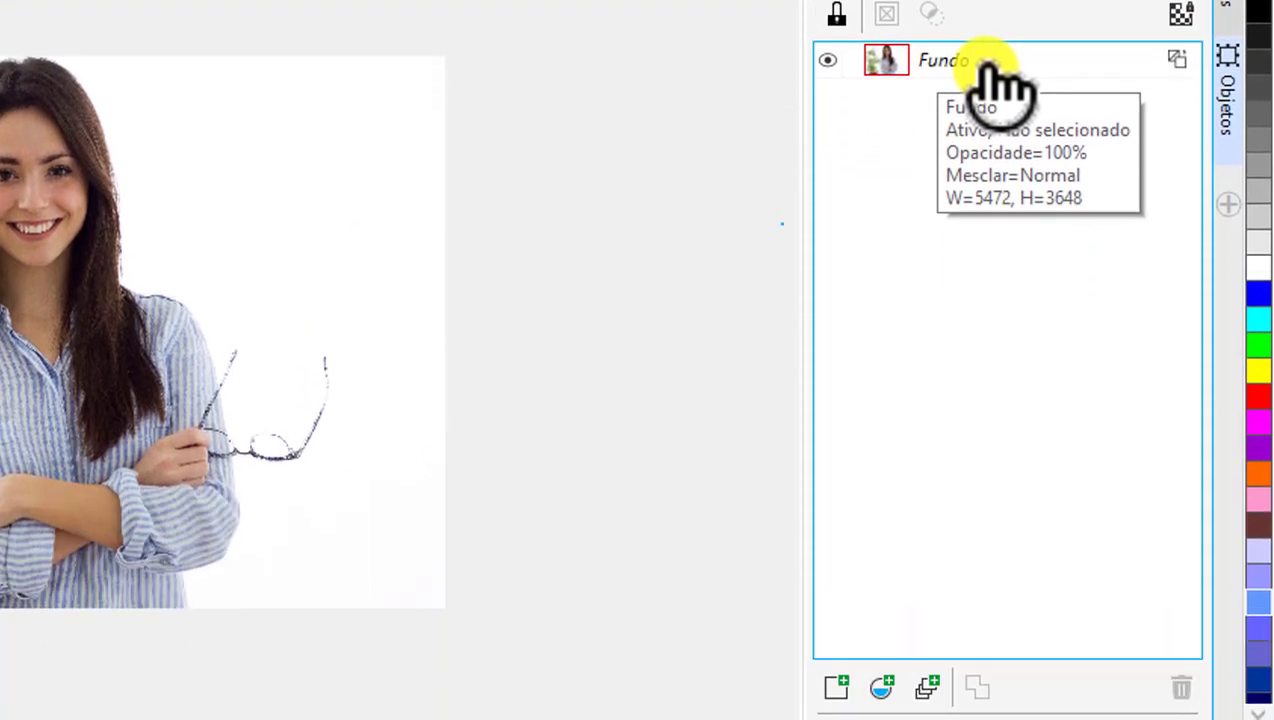
click(990, 65)
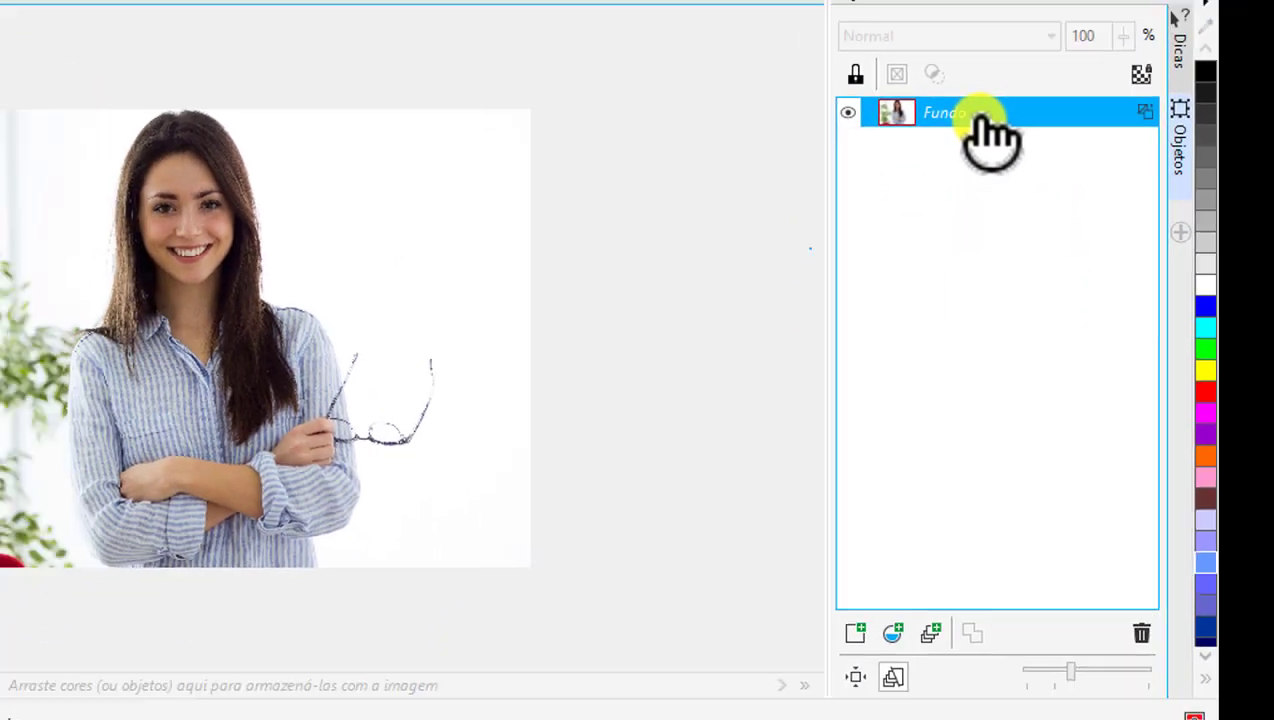
key(ctrl+d)
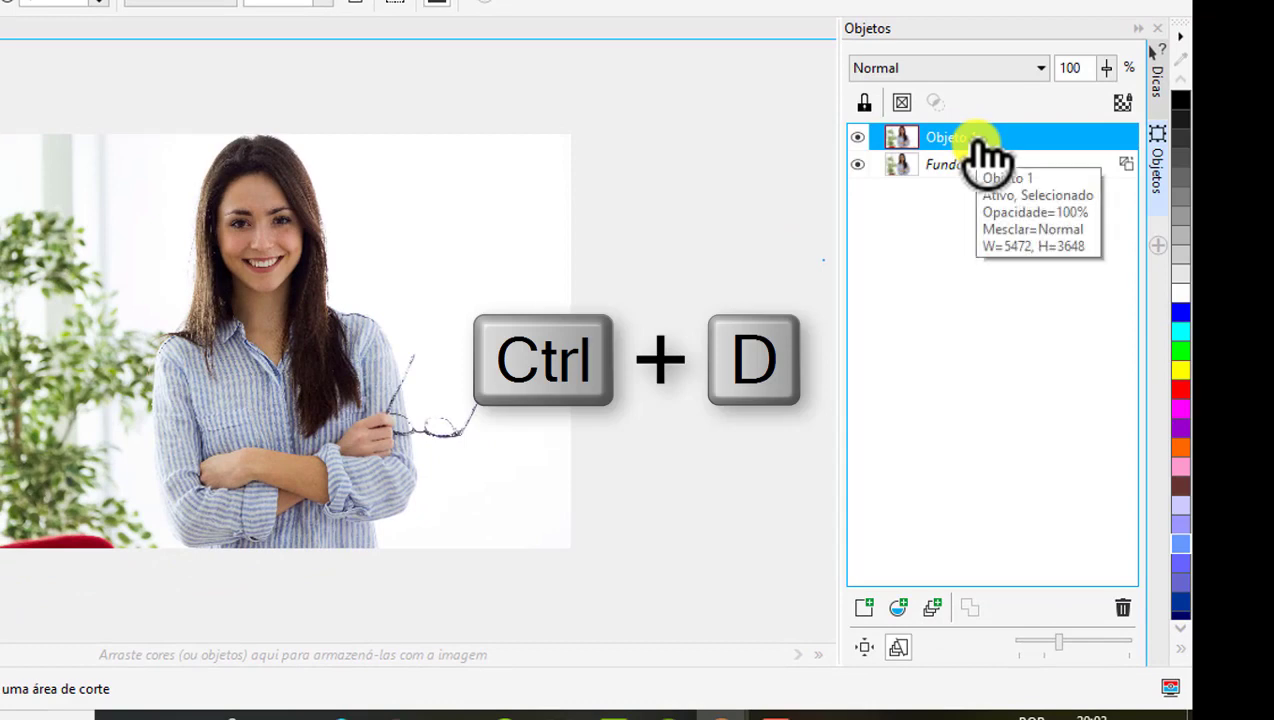
click(960, 165)
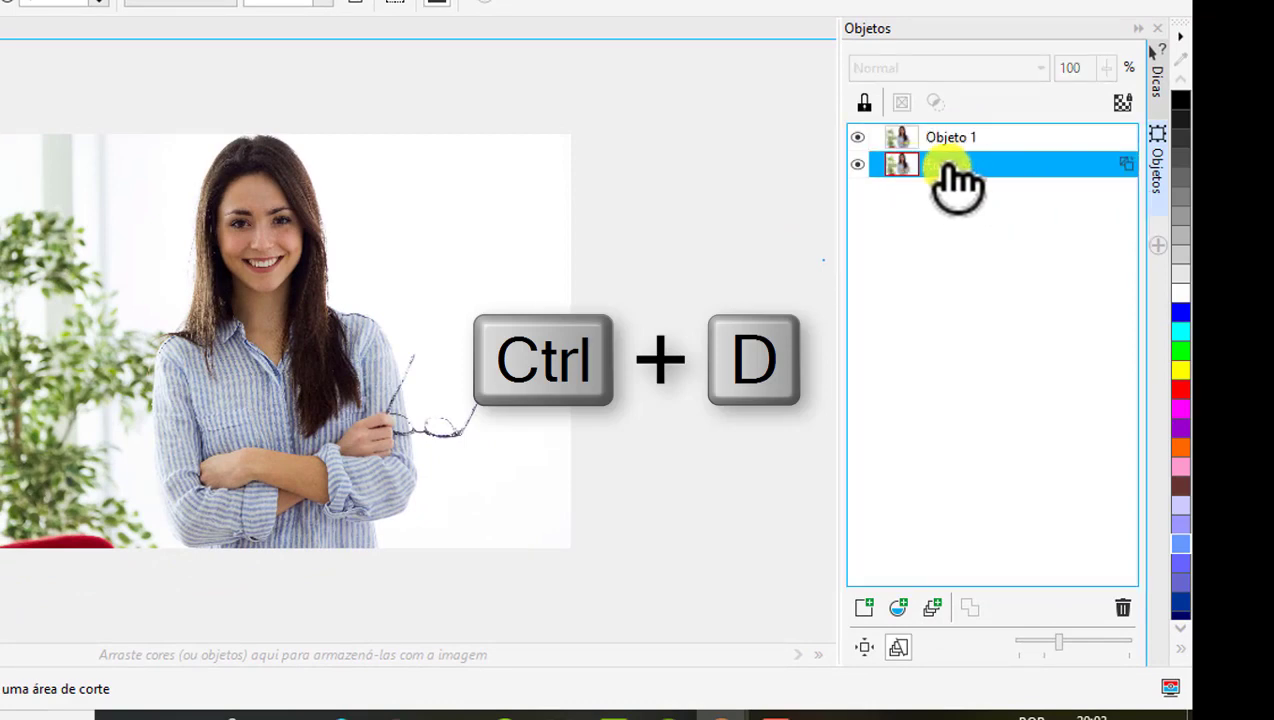
click(862, 606)
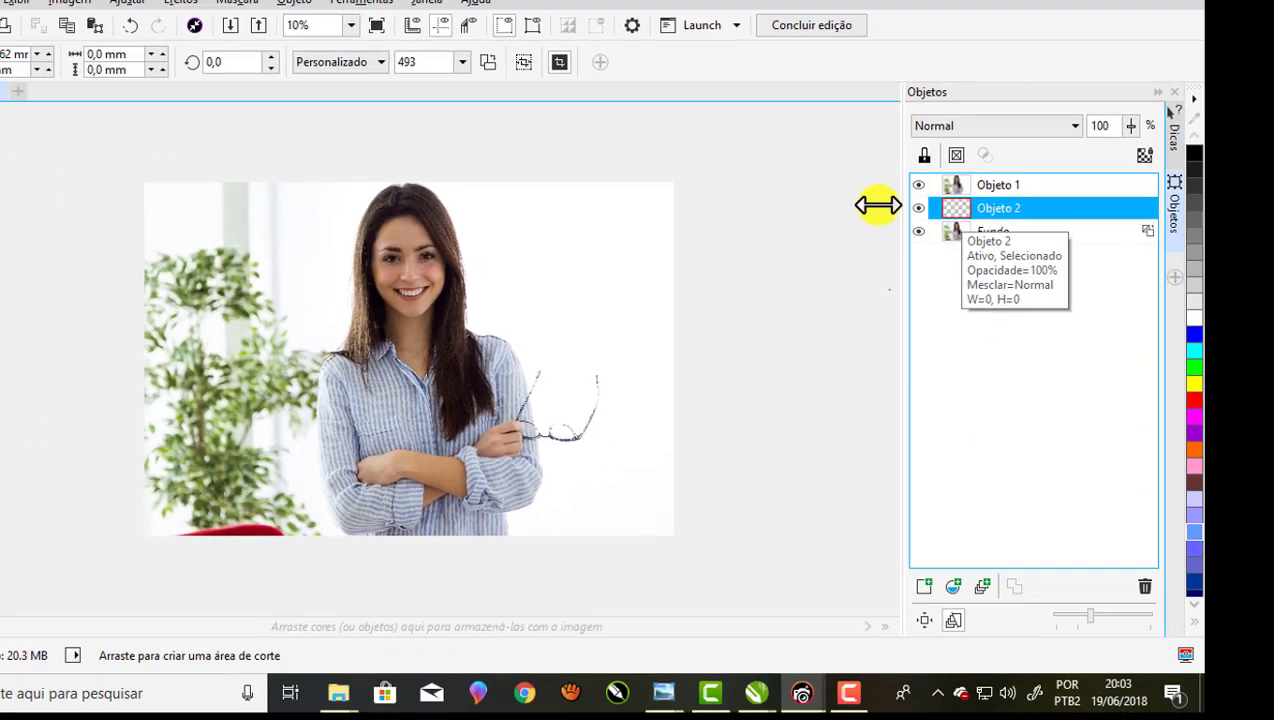
scroll(820, 331, down, 1)
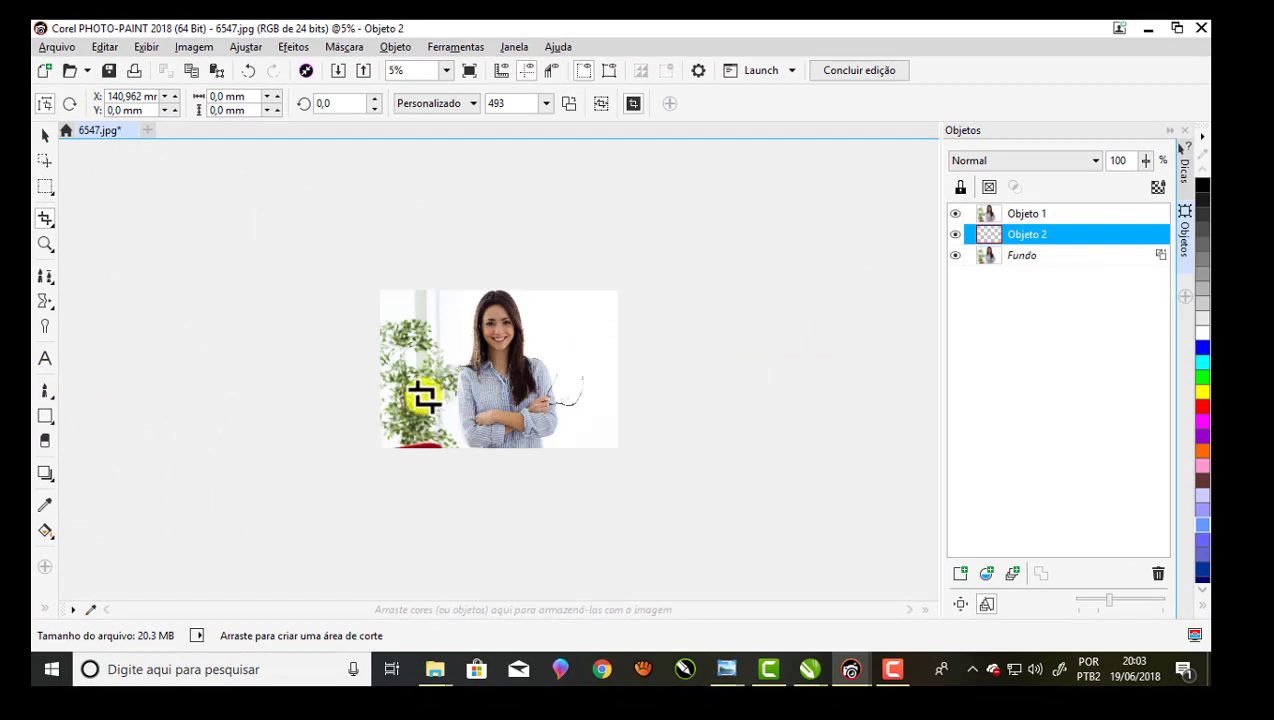
scroll(423, 398, up, 1)
- Draw a full-image light blue rectangle as Objeto 3 and stack it beneath Objeto 1
click(990, 236)
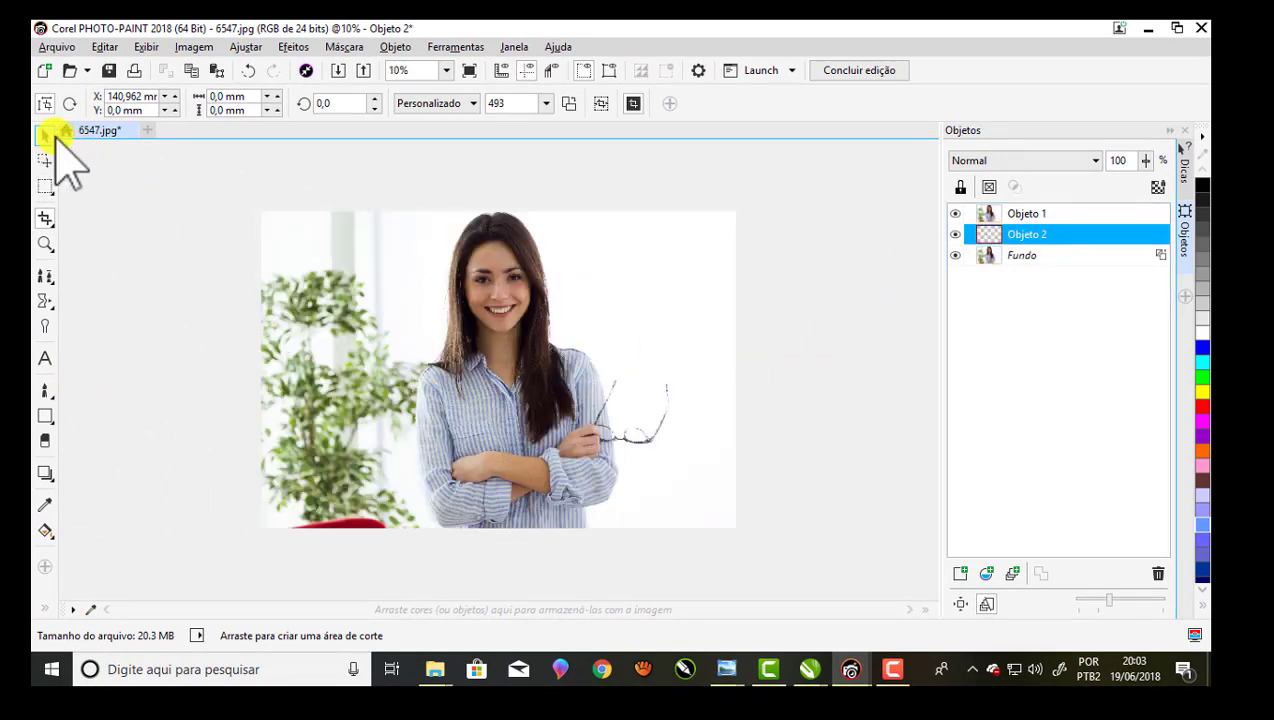
click(47, 135)
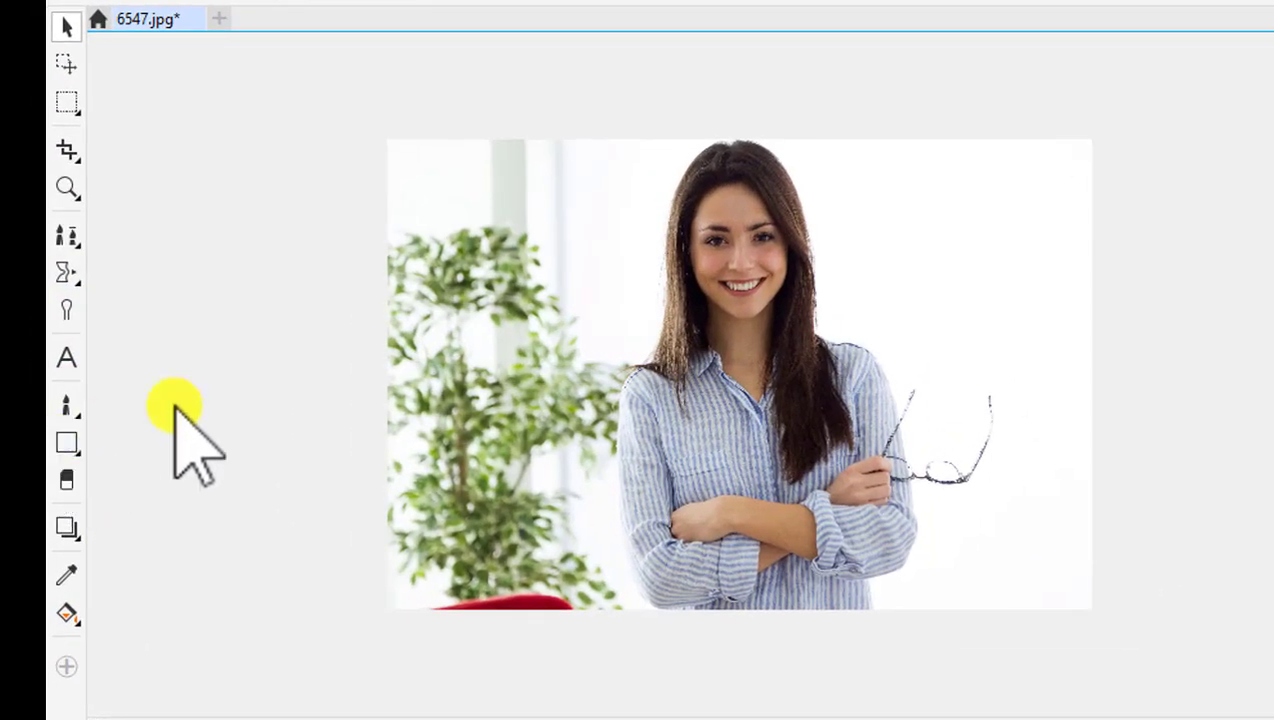
key(F6)
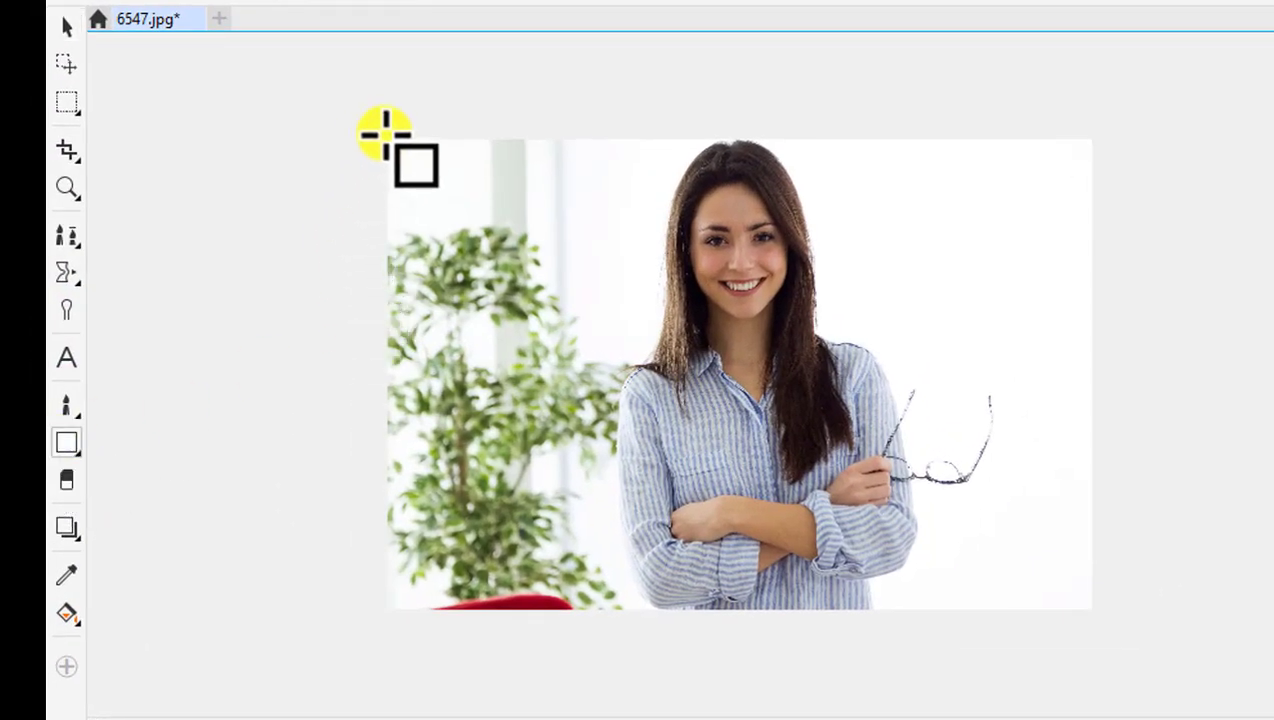
mouse_move(384, 135)
mouse_down()
mouse_move(984, 553)
mouse_move(1088, 607)
mouse_up()
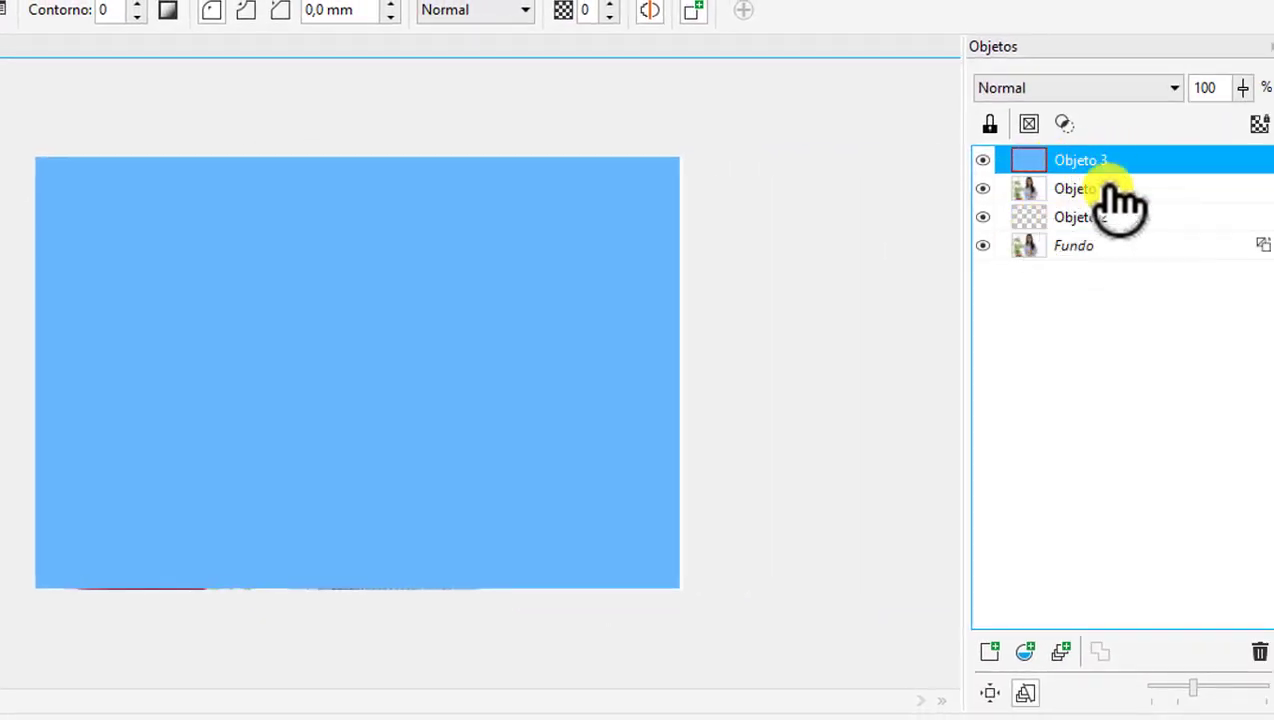
drag(1143, 168, 1155, 220)
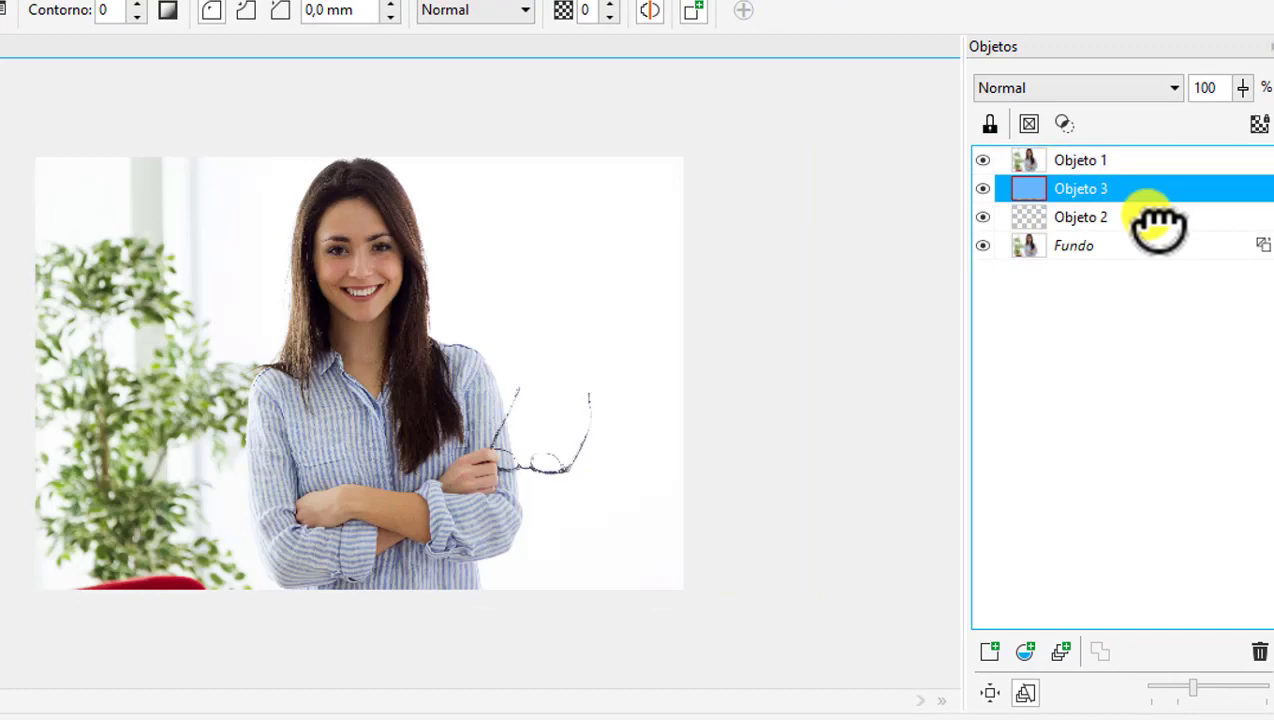
click(1145, 162)
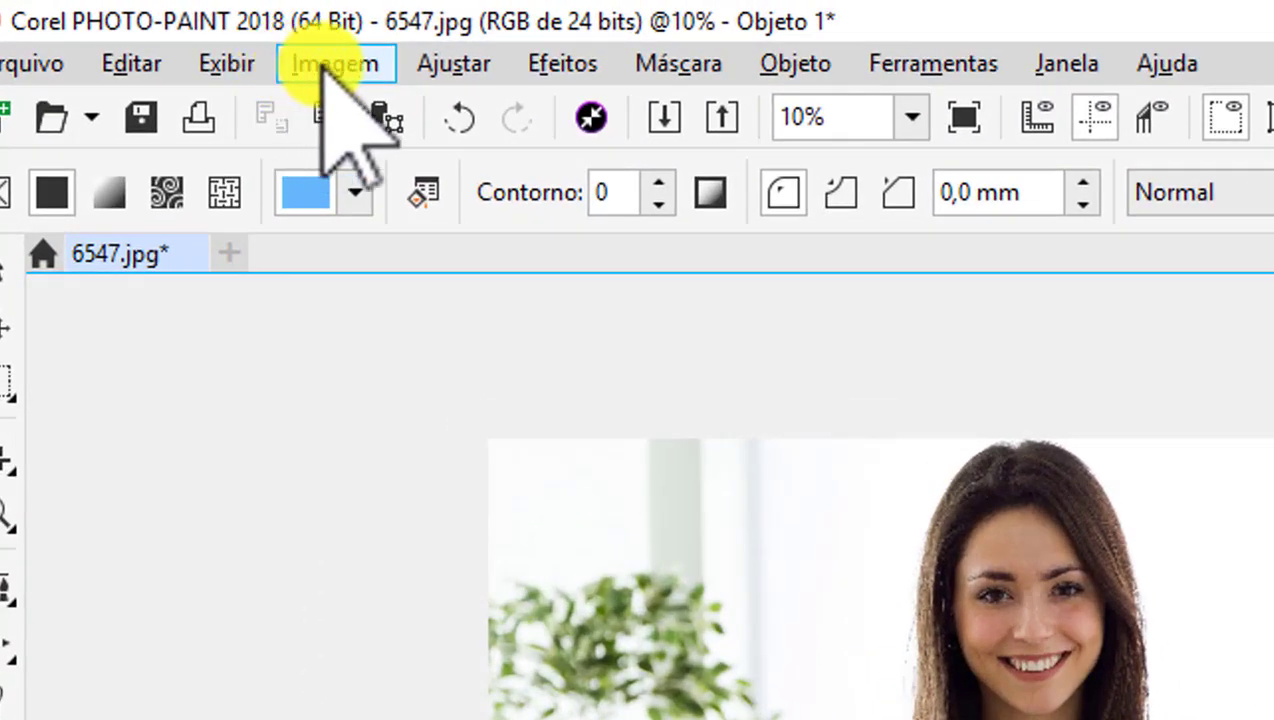
- Open Imagem > Lab de recorte for Objeto 1 and set Tamanho da ponta to 100
click(325, 63)
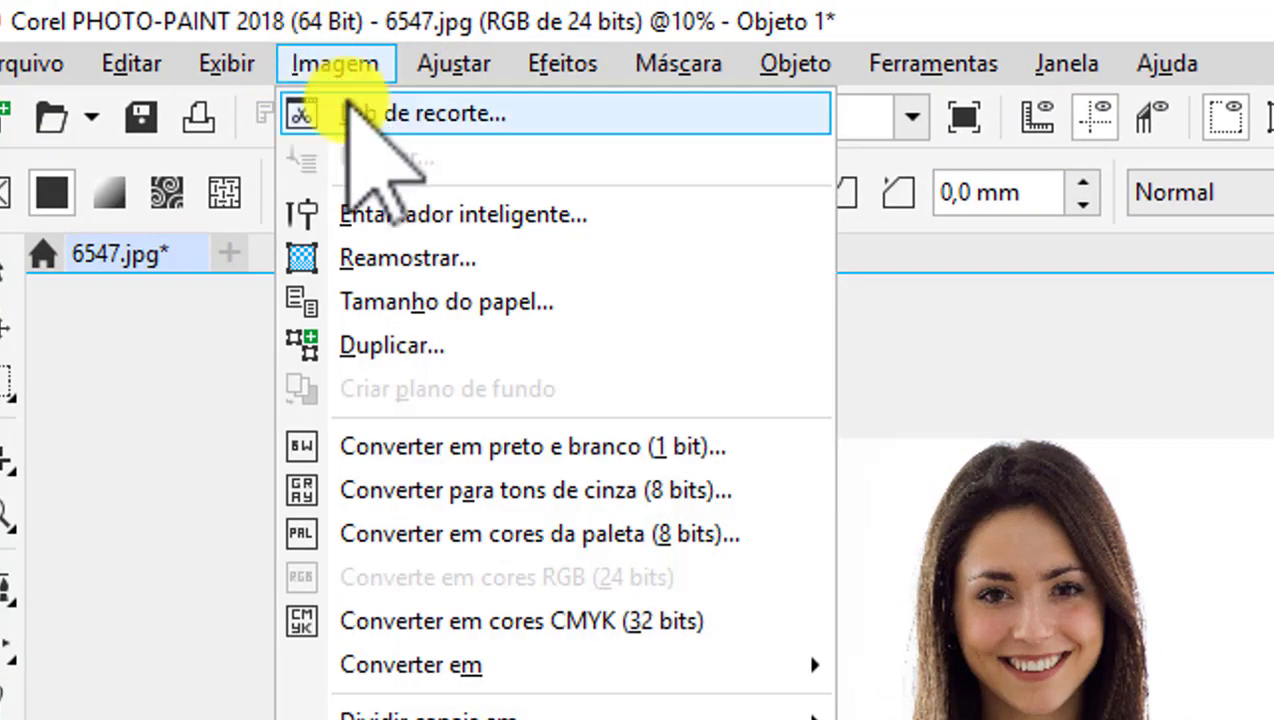
click(425, 117)
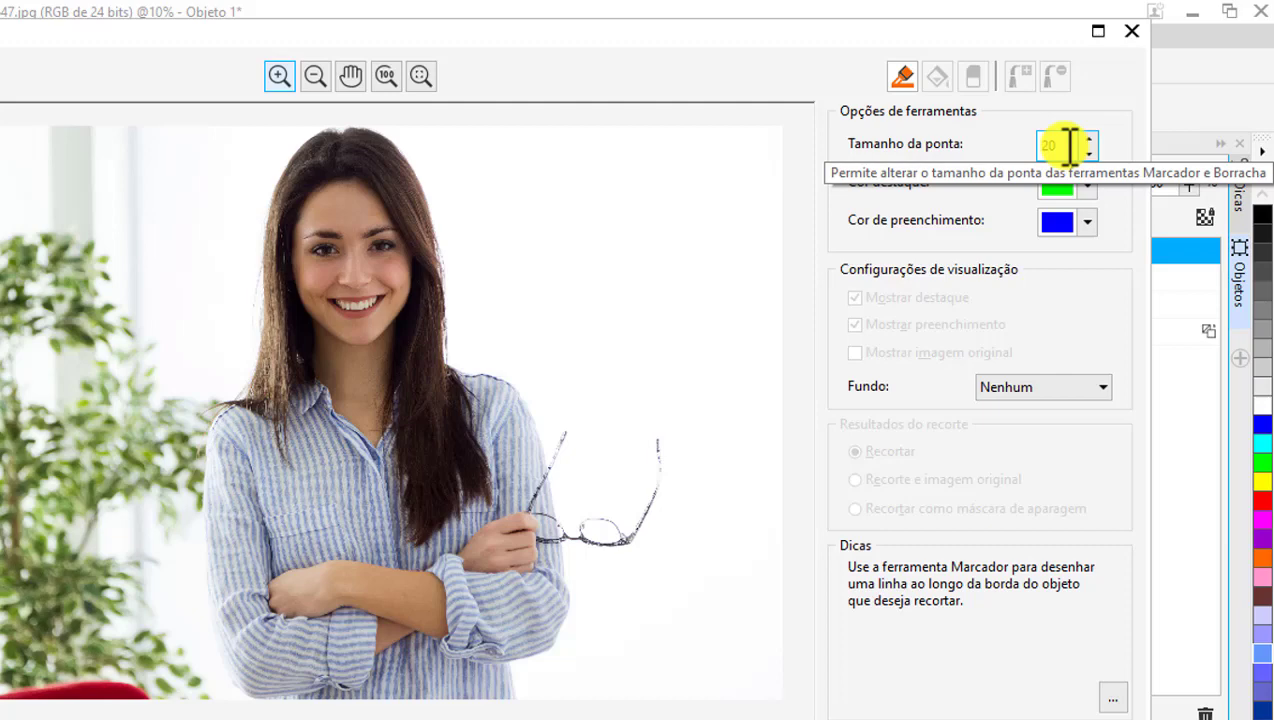
double_click(1066, 145)
text(100)
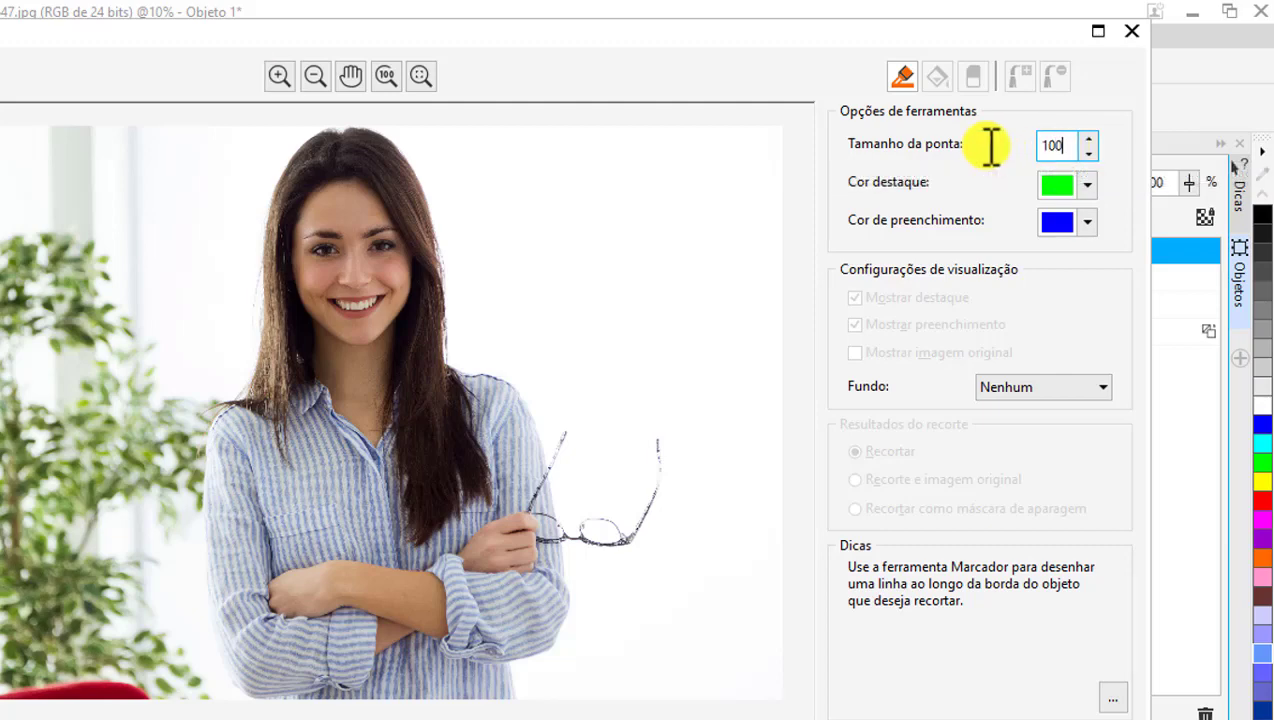
key(f)
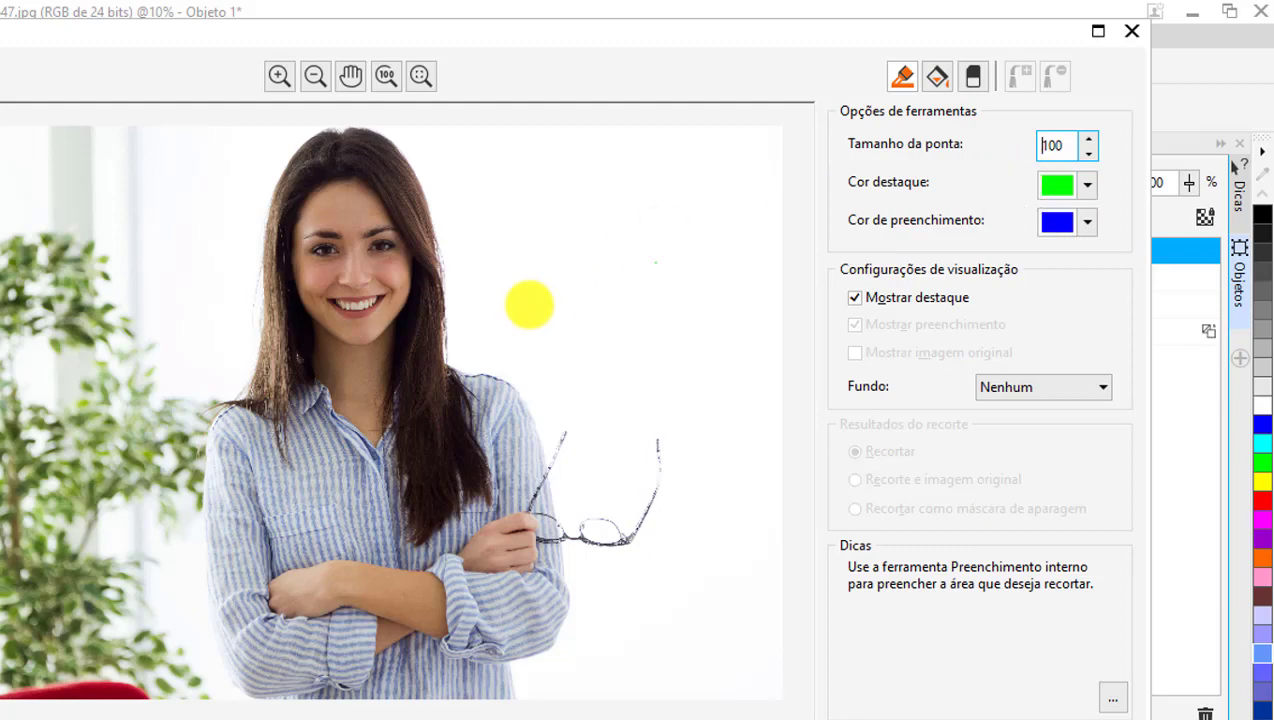
- Highlight the woman's hair, left edge, shoulder and arm down to the photo's bottom
scroll(287, 128, up, 1)
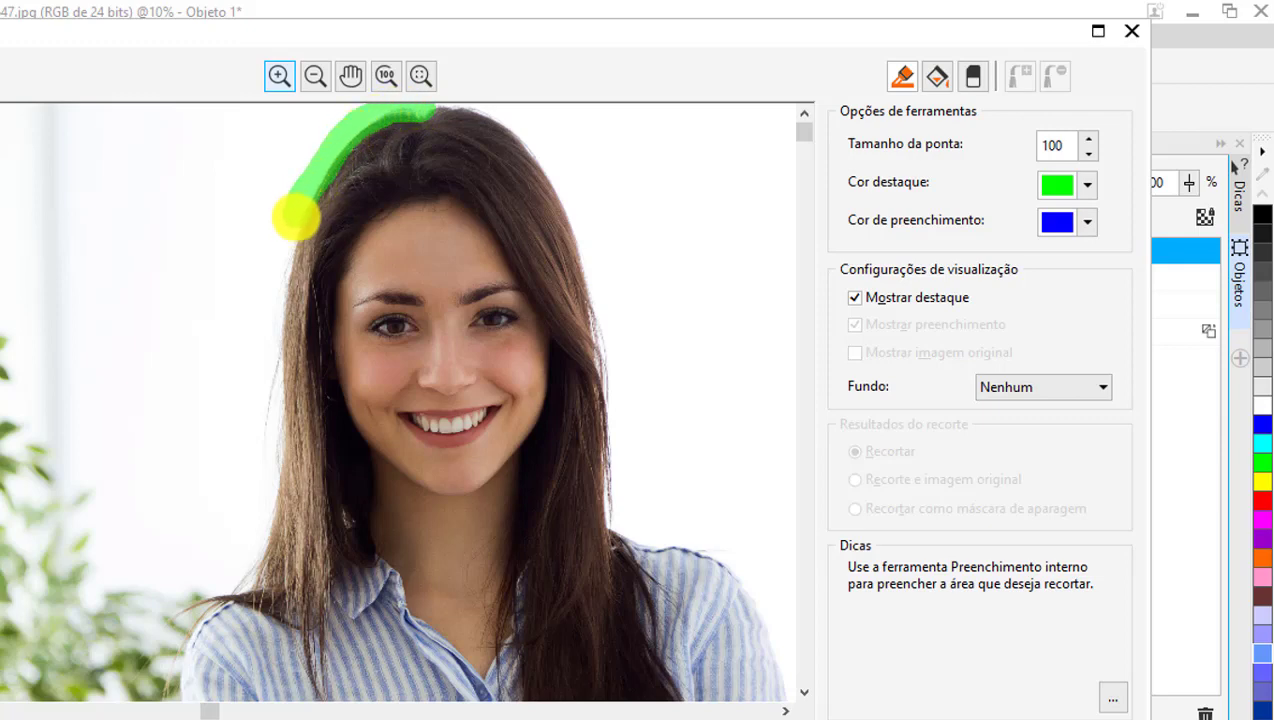
drag(281, 266, 282, 321)
mouse_move(282, 371)
mouse_down()
mouse_move(284, 486)
mouse_move(259, 553)
mouse_up()
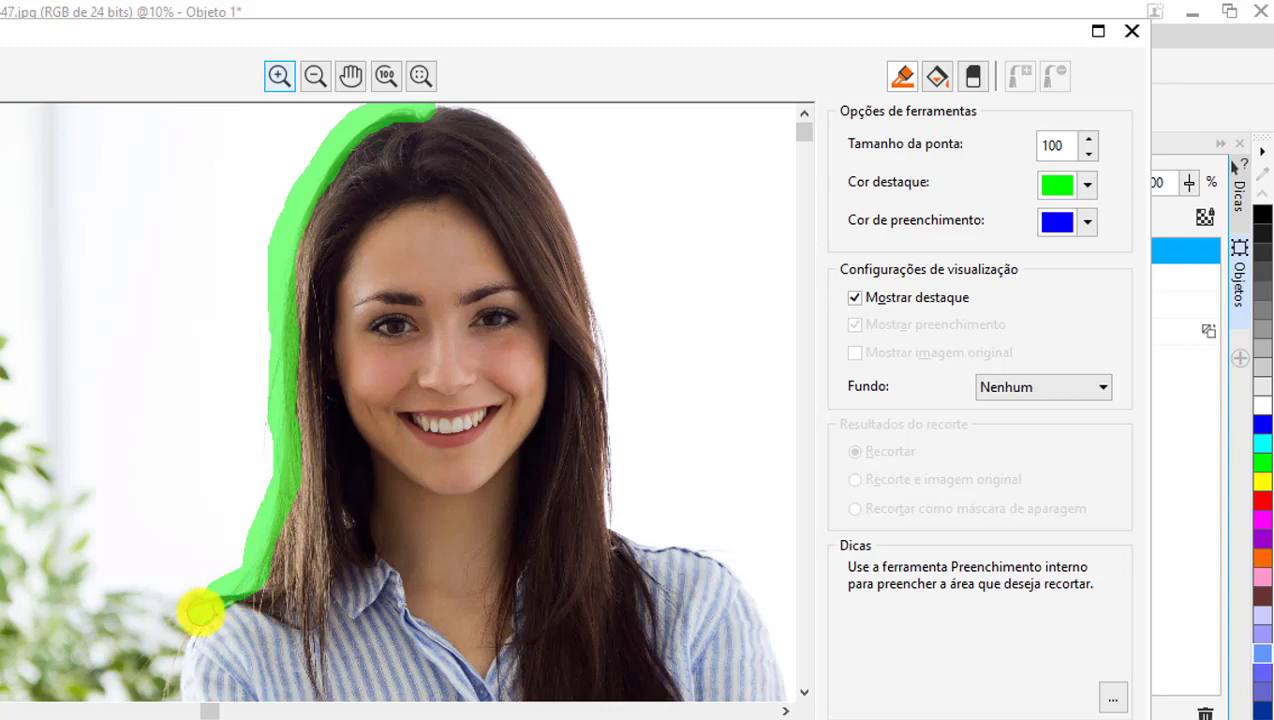
mouse_move(175, 655)
mouse_down()
mouse_move(170, 680)
mouse_move(203, 567)
mouse_up()
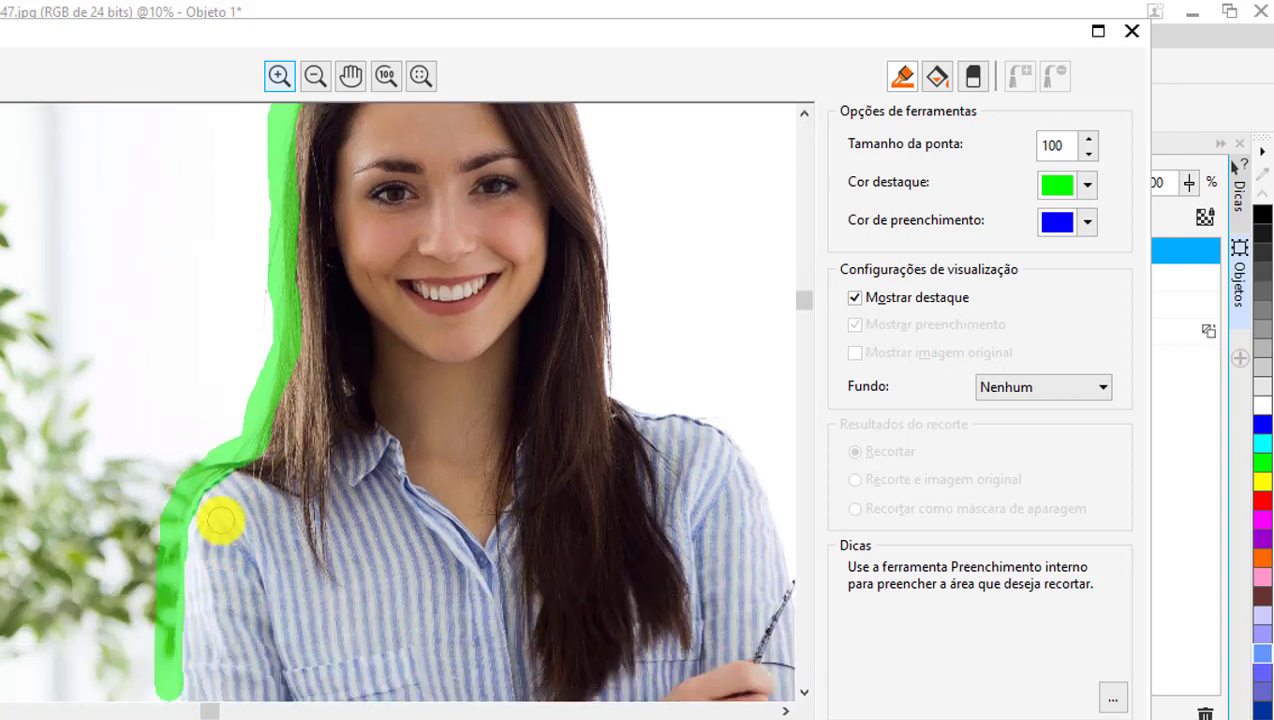
scroll(221, 520, down, 5)
scroll(256, 503, up, 2)
scroll(400, 426, up, 2)
scroll(222, 597, up, 3)
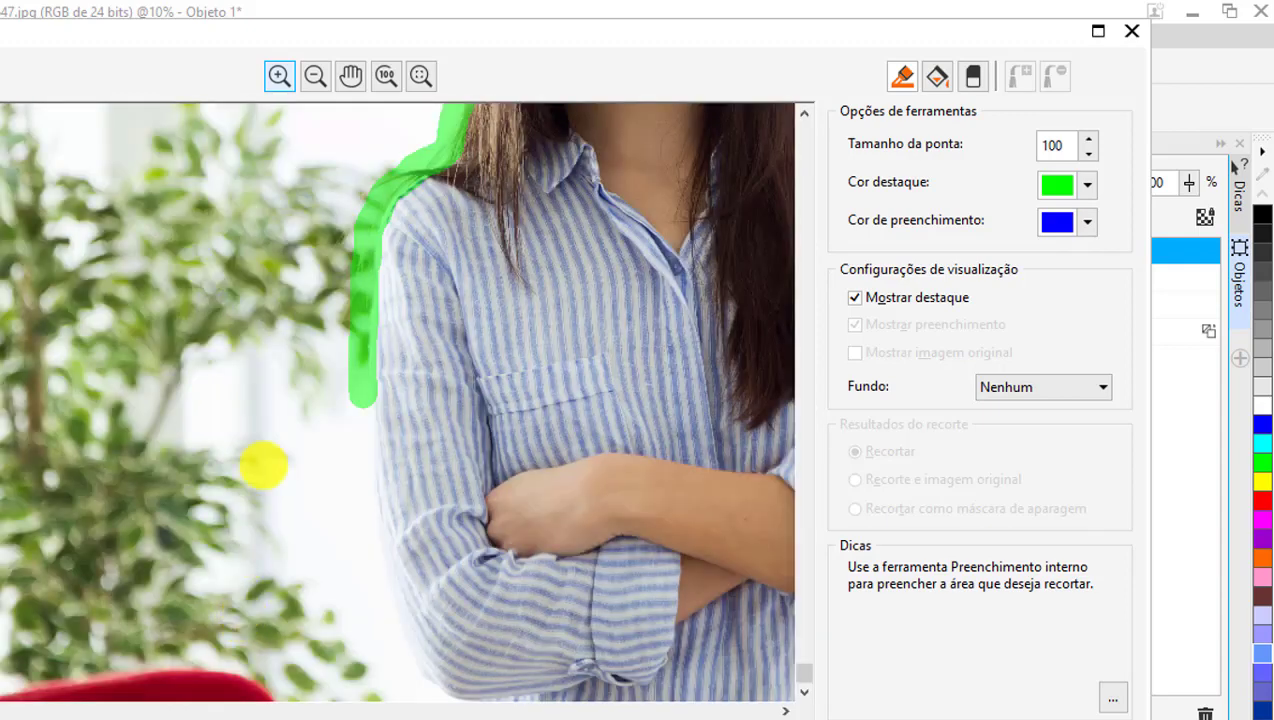
drag(365, 445, 410, 661)
scroll(378, 578, down, 5)
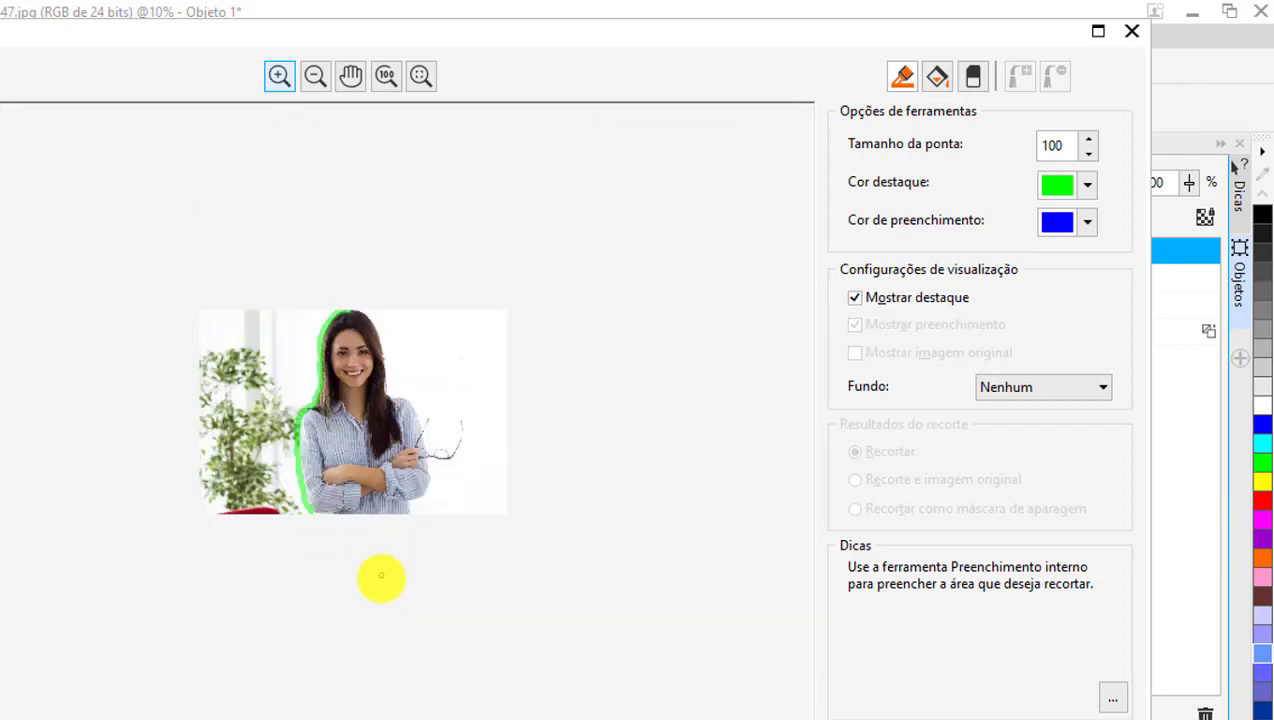
scroll(290, 520, up, 5)
drag(278, 688, 285, 710)
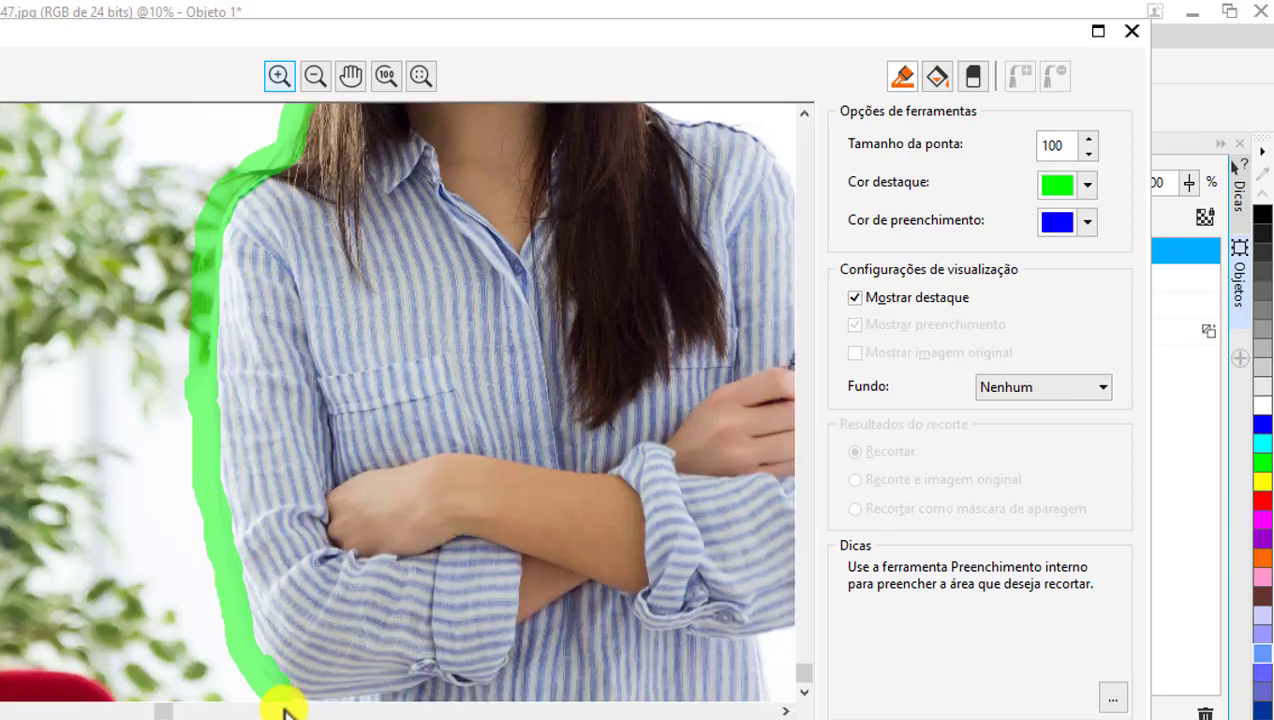
- Extend the green highlight over the top of the hair, the right arm and the glasses
scroll(272, 665, down, 4)
scroll(304, 327, up, 2)
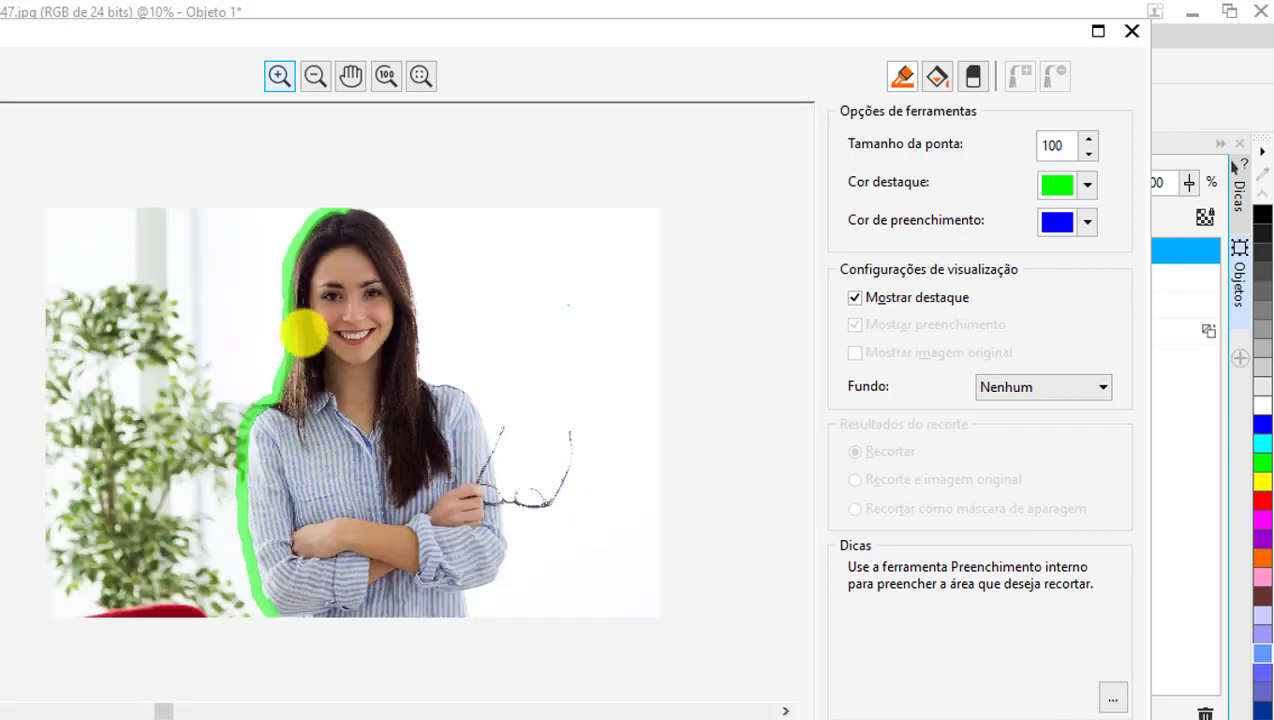
scroll(353, 188, up, 2)
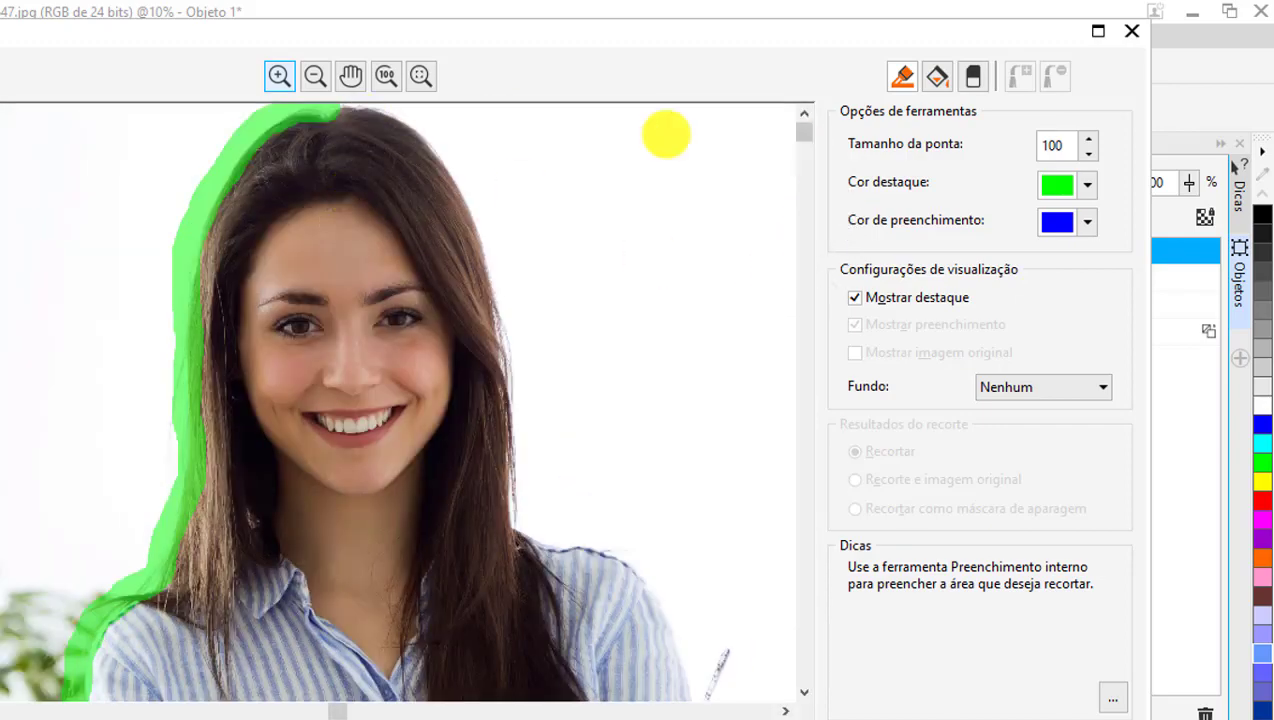
scroll(449, 230, down, 2)
scroll(384, 160, up, 2)
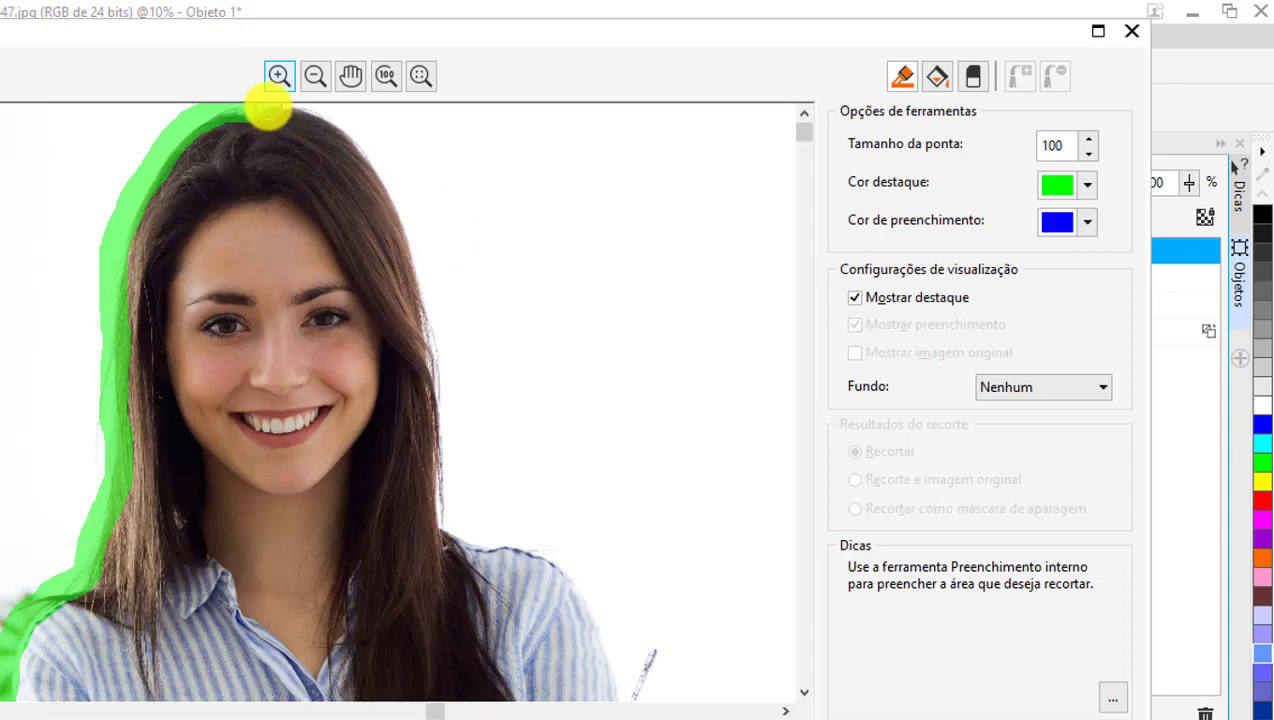
mouse_move(268, 110)
mouse_down()
mouse_move(343, 122)
mouse_move(401, 202)
mouse_move(424, 264)
mouse_move(449, 490)
mouse_up()
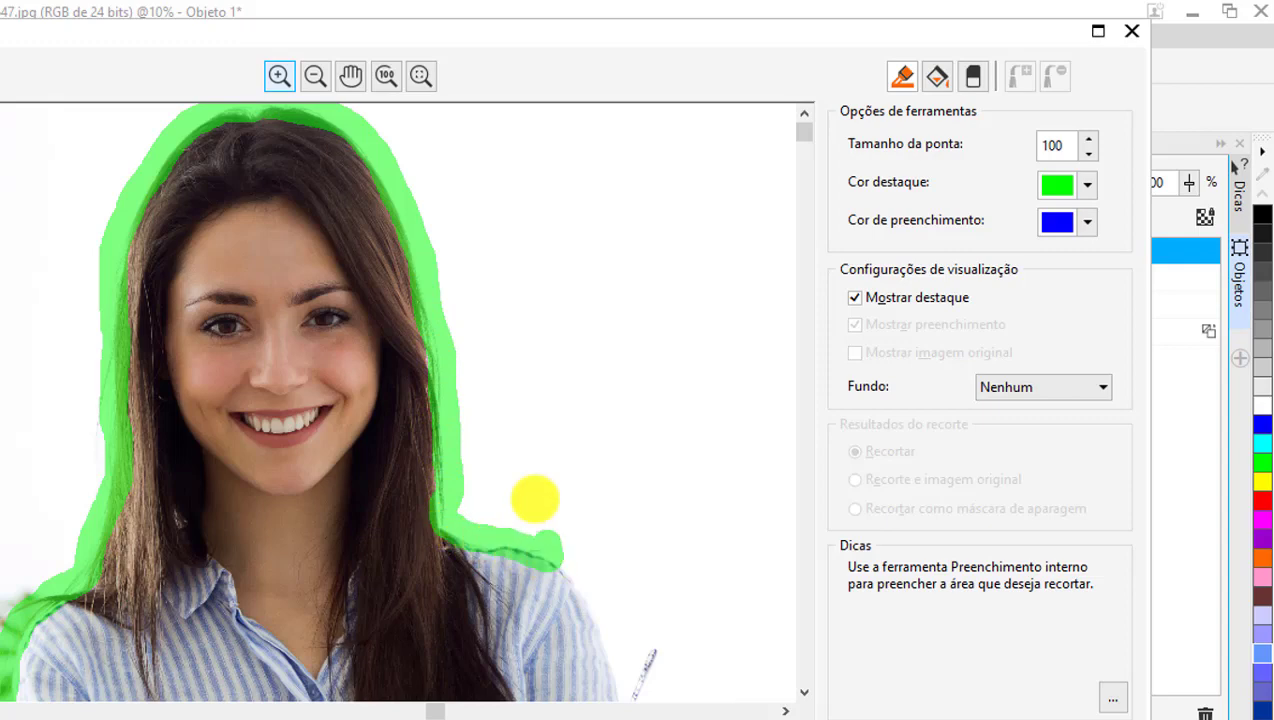
scroll(509, 478, down, 3)
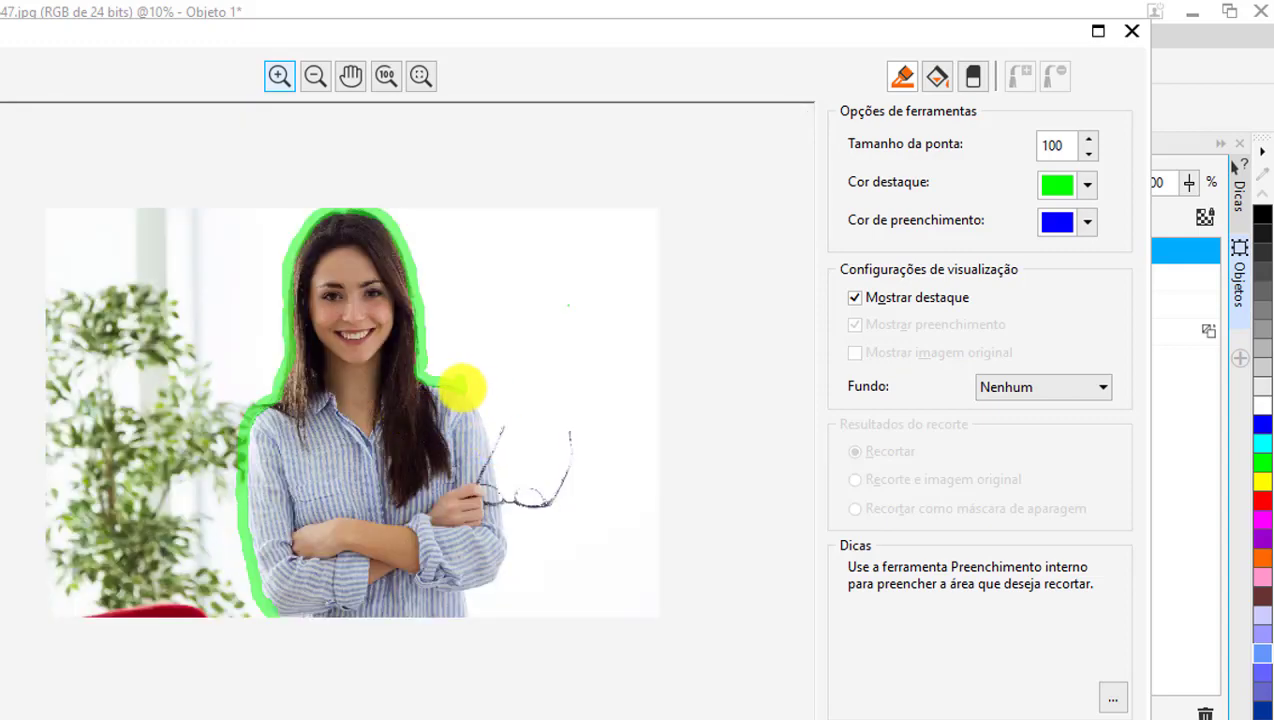
drag(483, 428, 495, 486)
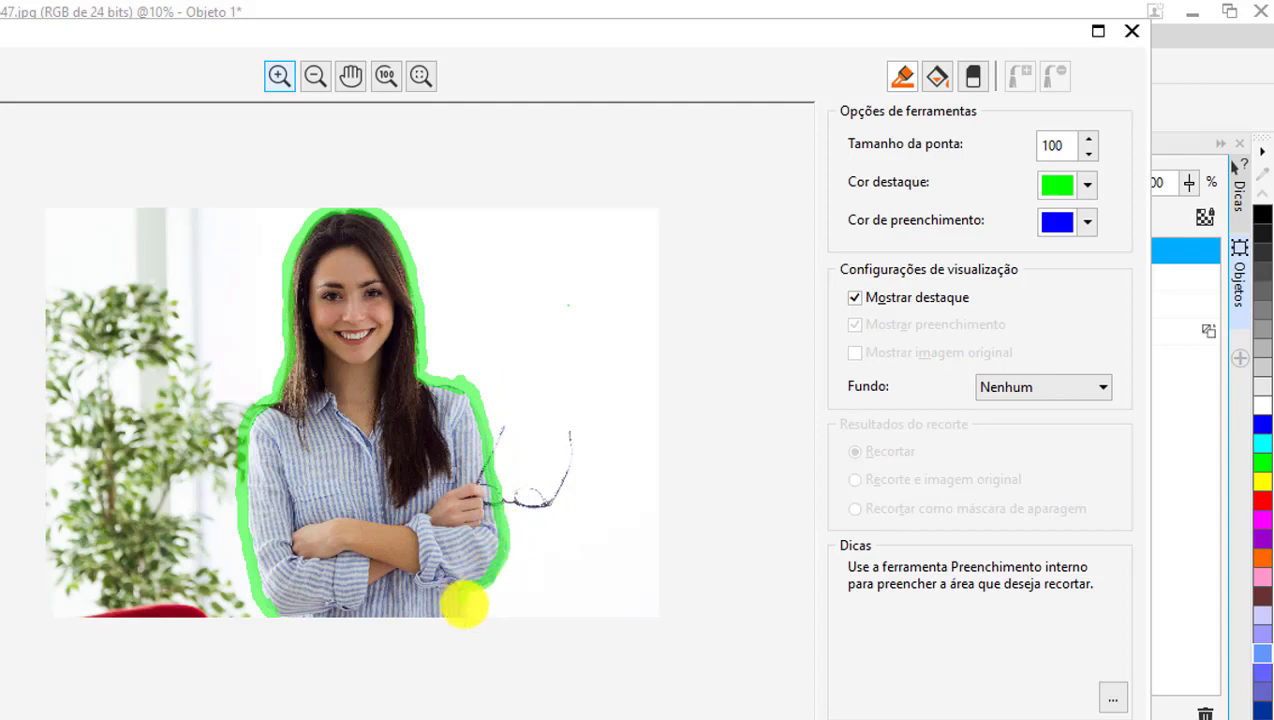
click(515, 606)
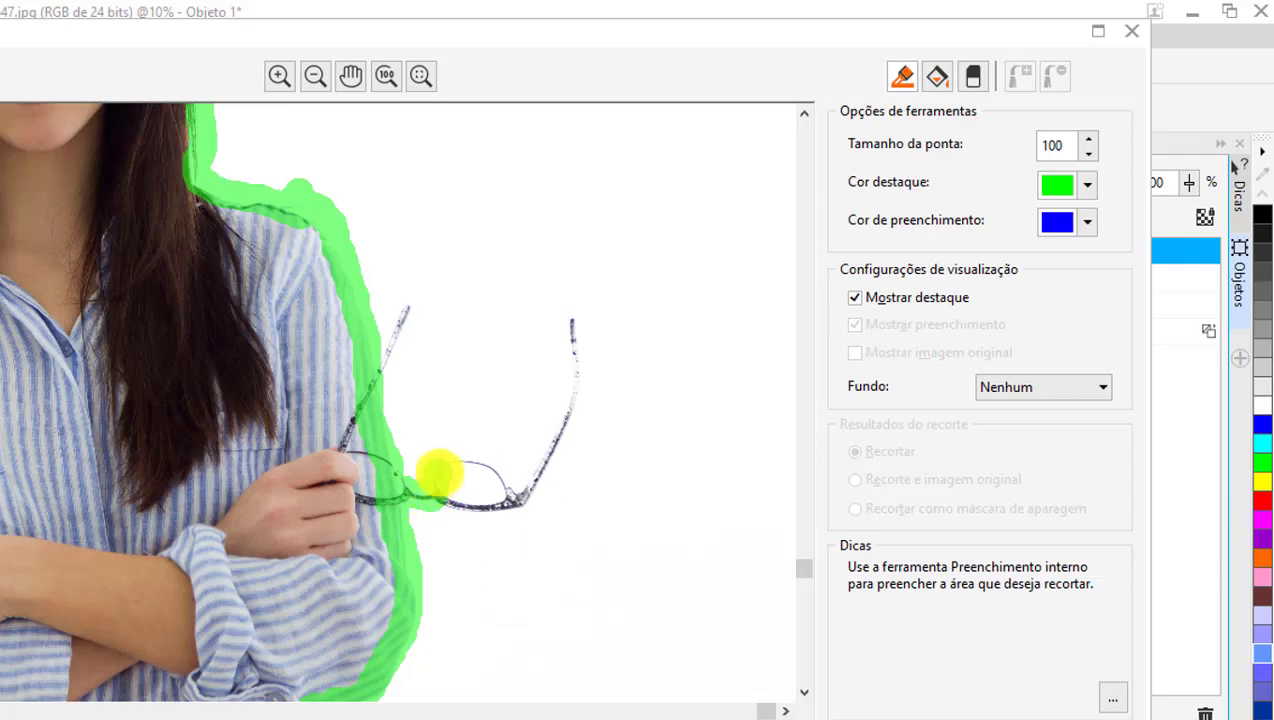
mouse_move(440, 475)
mouse_down()
mouse_move(488, 470)
mouse_move(489, 505)
mouse_move(540, 483)
mouse_move(573, 358)
mouse_up()
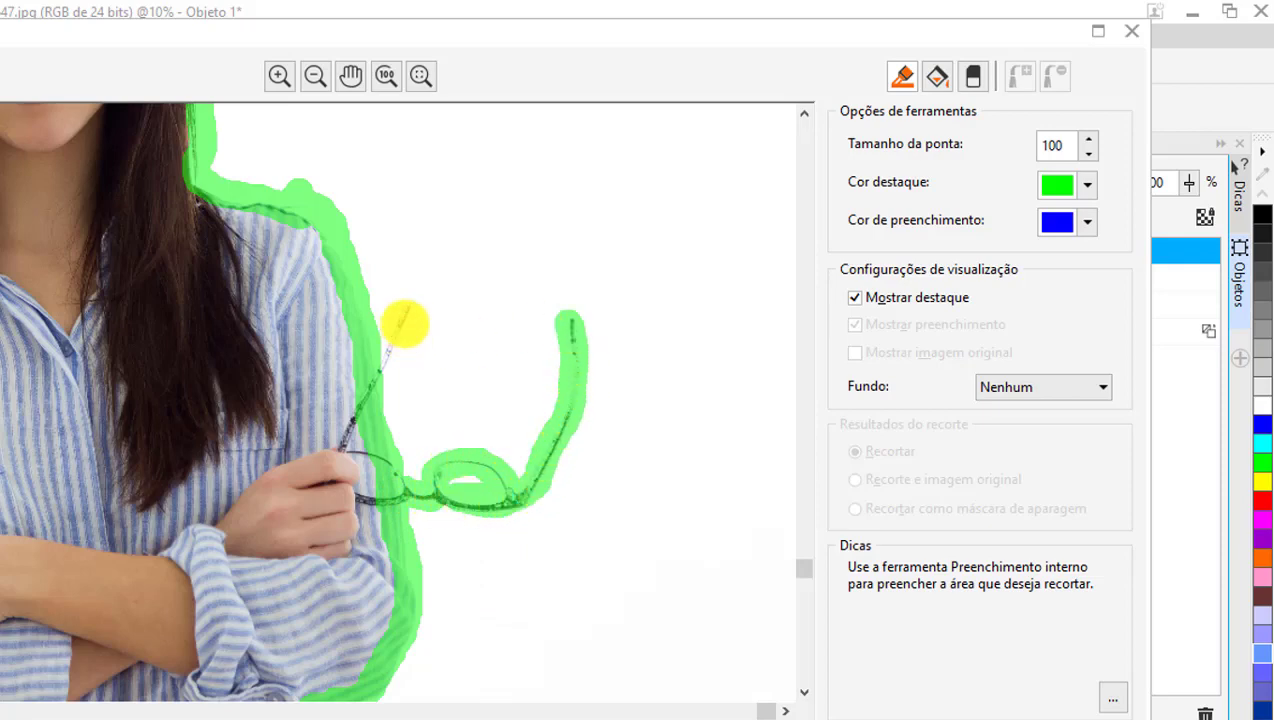
drag(400, 338, 350, 447)
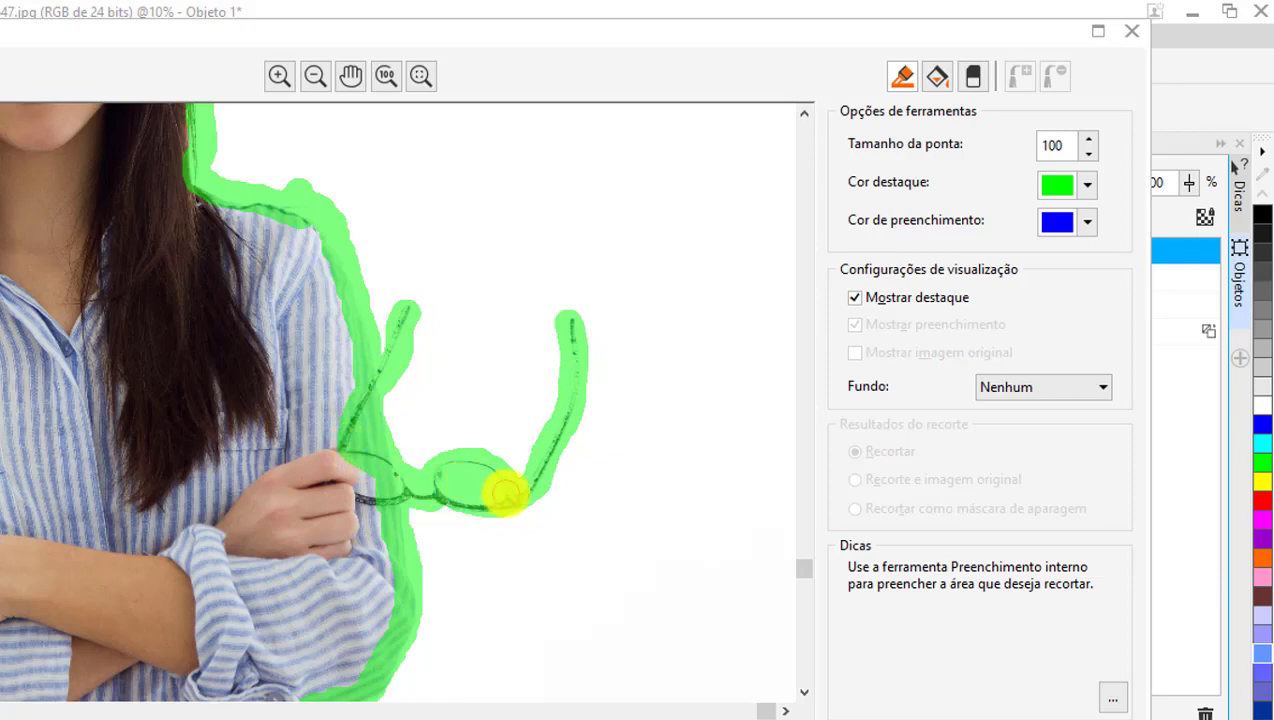
- Fill the outlined woman's interior blue with the Inner Fill tool
click(937, 76)
scroll(432, 307, down, 3)
scroll(341, 361, up, 2)
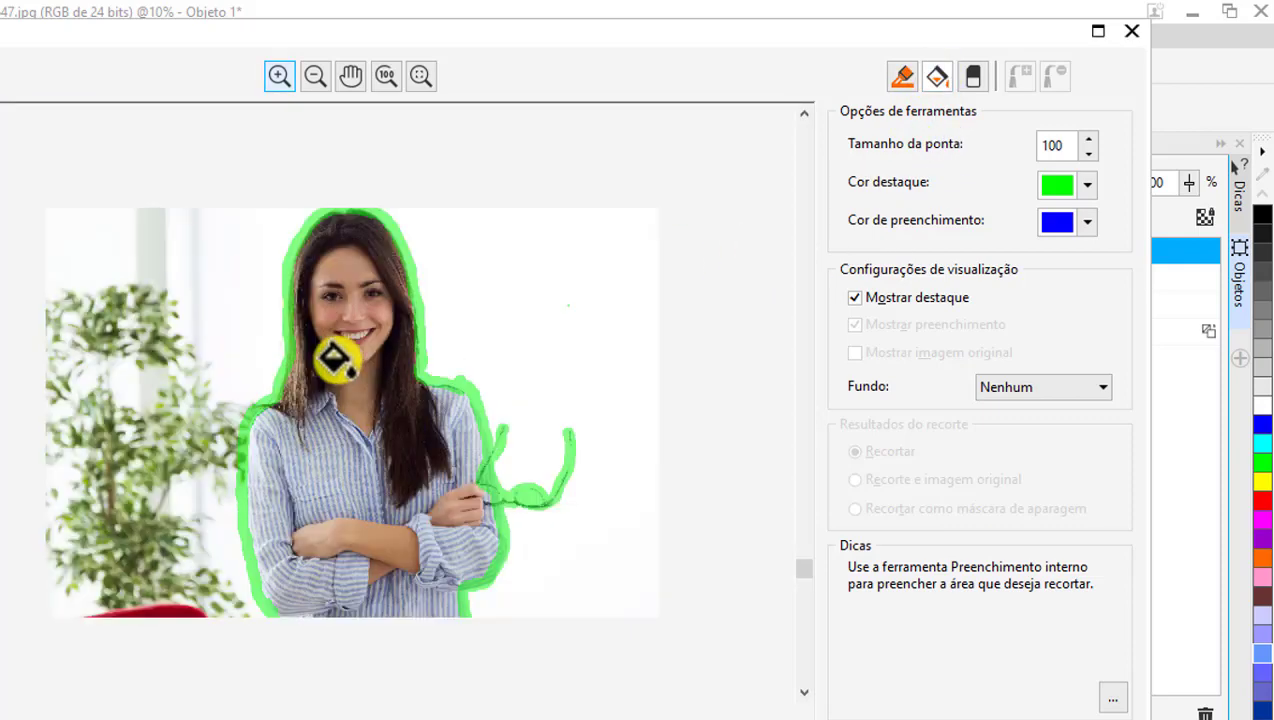
scroll(358, 288, up, 2)
click(358, 288)
scroll(446, 298, down, 2)
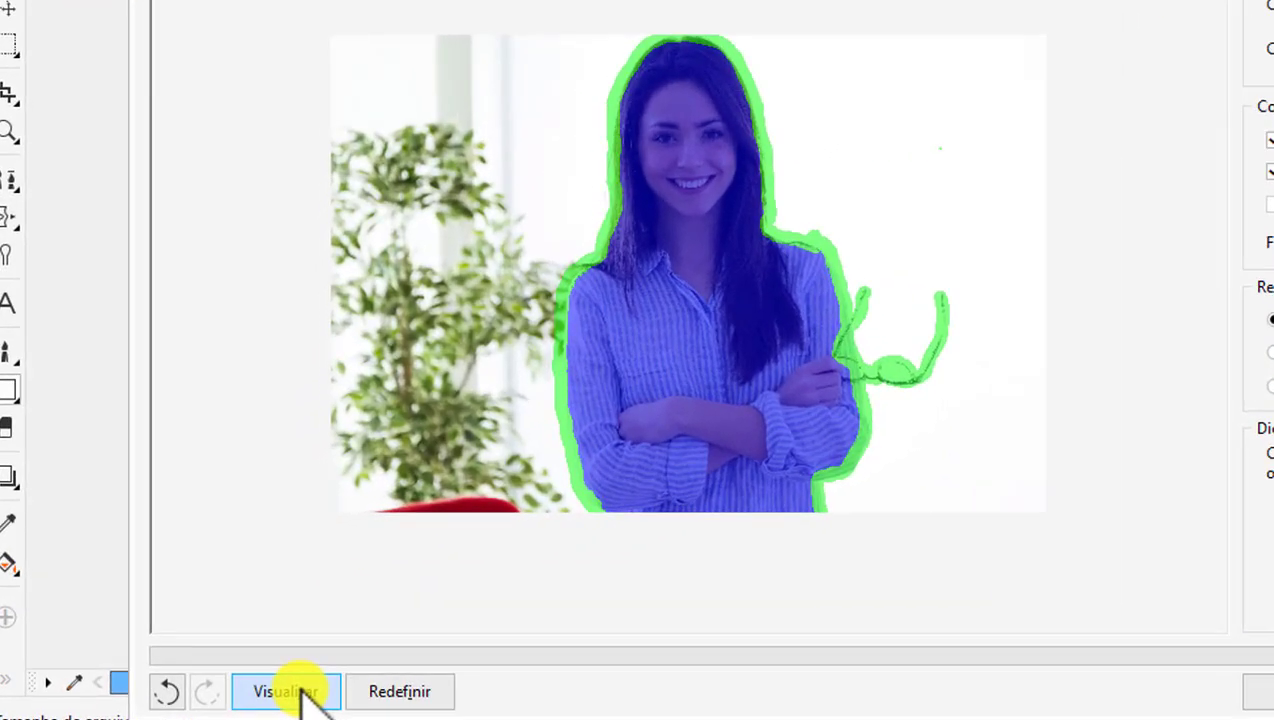
- Preview the cutout with Visualizar and zoom in on the extracted woman
click(262, 668)
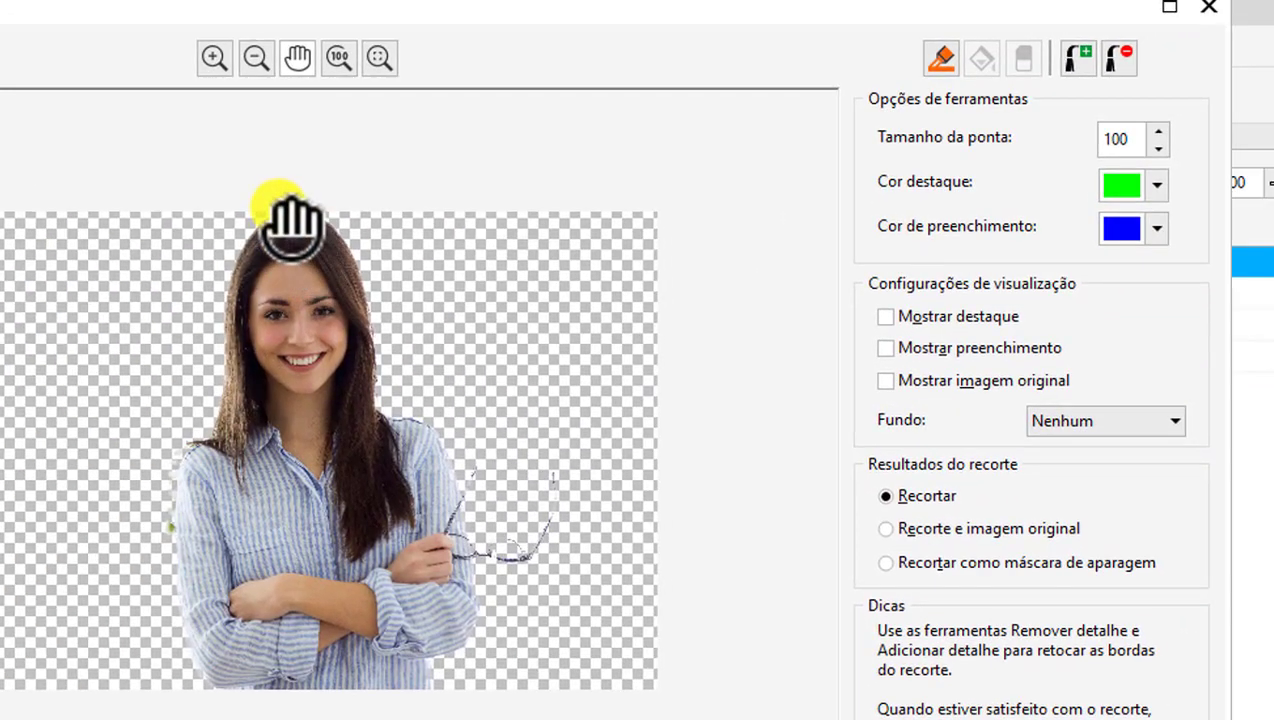
key(alt)
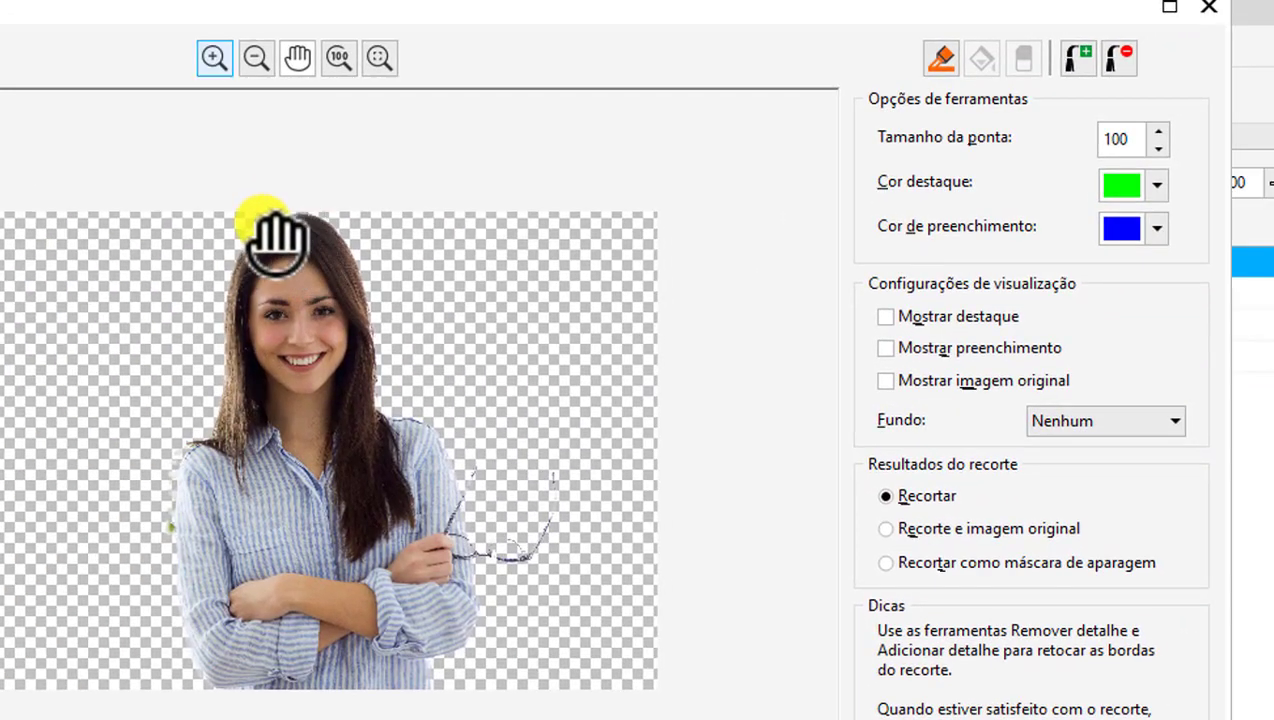
click(213, 57)
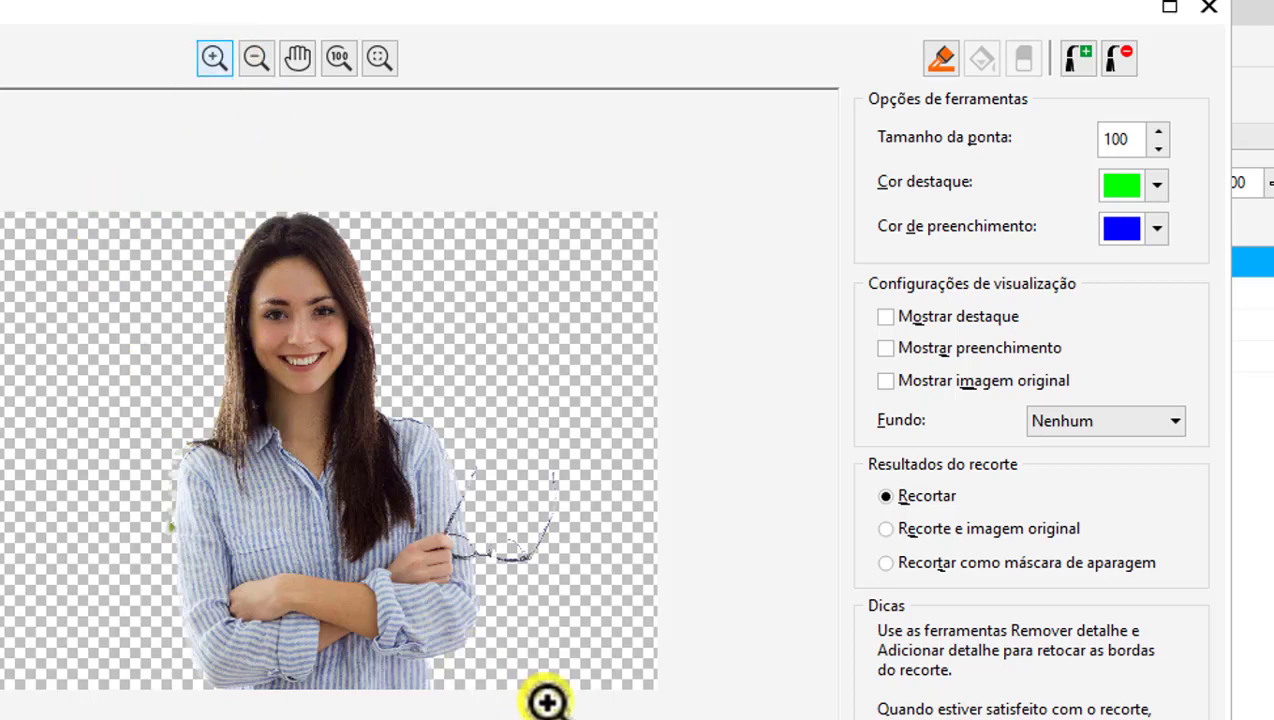
click(583, 700)
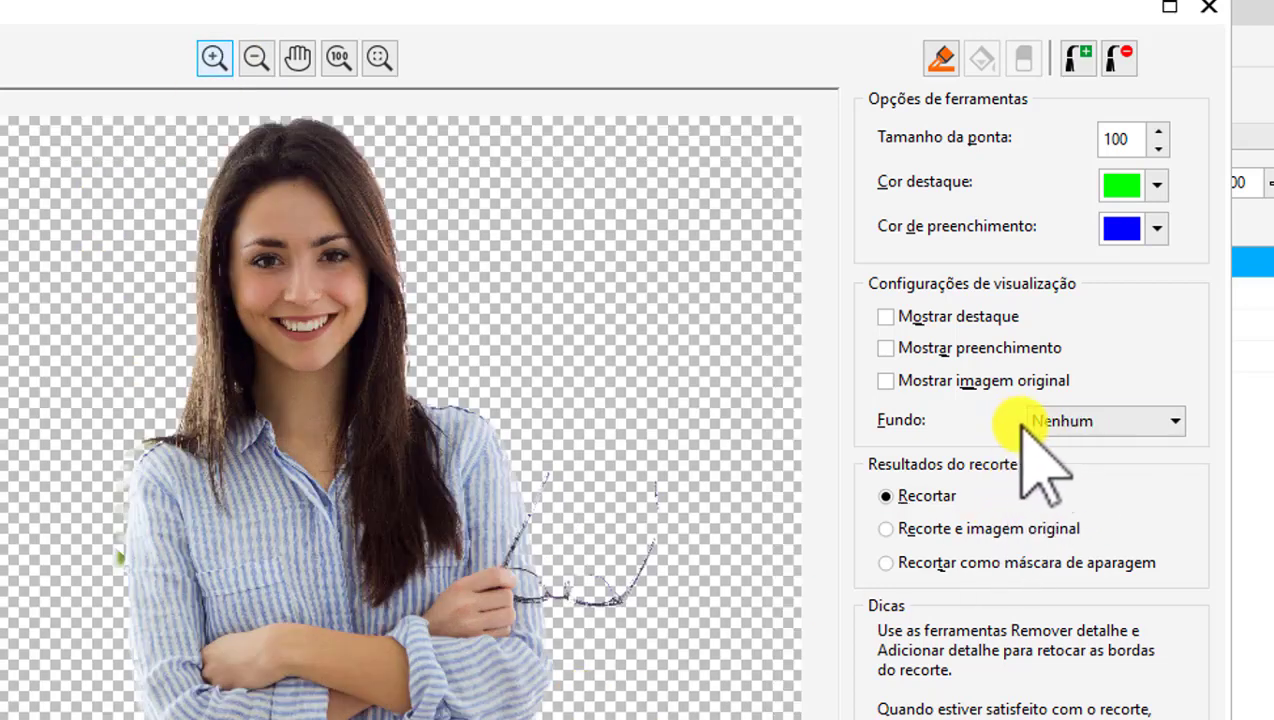
- Set the preview background to Tons de cinza and zoom in on the shoulder edge
click(1170, 420)
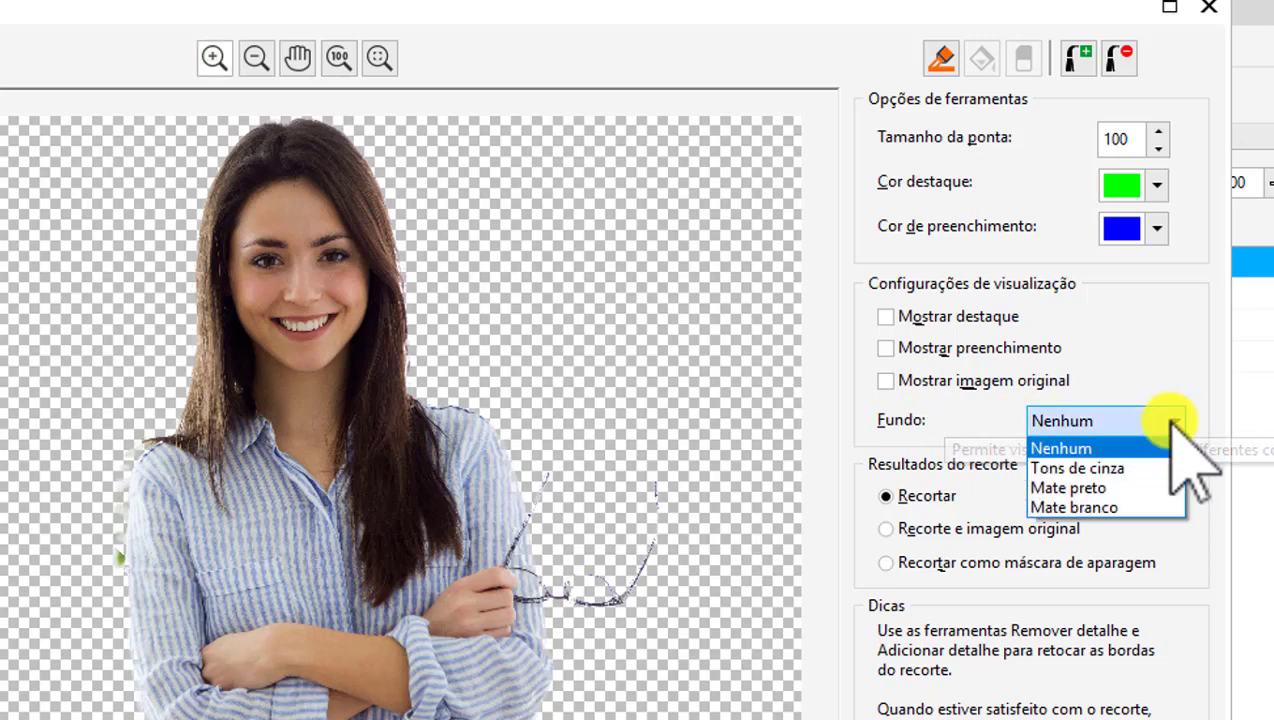
click(1100, 468)
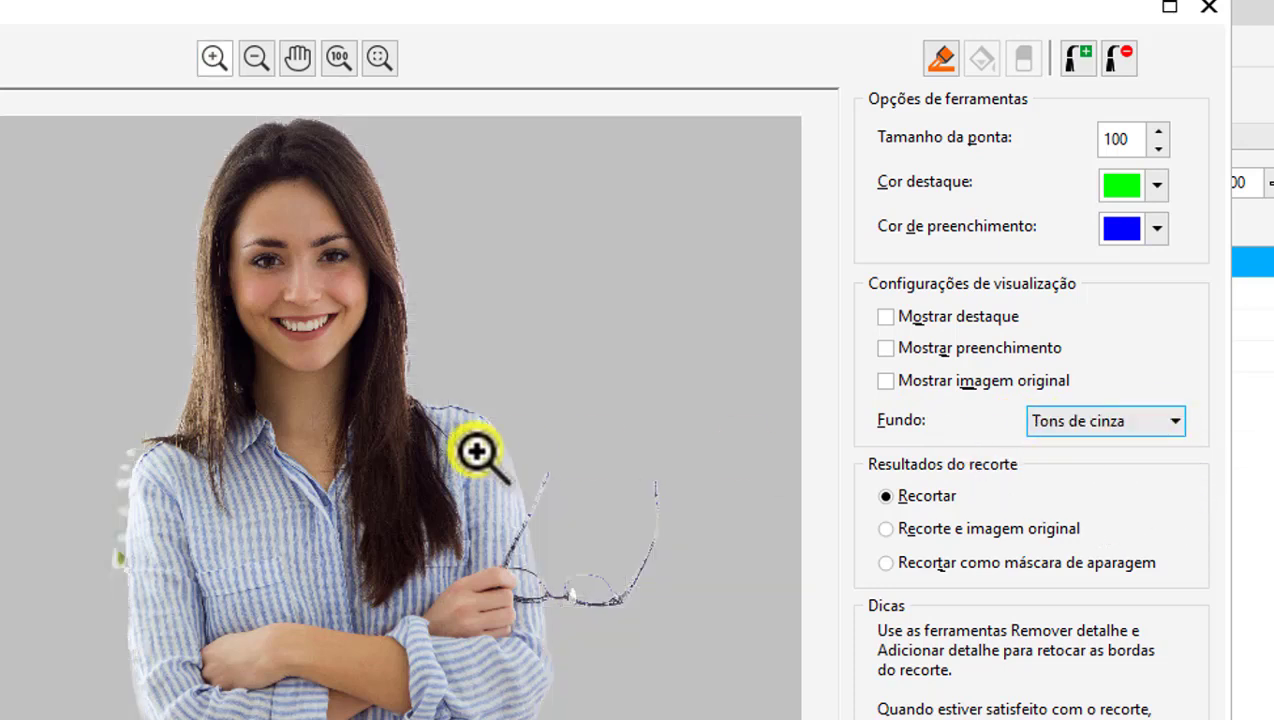
click(163, 482)
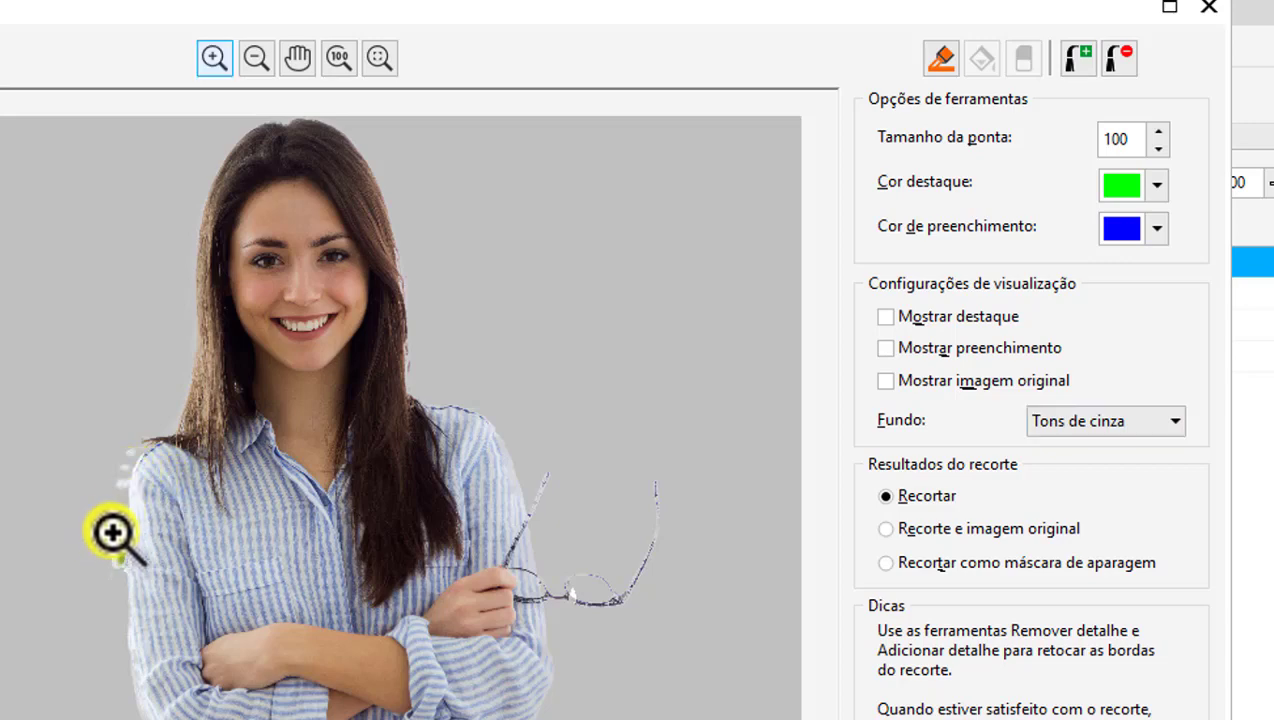
click(312, 615)
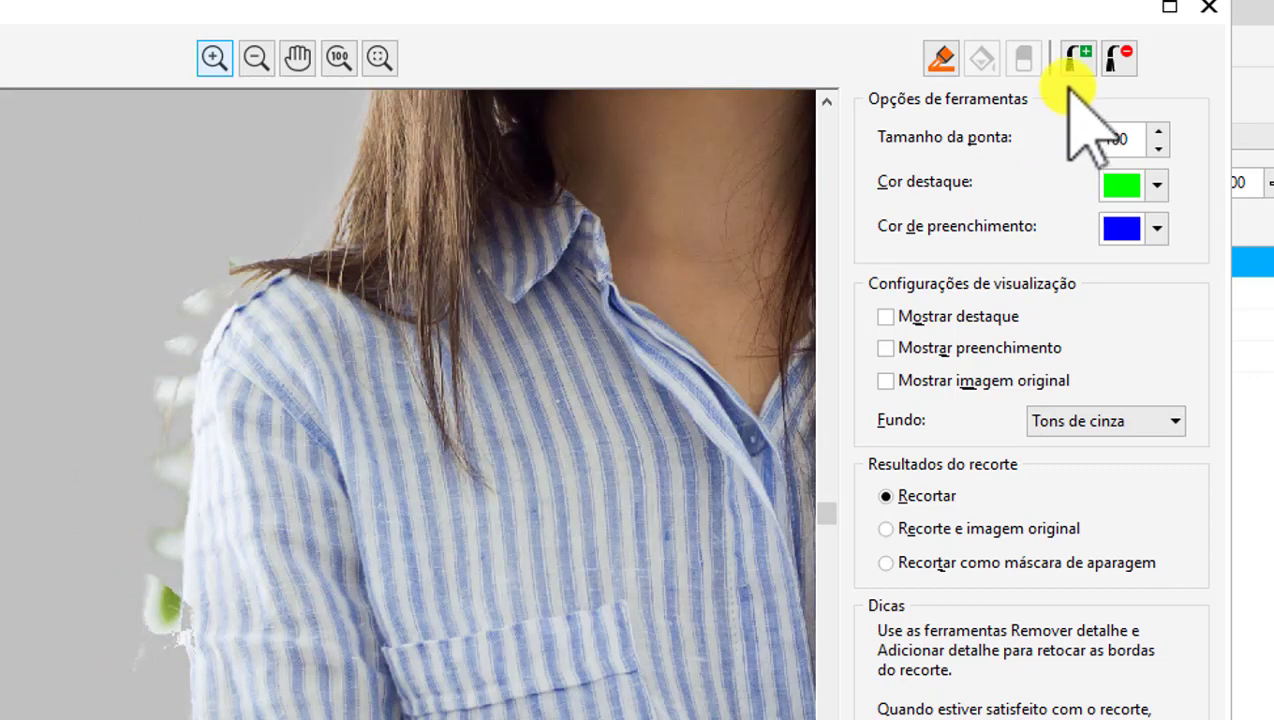
- Erase the stray leaf fragment beside the shoulder with Remover detalhe, then restore edge detail with Adicionar detalhe
click(1124, 55)
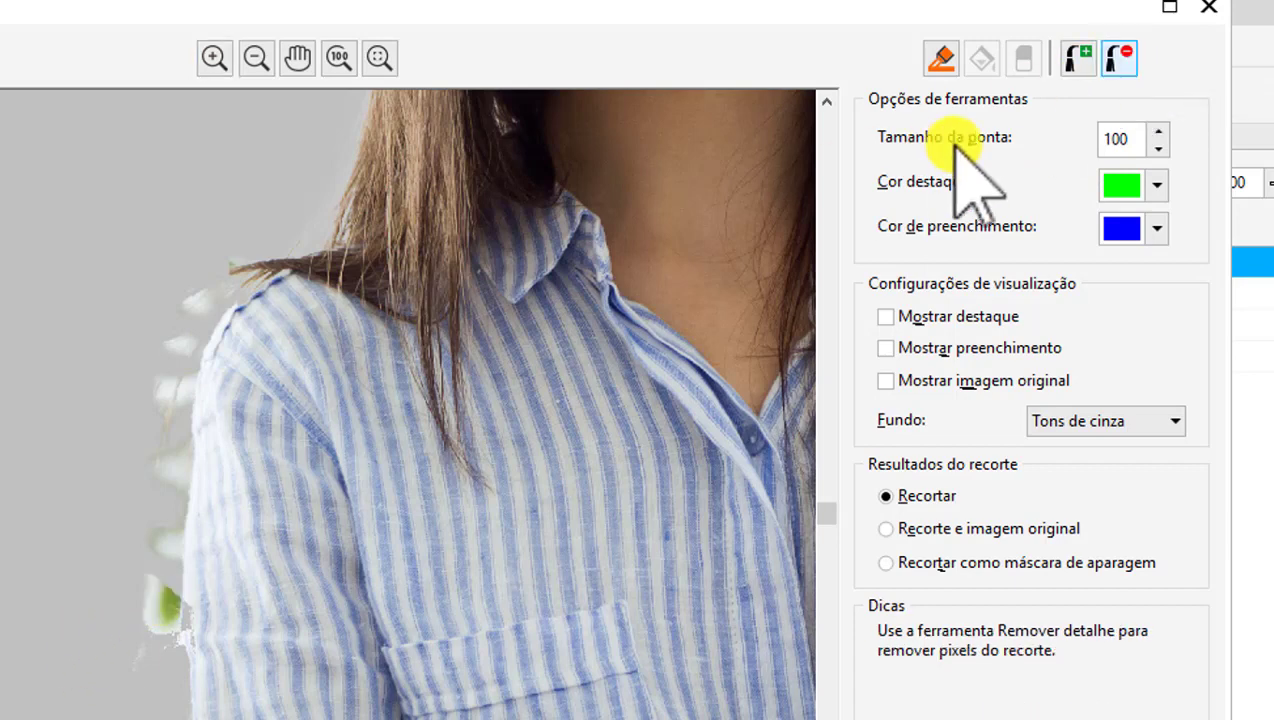
click(1076, 60)
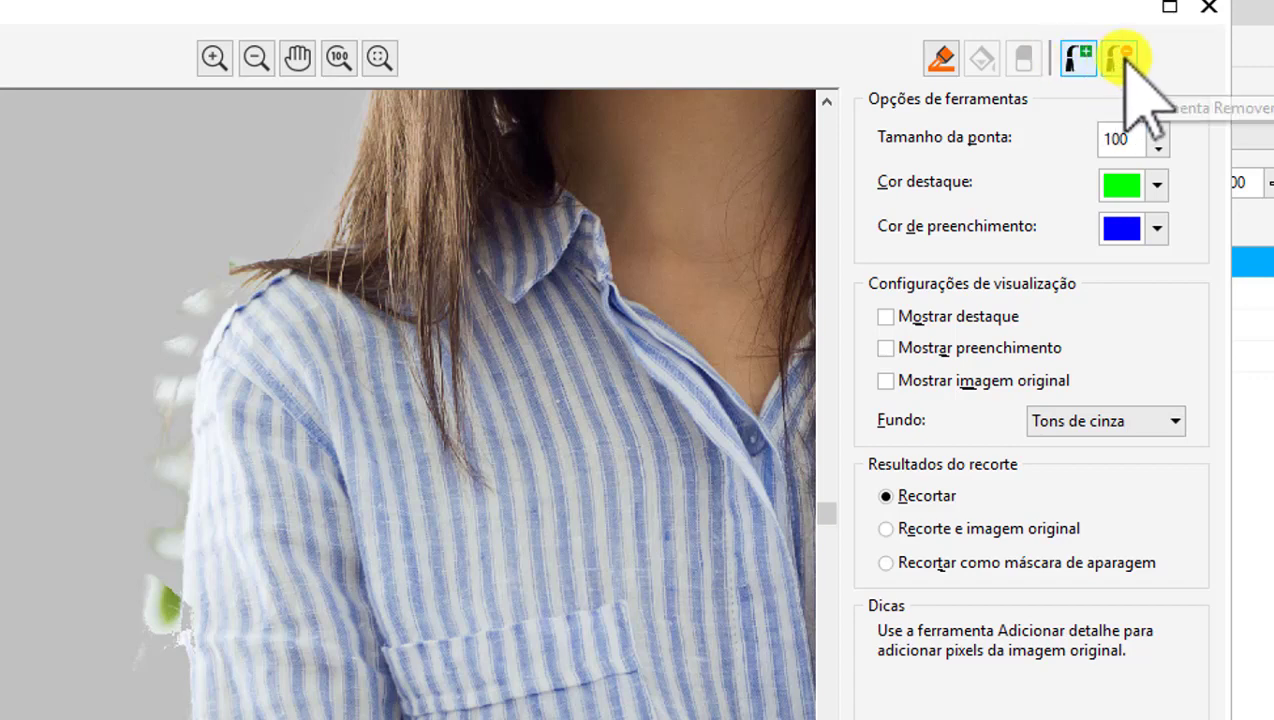
click(1122, 60)
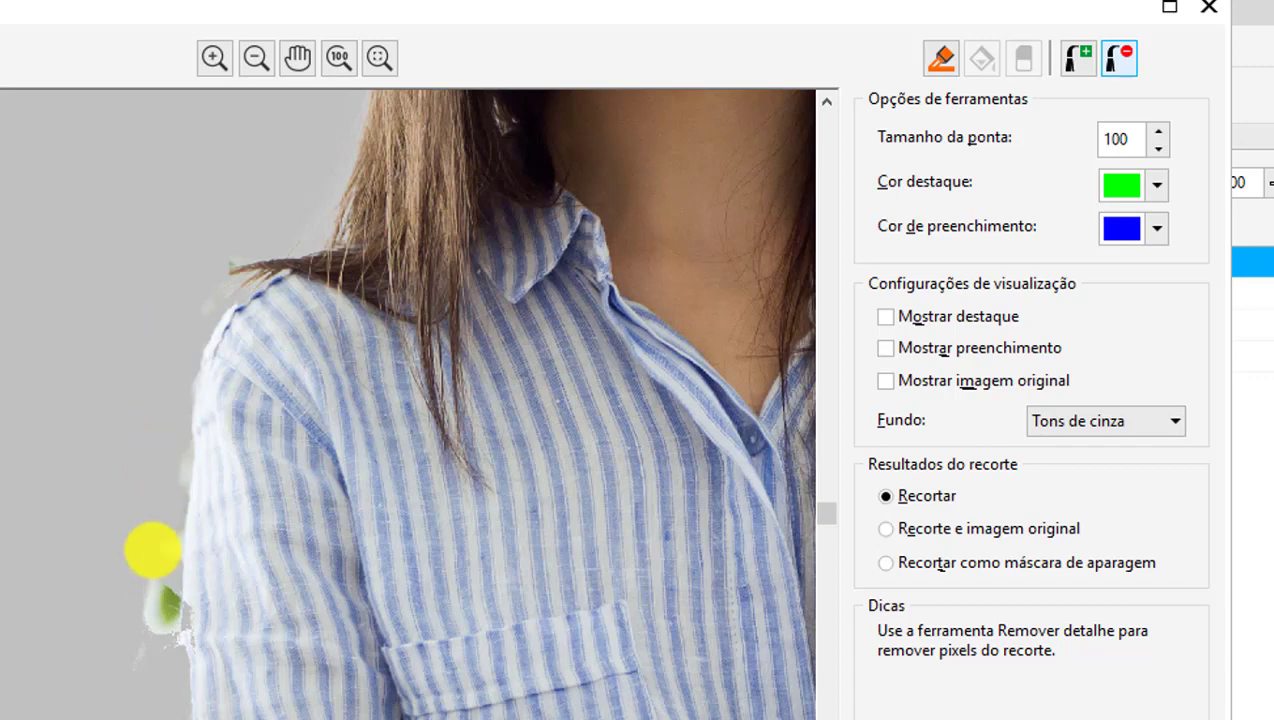
drag(151, 549, 156, 606)
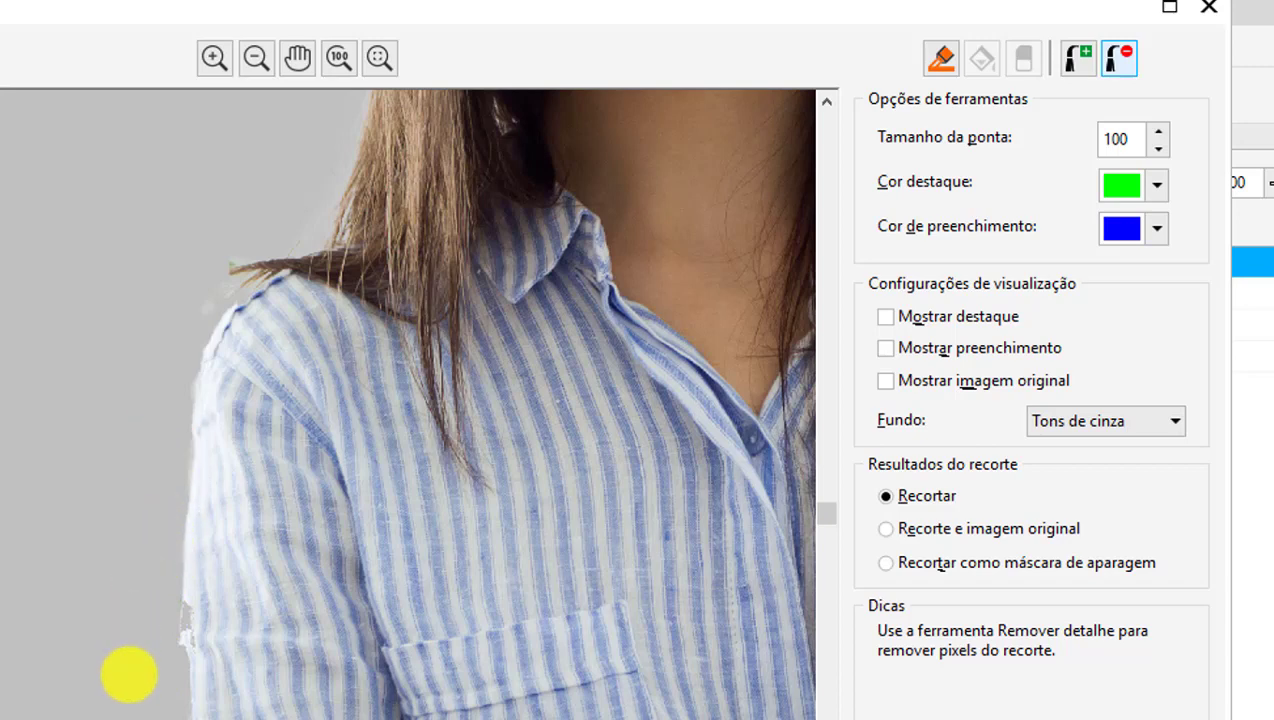
scroll(140, 700, down, 1)
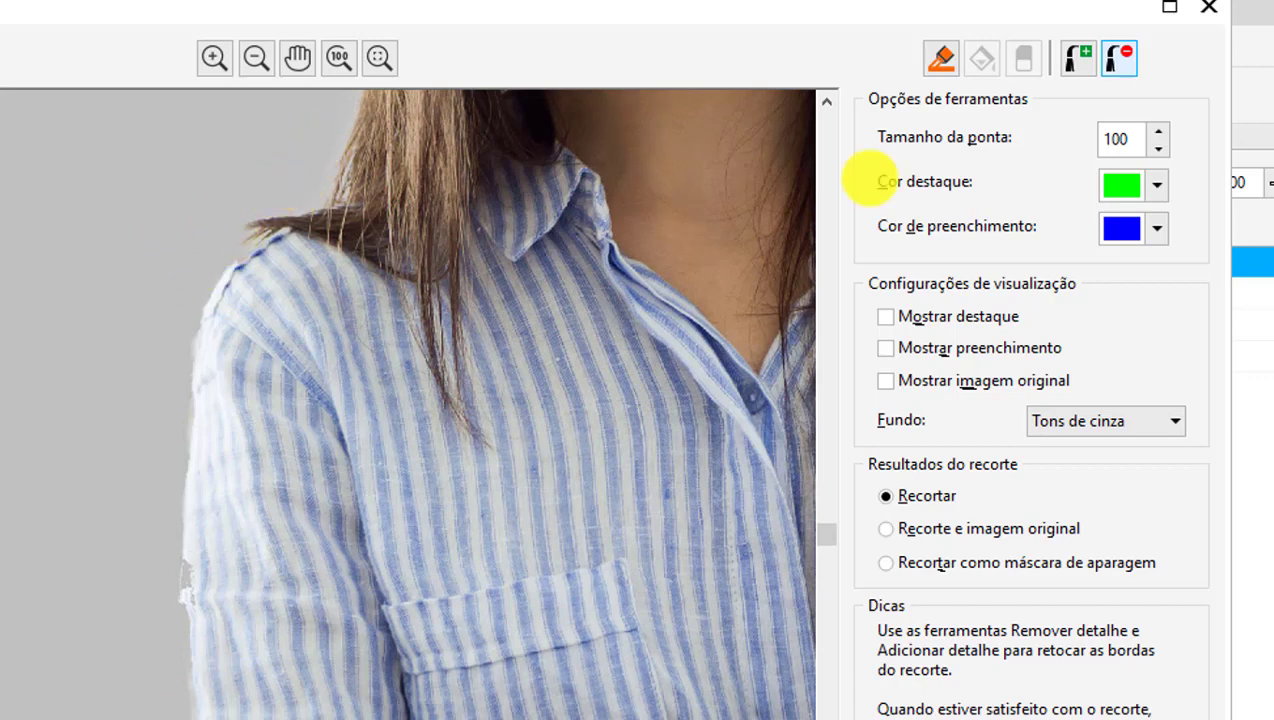
click(1079, 57)
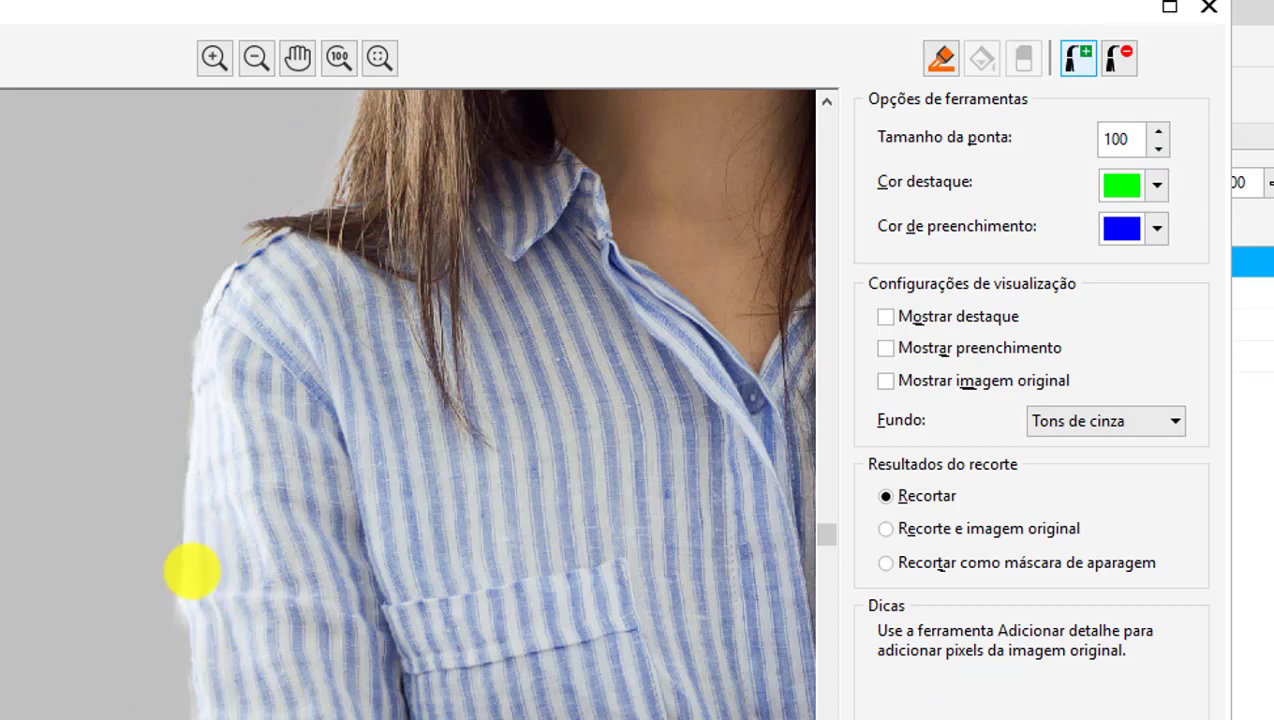
scroll(216, 648, down, 1)
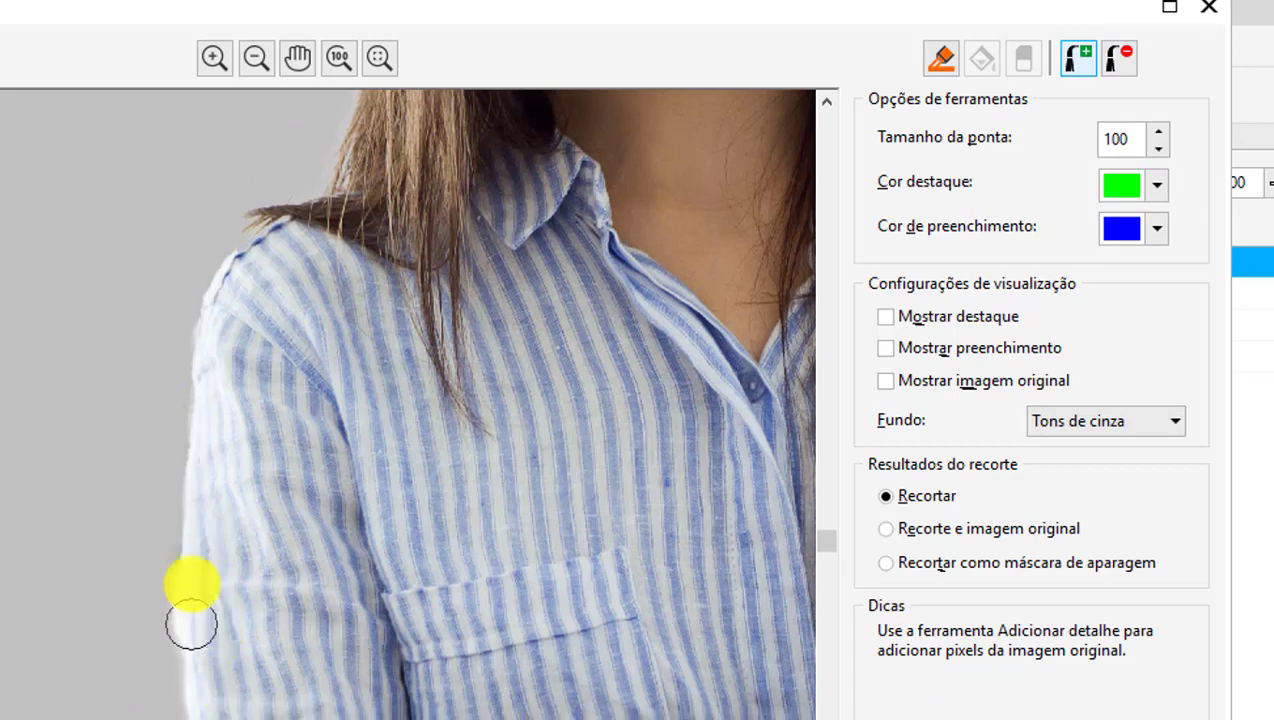
- Erase leftover background pixels along the shirt and sleeve edge with Remove Detail
drag(191, 625, 287, 554)
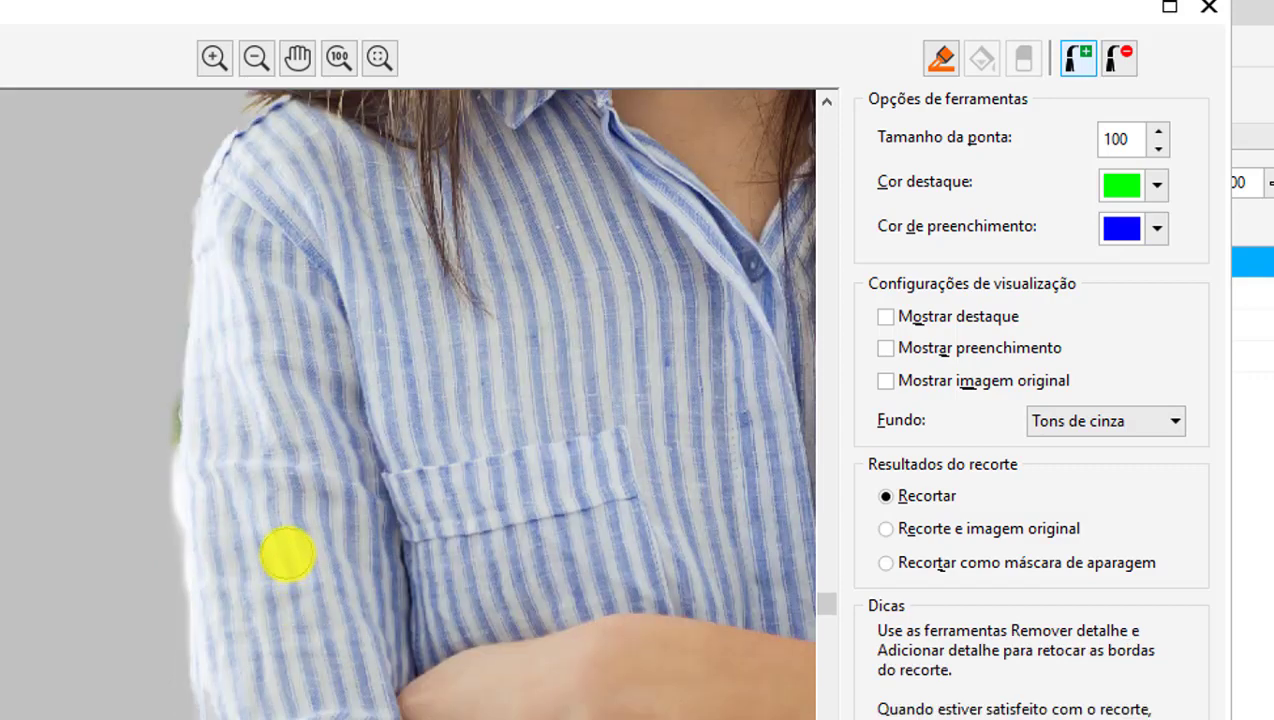
key(z)
click(179, 673)
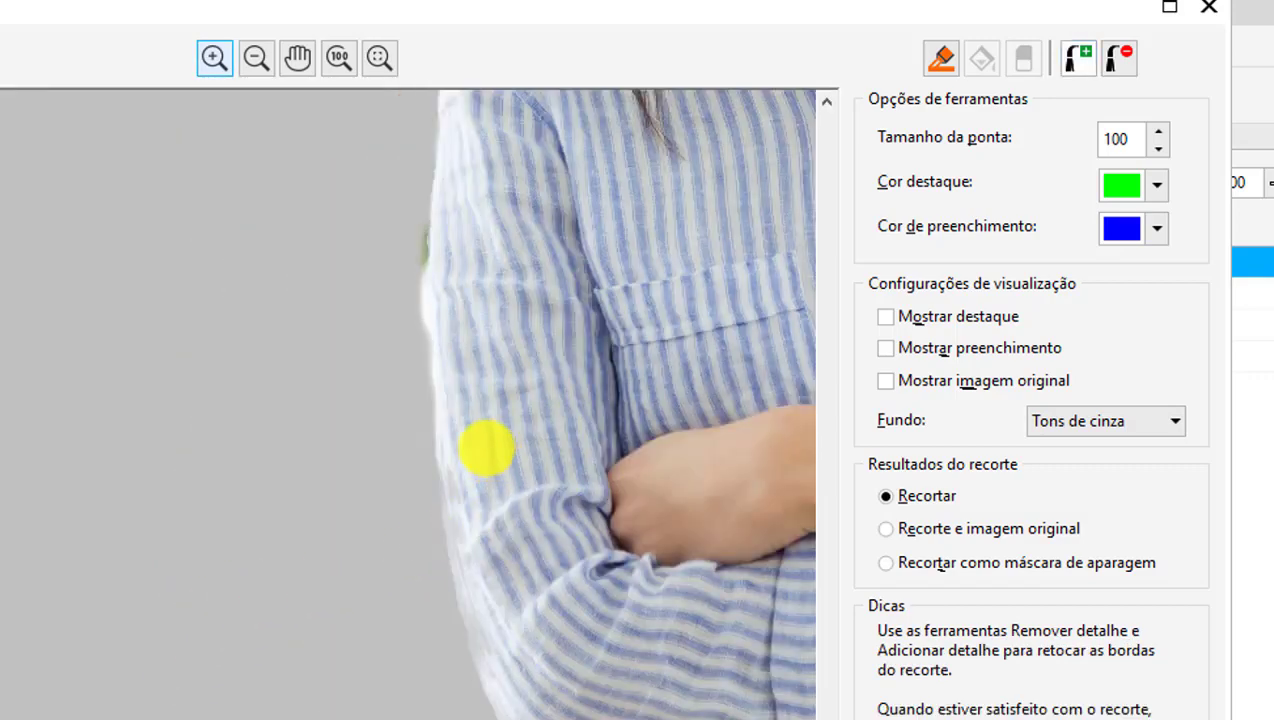
scroll(418, 589, up, 5)
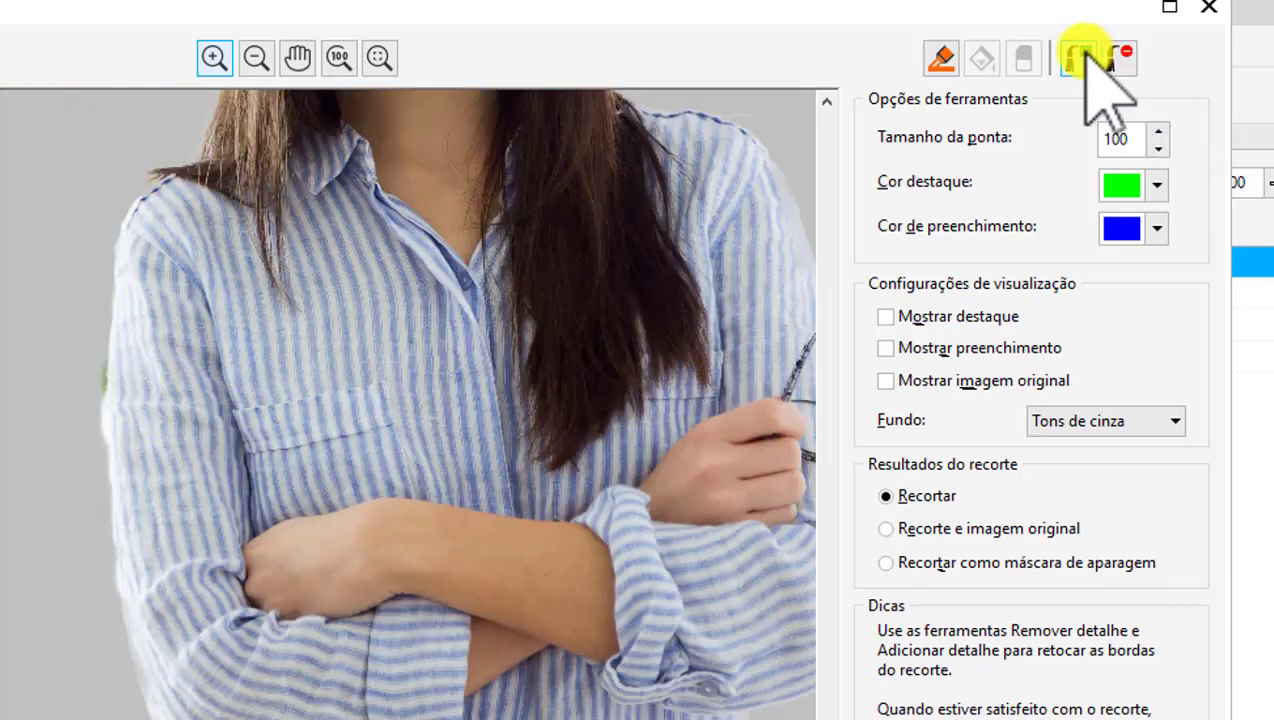
click(1119, 58)
scroll(91, 350, up, 2)
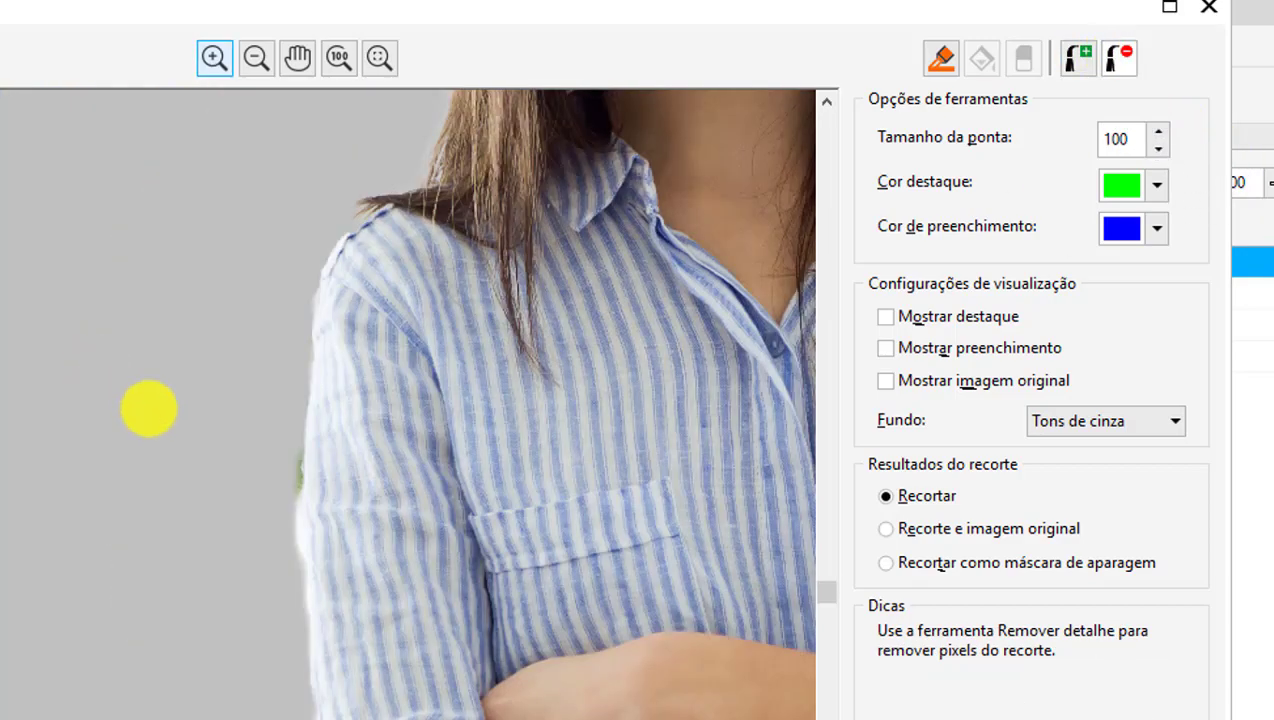
click(276, 494)
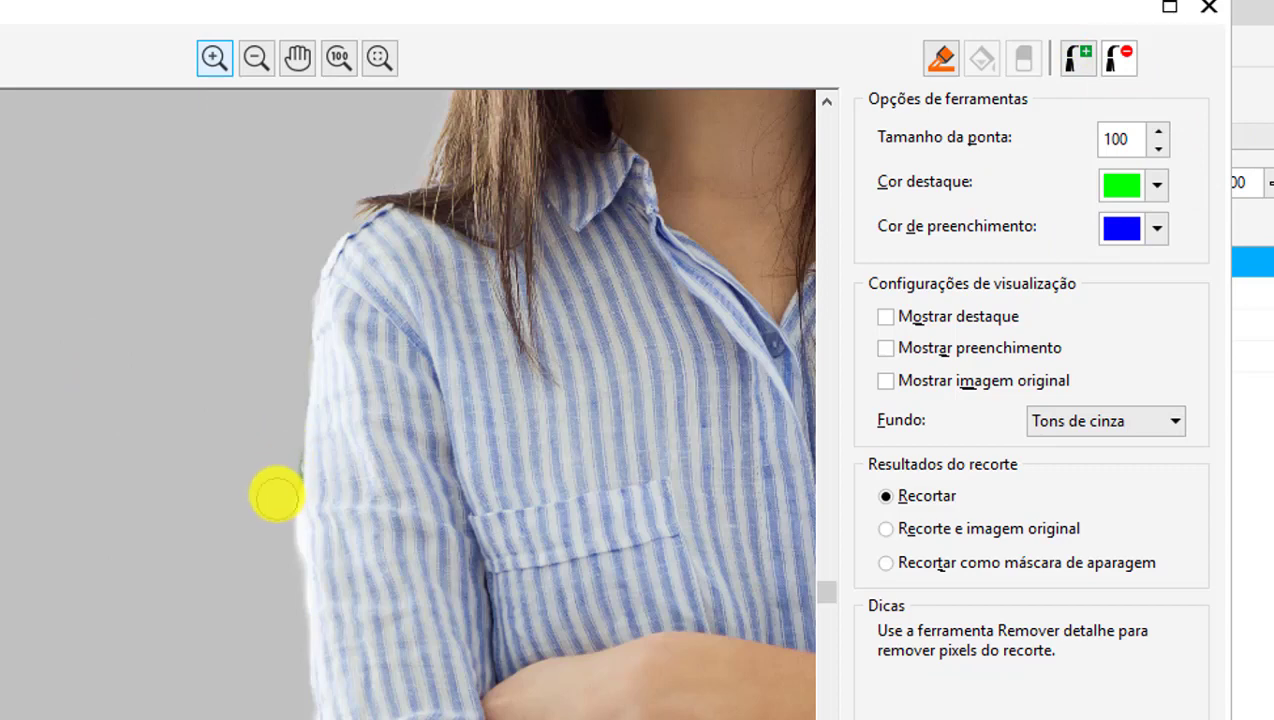
click(281, 489)
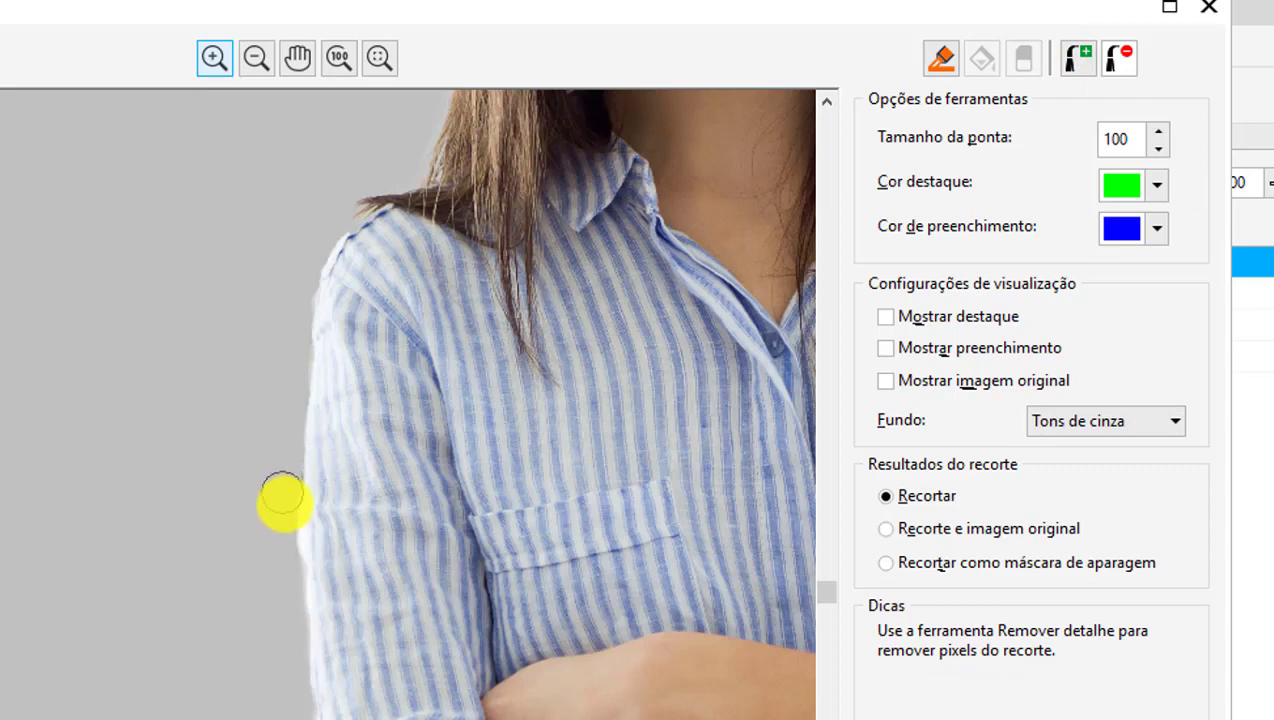
click(282, 464)
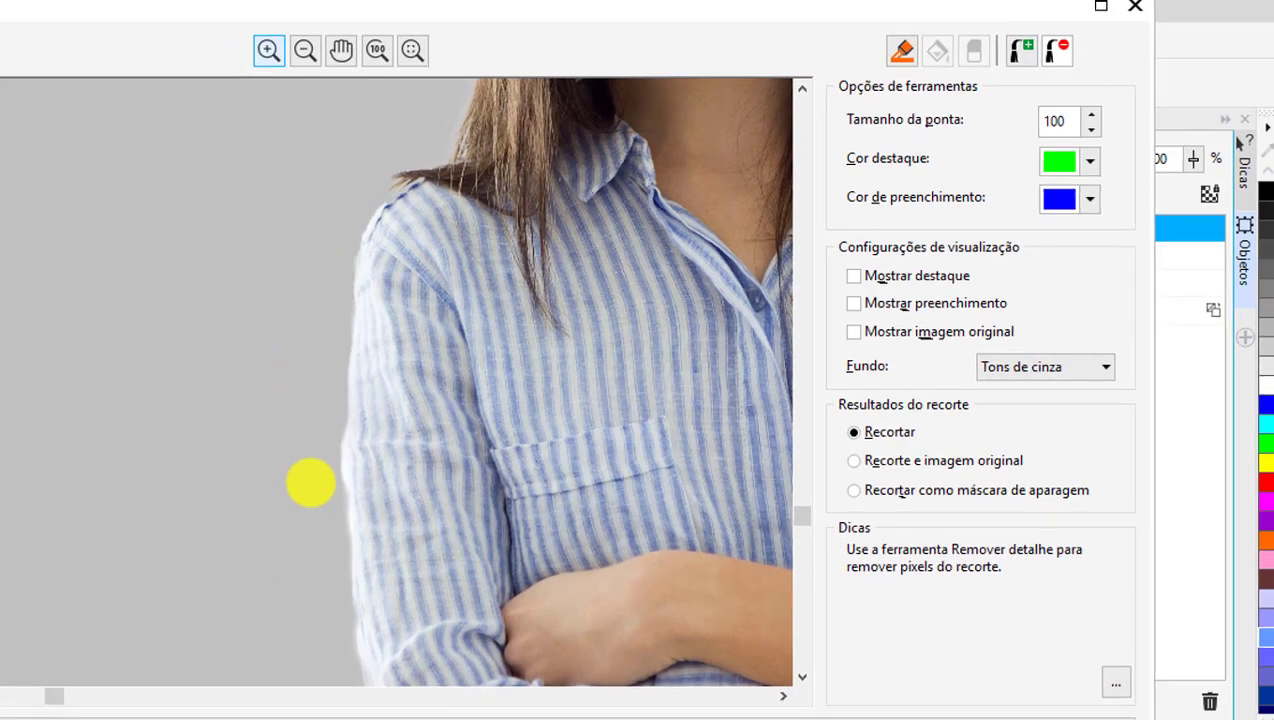
click(324, 580)
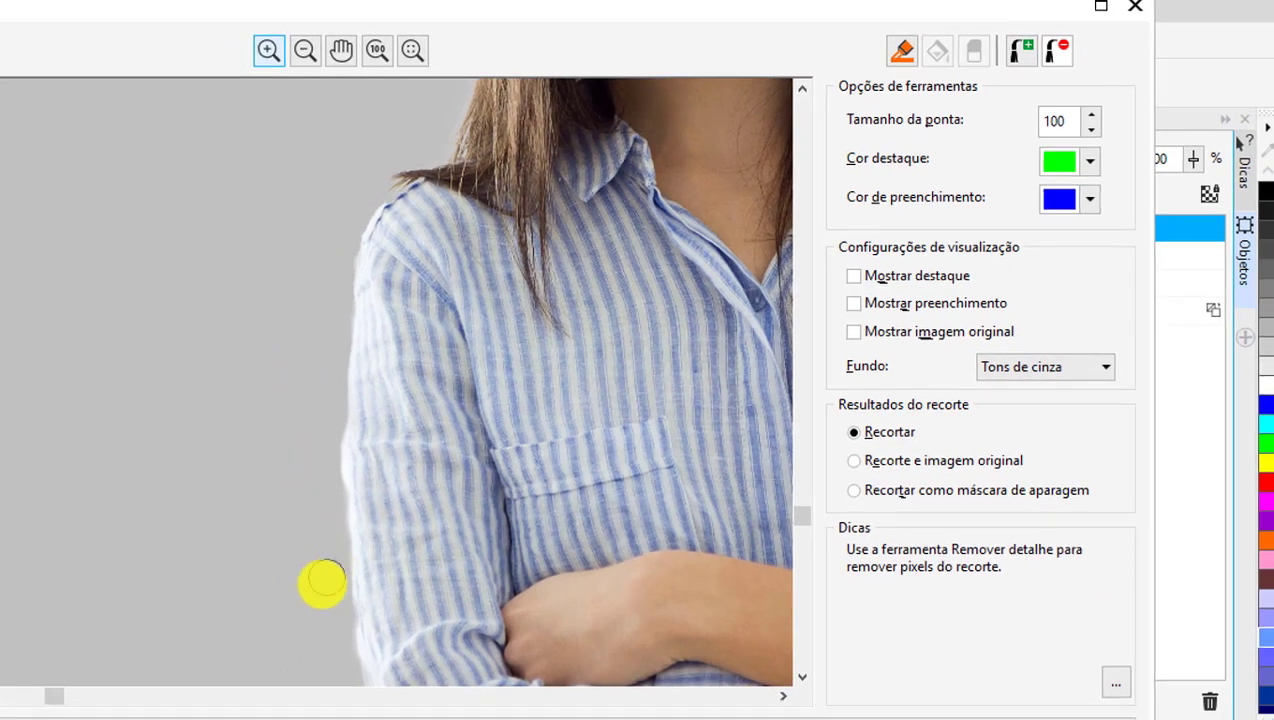
- Set the preview Background to None to view the cutout over transparency
scroll(250, 504, down, 3)
scroll(532, 577, up, 3)
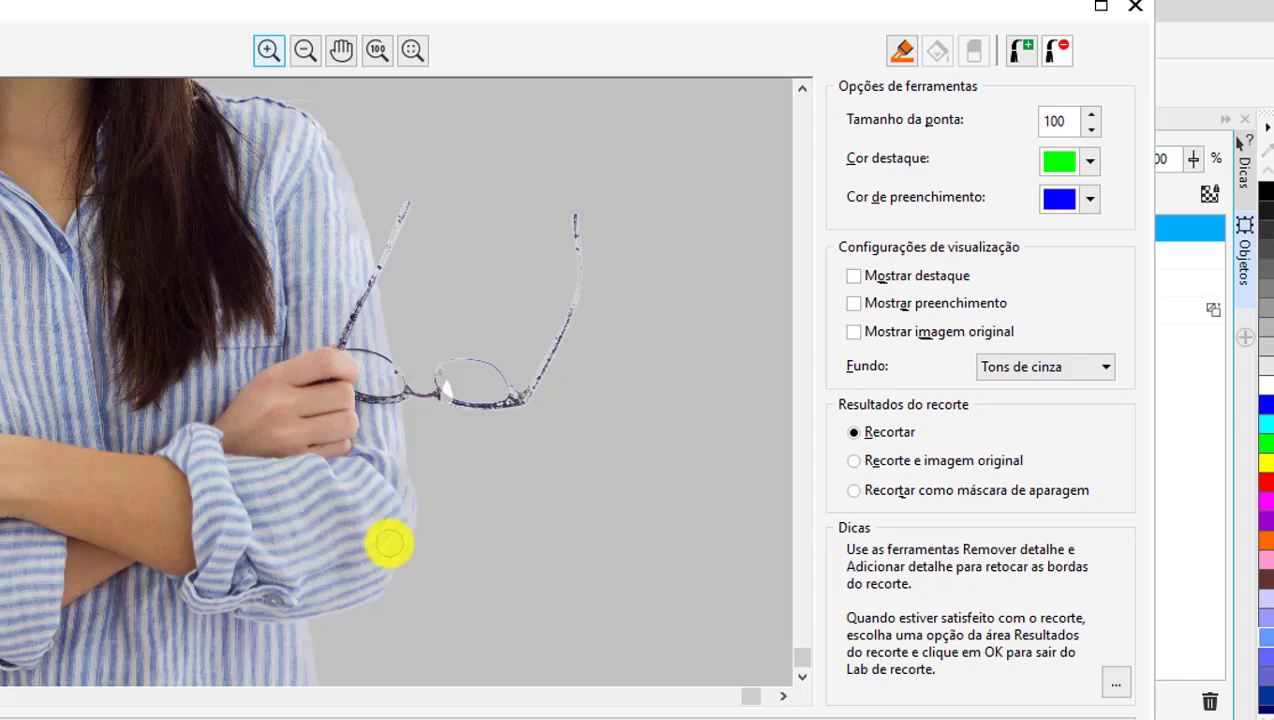
scroll(393, 543, down, 3)
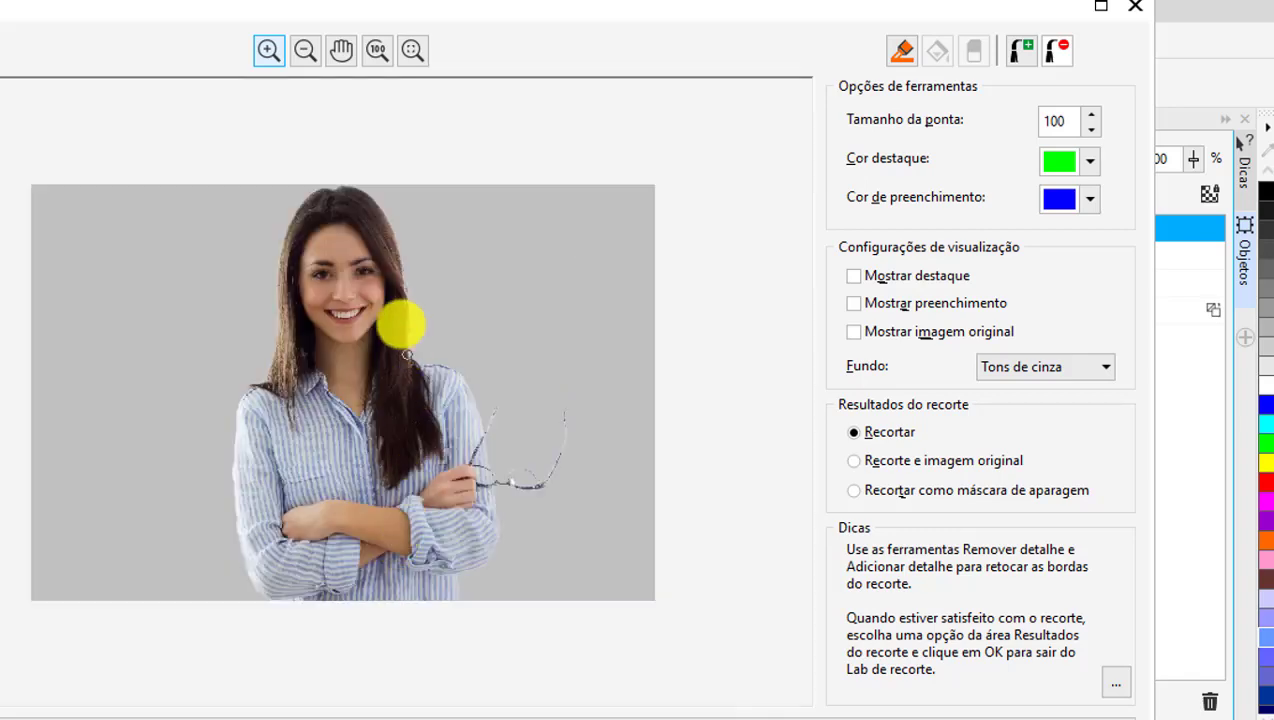
scroll(354, 178, up, 3)
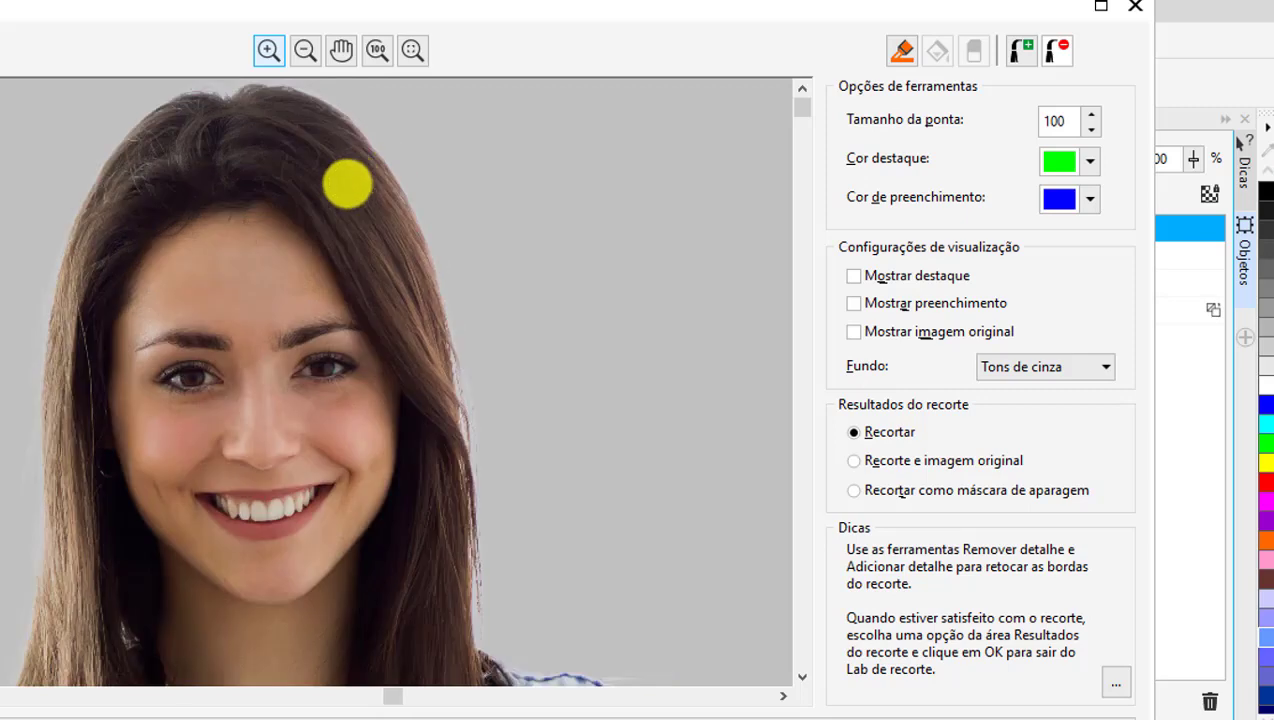
scroll(333, 201, down, 1)
scroll(341, 208, down, 3)
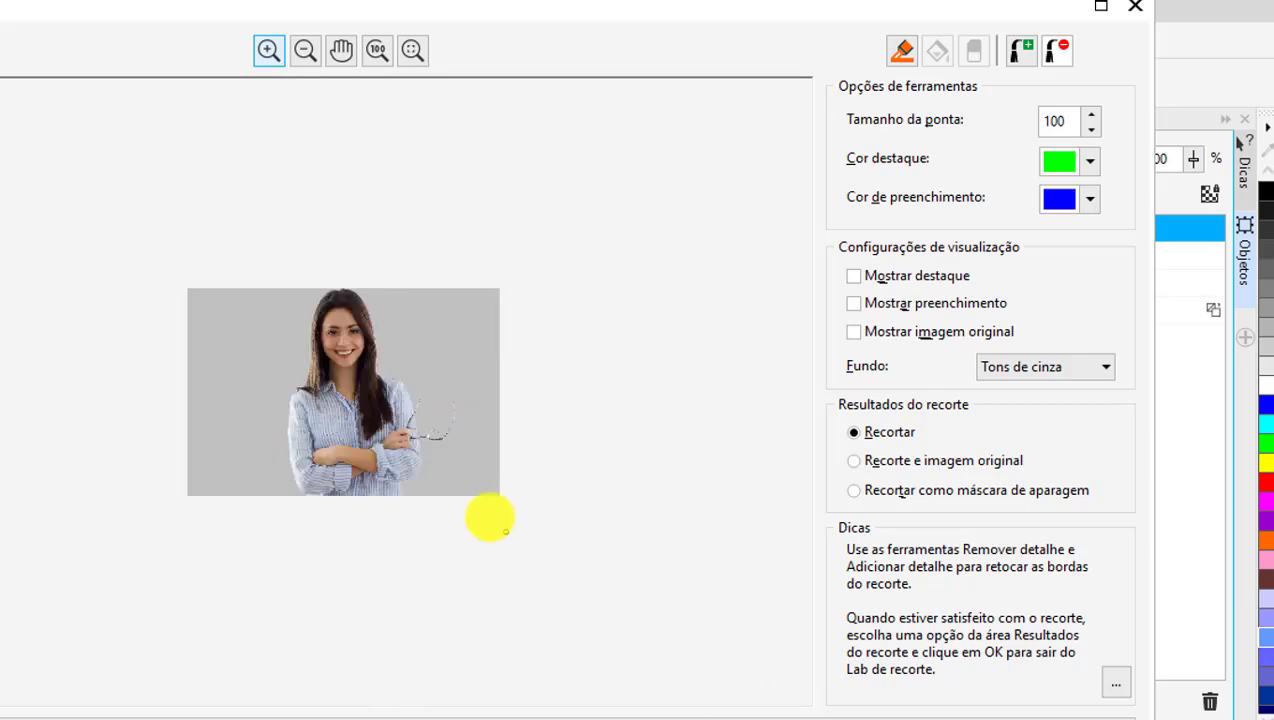
click(1104, 366)
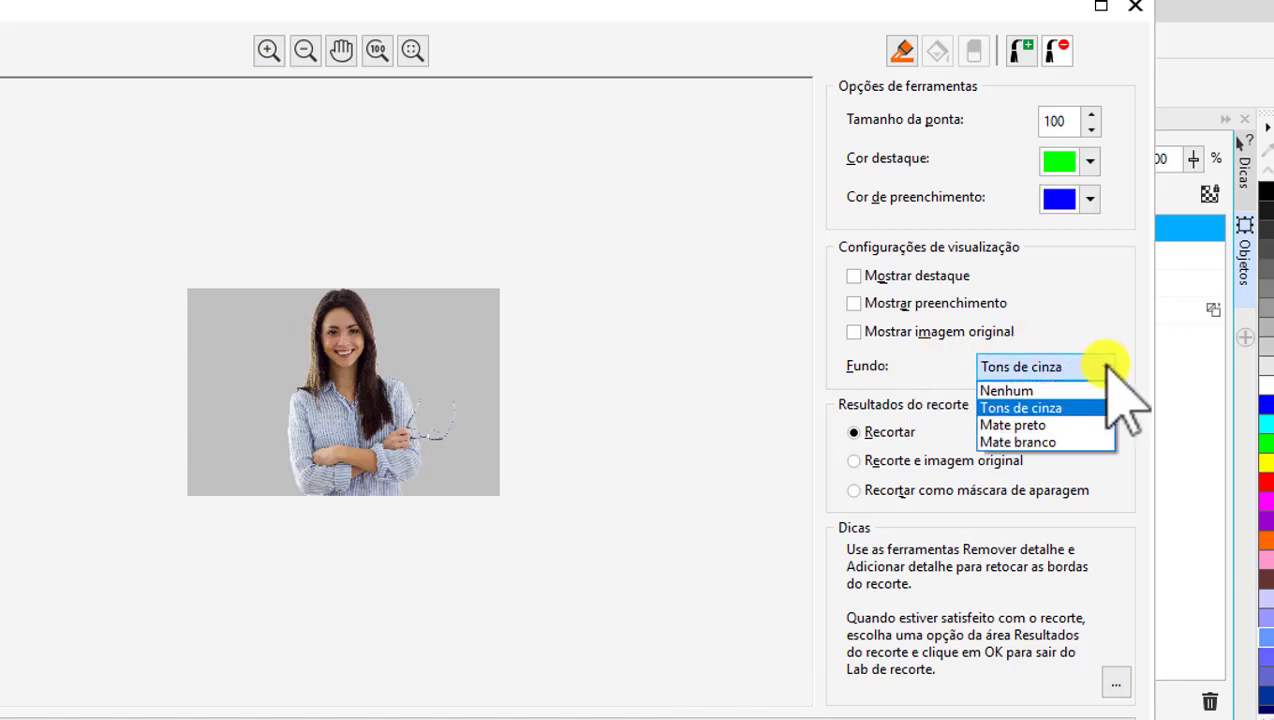
click(1005, 390)
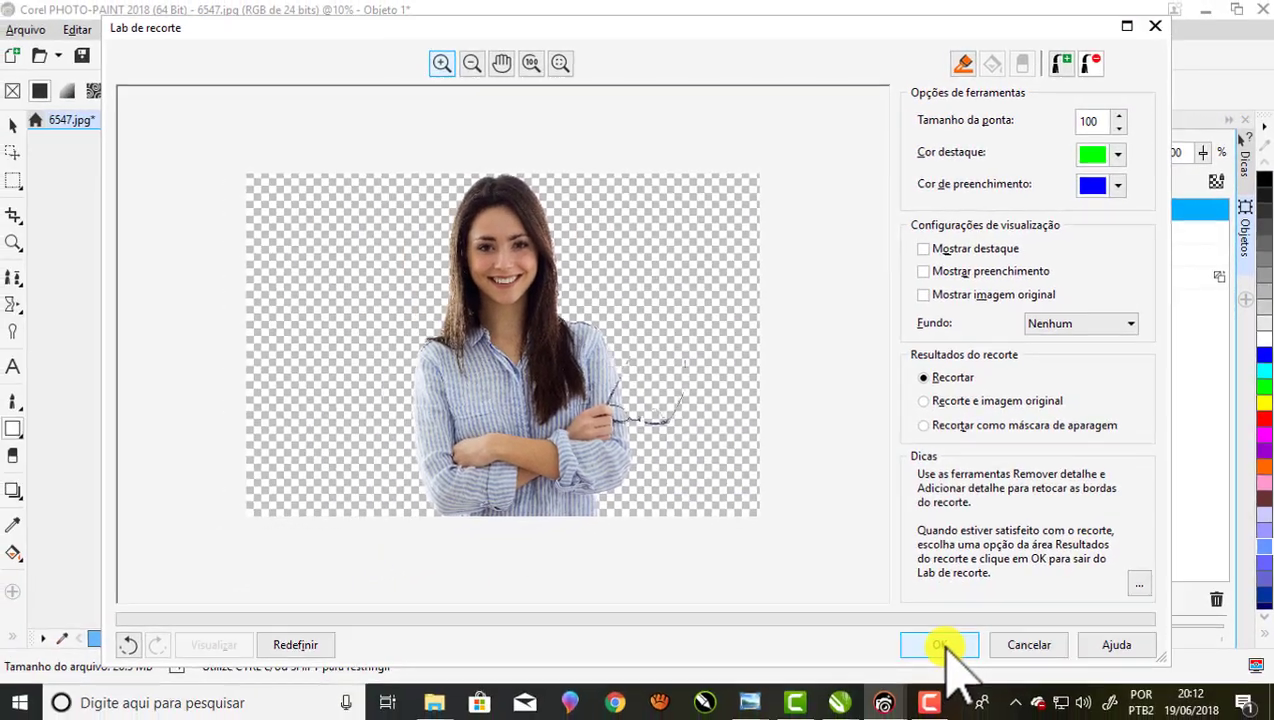
- Apply the cutout, crop the image to a square around the woman, and select Objeto 3
click(945, 647)
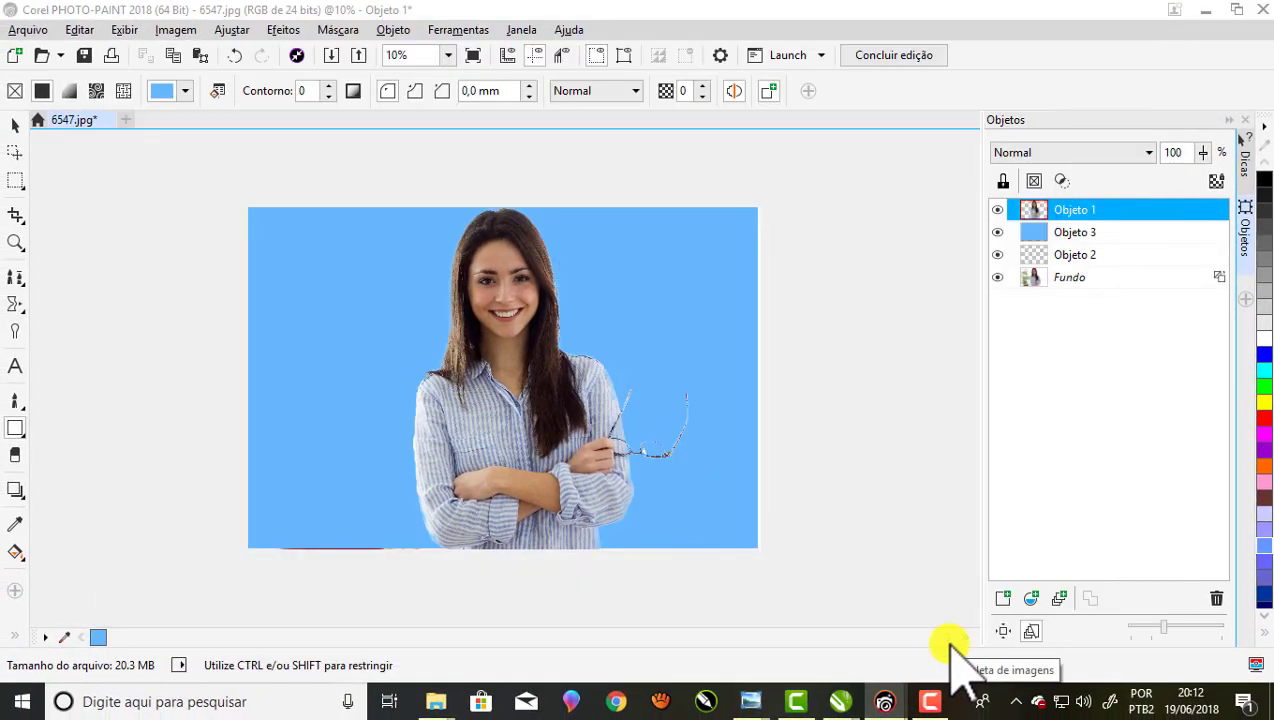
click(15, 215)
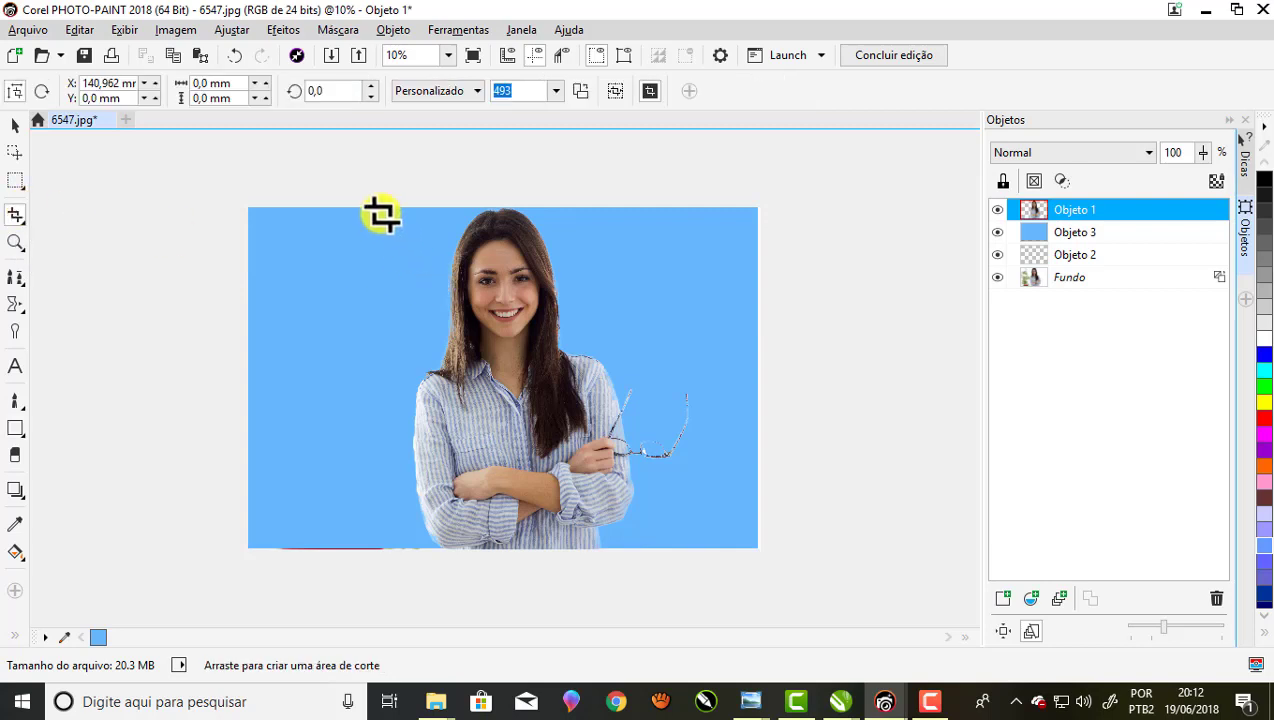
drag(383, 210, 703, 552)
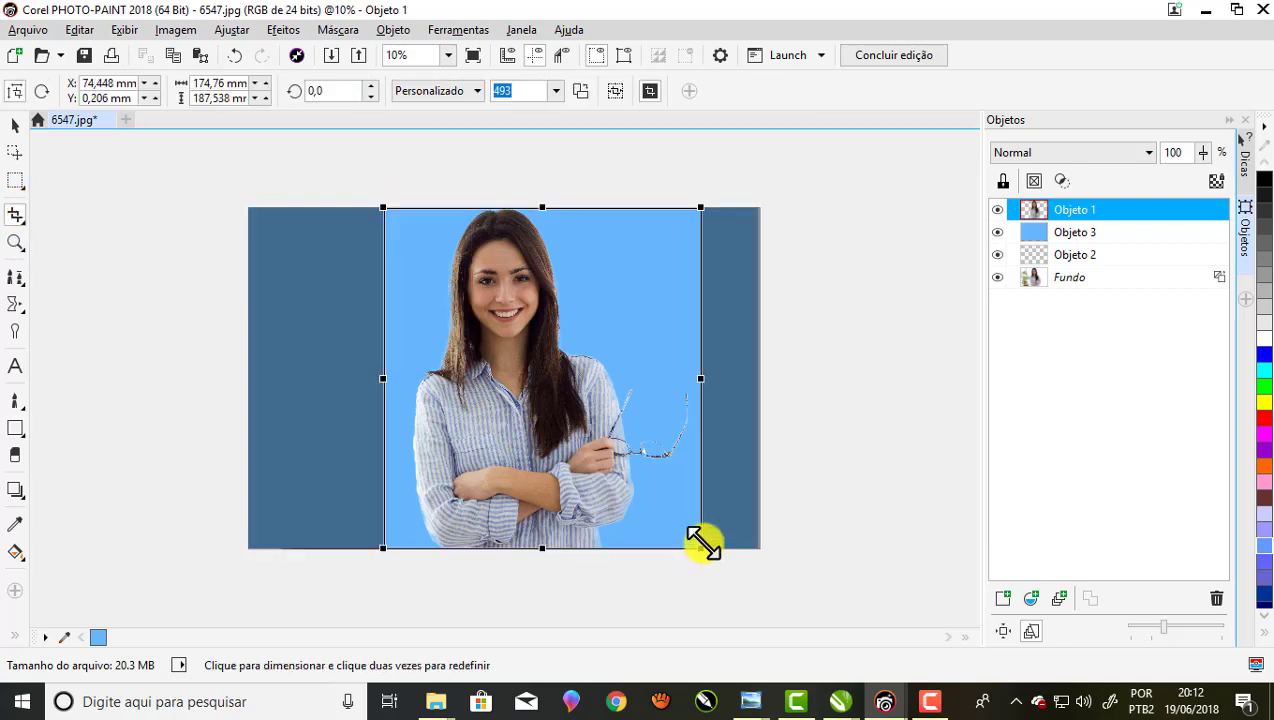
key(Return)
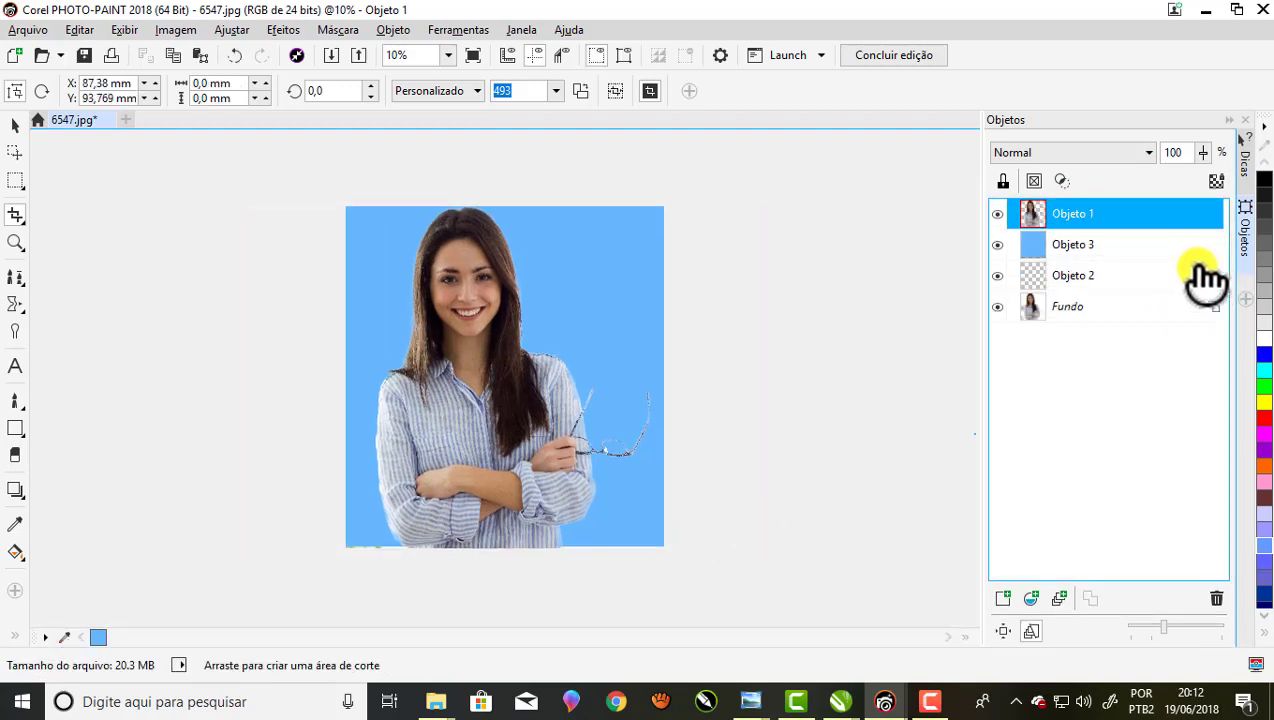
click(1135, 244)
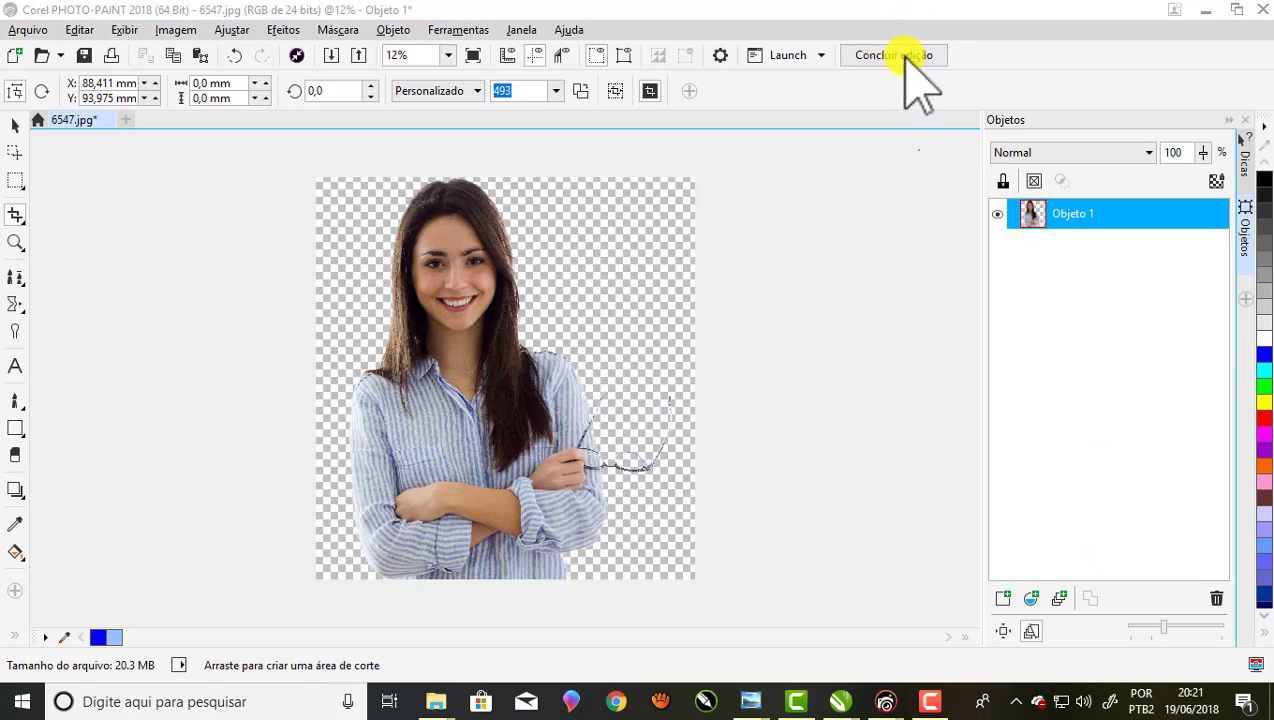
- Finish editing 6547.jpg and save the changes back to the CorelDRAW flyer
click(905, 56)
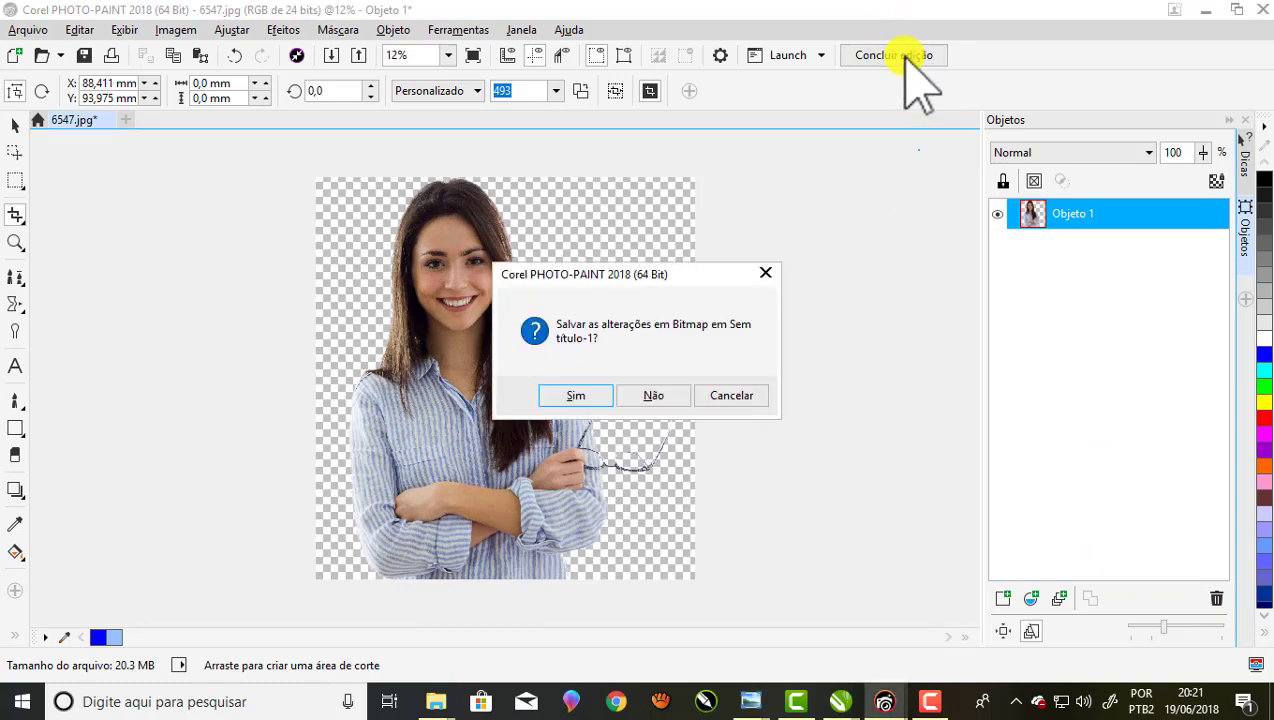
click(576, 396)
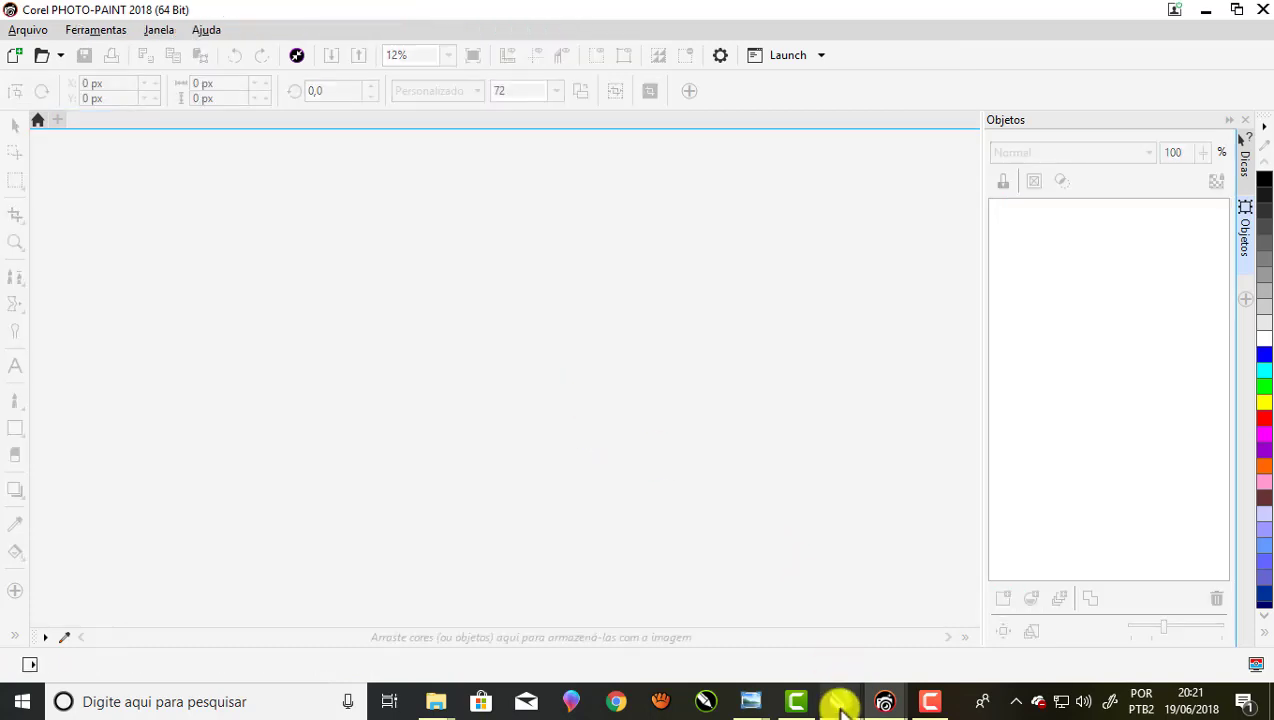
- Shrink the cut-out woman and move her onto the flyer's left side
mouse_move(840, 701)
click(995, 645)
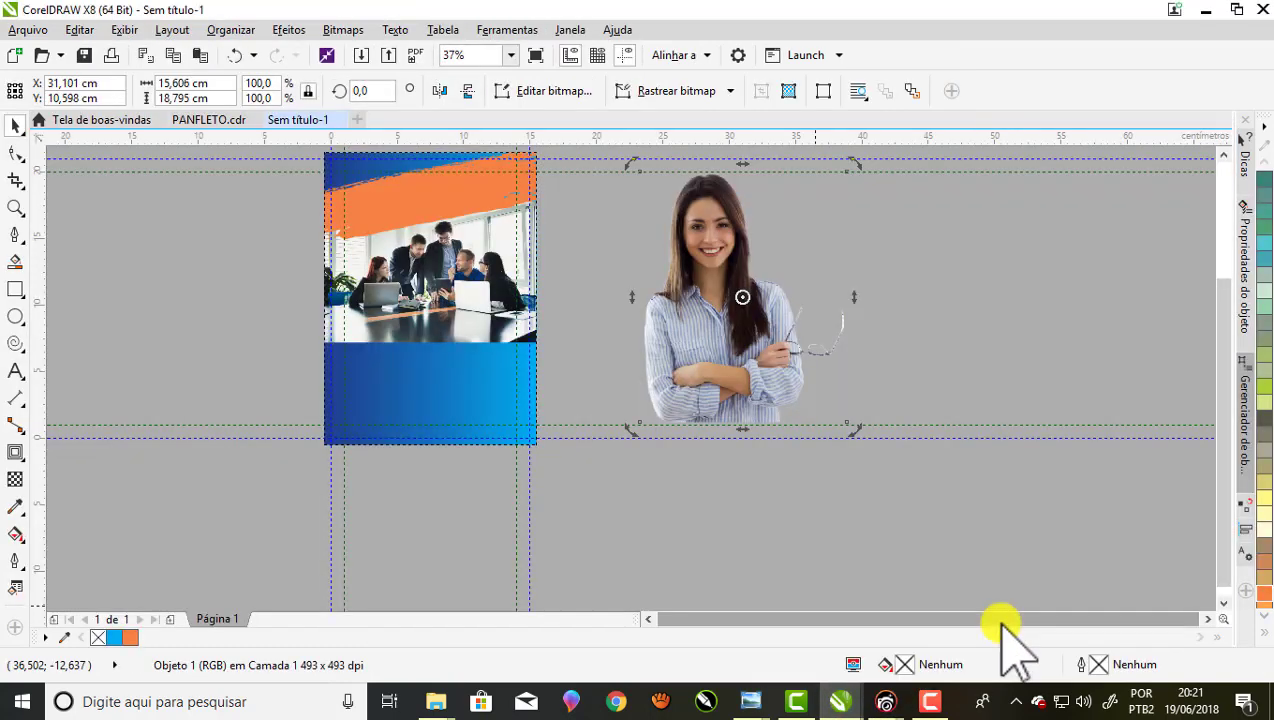
click(938, 327)
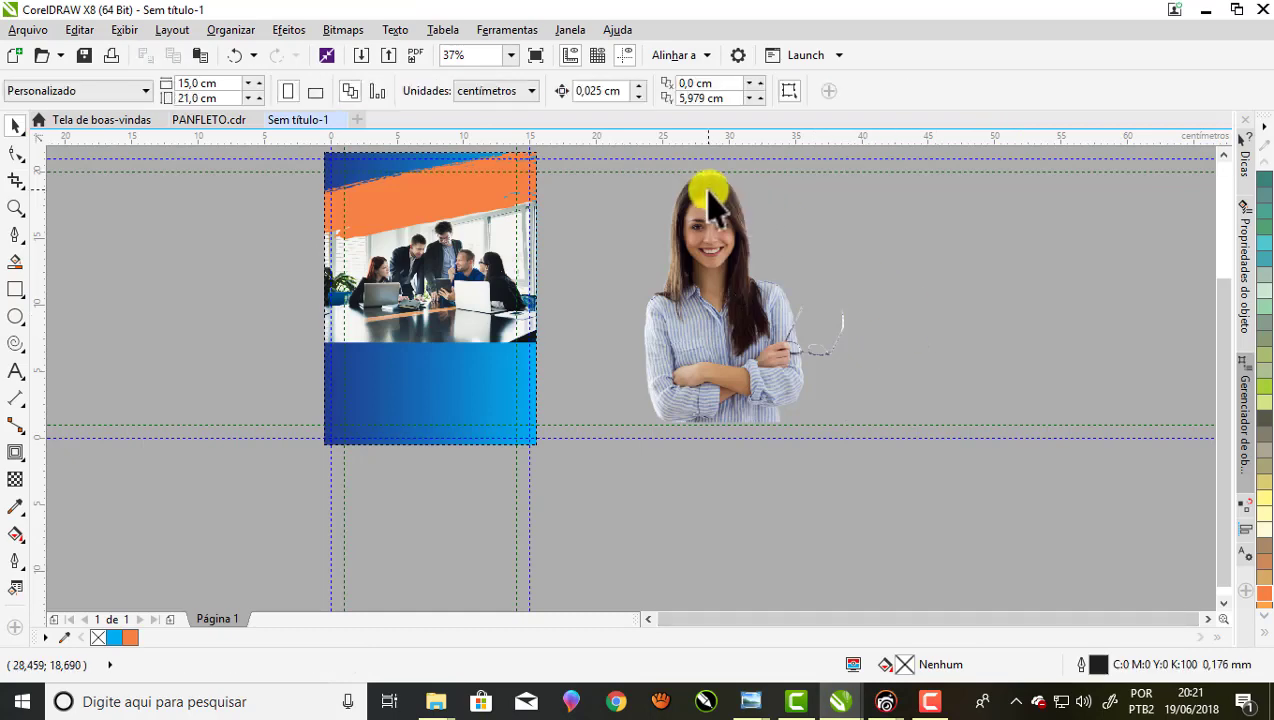
scroll(706, 200, up, 2)
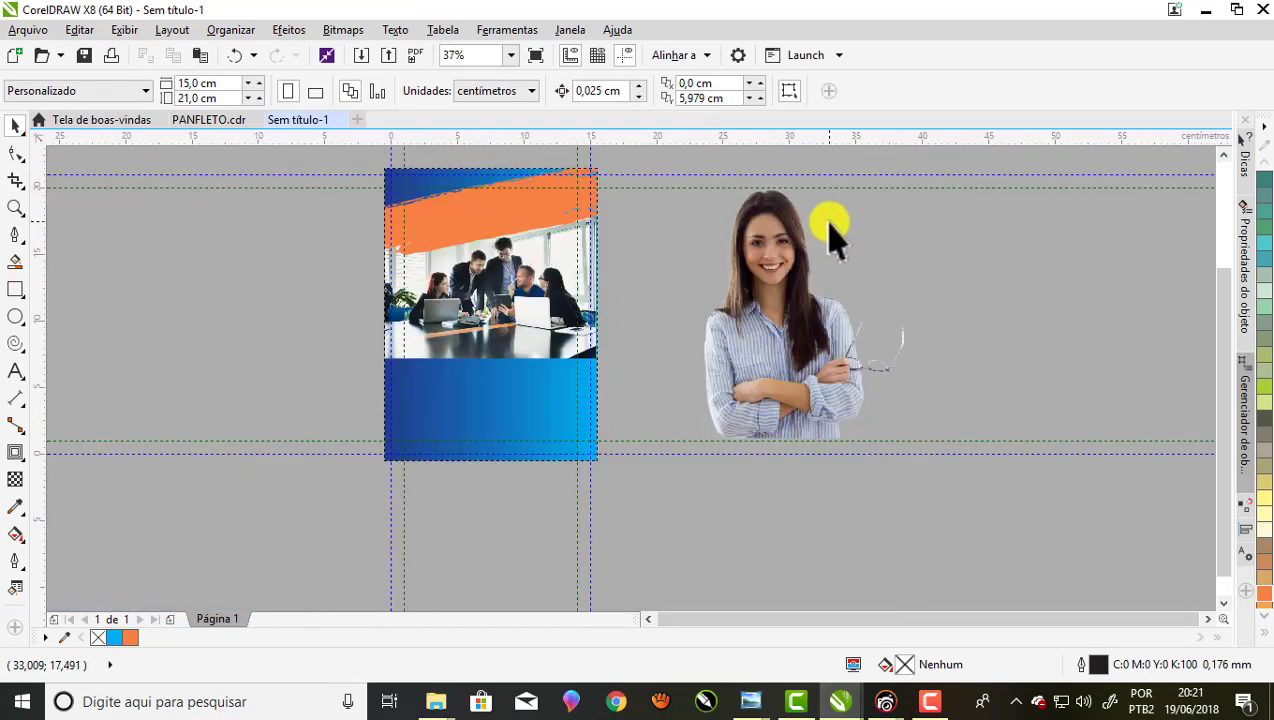
scroll(826, 230, down, 2)
click(770, 300)
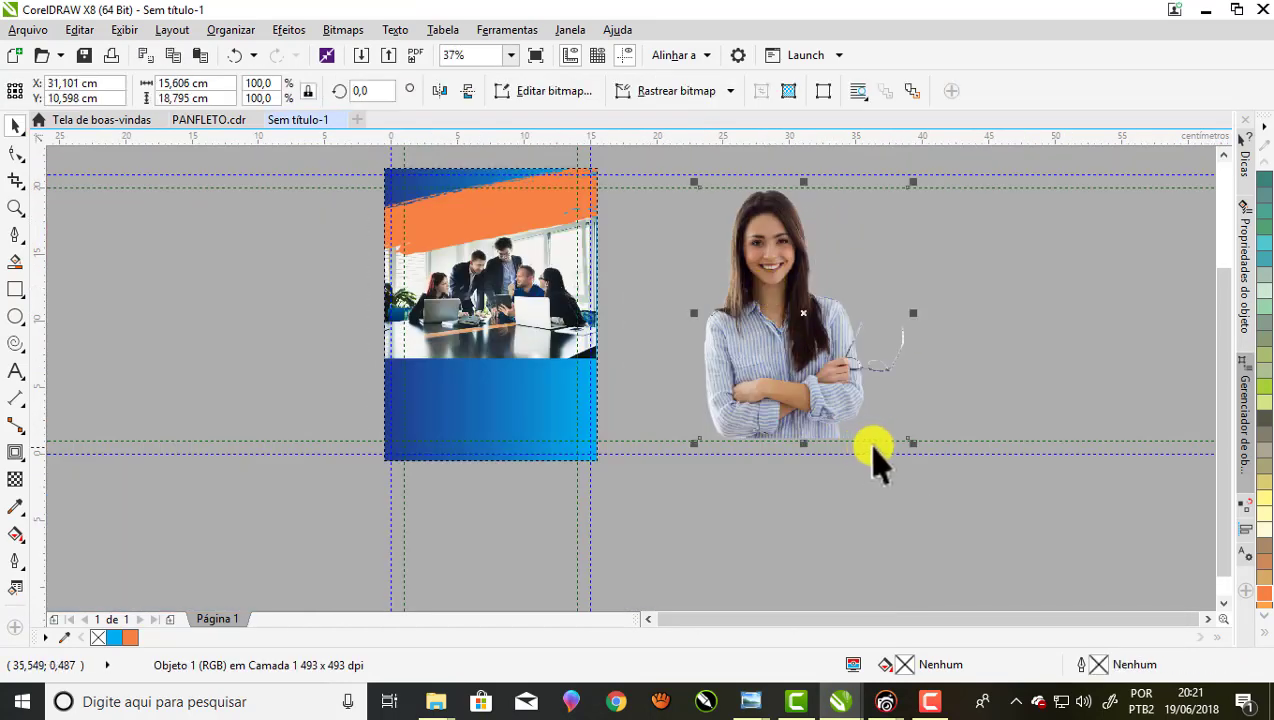
drag(908, 440, 840, 350)
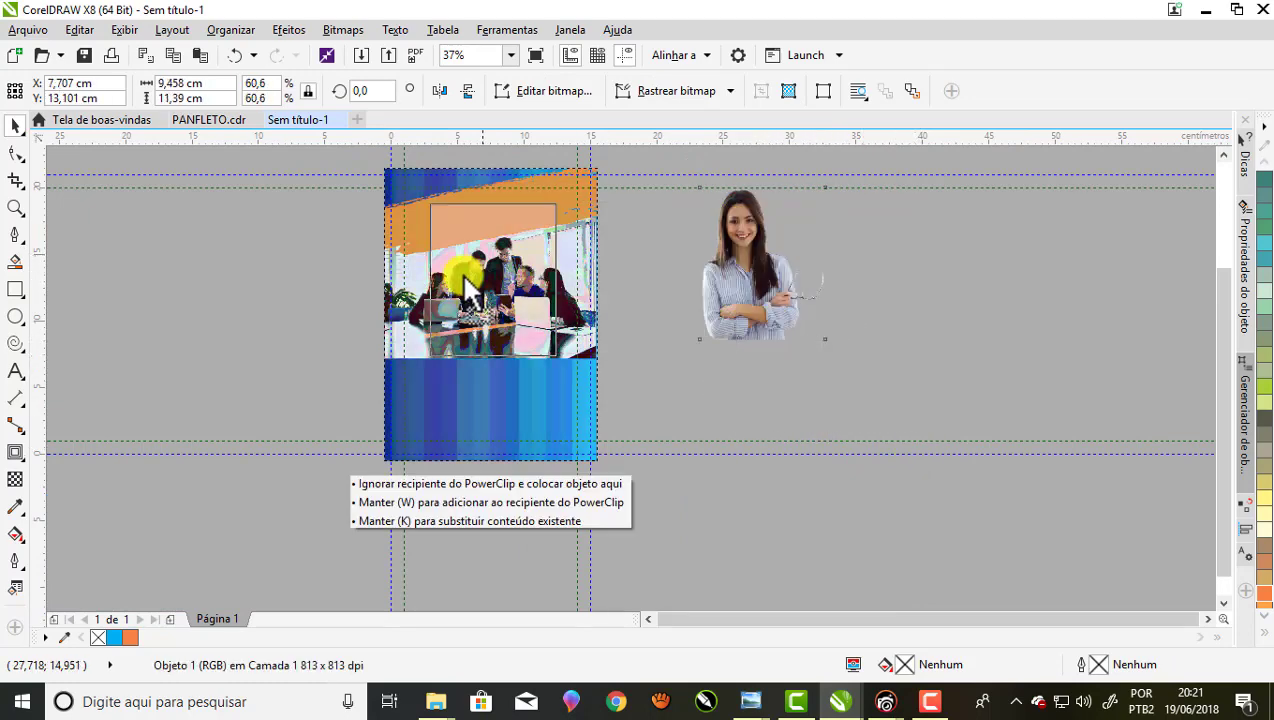
drag(759, 253, 398, 242)
- Scale the woman to about 7.5 × 9.0 cm and align her with the flyer's left edge
scroll(385, 222, up, 2)
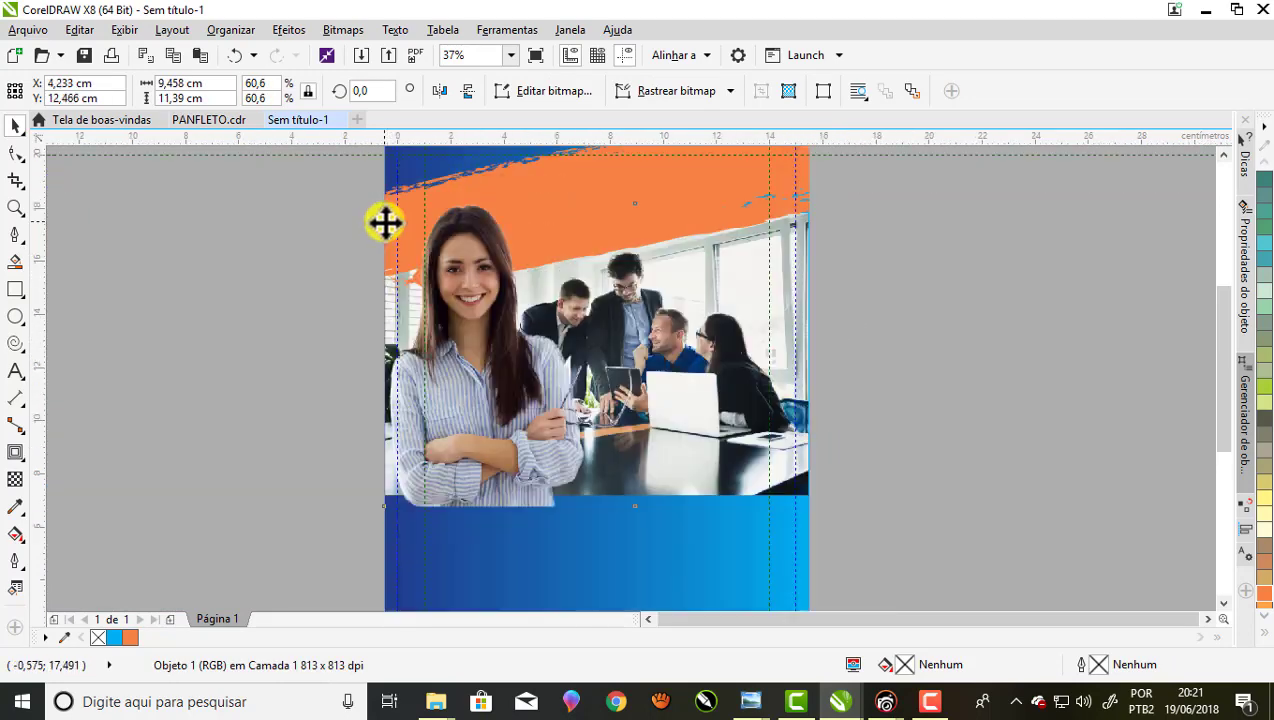
click(468, 320)
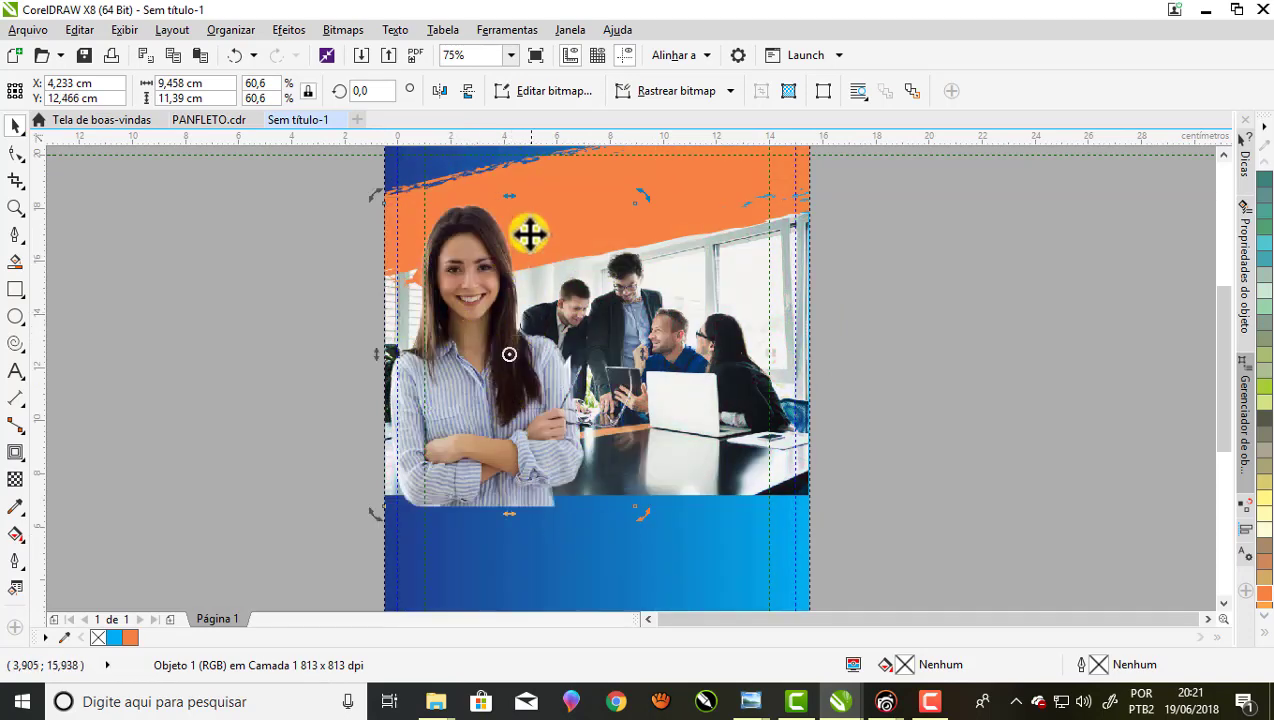
click(588, 250)
drag(642, 199, 606, 262)
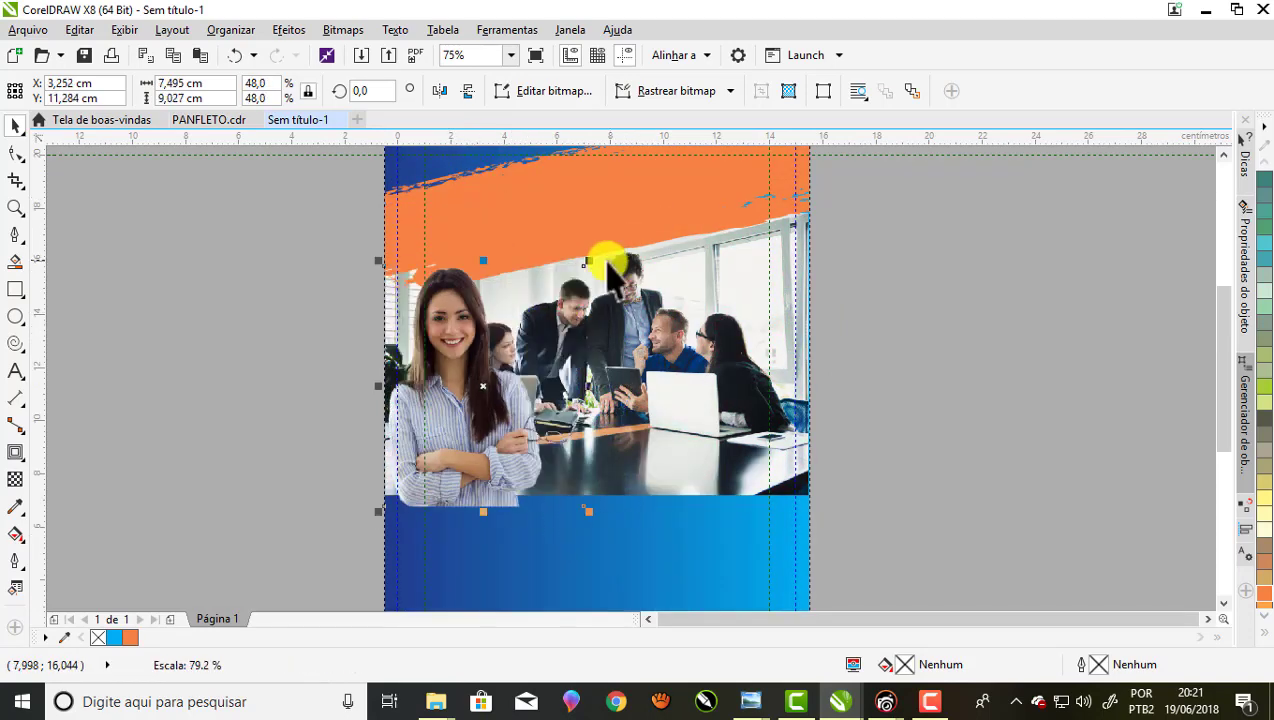
drag(436, 311, 463, 299)
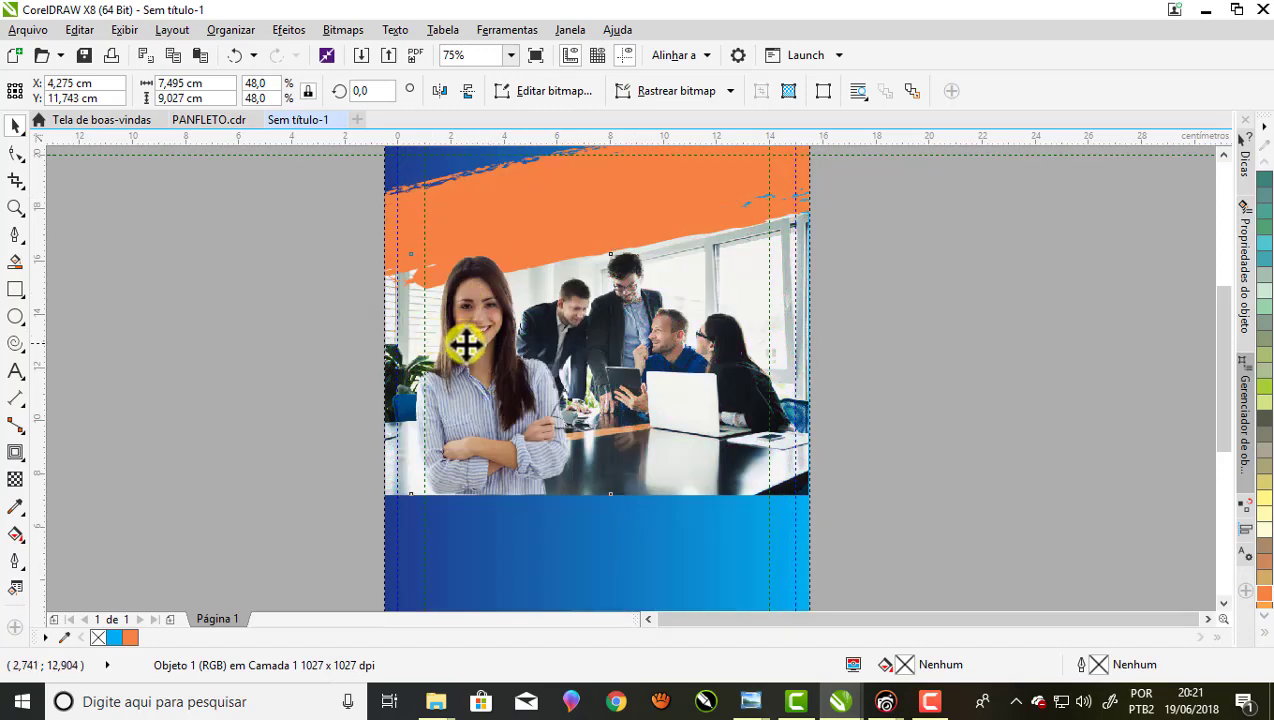
drag(466, 344, 452, 344)
scroll(378, 412, up, 1)
scroll(398, 432, down, 1)
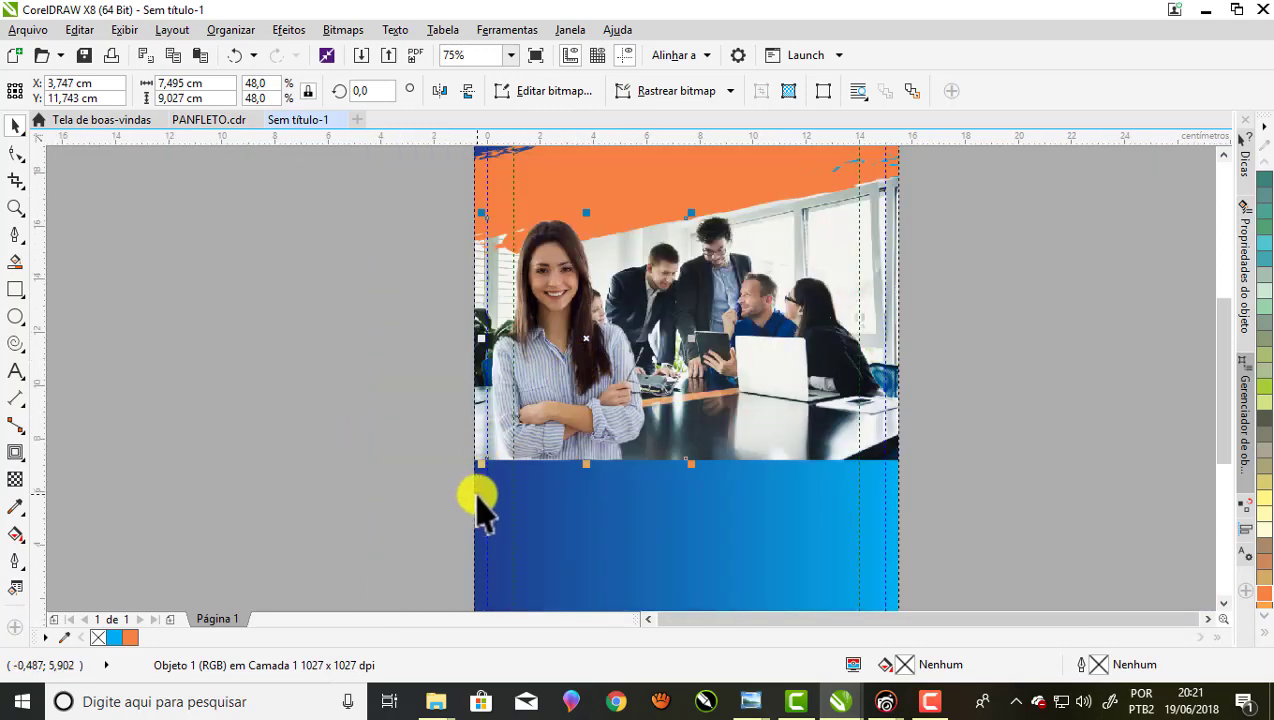
scroll(478, 510, up, 3)
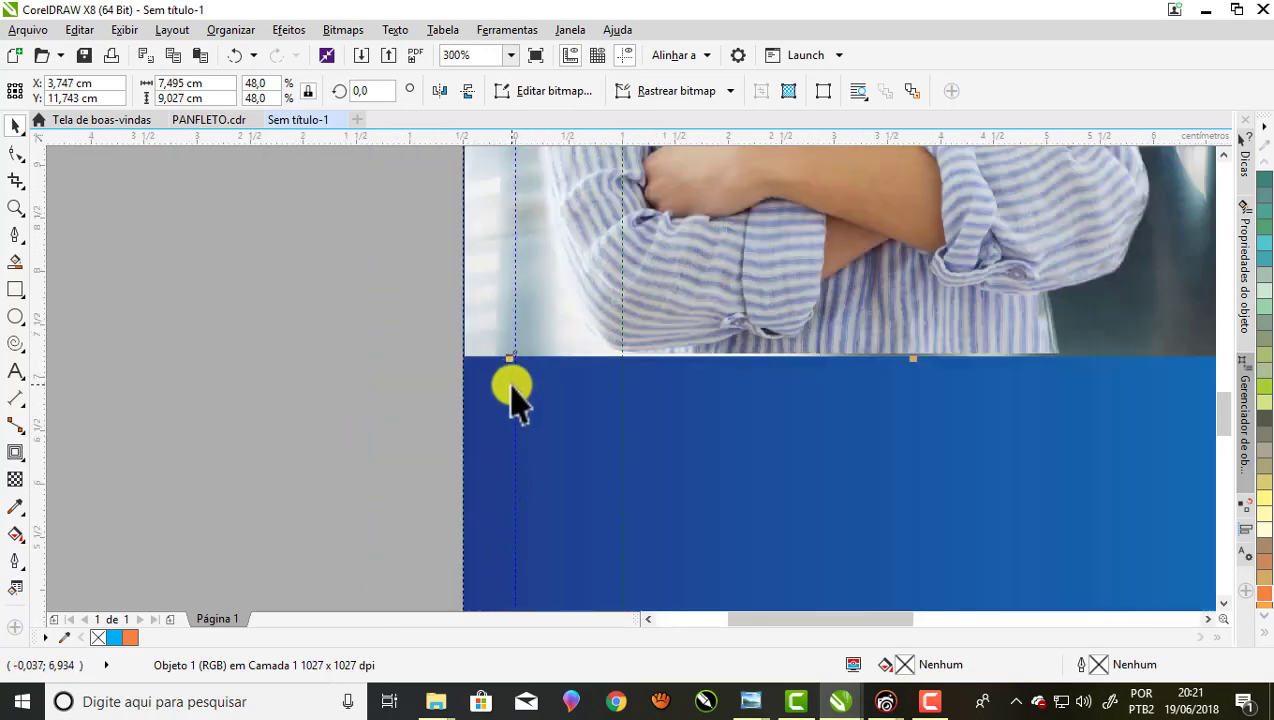
scroll(513, 400, down, 2)
scroll(532, 276, down, 1)
scroll(612, 304, up, 2)
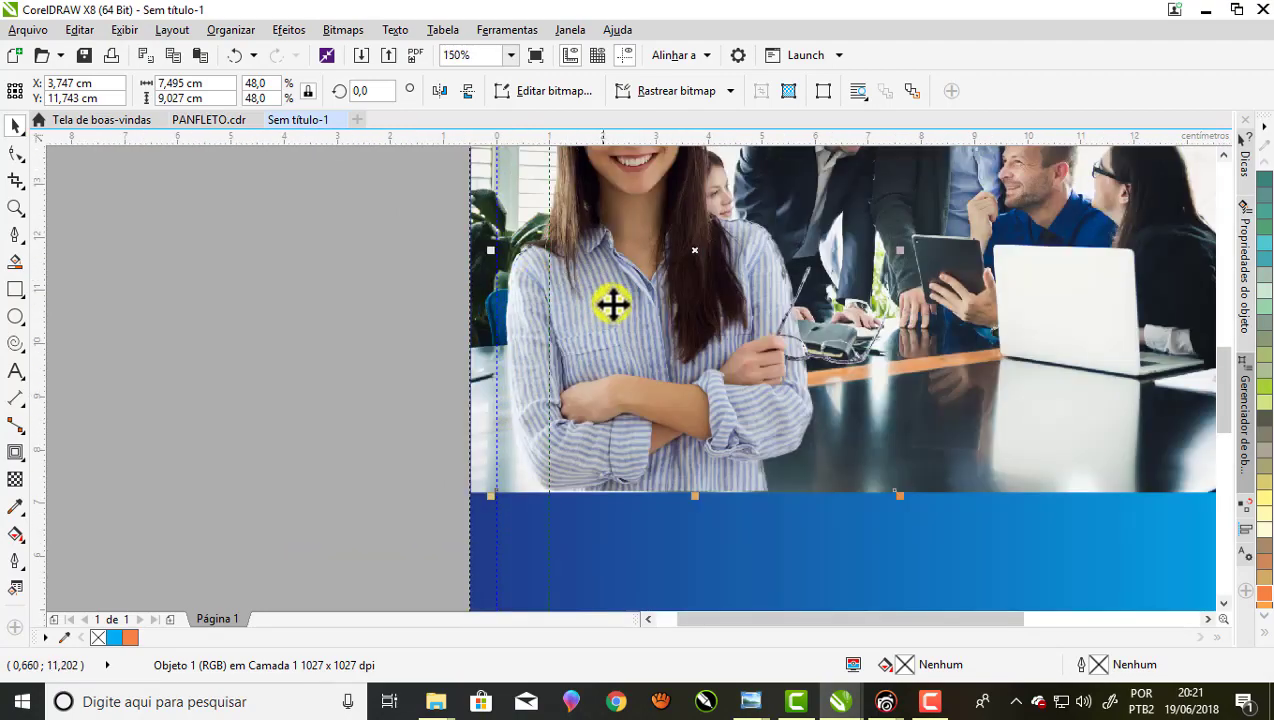
drag(620, 310, 612, 311)
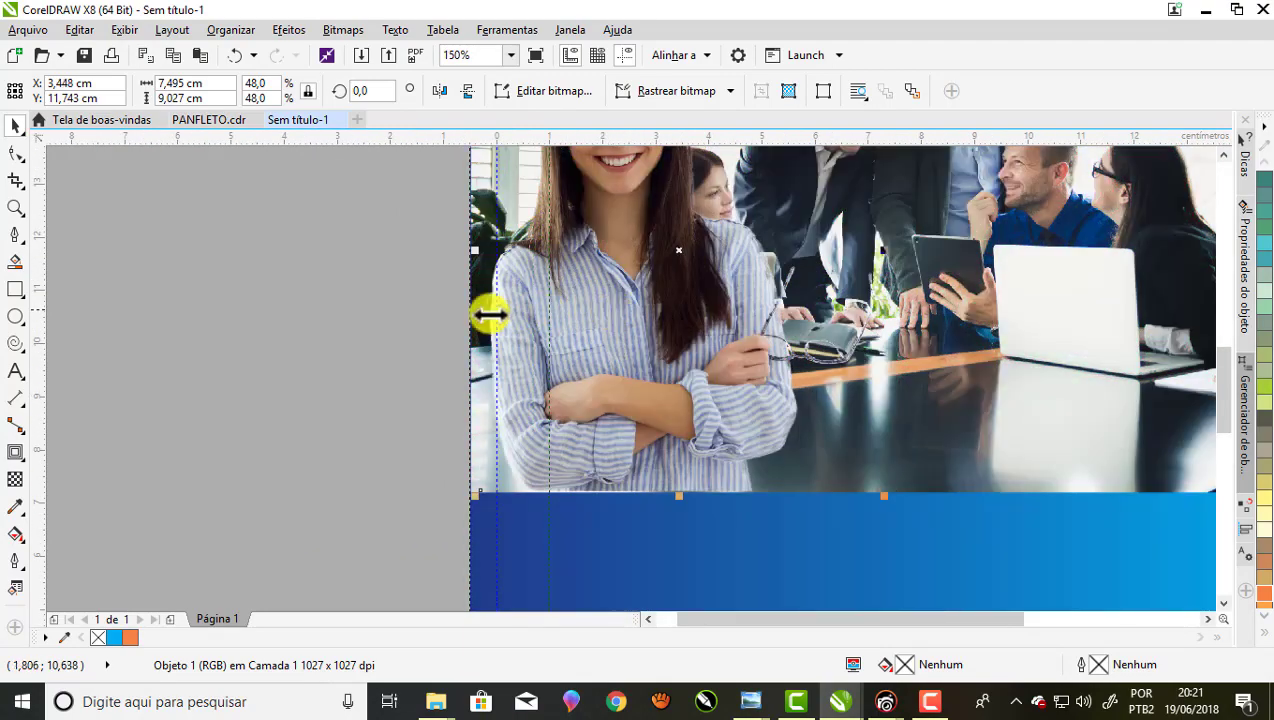
scroll(489, 314, up, 2)
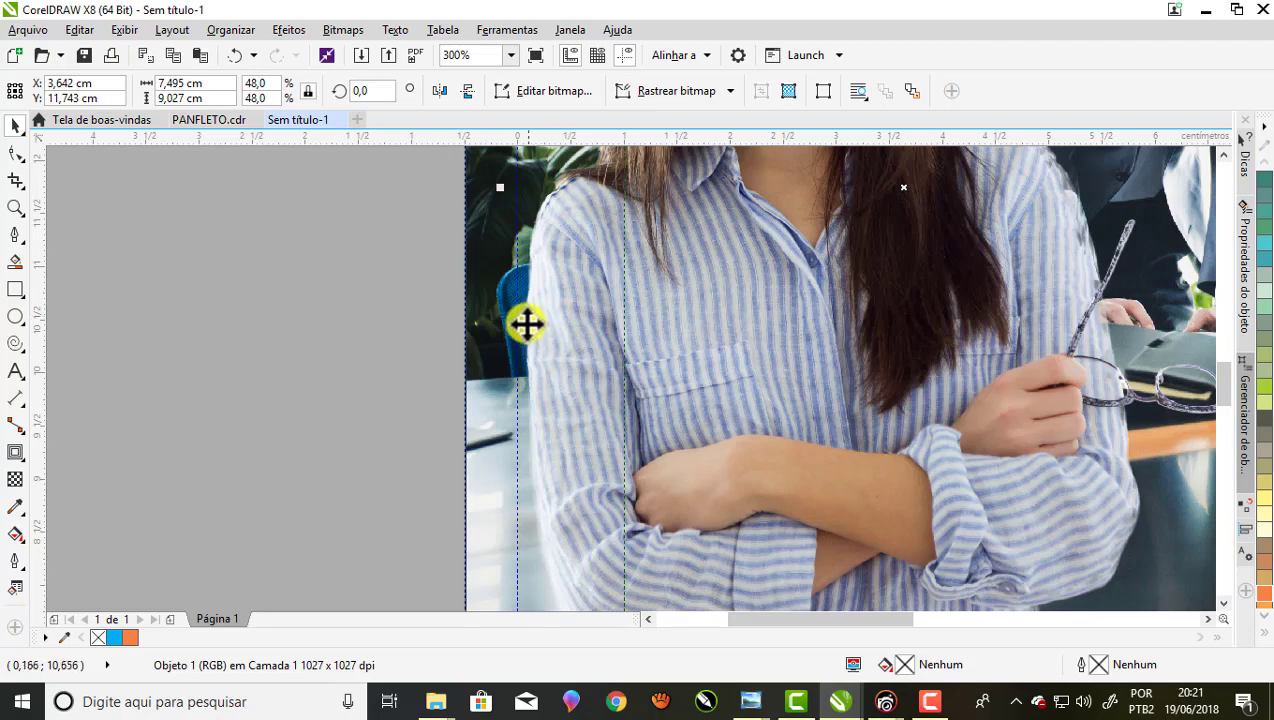
scroll(525, 314, down, 2)
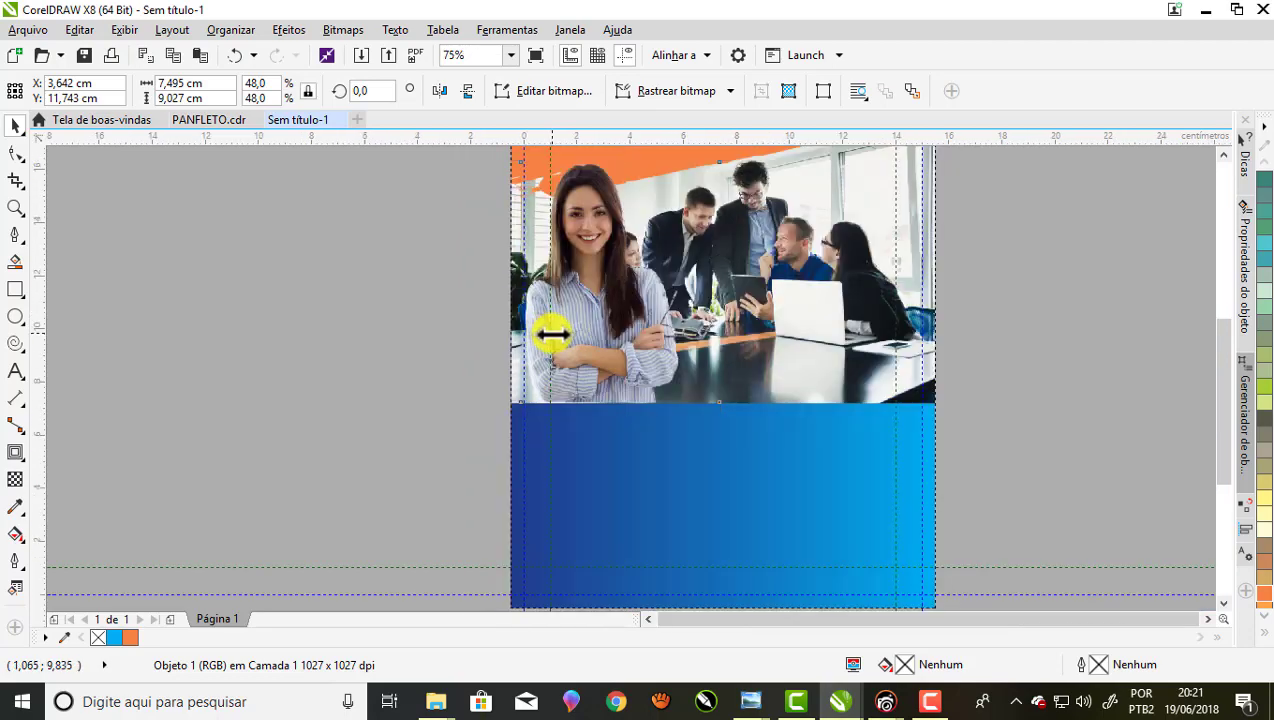
scroll(500, 300, down, 1)
click(522, 284)
scroll(590, 285, up, 1)
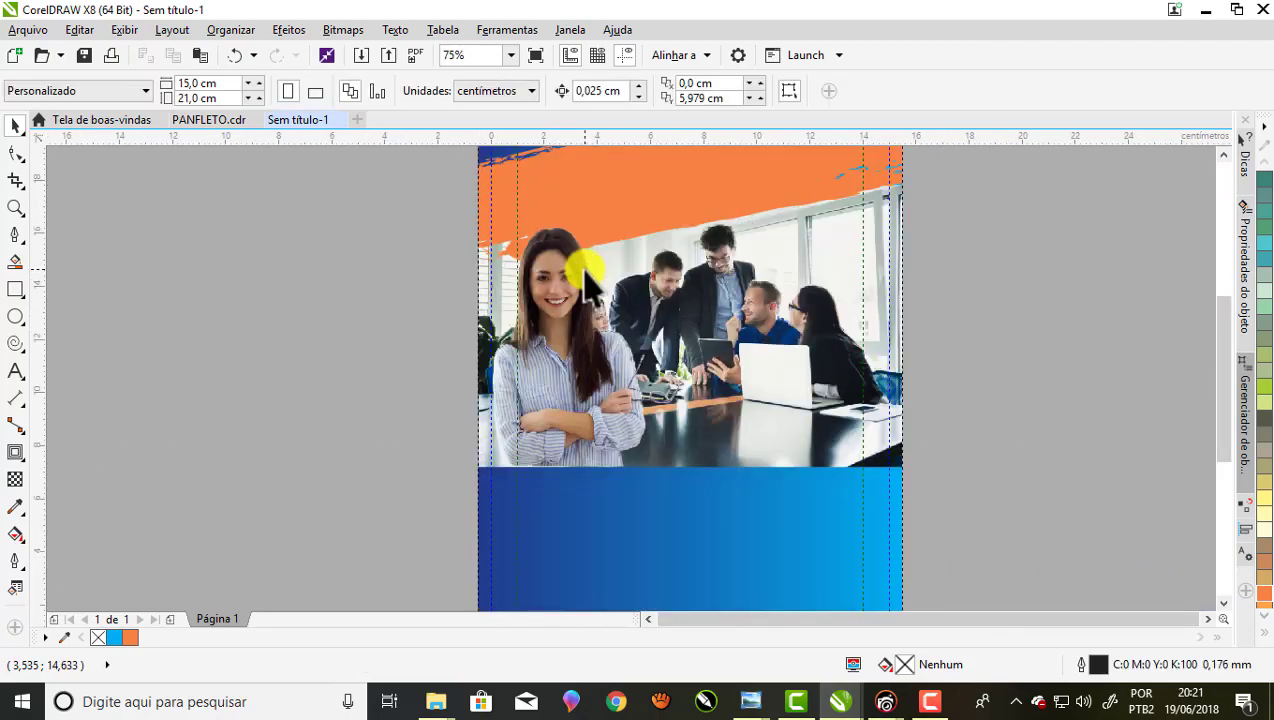
- Draw a 15.99 × 3.775 cm Laranja-outono band below the photo with no outline
click(14, 289)
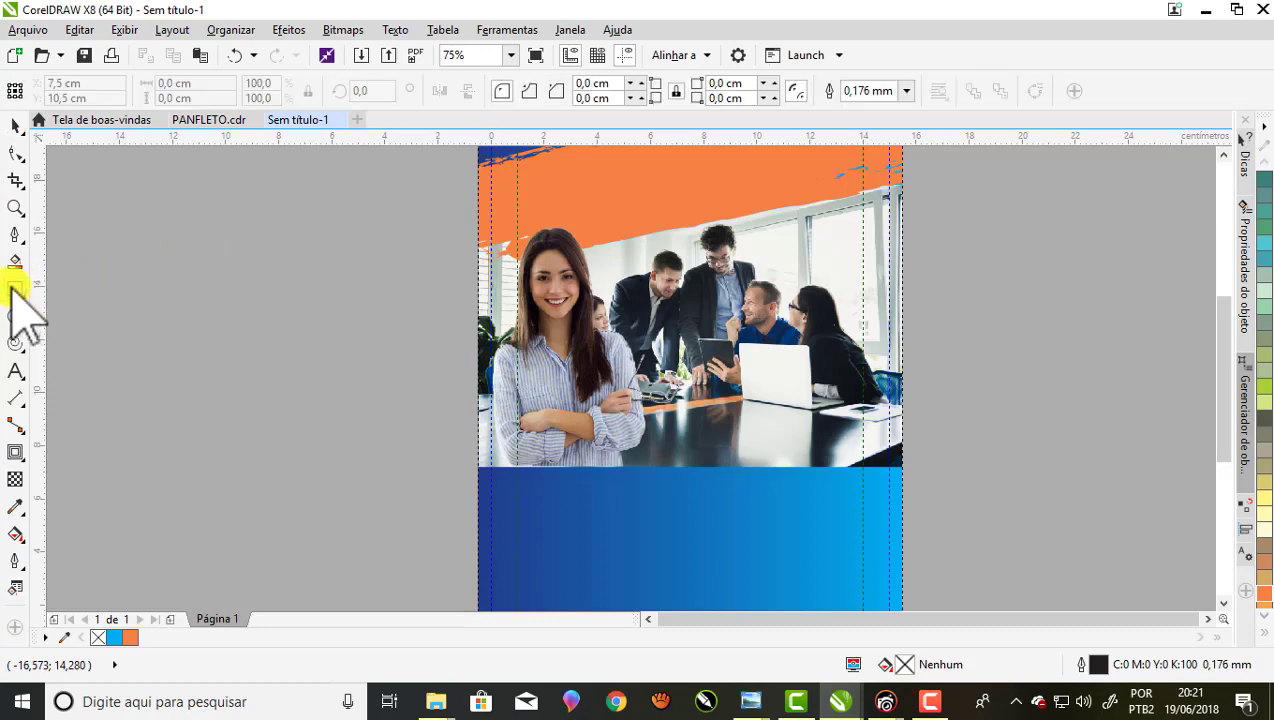
scroll(560, 470, down, 1)
scroll(586, 460, up, 1)
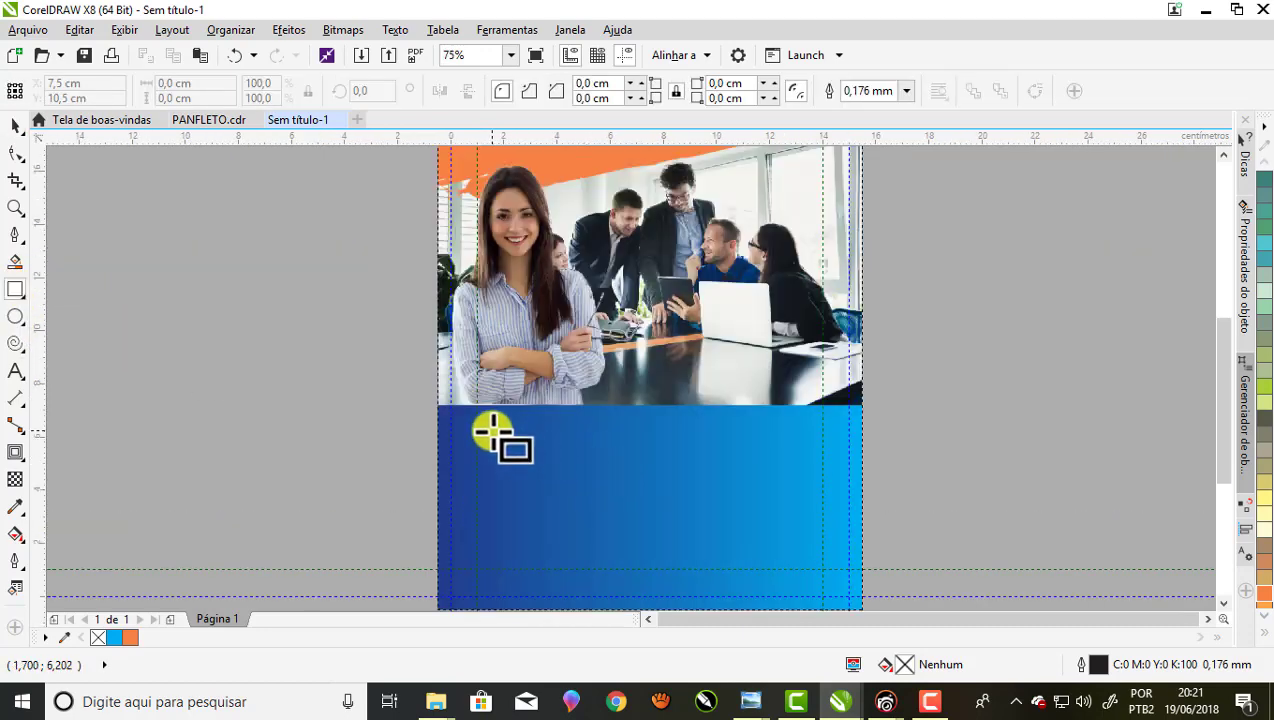
mouse_move(438, 404)
mouse_down()
mouse_move(862, 471)
mouse_move(866, 503)
mouse_up()
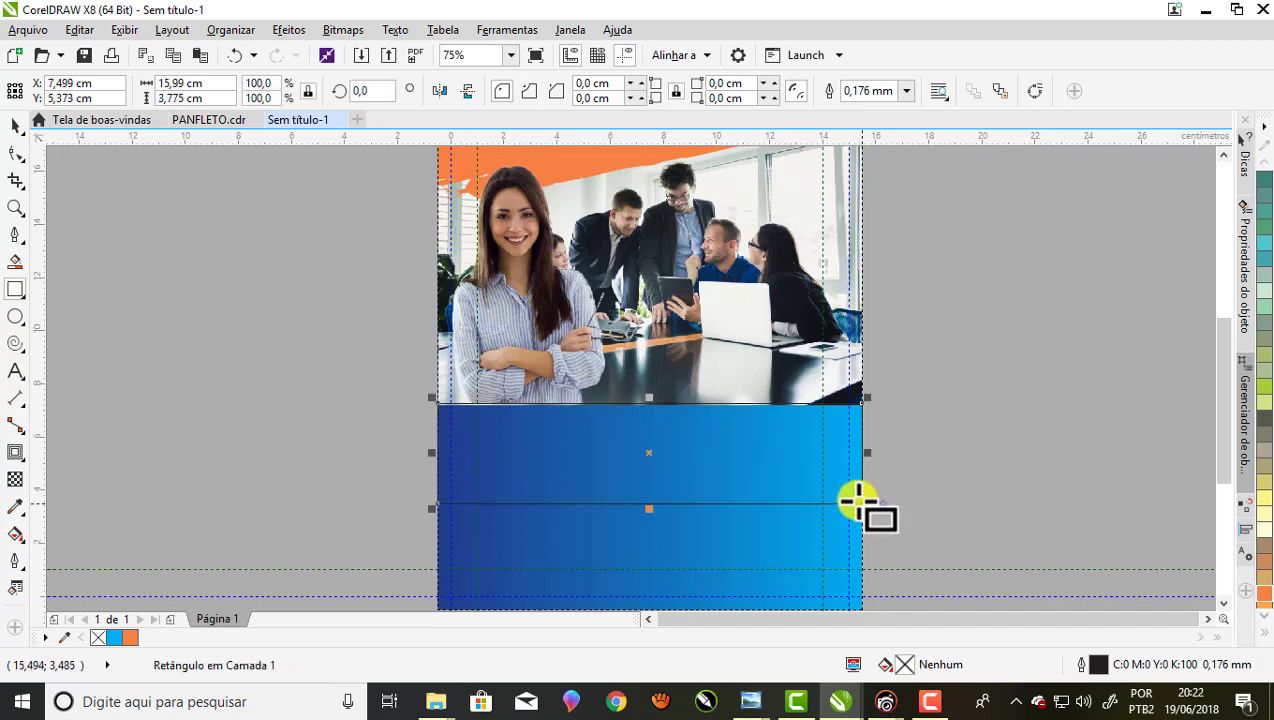
scroll(806, 470, down, 1)
scroll(779, 476, up, 1)
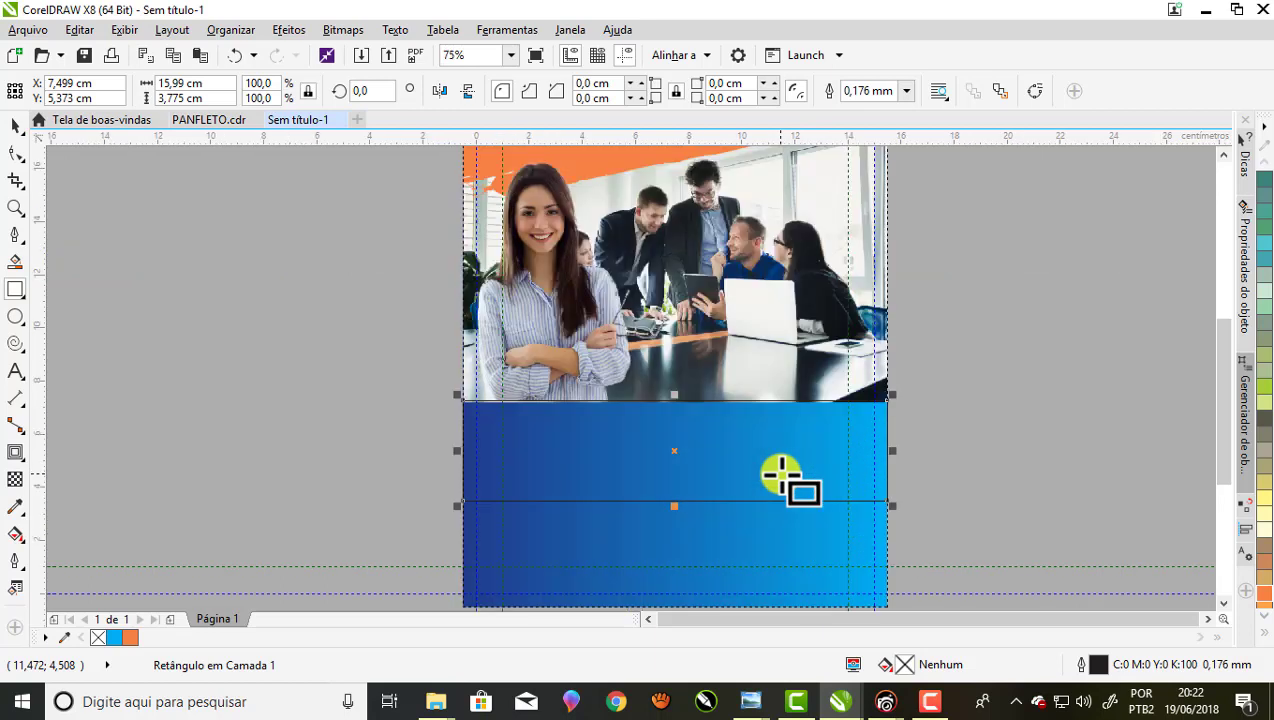
click(128, 637)
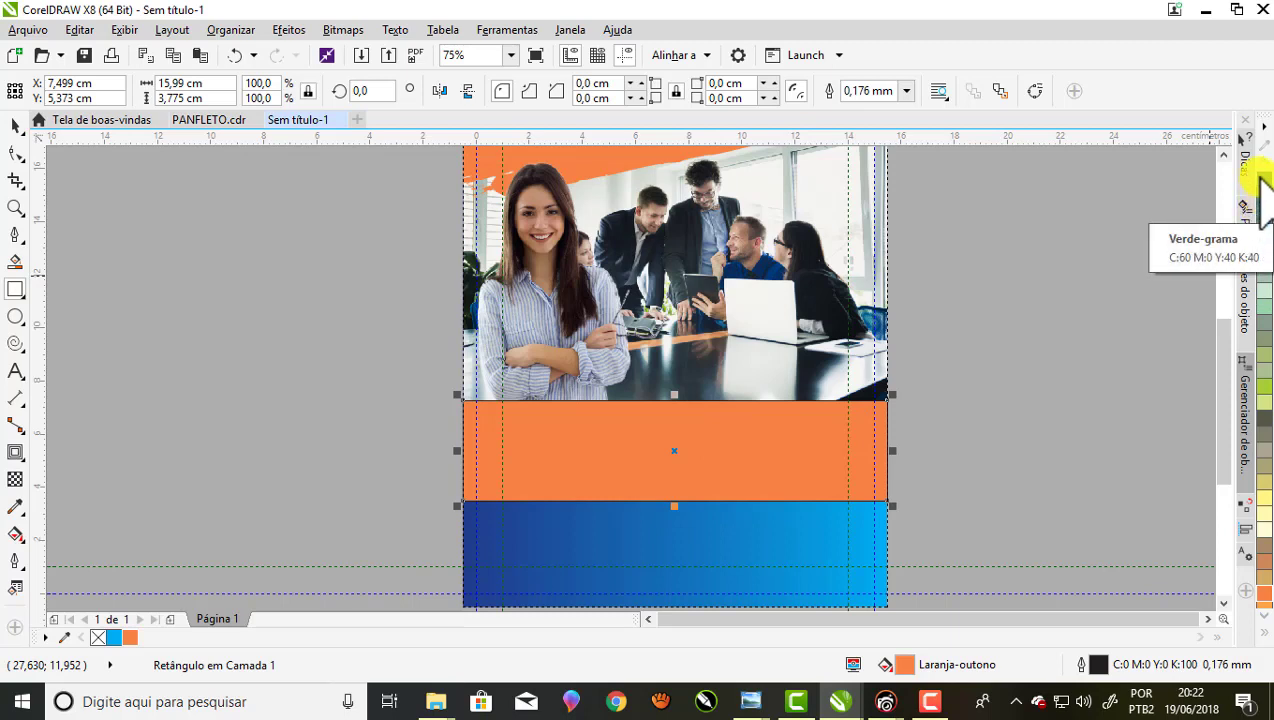
scroll(1265, 185, up, 3)
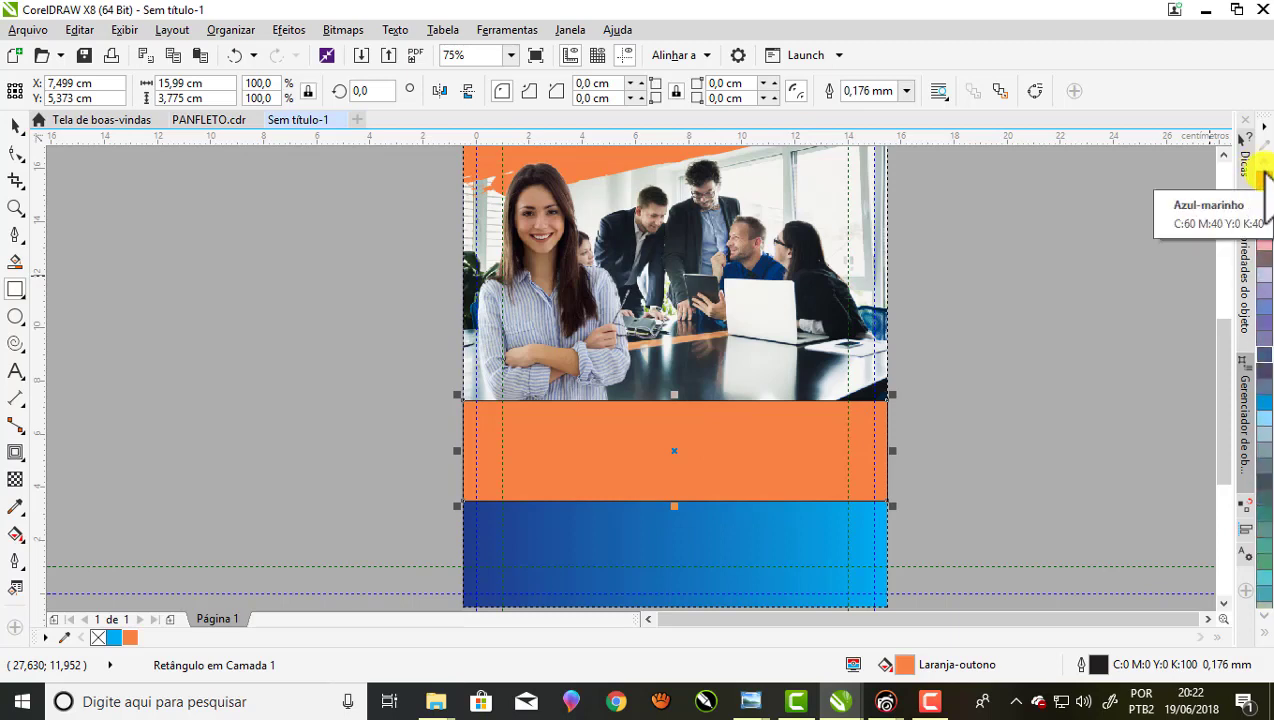
scroll(1265, 185, up, 2)
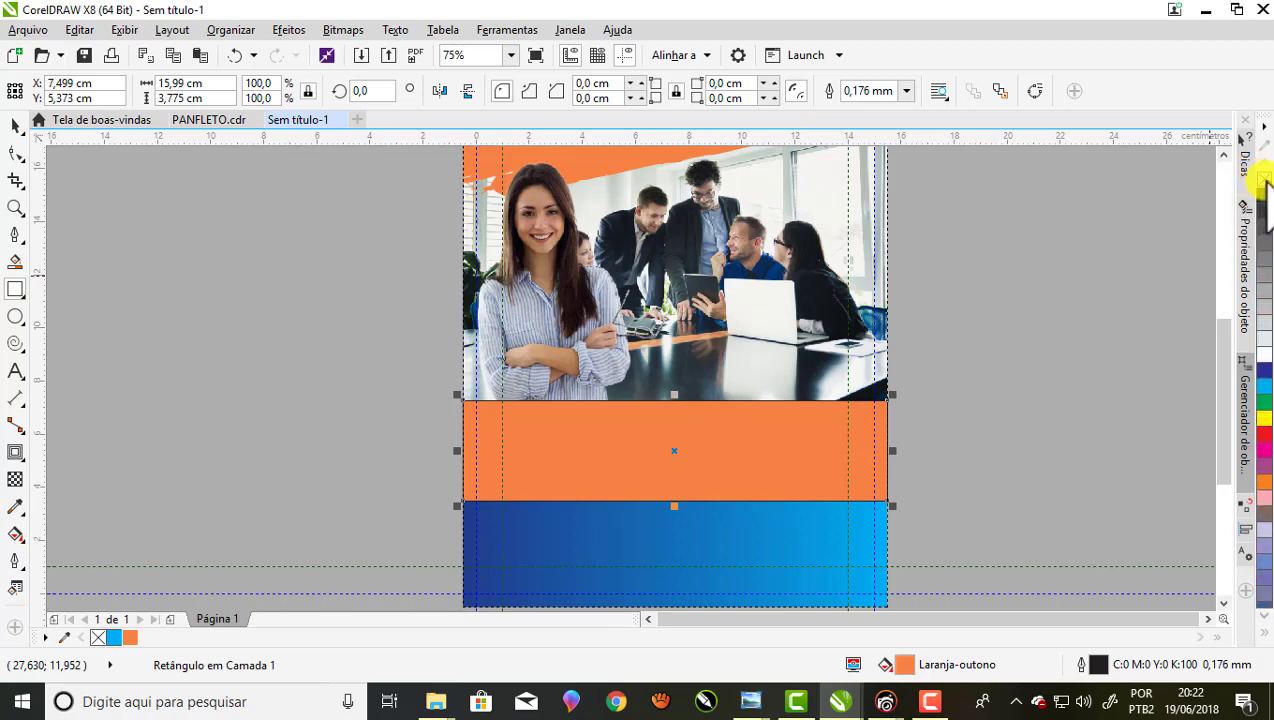
right_click(1264, 180)
scroll(683, 470, down, 1)
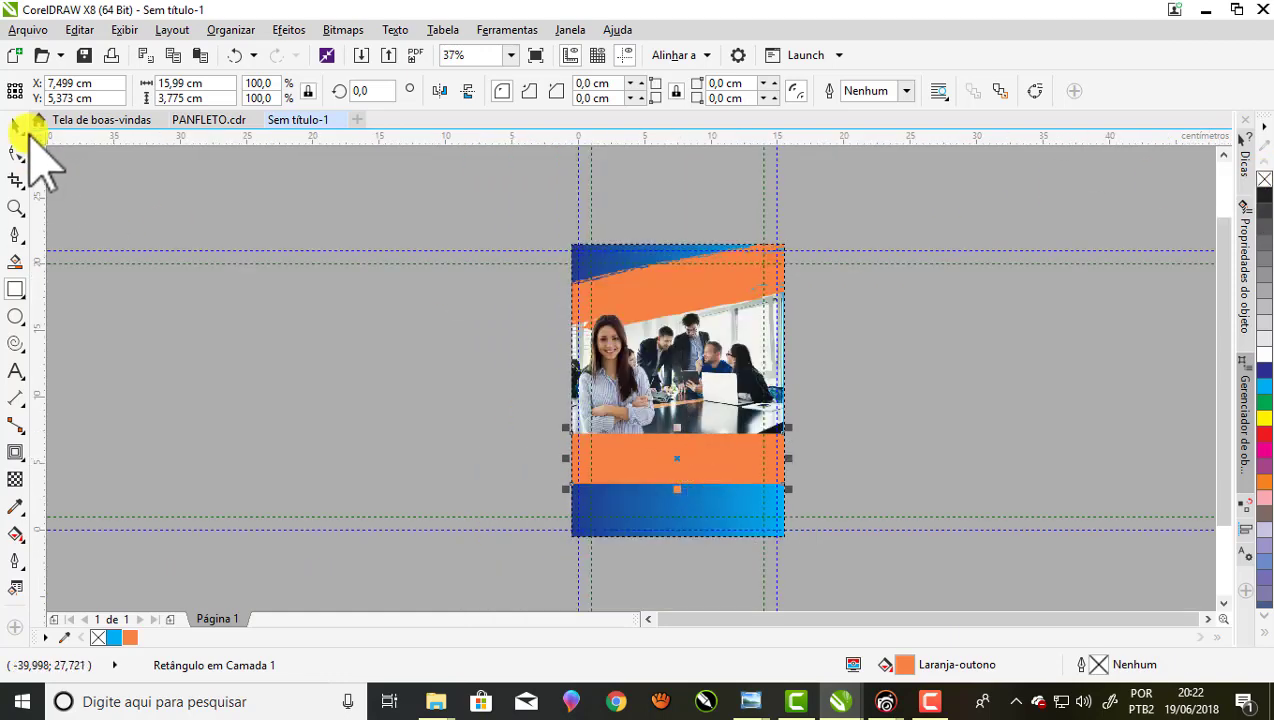
- Select the PowerClip holding the brush stroke and office photo at the flyer's top
scroll(680, 268, up, 1)
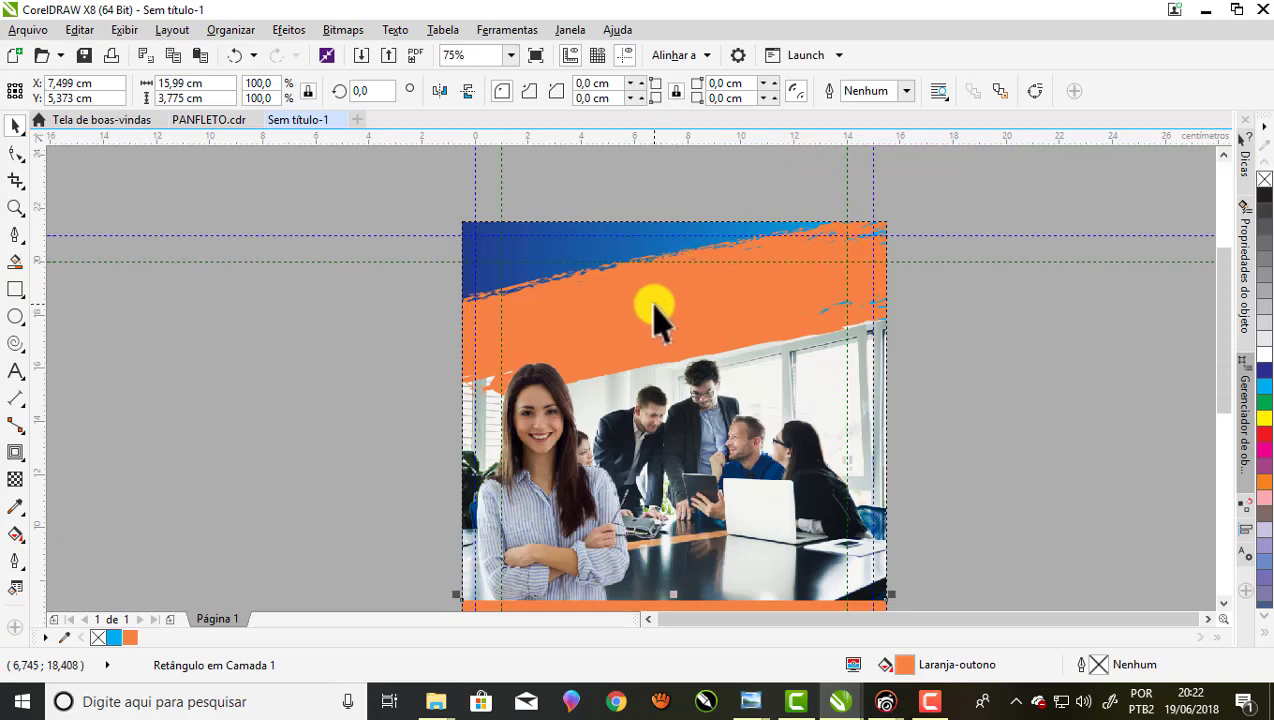
scroll(781, 321, up, 1)
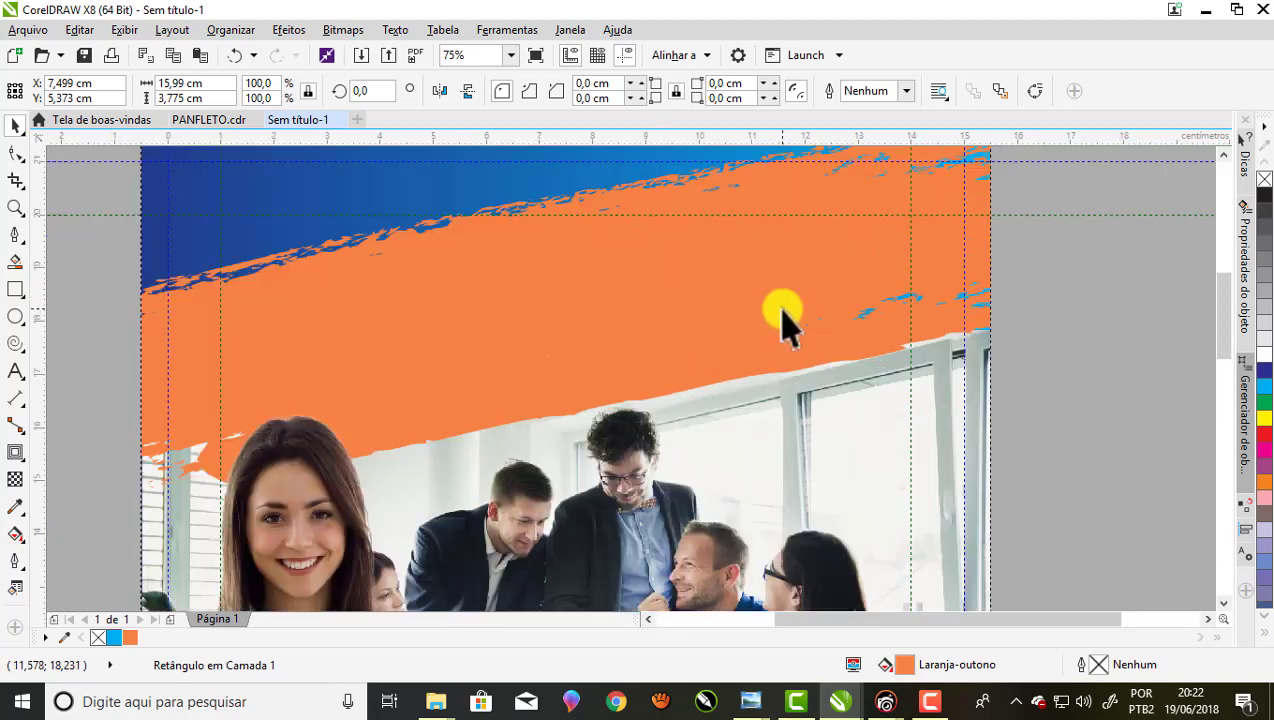
scroll(593, 318, down, 1)
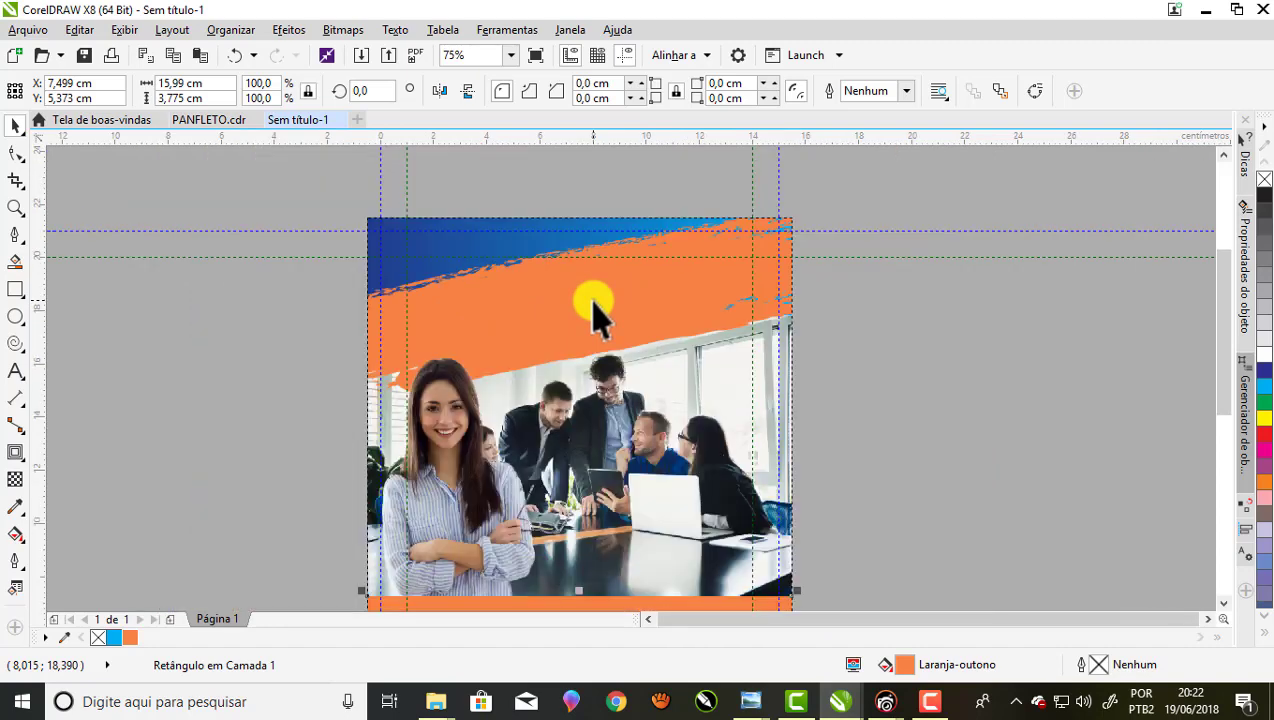
click(593, 318)
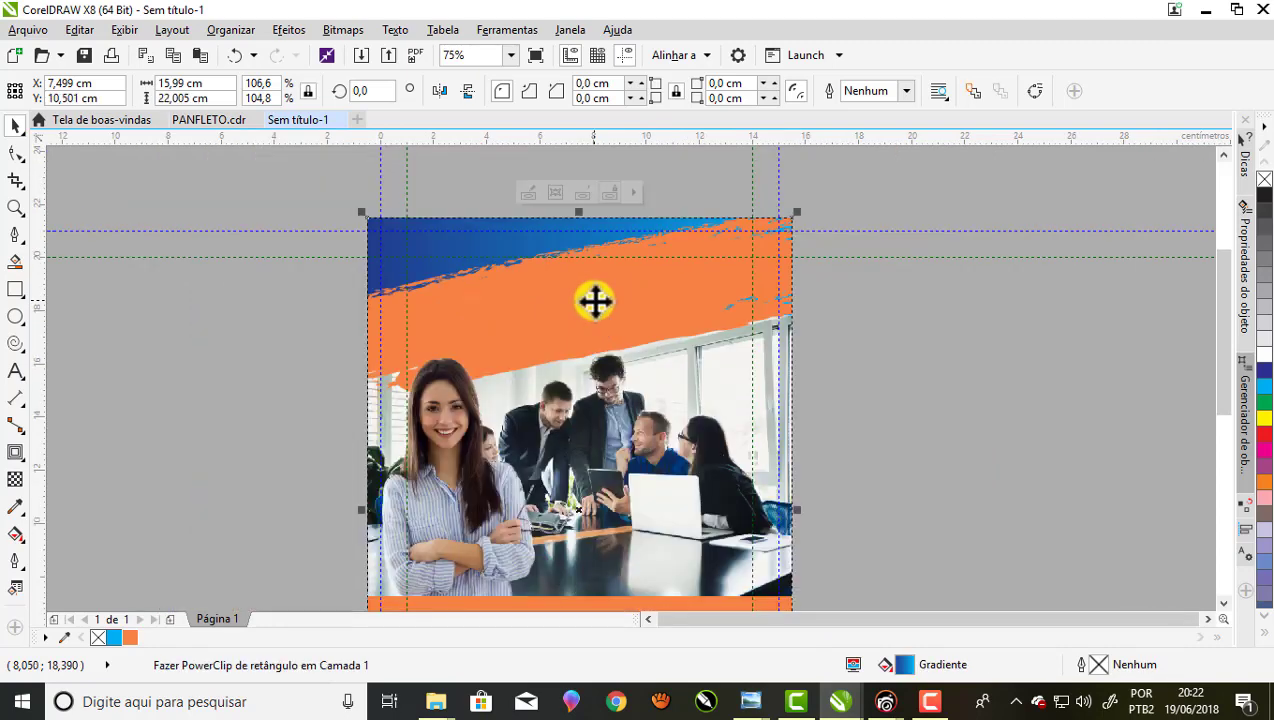
click(528, 192)
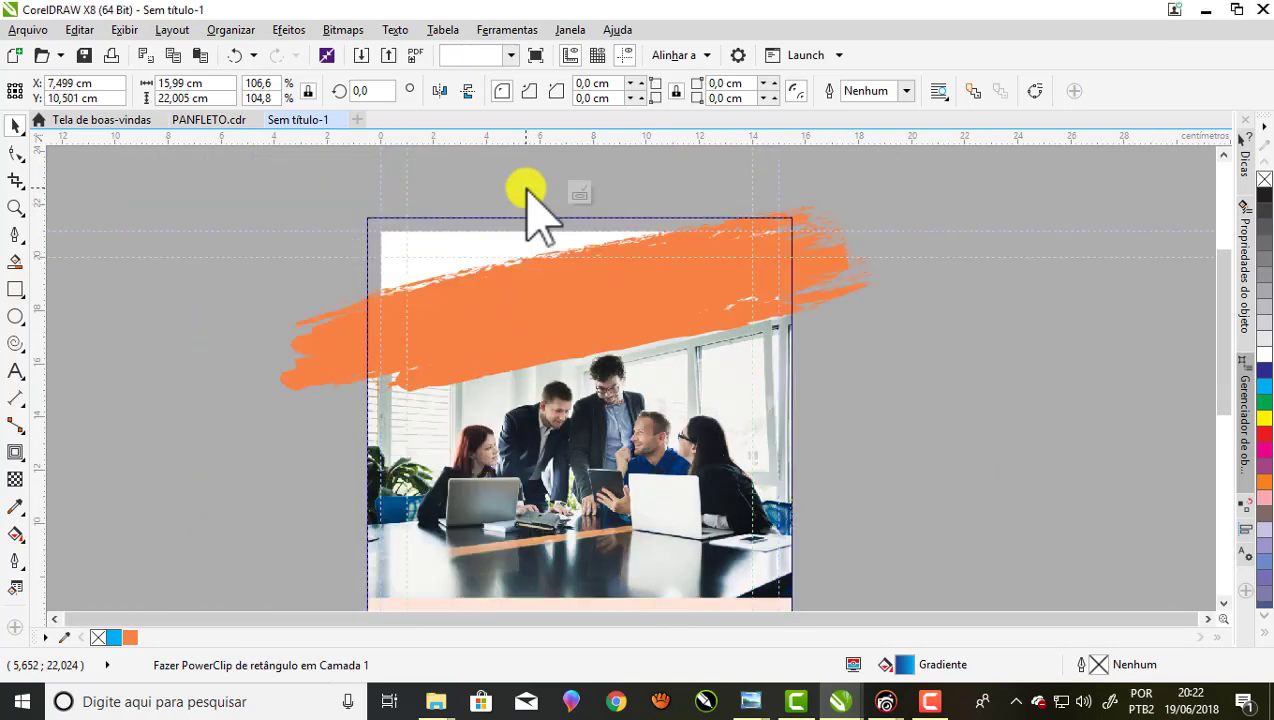
click(500, 316)
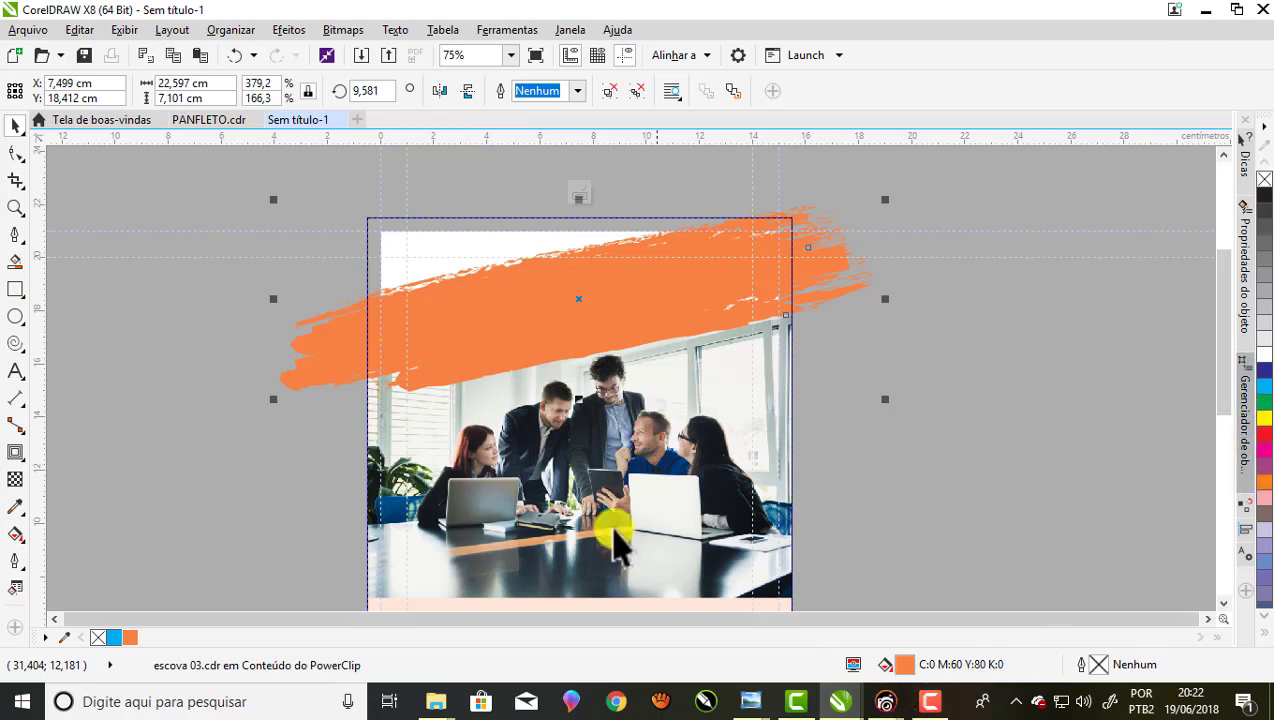
scroll(20, 583, down, 1)
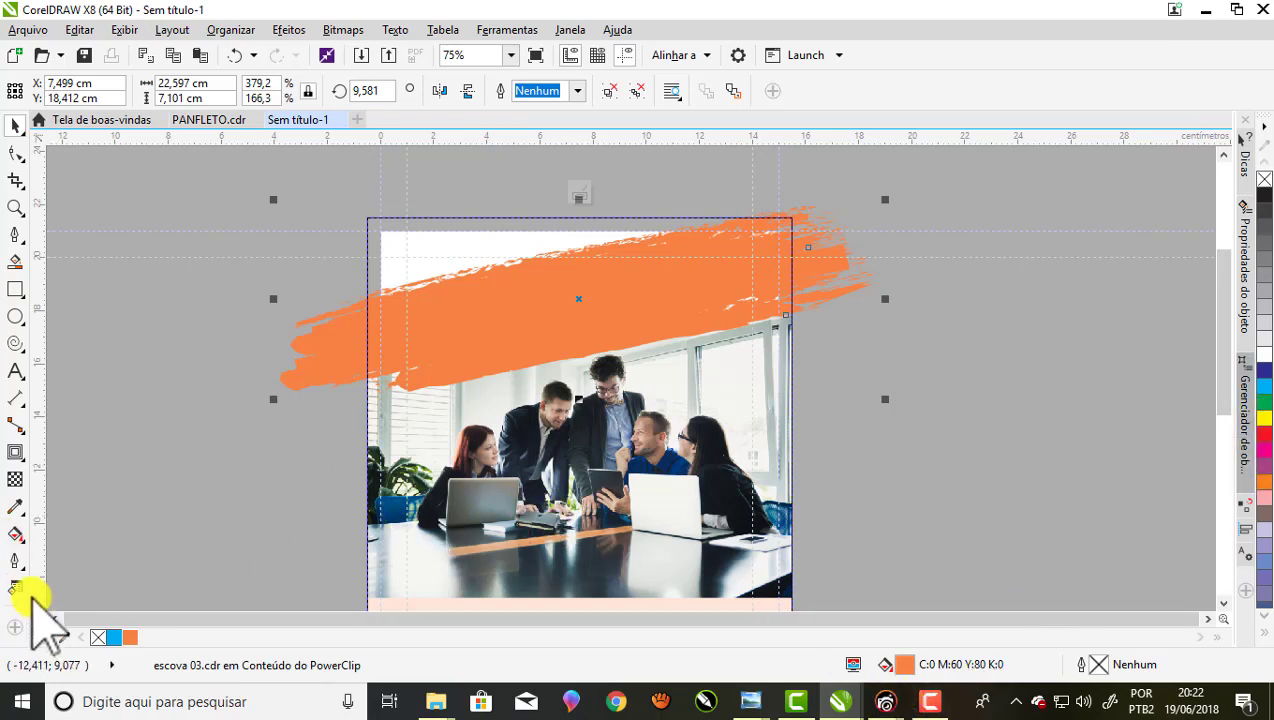
click(18, 537)
click(94, 530)
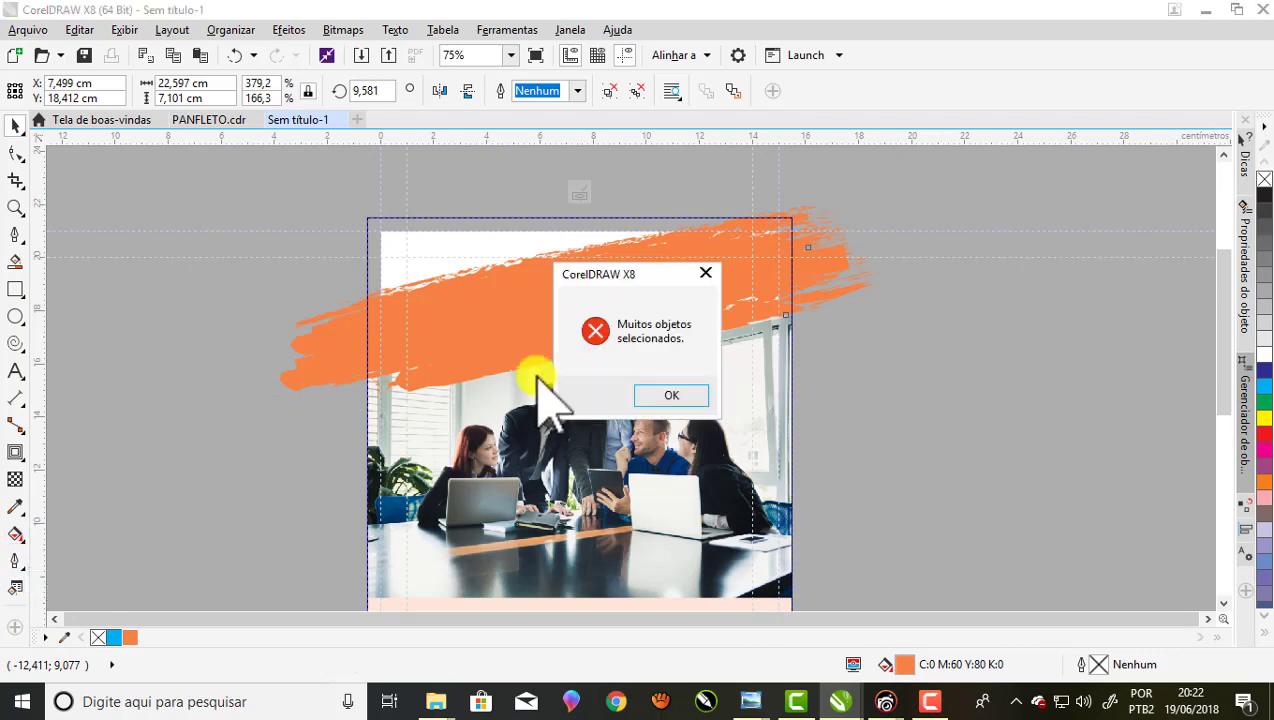
click(670, 397)
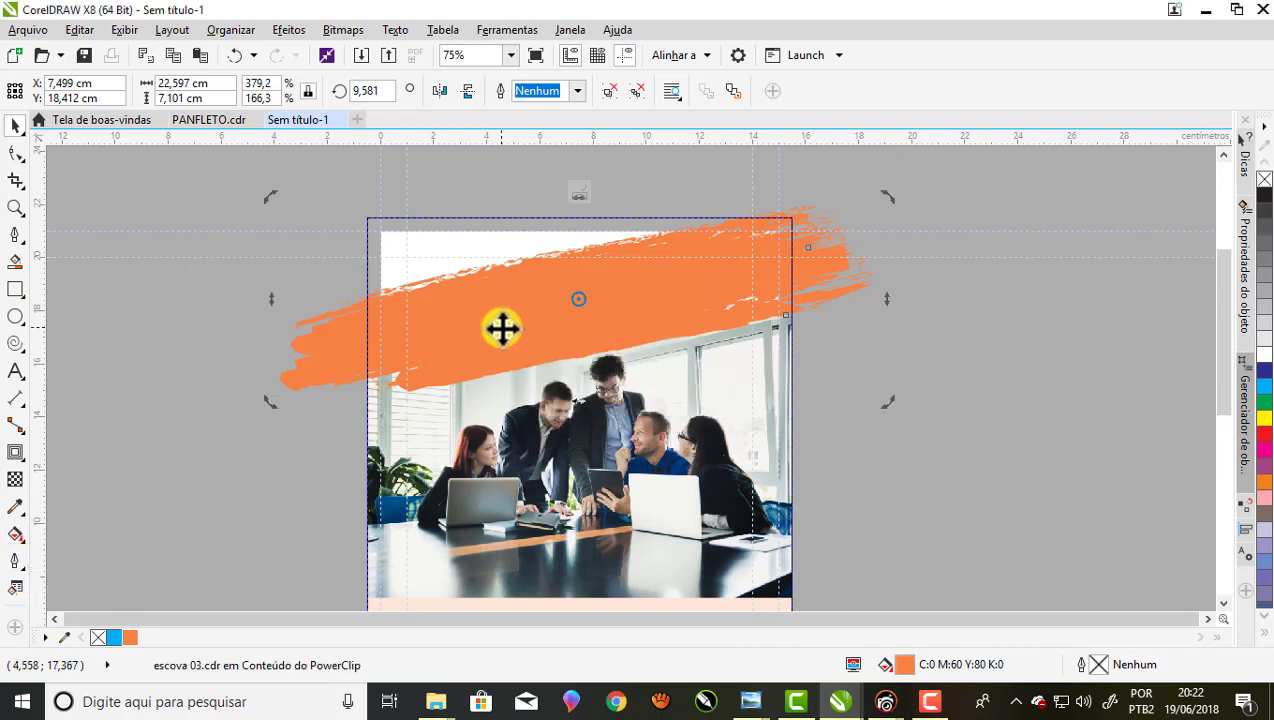
click(20, 533)
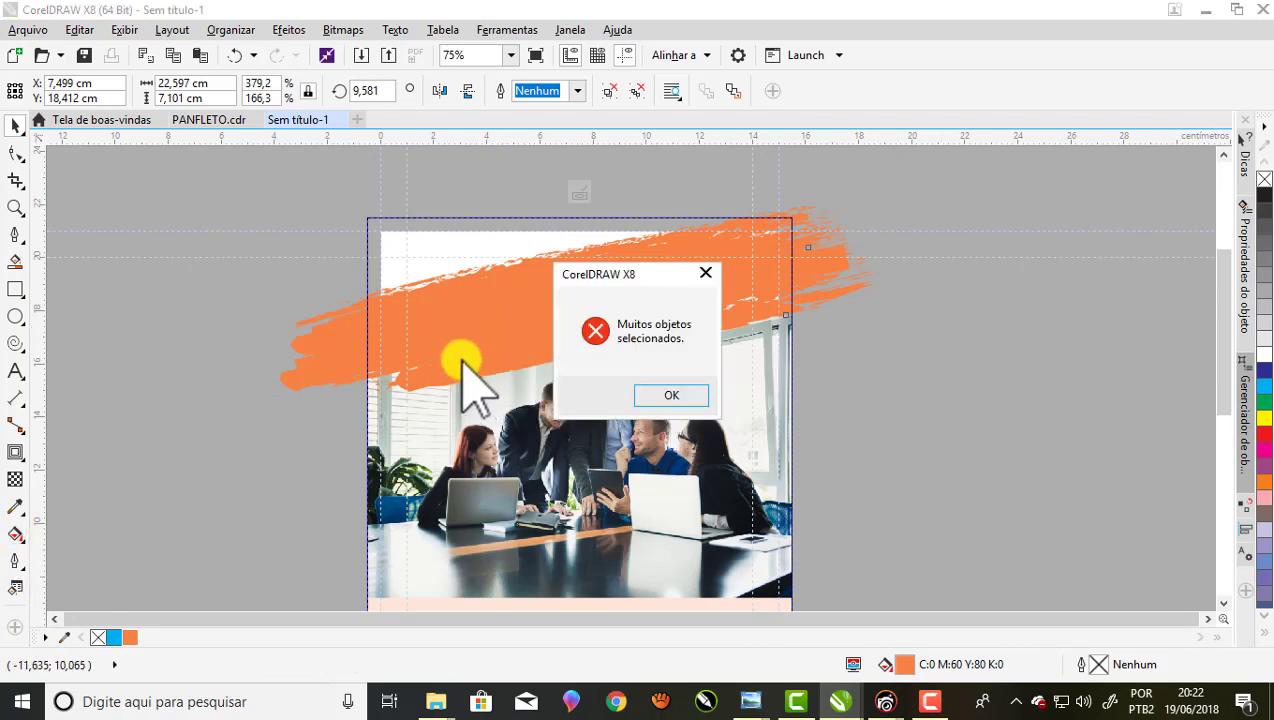
click(670, 397)
click(341, 355)
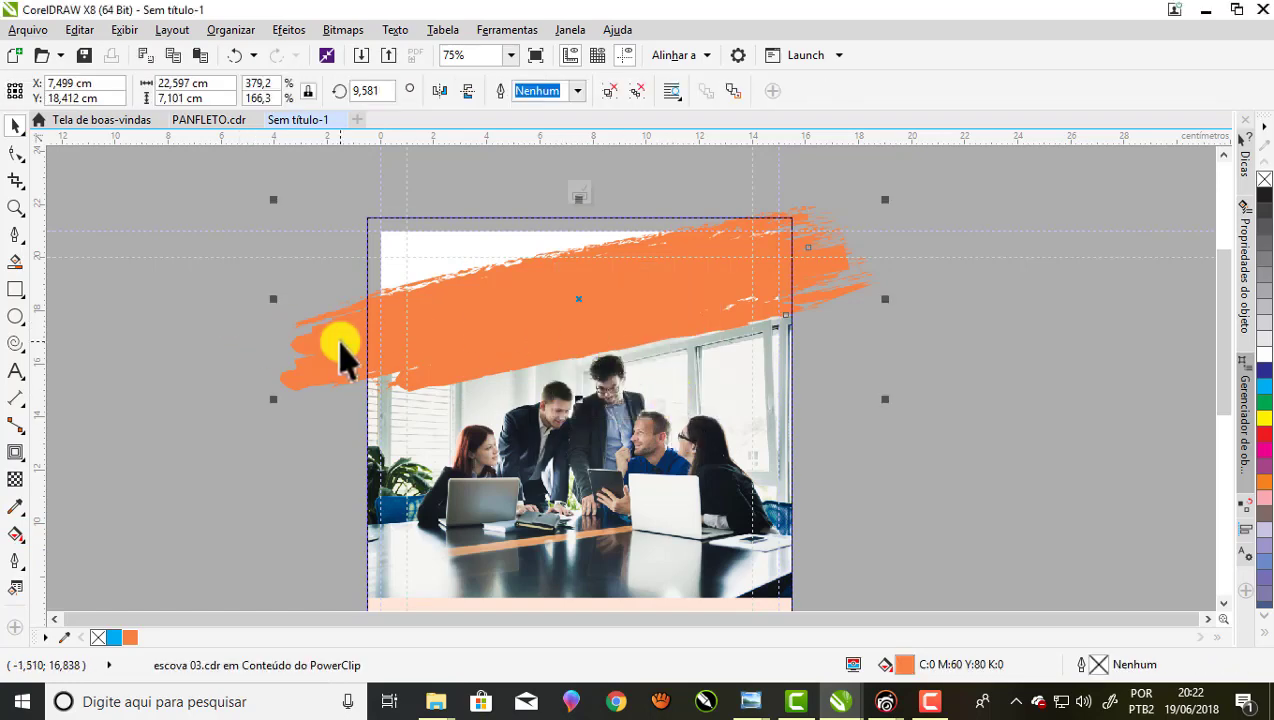
drag(205, 350, 205, 340)
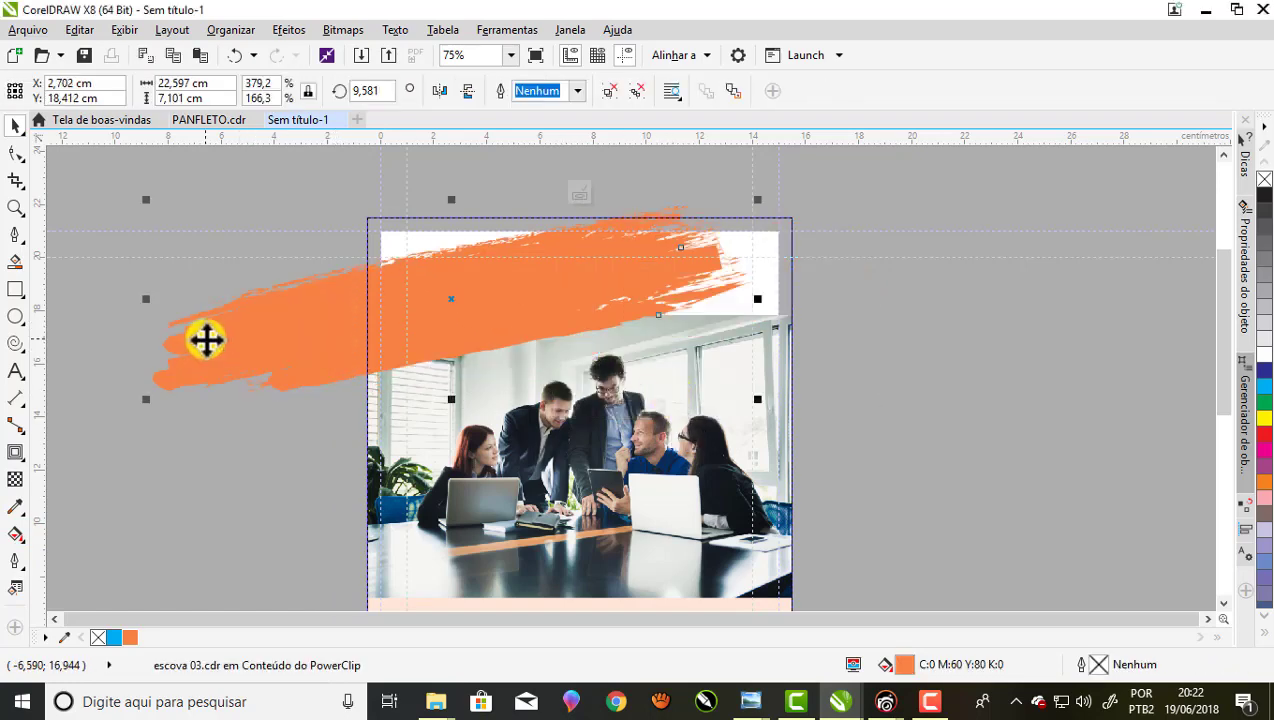
key(ctrl+z)
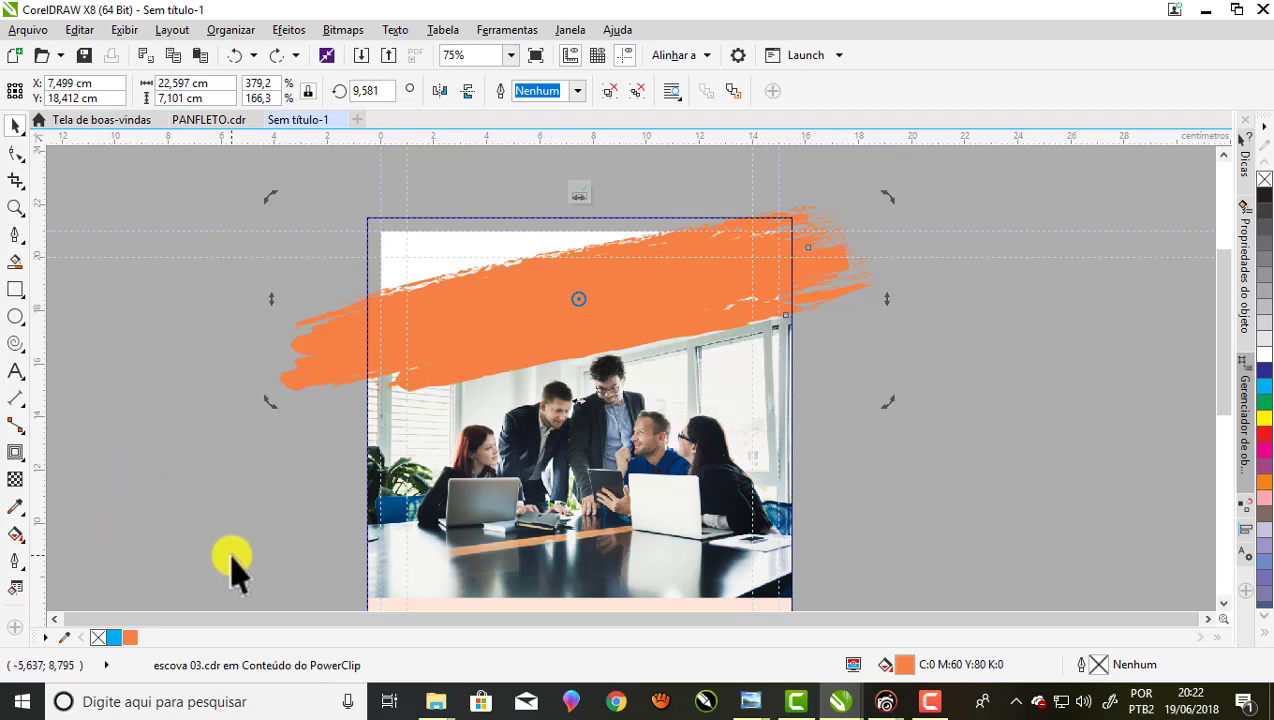
key(F11)
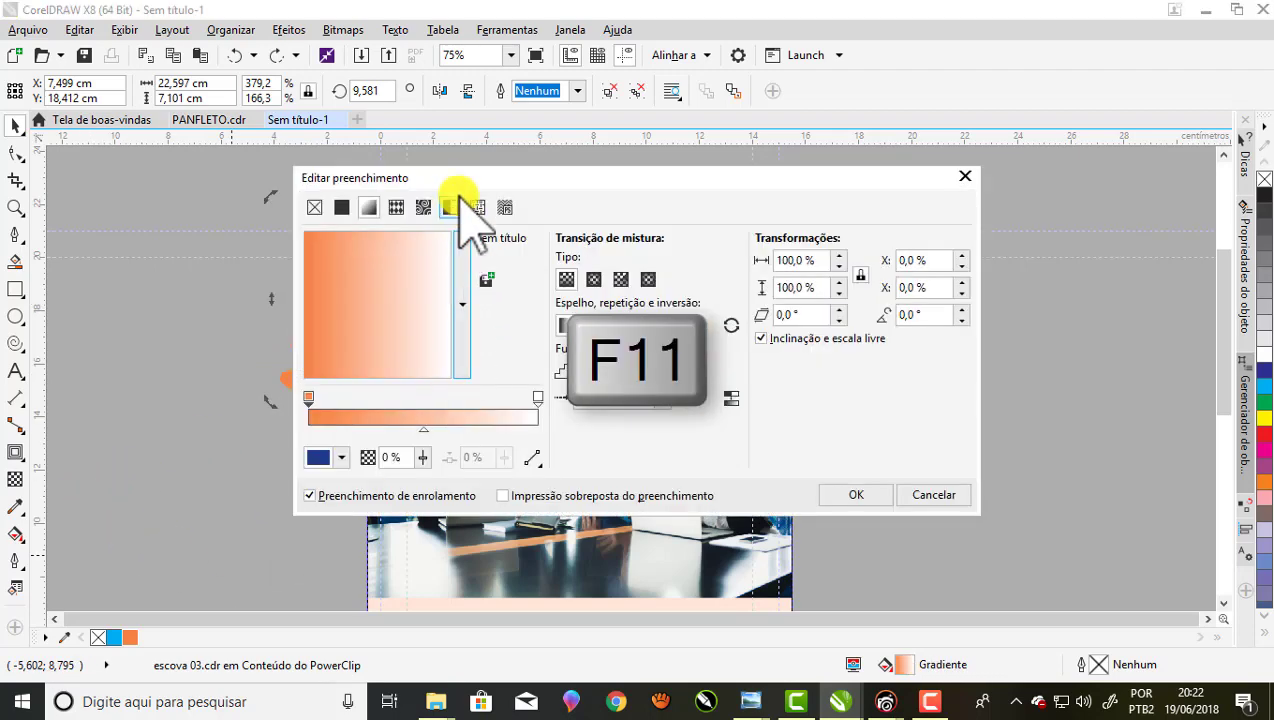
- Set the brush stroke gradient's end node to orange RGB 227/110/7
mouse_move(445, 176)
mouse_down()
mouse_move(1000, 170)
mouse_move(960, 125)
mouse_move(985, 68)
mouse_up()
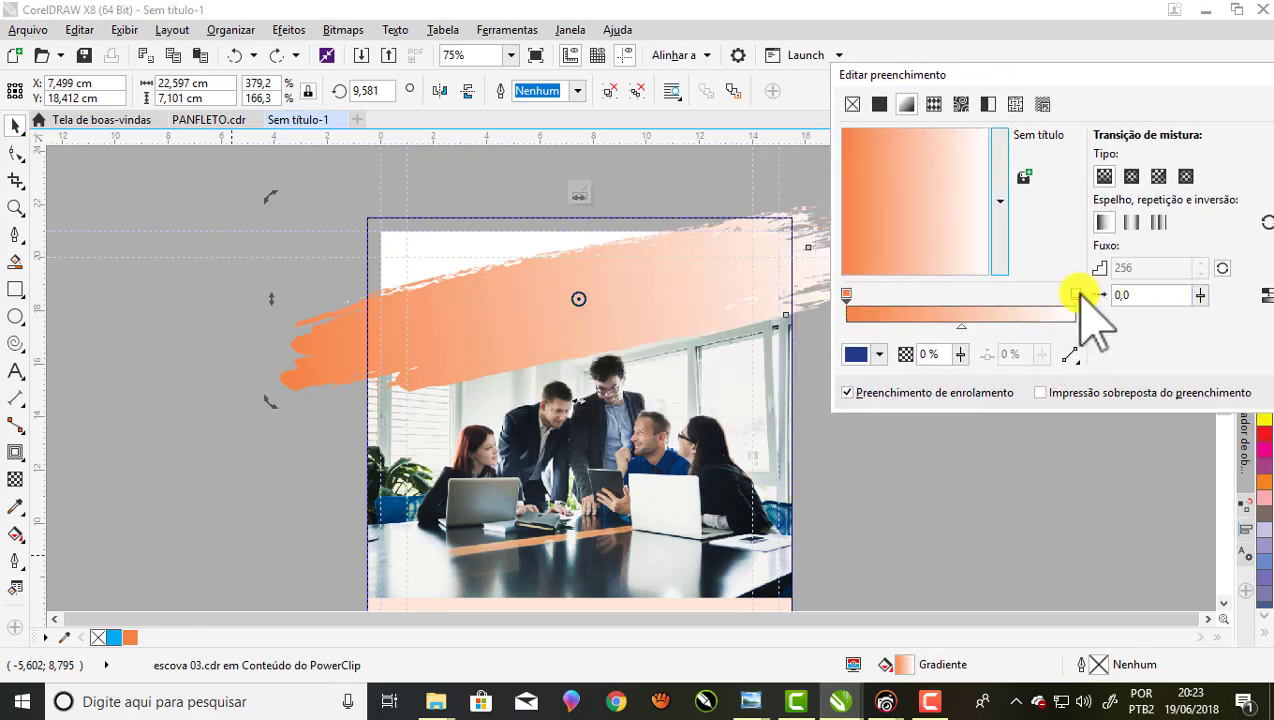
click(1077, 294)
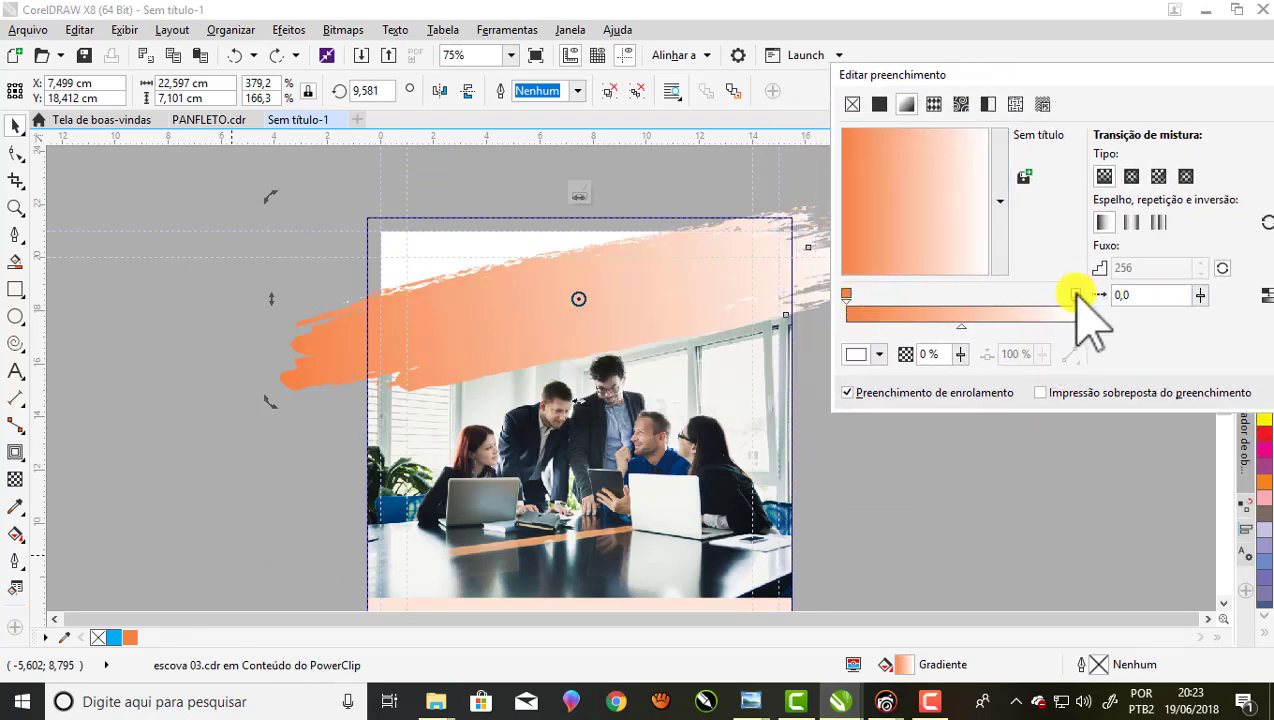
click(879, 354)
click(976, 546)
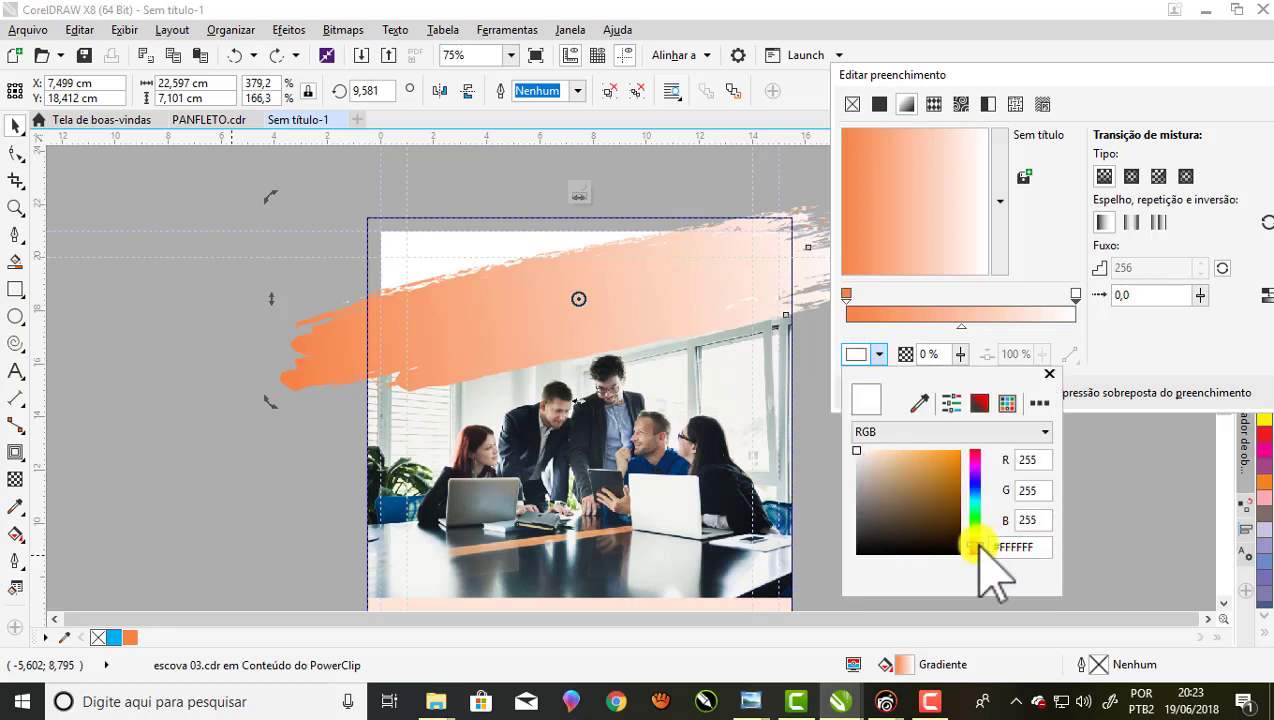
click(962, 455)
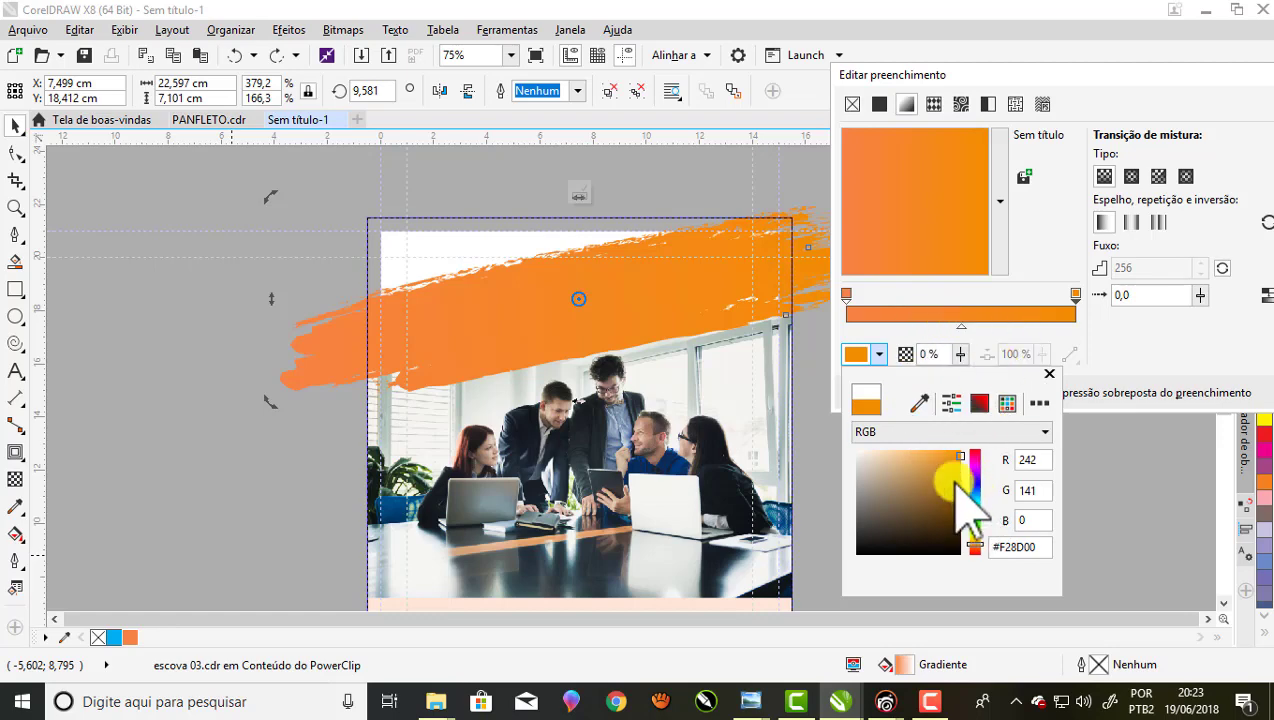
click(957, 460)
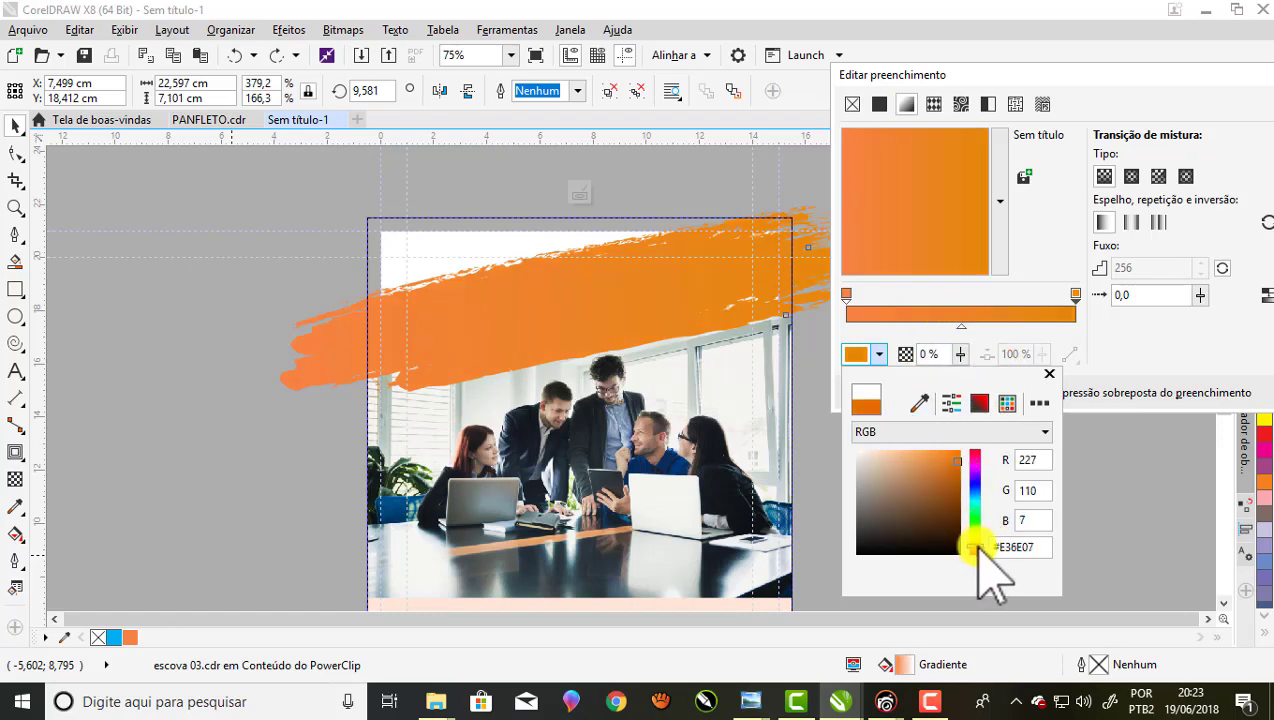
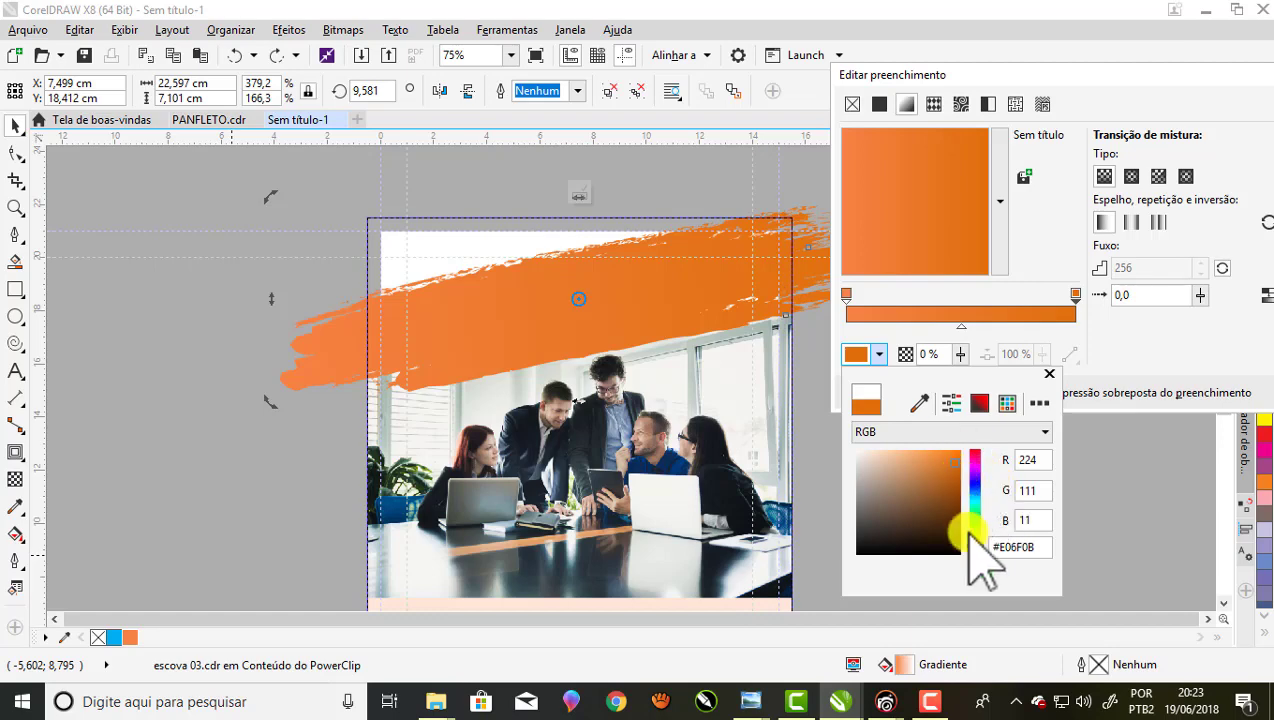
- Set the gradient's right node to FF9500 orange and its left node to golden yellow
drag(978, 548, 980, 551)
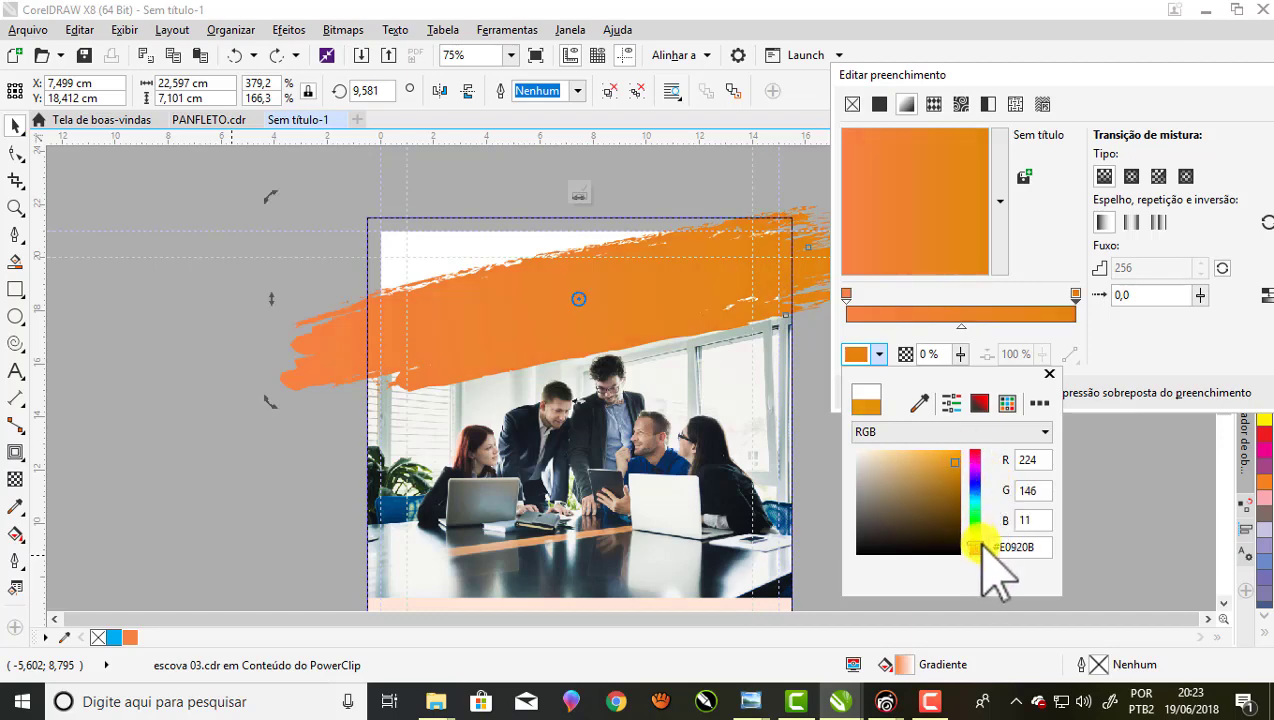
click(961, 451)
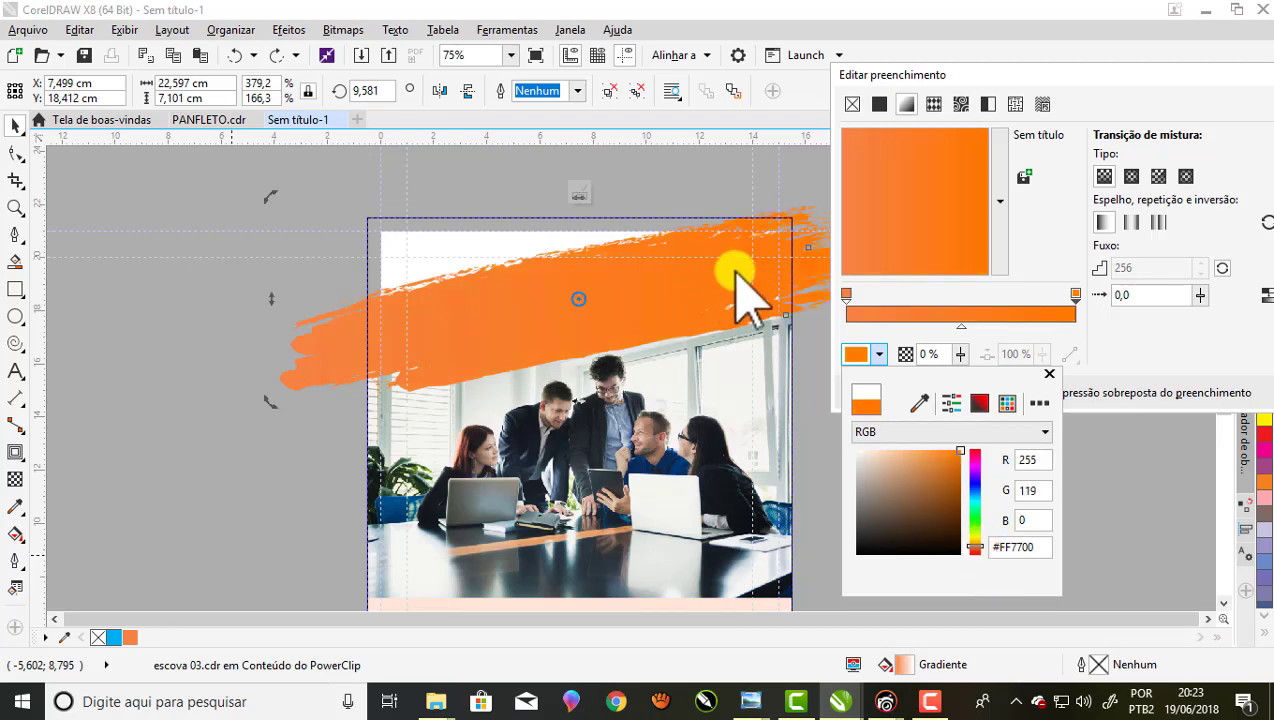
click(845, 294)
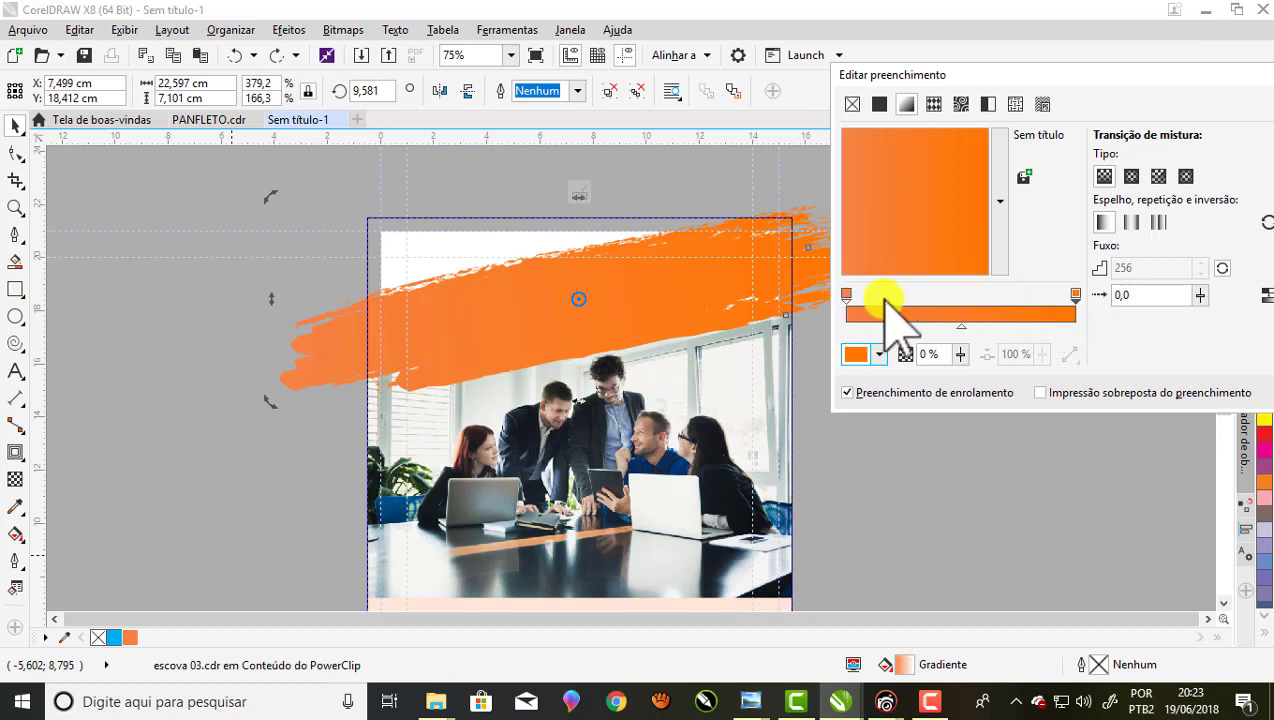
click(845, 294)
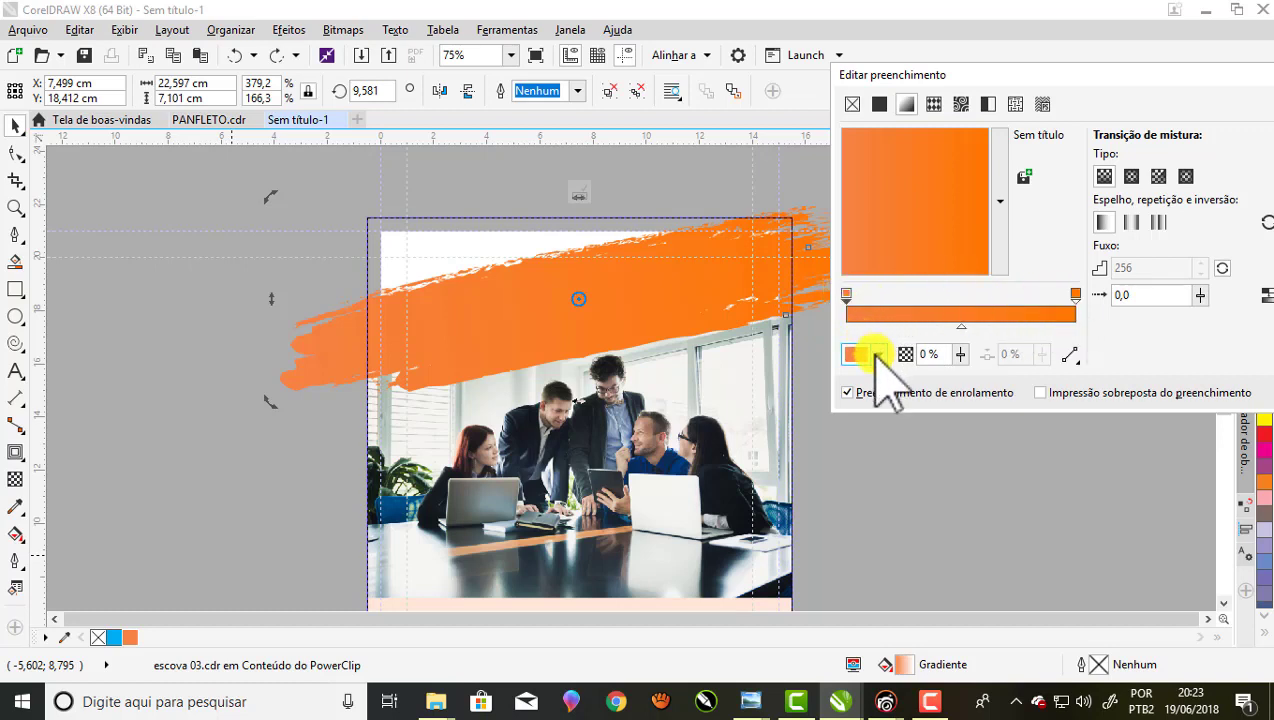
click(878, 354)
drag(979, 551, 975, 541)
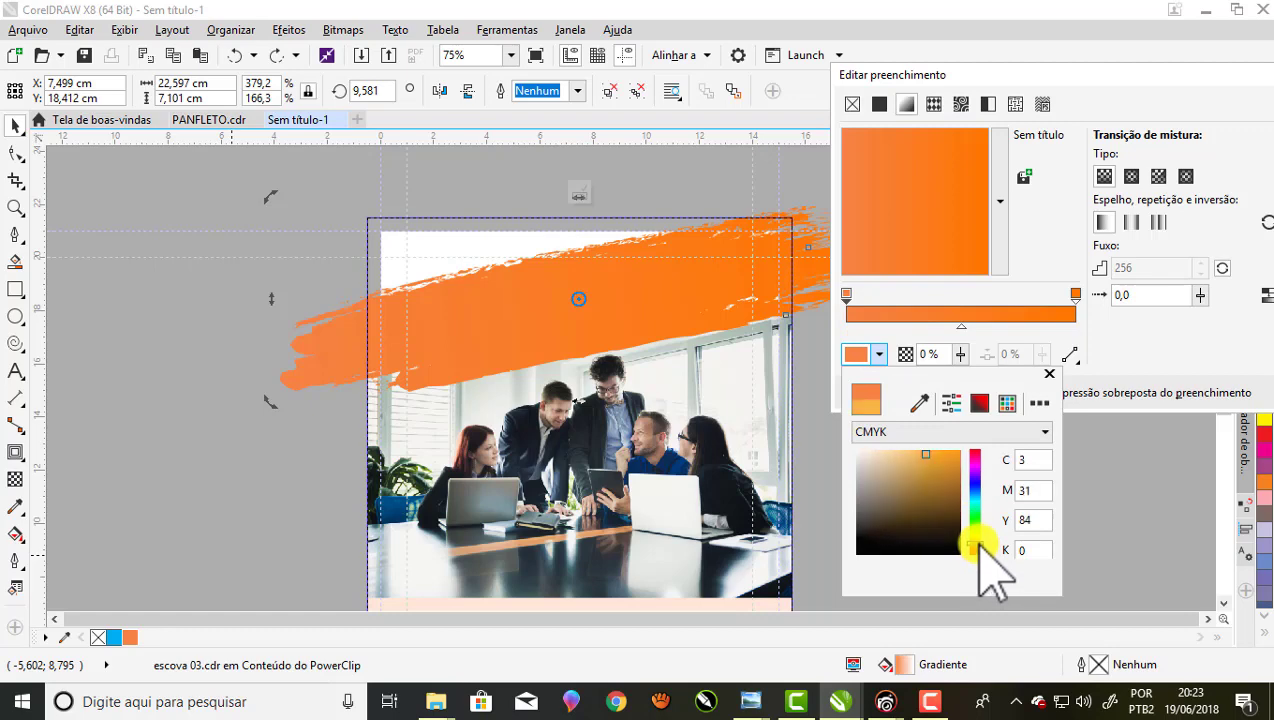
click(951, 446)
click(606, 290)
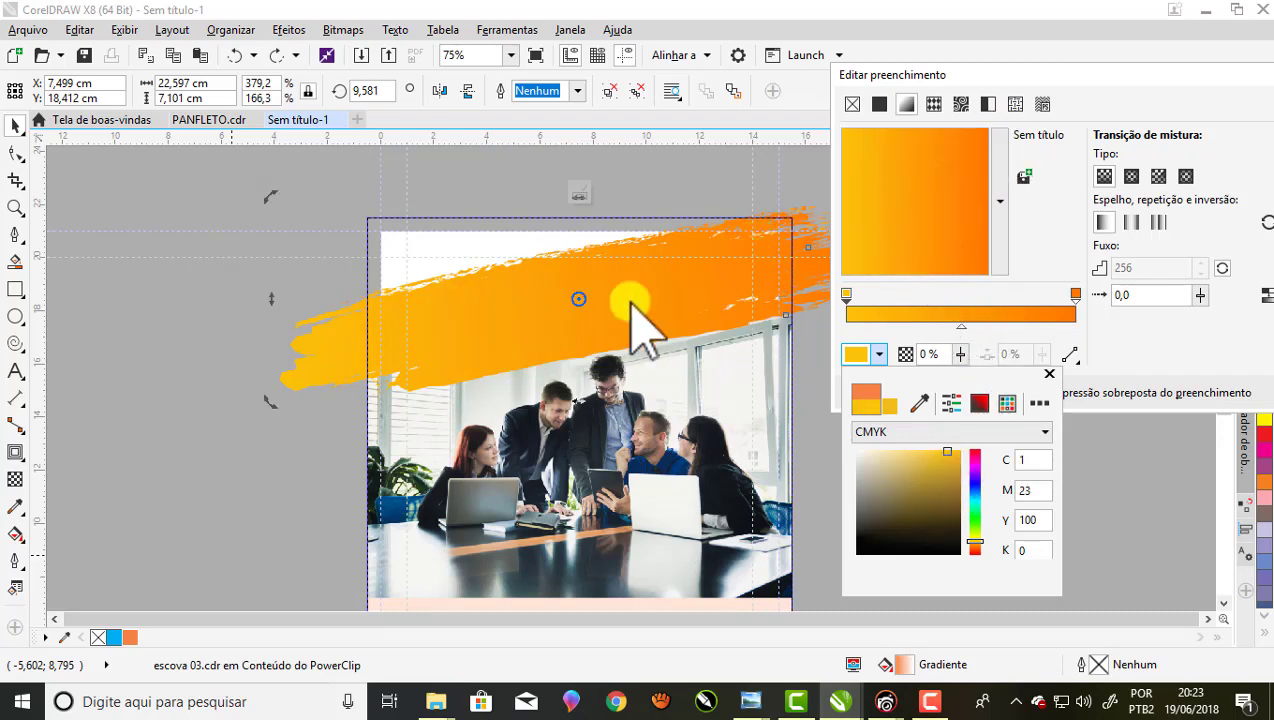
click(1018, 85)
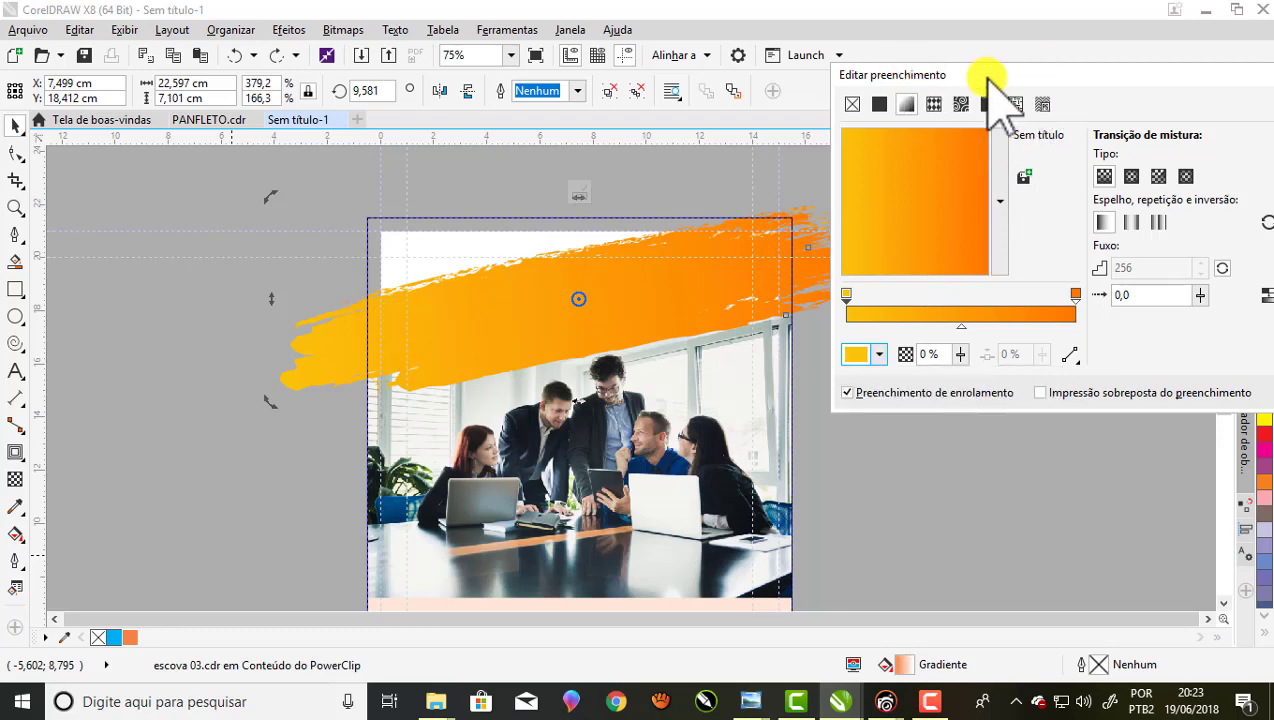
- Reverse the gradient so orange is on the left, and set the midpoint to 74%
drag(987, 77, 848, 54)
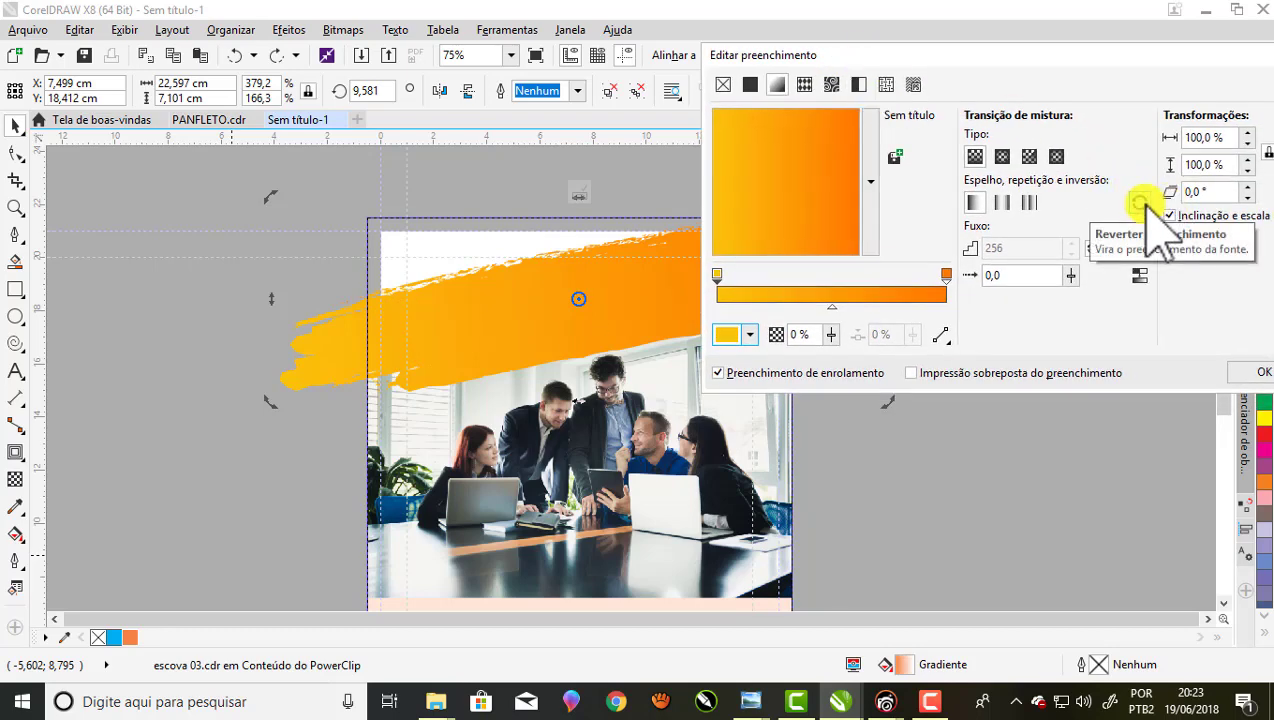
click(1140, 202)
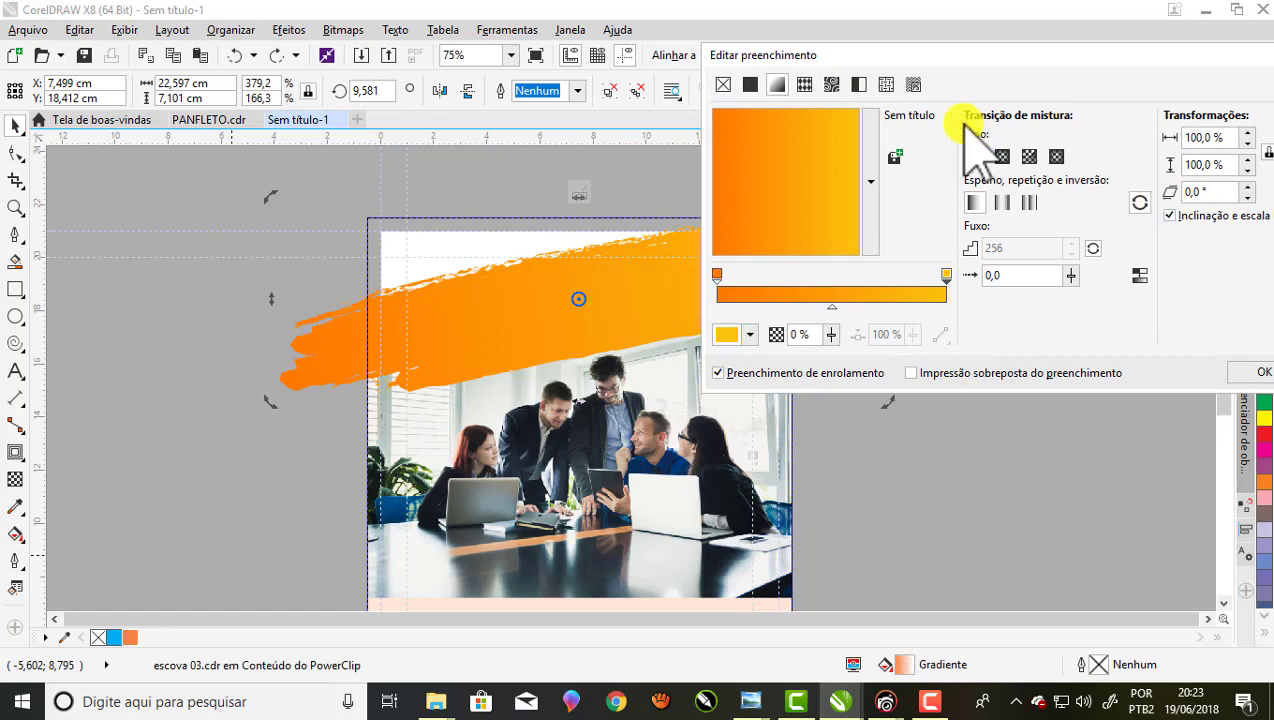
drag(954, 55, 1081, 66)
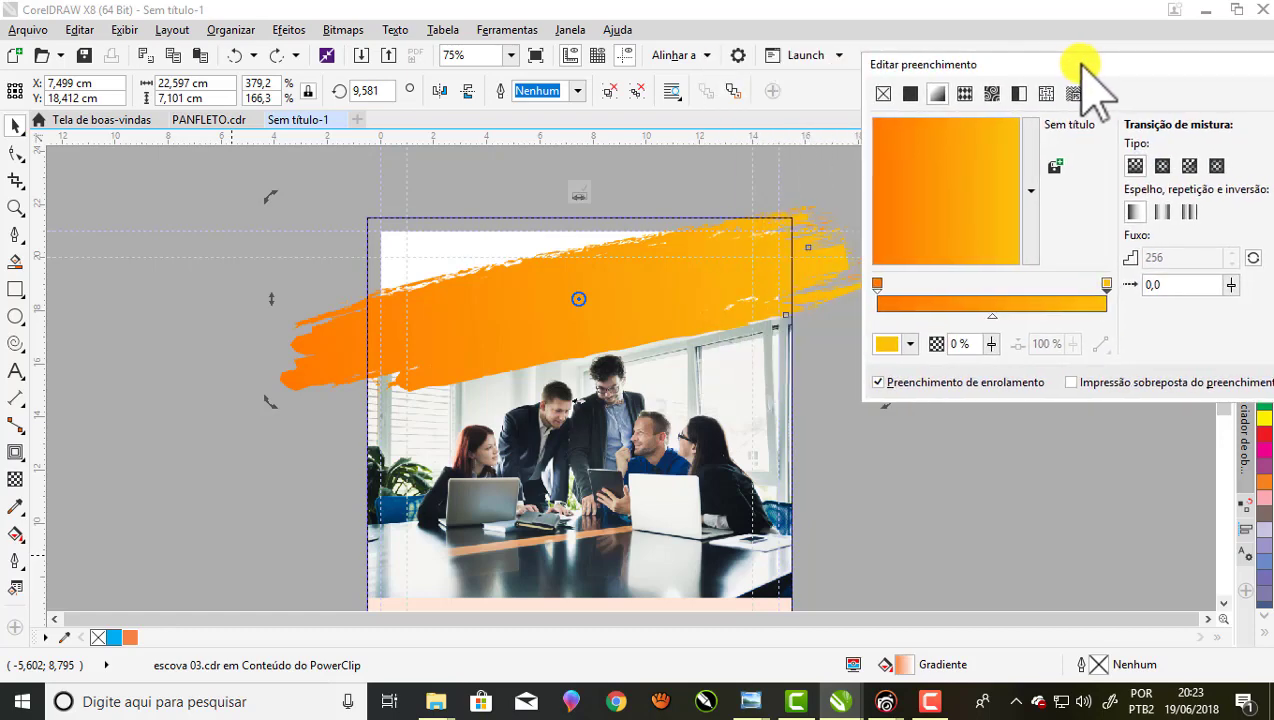
click(995, 318)
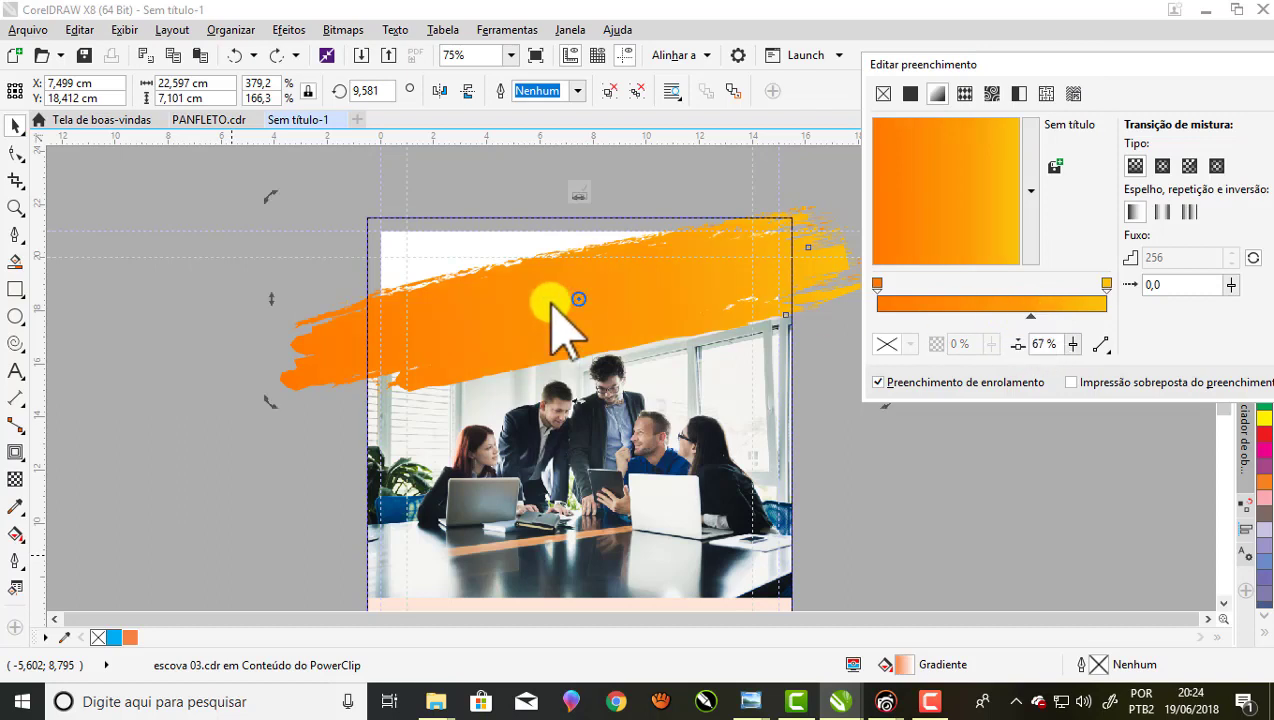
drag(1030, 320, 1030, 320)
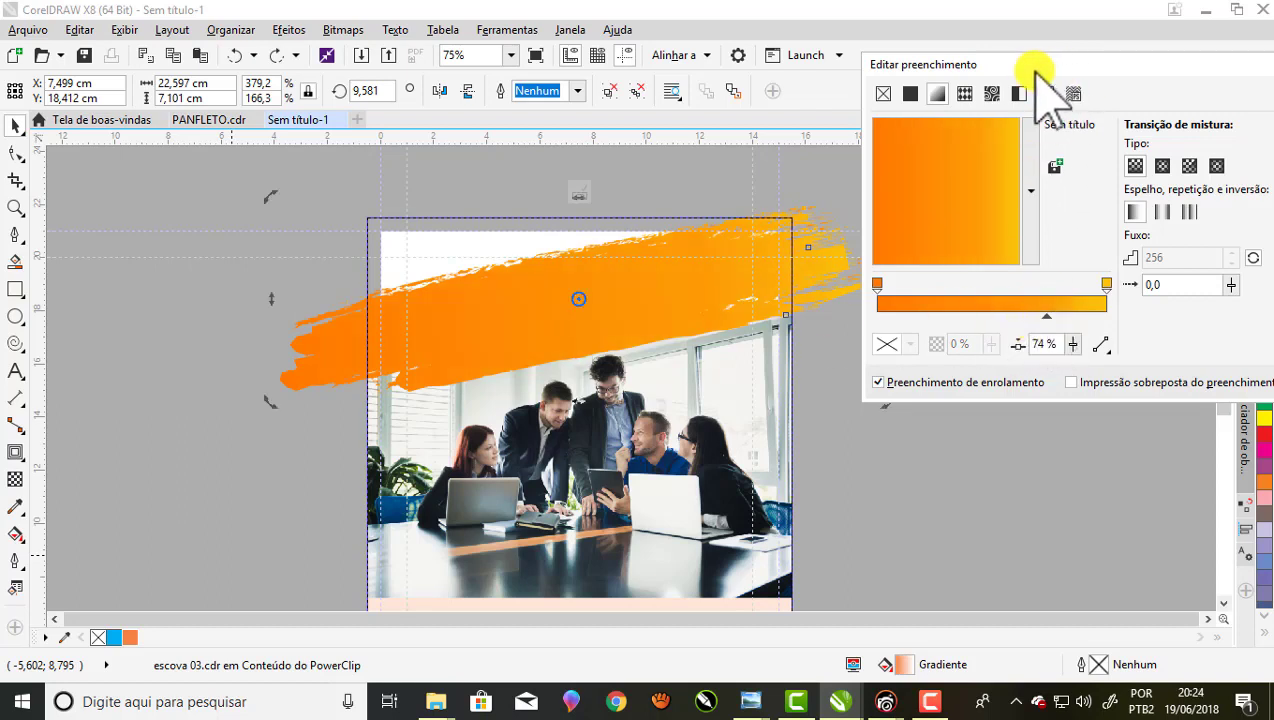
drag(1040, 64, 787, 45)
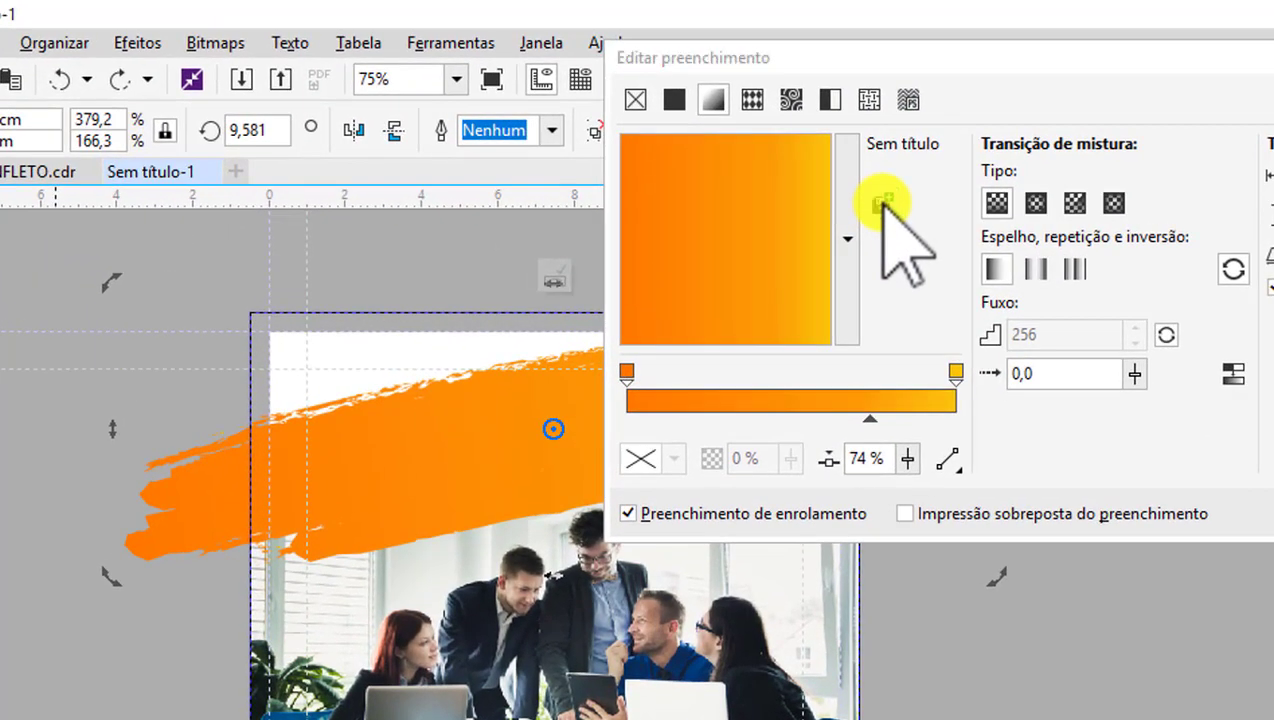
- Save the orange-yellow gradient as a fill preset named LANJA
click(881, 203)
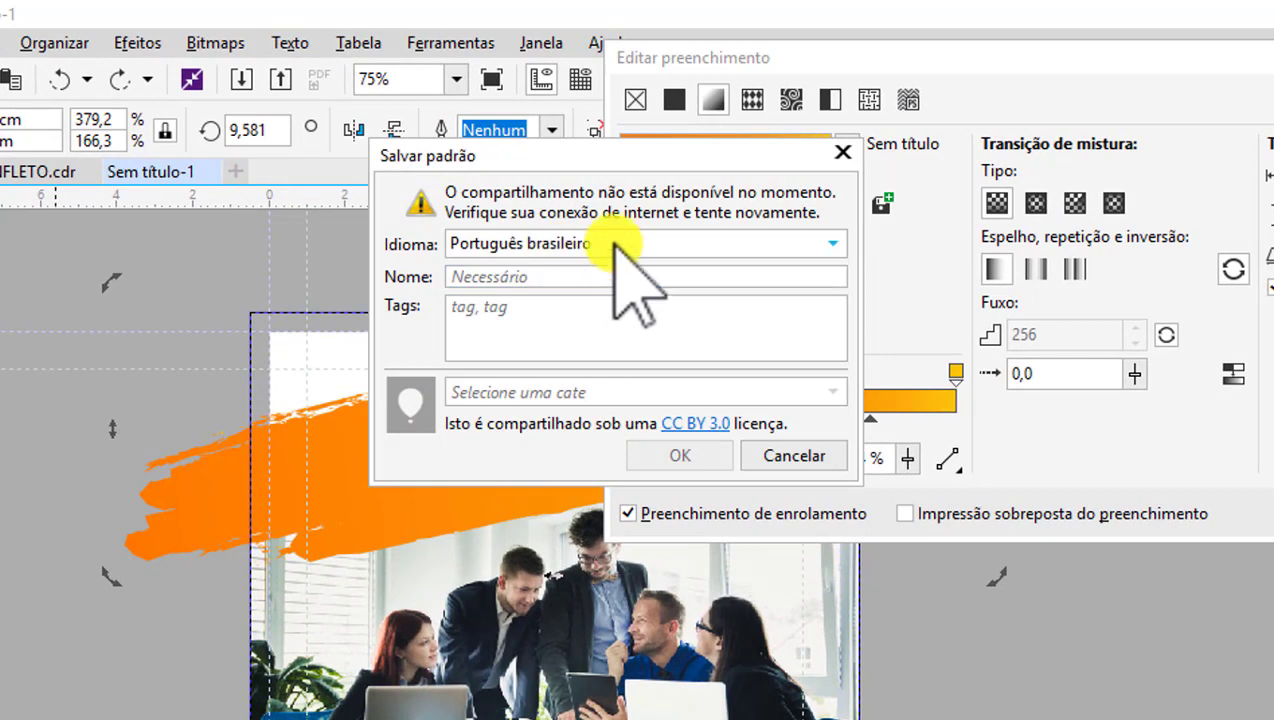
click(604, 280)
text(LANJA)
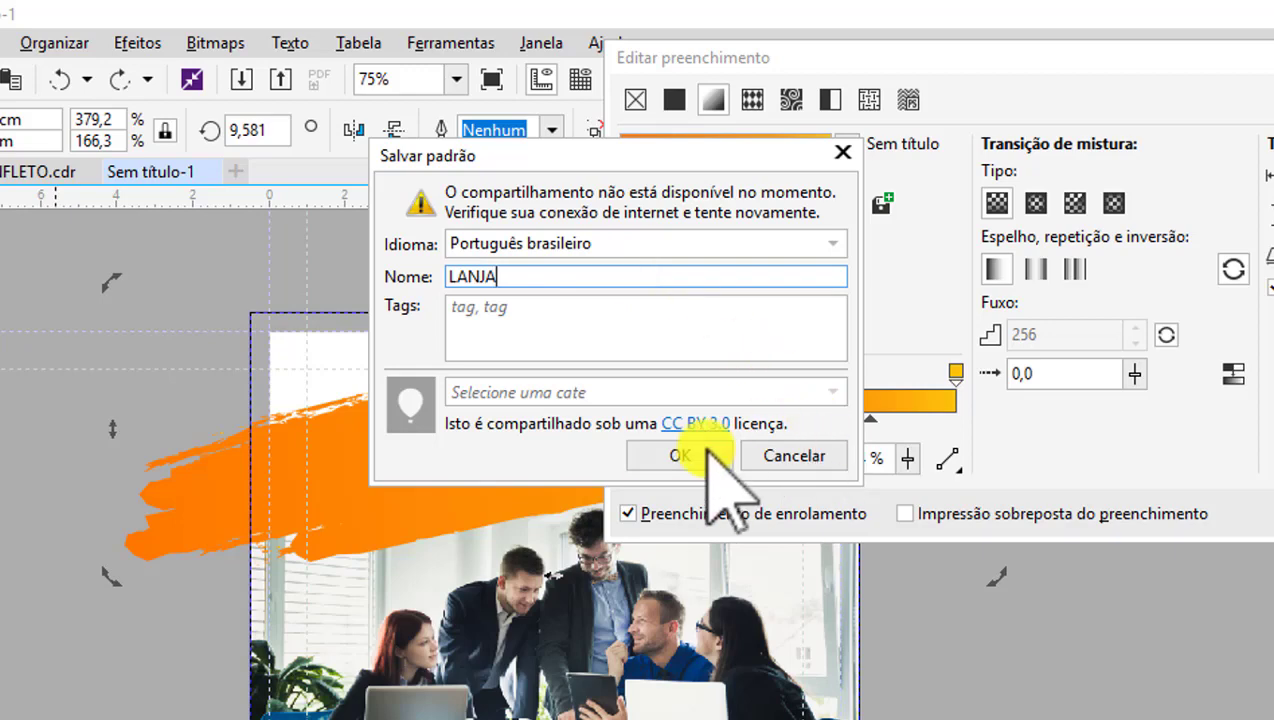
click(690, 455)
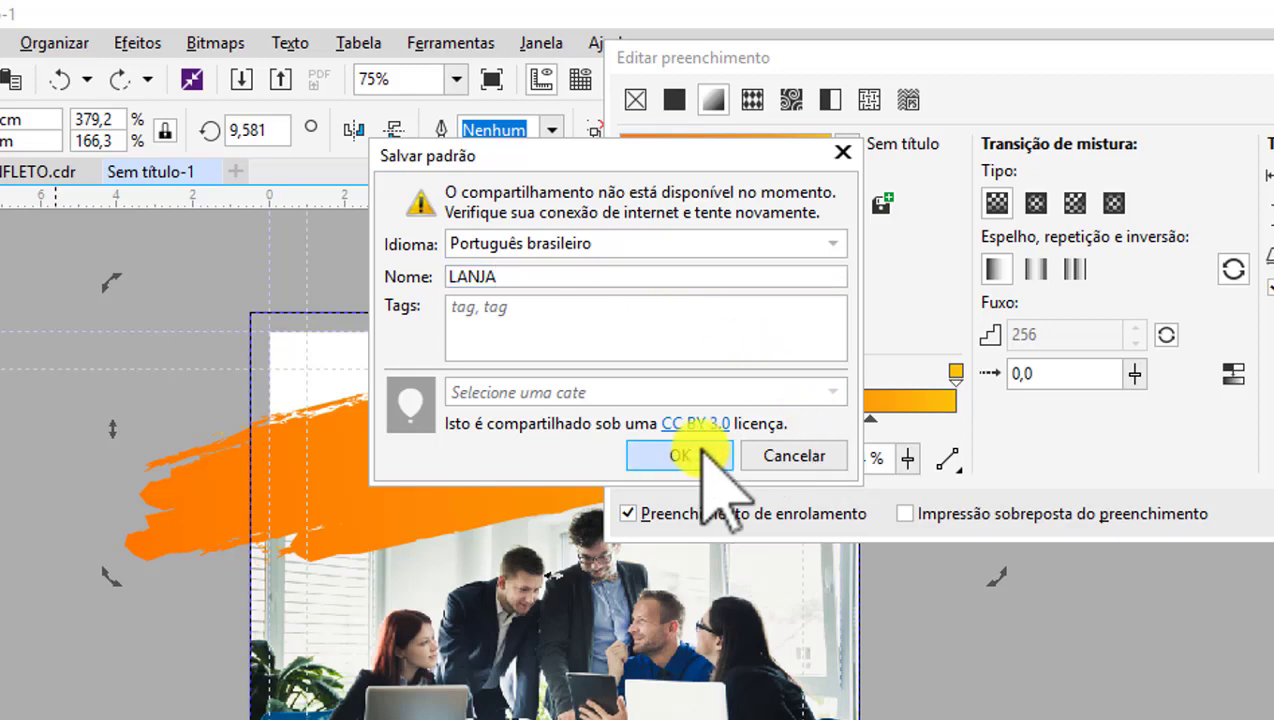
- Apply the gradient fill and finish editing the PowerClip so the stroke sits in the frame
drag(1166, 58, 959, 58)
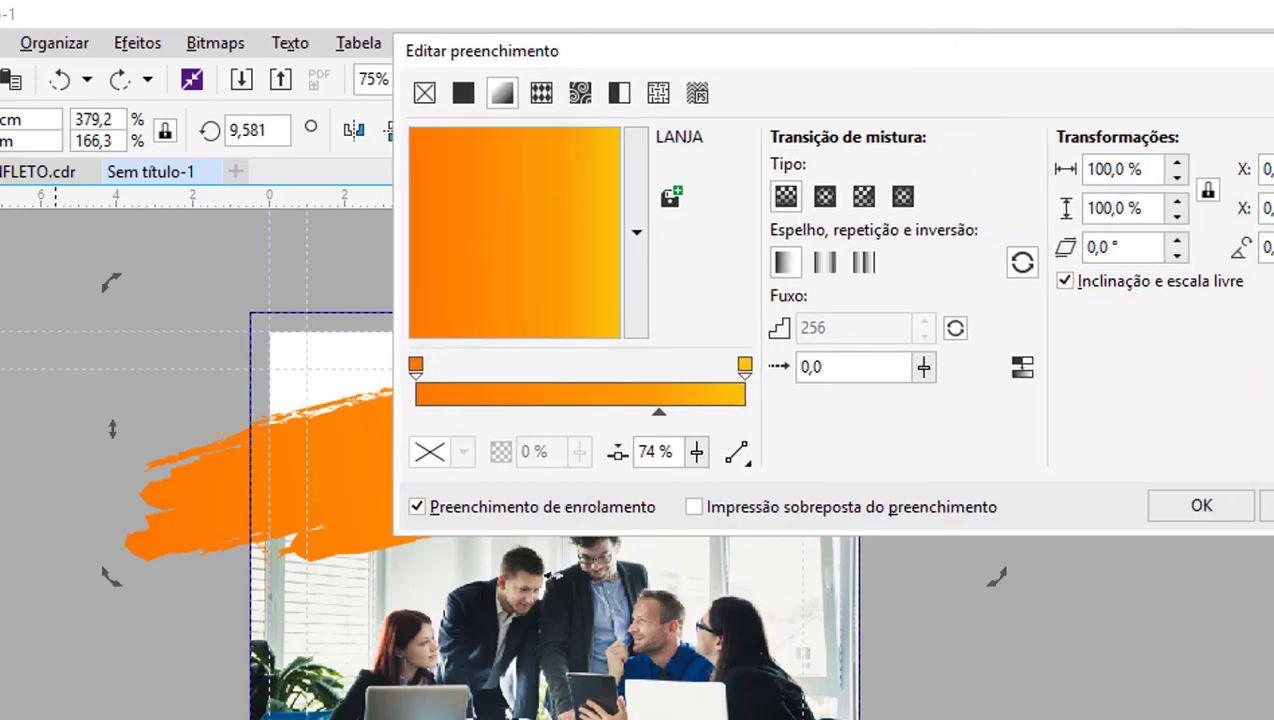
click(1196, 505)
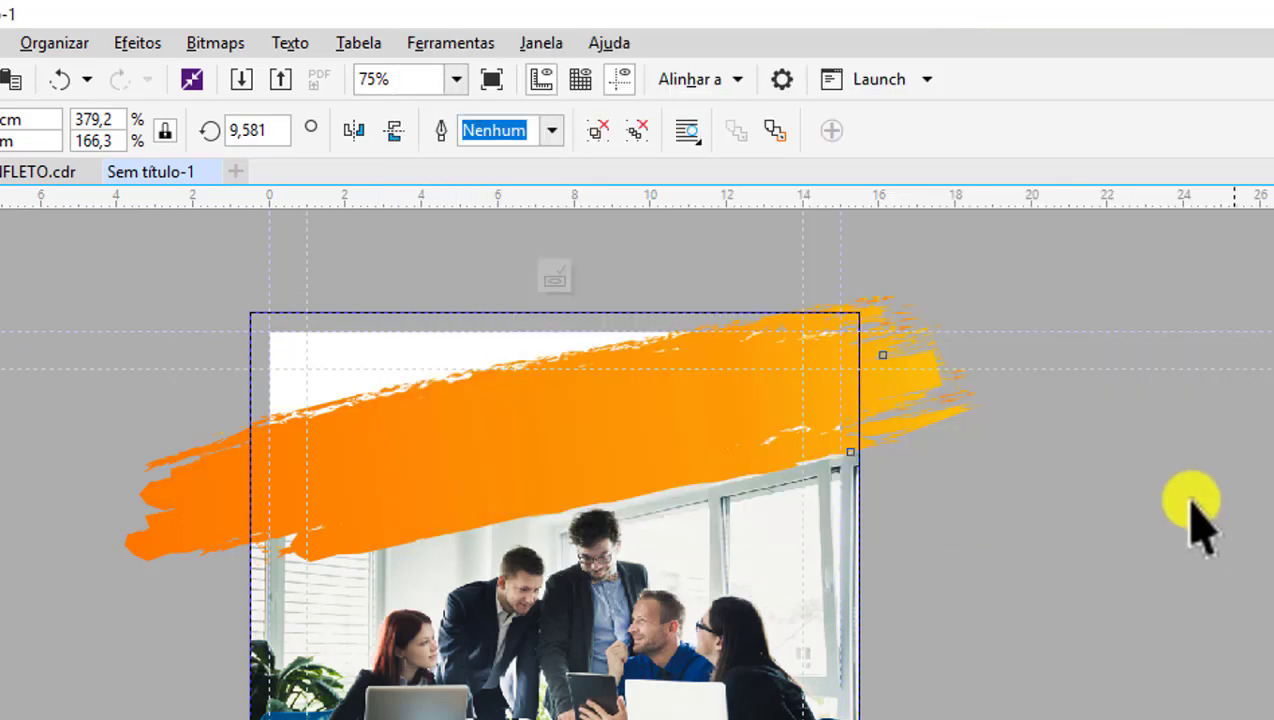
click(691, 398)
scroll(626, 370, down, 1)
scroll(625, 370, up, 1)
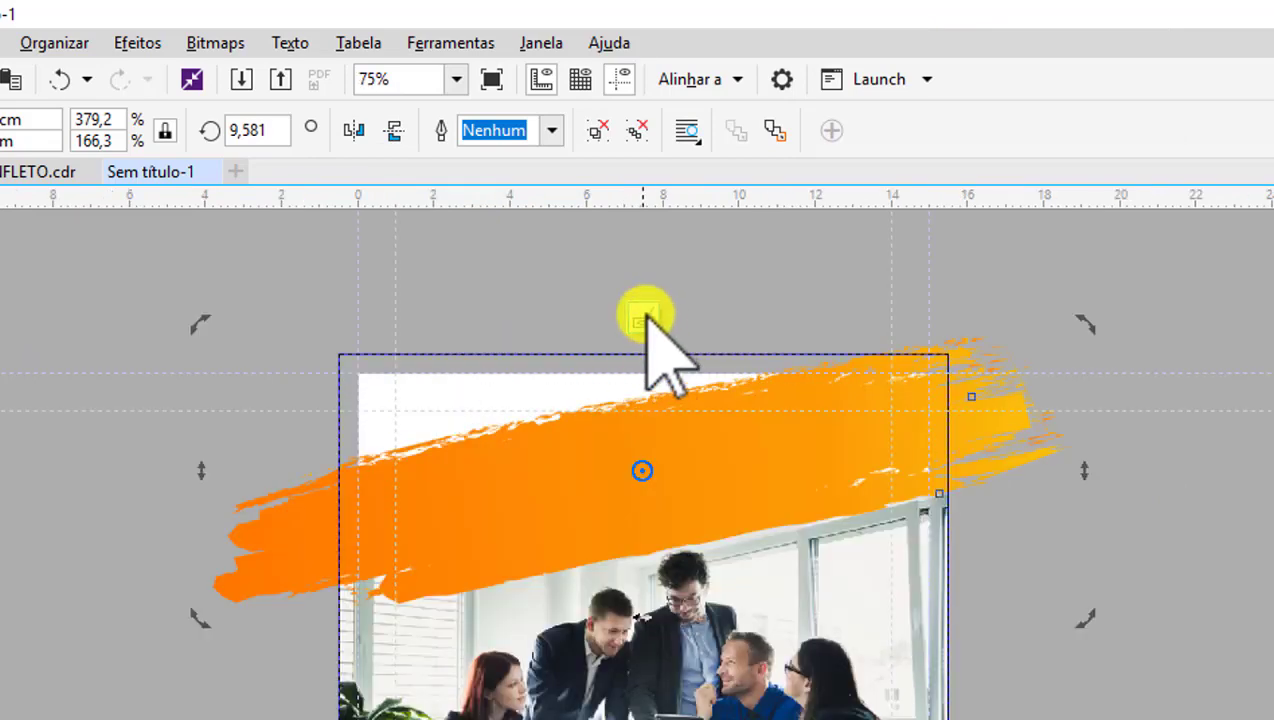
click(645, 318)
key(Escape)
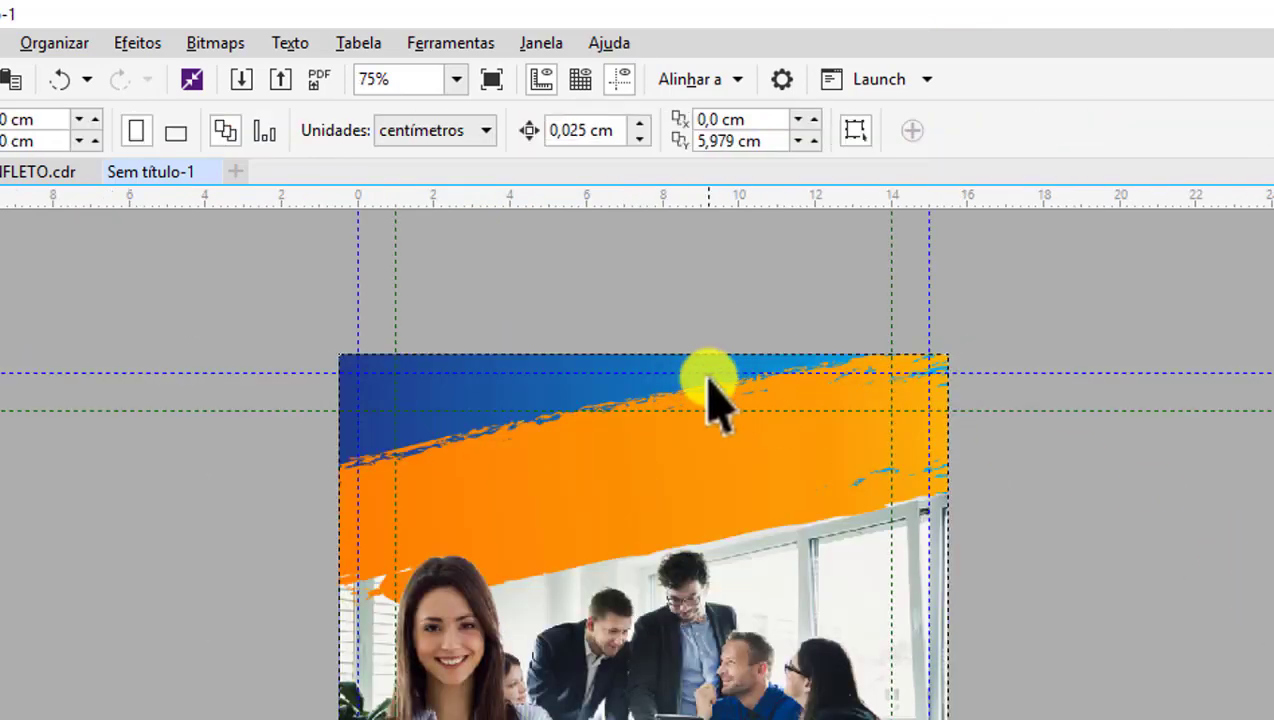
scroll(715, 395, down, 1)
scroll(632, 466, up, 1)
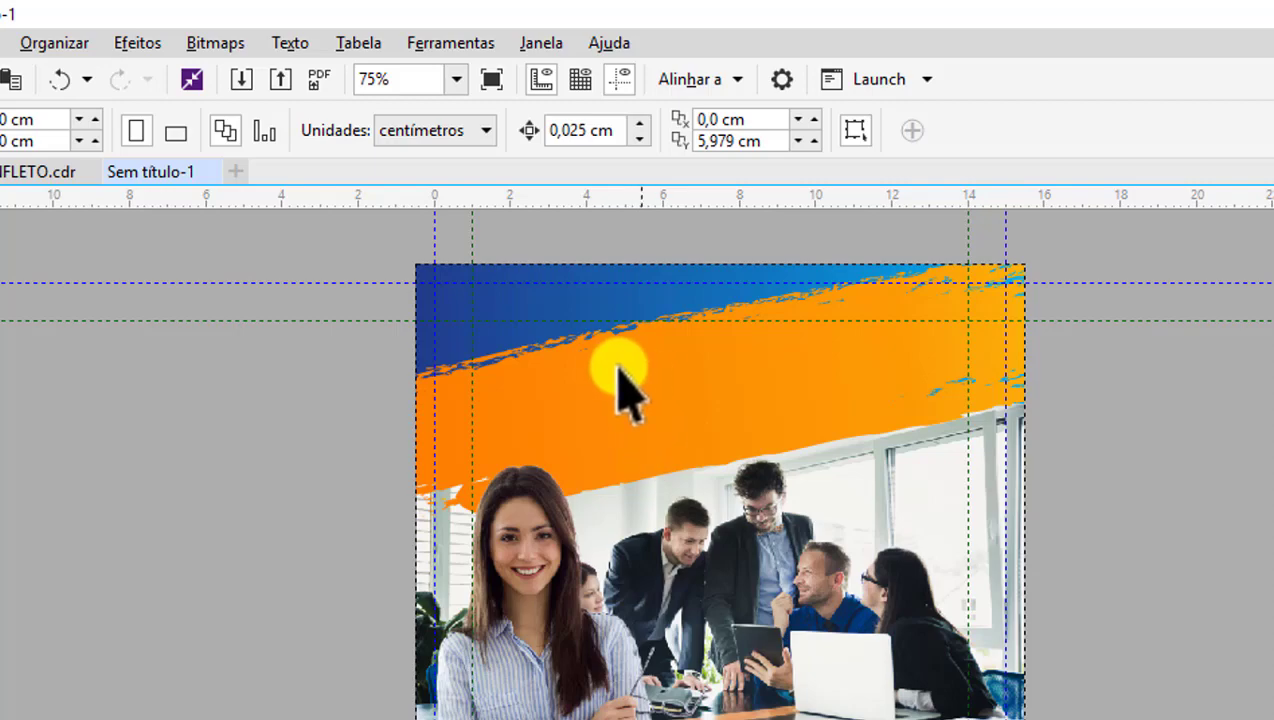
scroll(679, 378, down, 1)
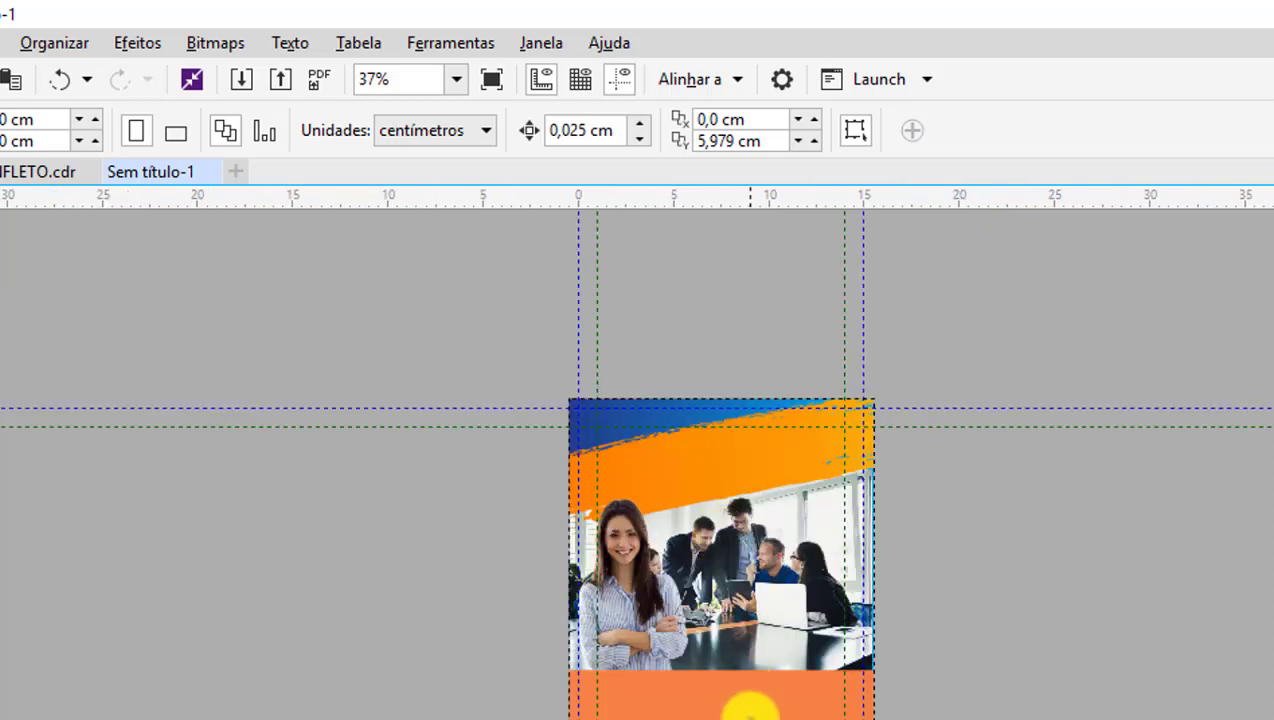
click(737, 602)
- Fill the band below the office photo with the saved LANJA orange gradient preset
scroll(737, 602, up, 1)
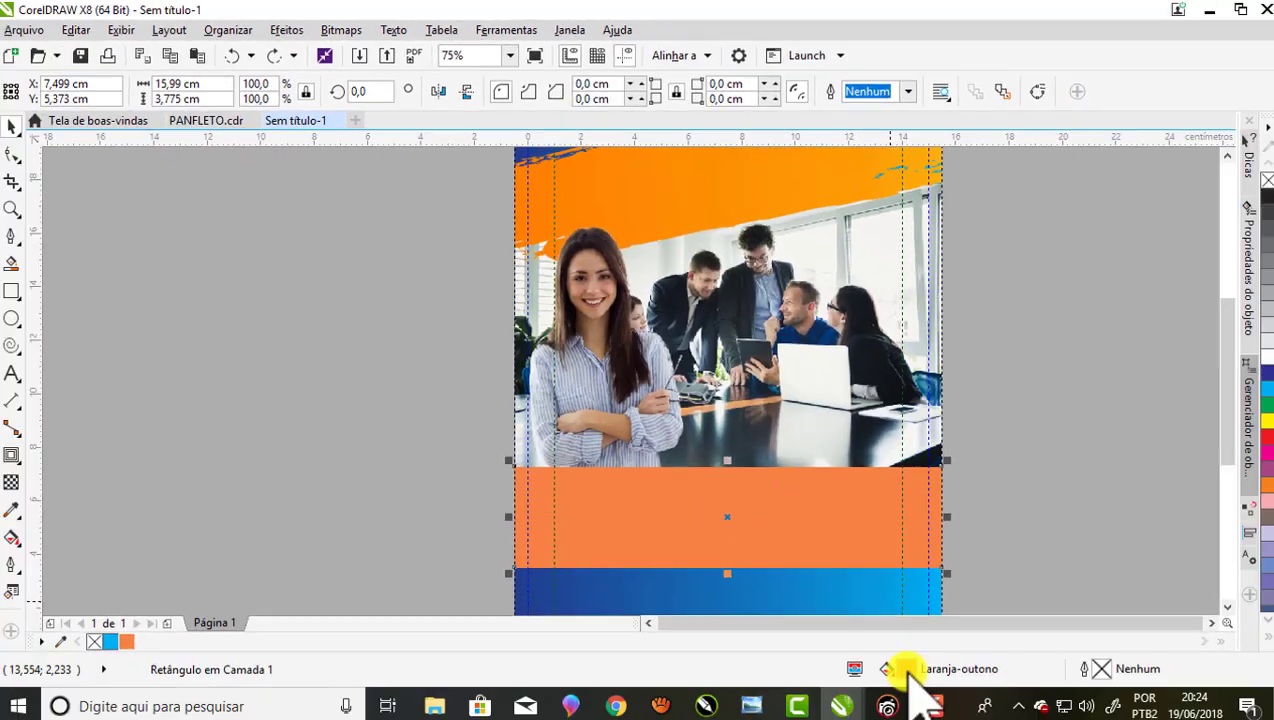
double_click(906, 664)
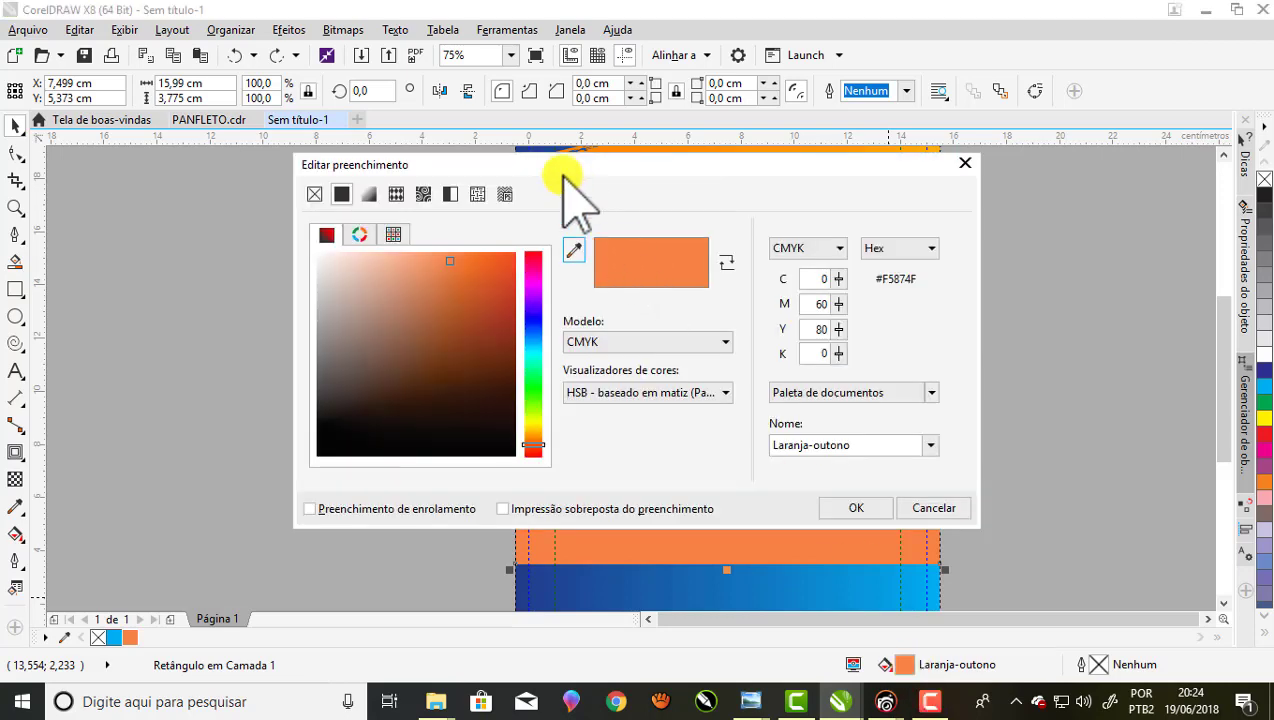
drag(562, 176, 921, 37)
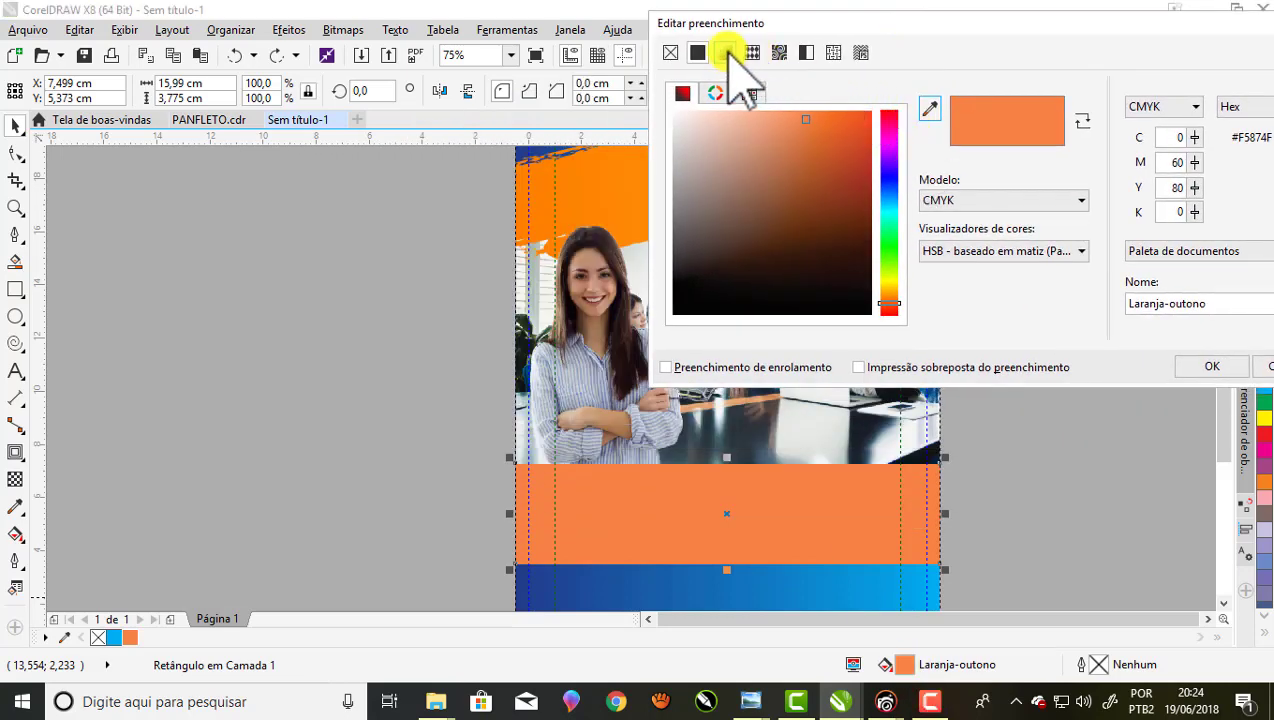
click(725, 52)
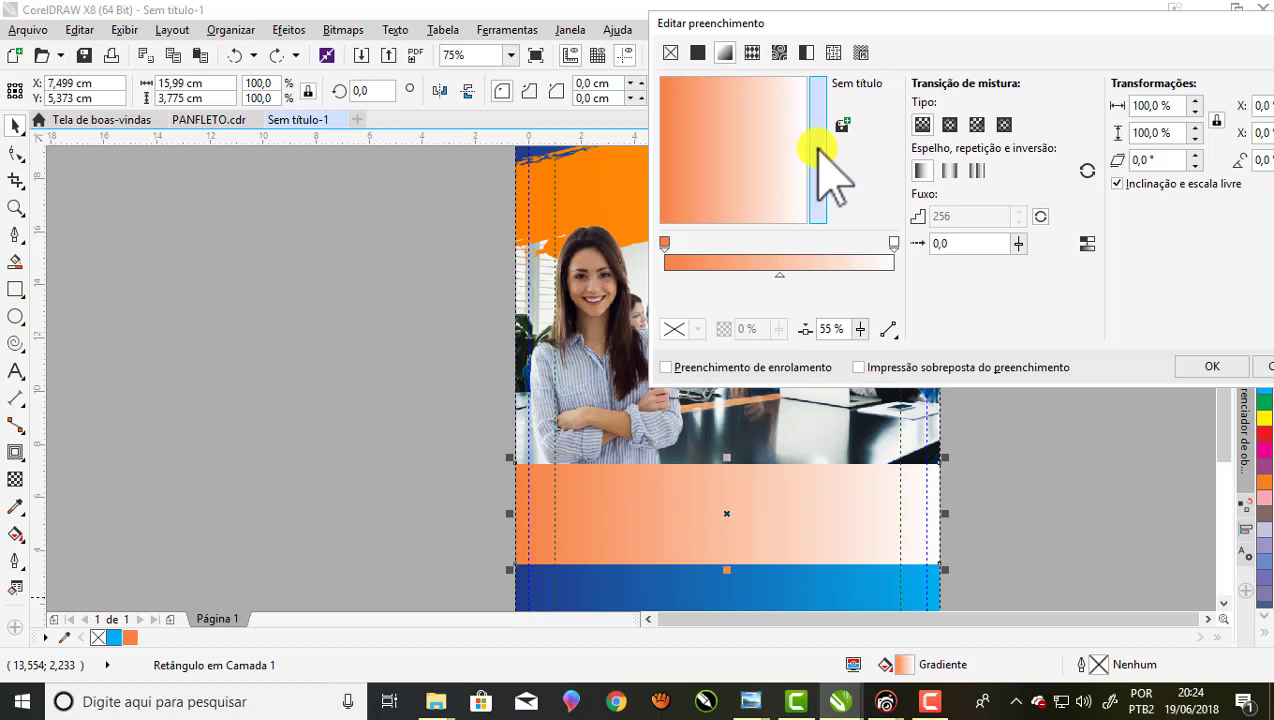
click(818, 148)
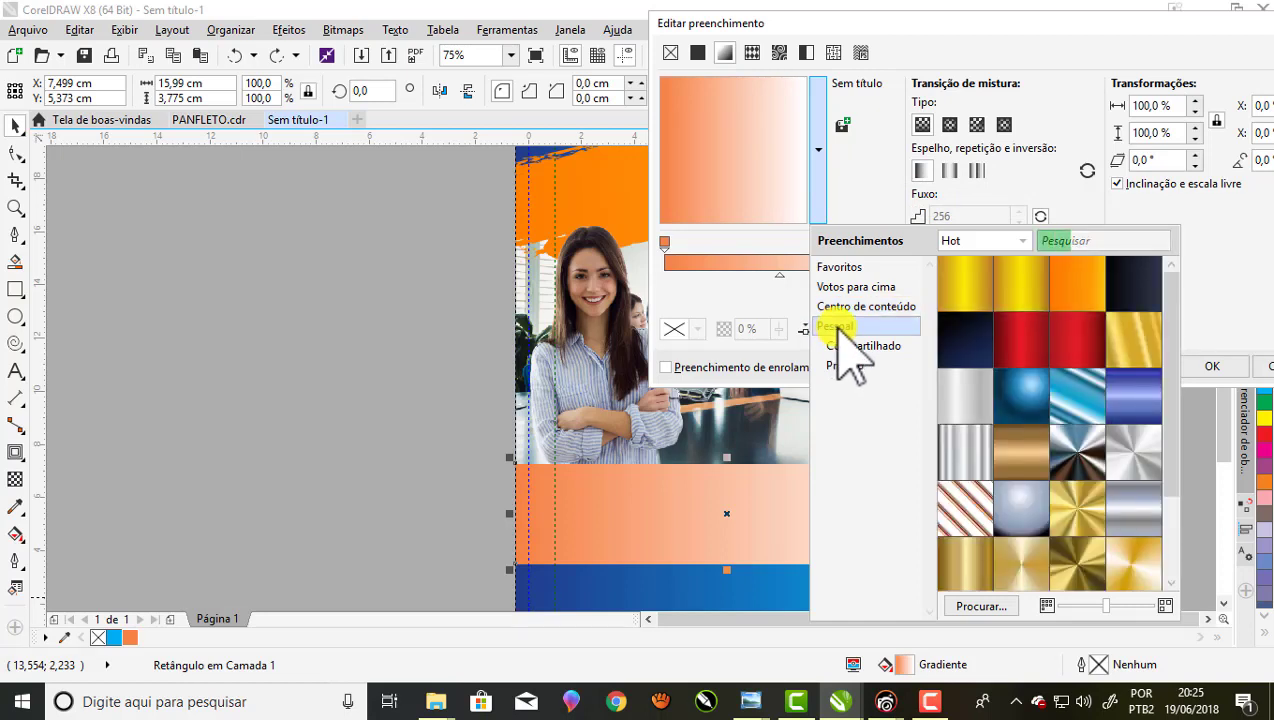
click(1079, 294)
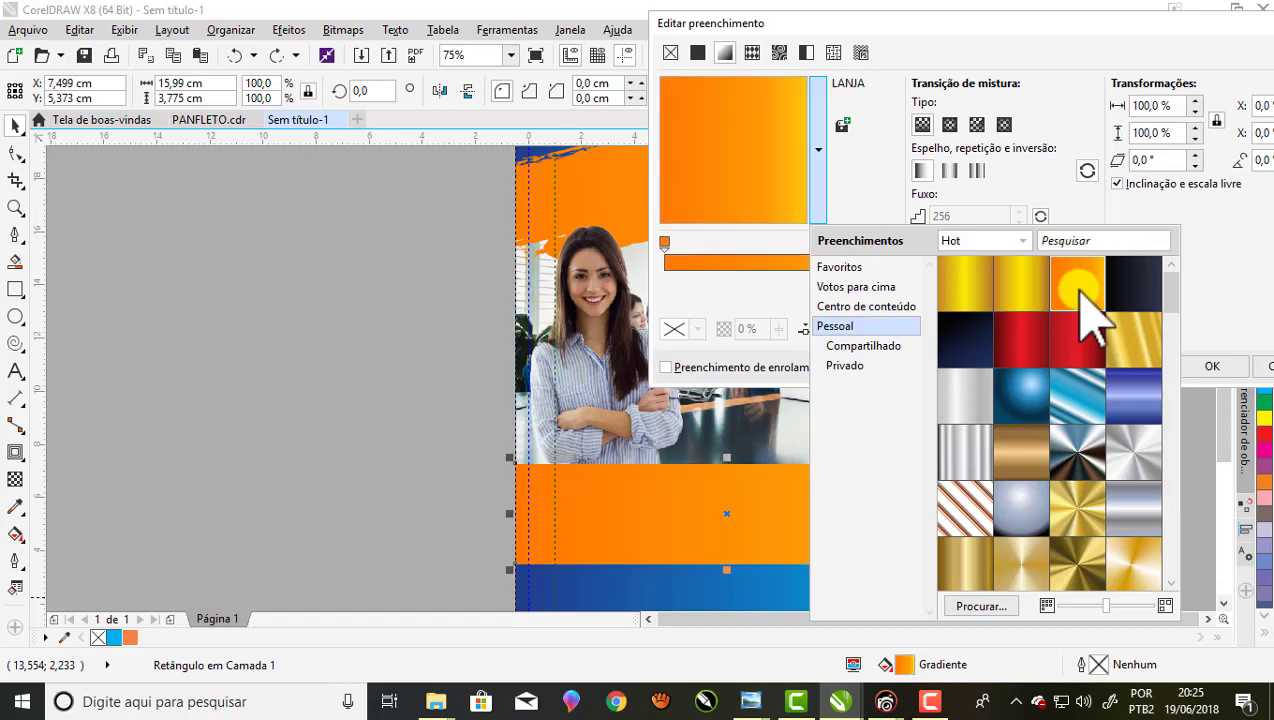
click(1215, 370)
click(1212, 366)
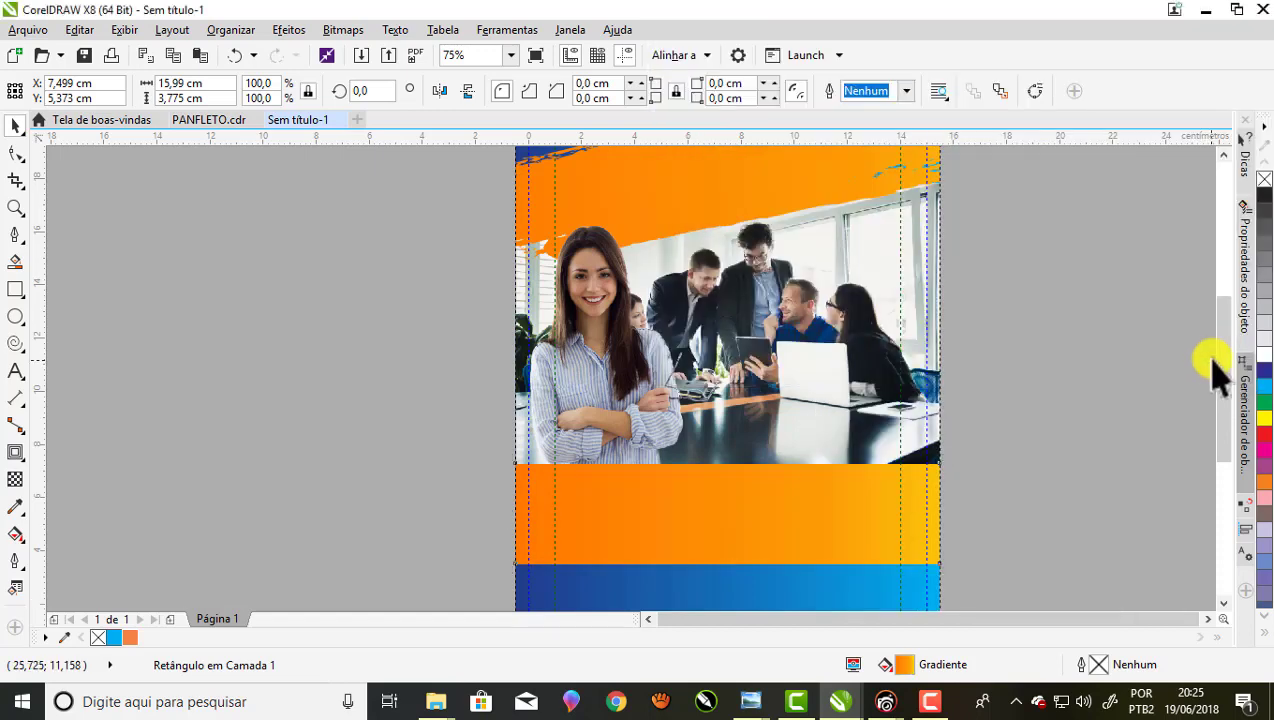
scroll(808, 300, down, 1)
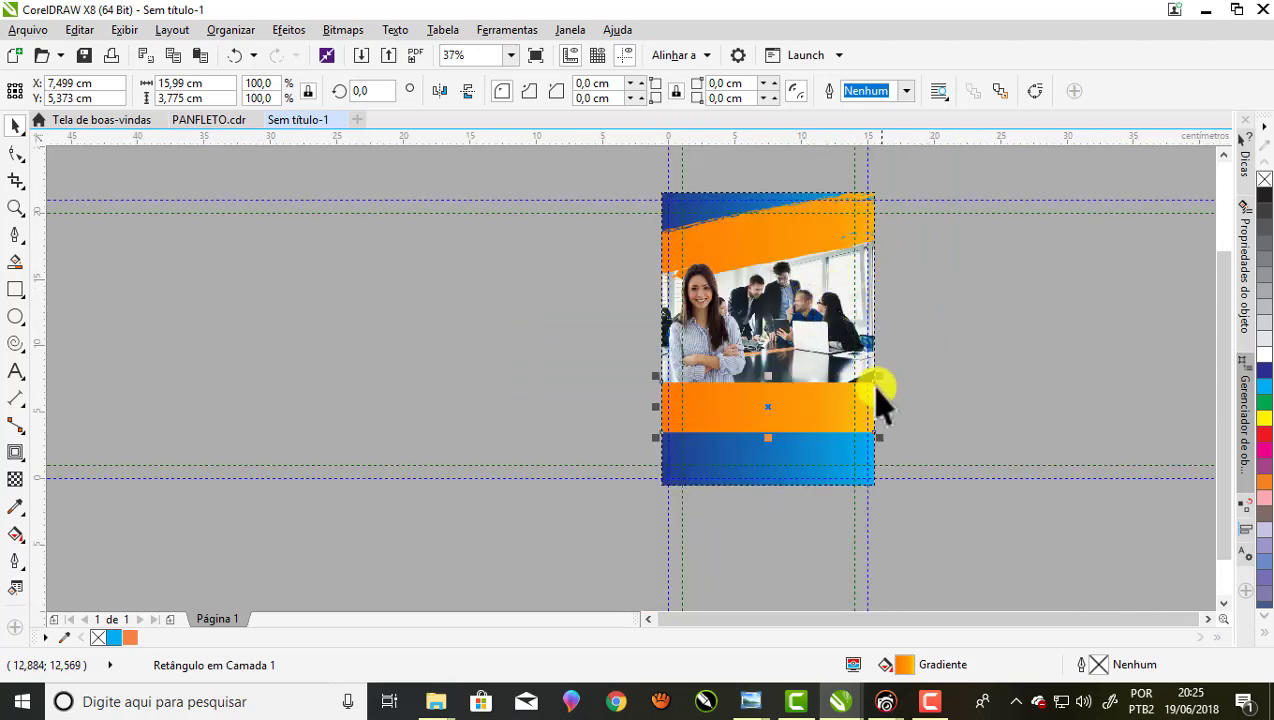
click(968, 365)
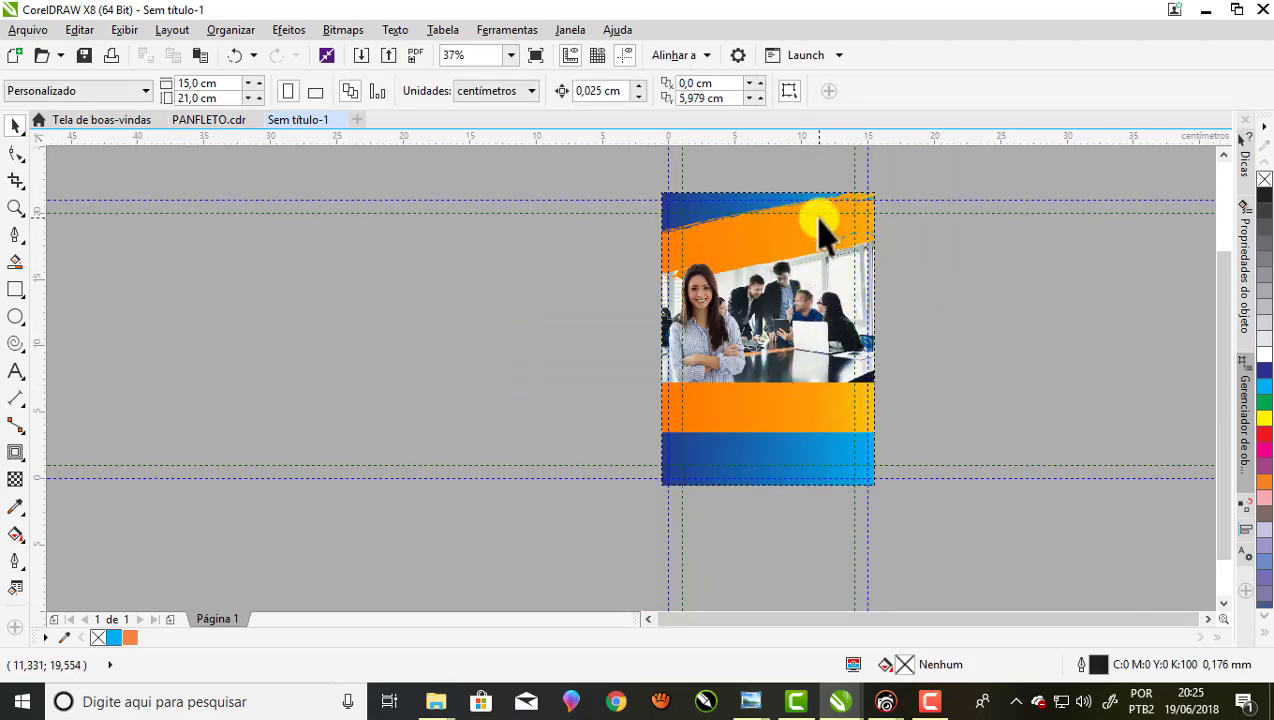
- Import LOGO CAPACITA 02 and place it on the canvas
scroll(820, 230, up, 1)
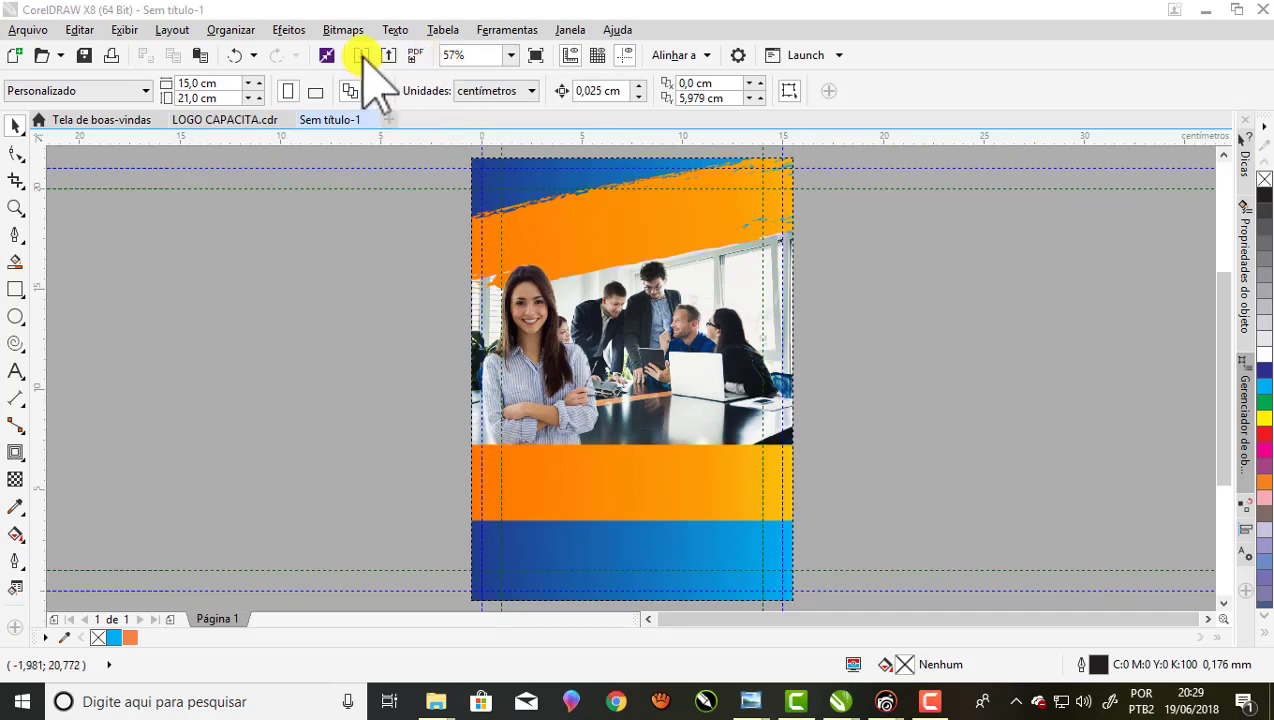
click(363, 57)
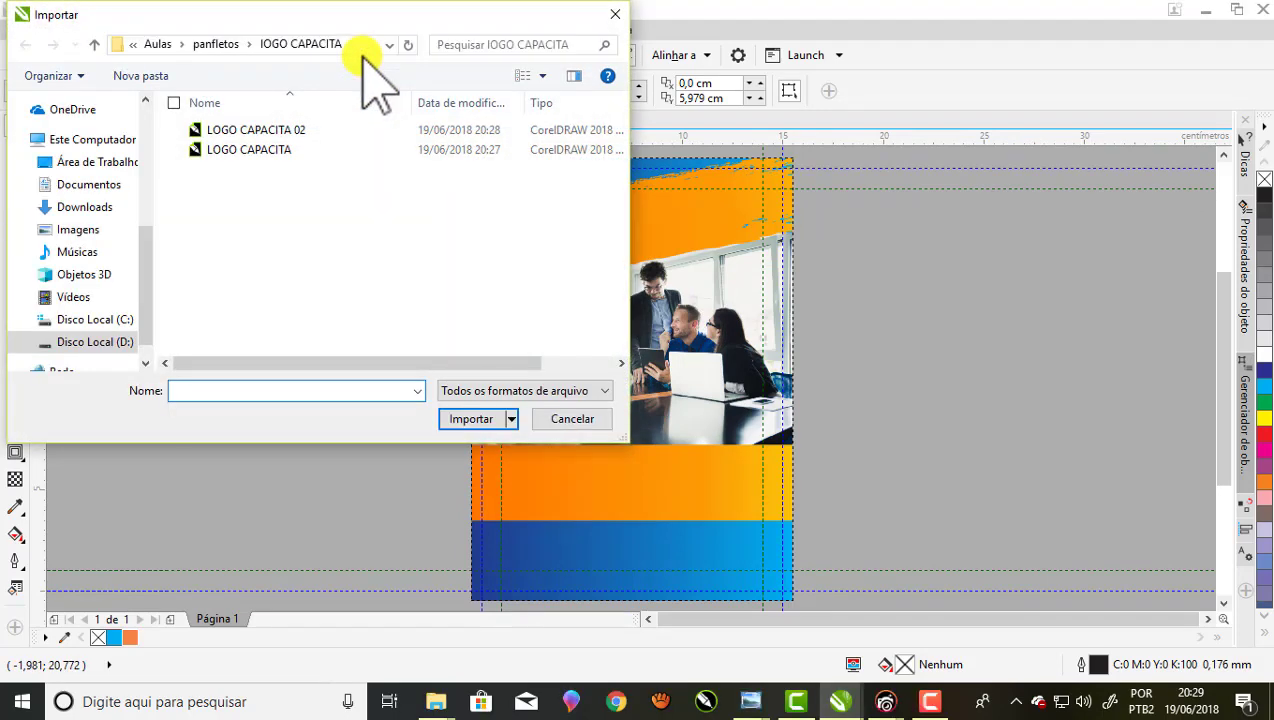
click(200, 130)
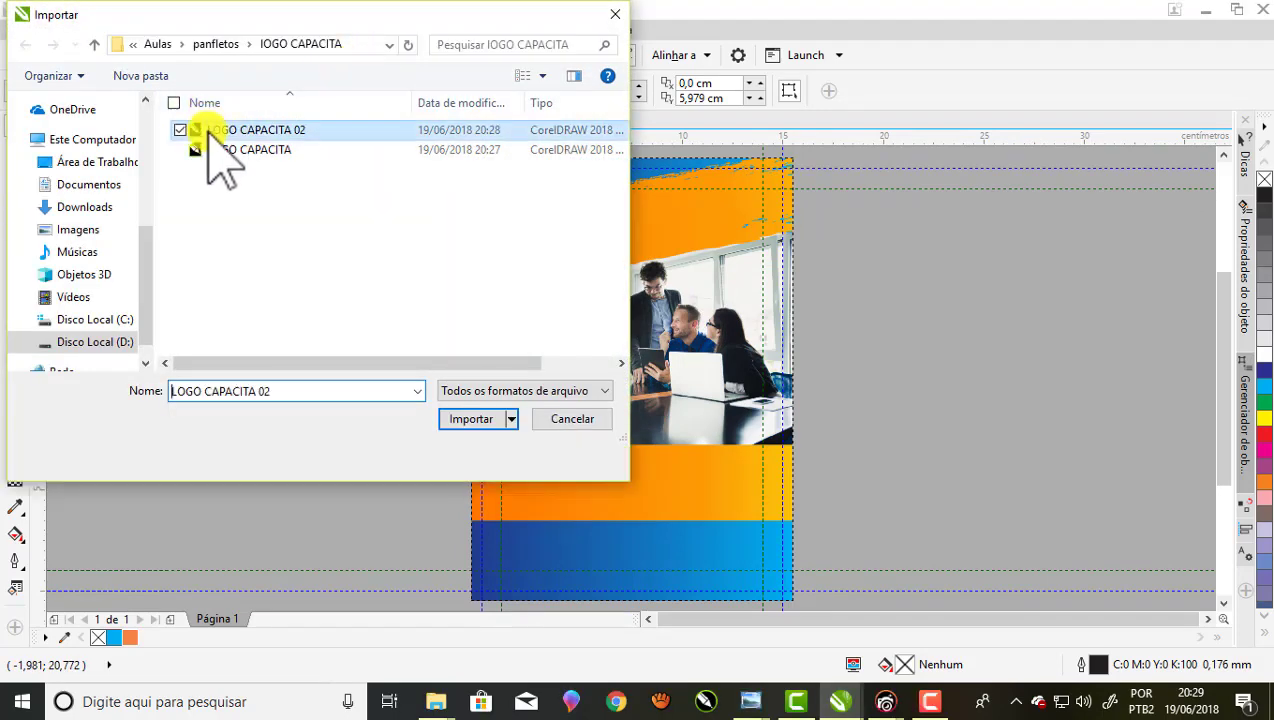
click(471, 457)
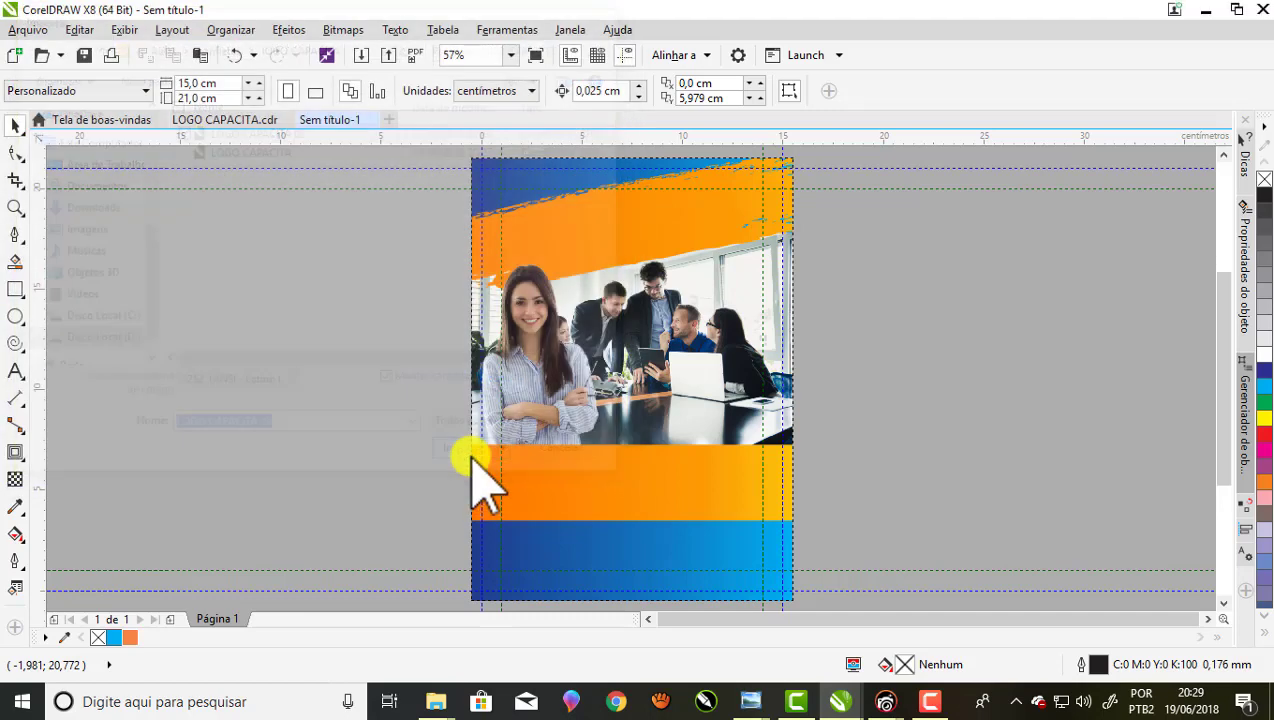
click(336, 238)
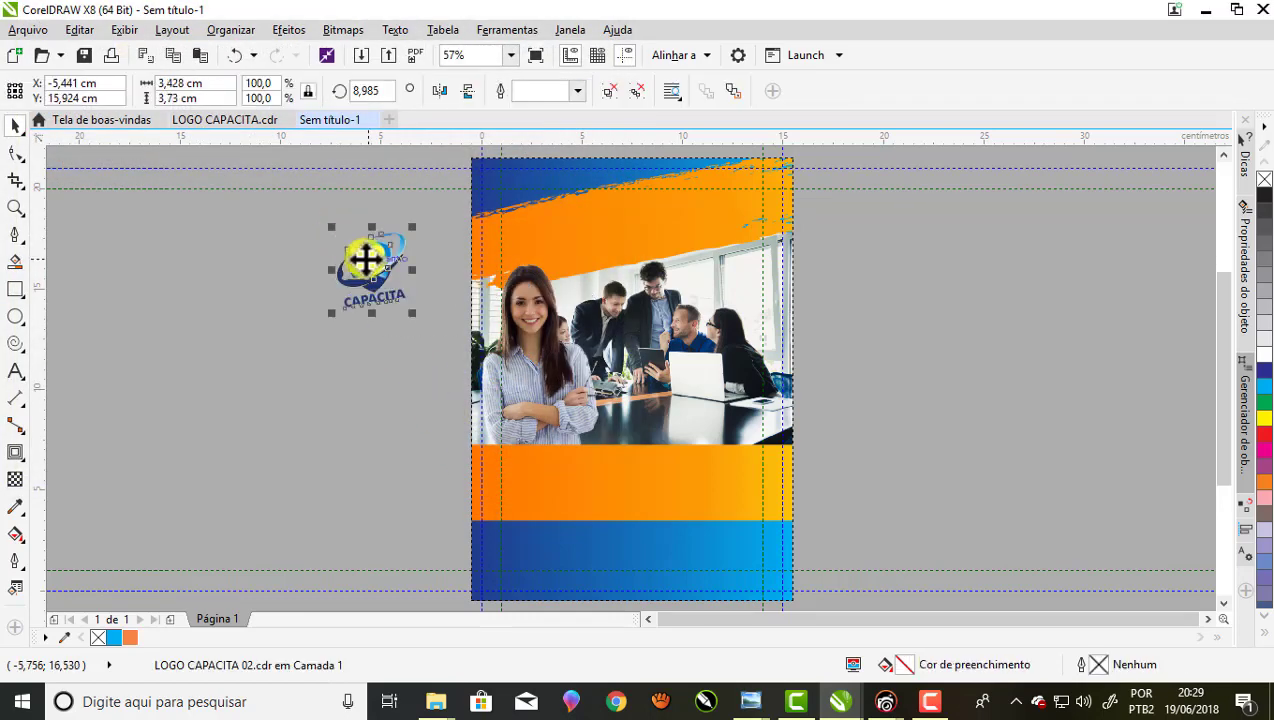
- Position the CAPACITA logo at the left end of the orange brush stroke
mouse_move(366, 262)
mouse_down()
mouse_move(497, 233)
mouse_move(526, 250)
mouse_up()
scroll(526, 250, down, 1)
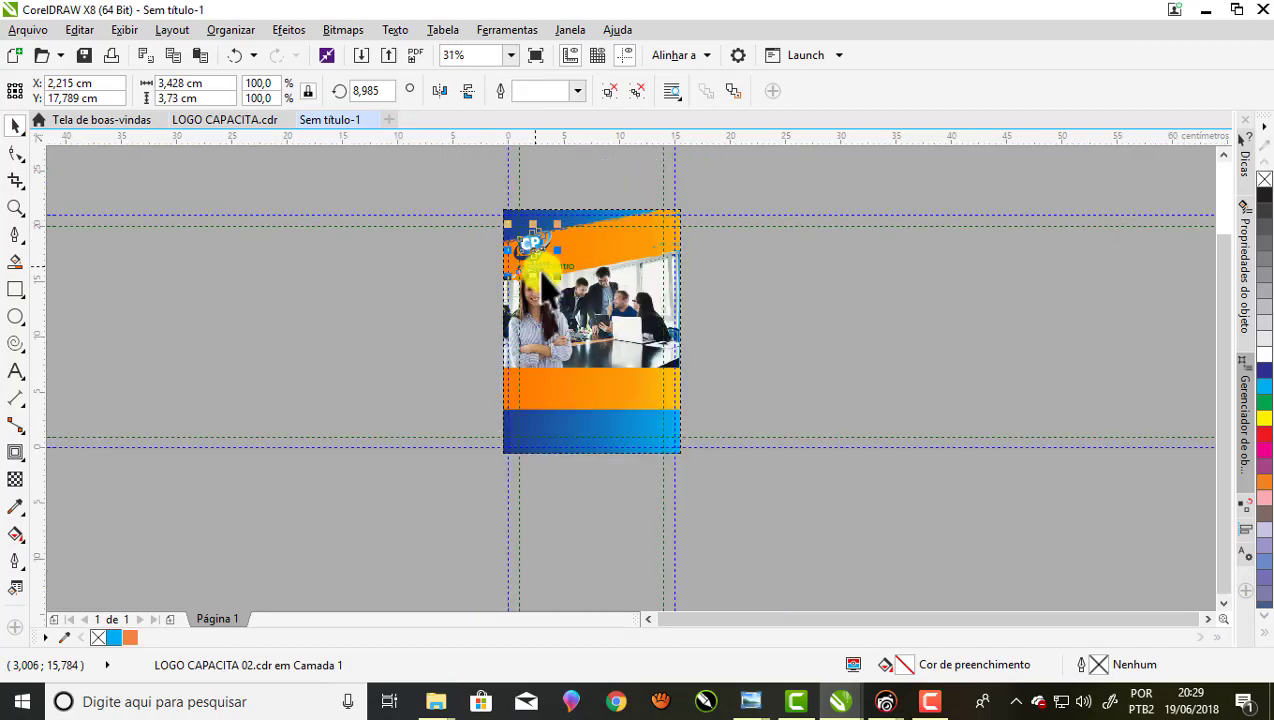
scroll(547, 253, up, 3)
scroll(540, 265, down, 1)
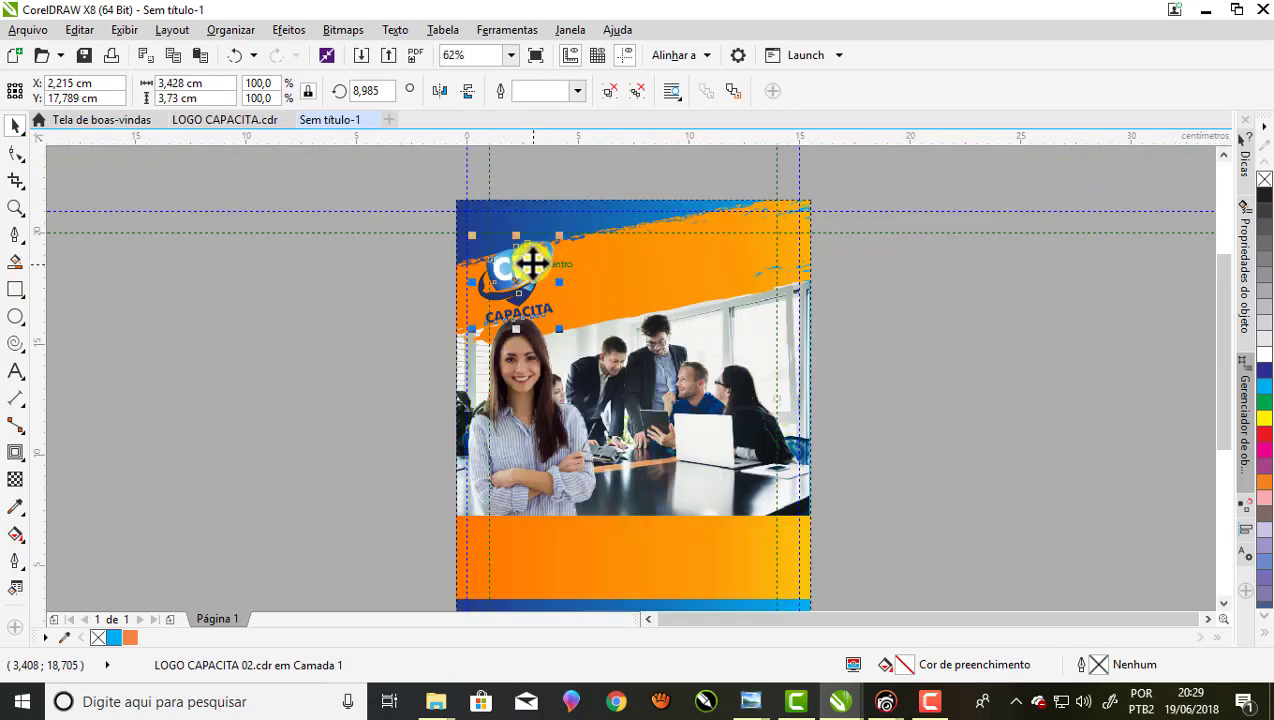
drag(532, 262, 337, 274)
scroll(640, 285, down, 1)
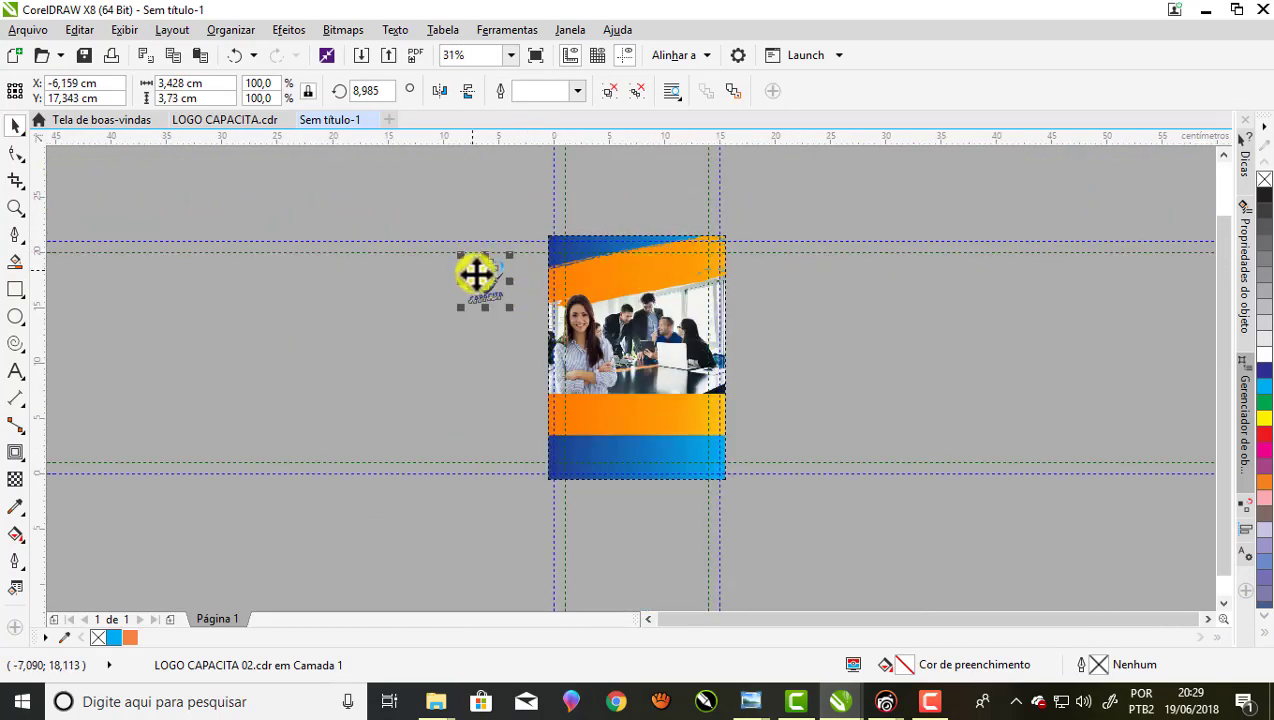
mouse_move(476, 274)
mouse_down()
mouse_move(306, 262)
mouse_move(426, 277)
mouse_up()
scroll(306, 262, up, 1)
scroll(308, 266, down, 1)
scroll(446, 268, up, 1)
scroll(440, 265, up, 1)
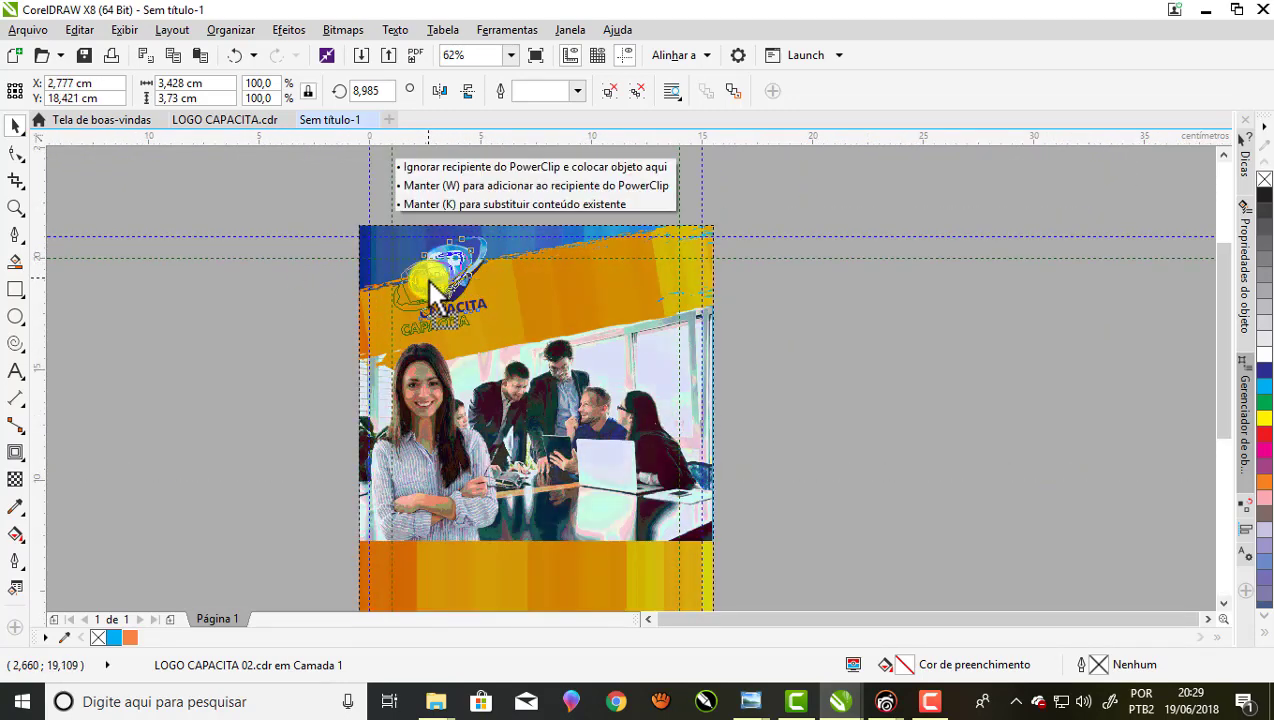
scroll(426, 277, up, 1)
drag(426, 277, 426, 283)
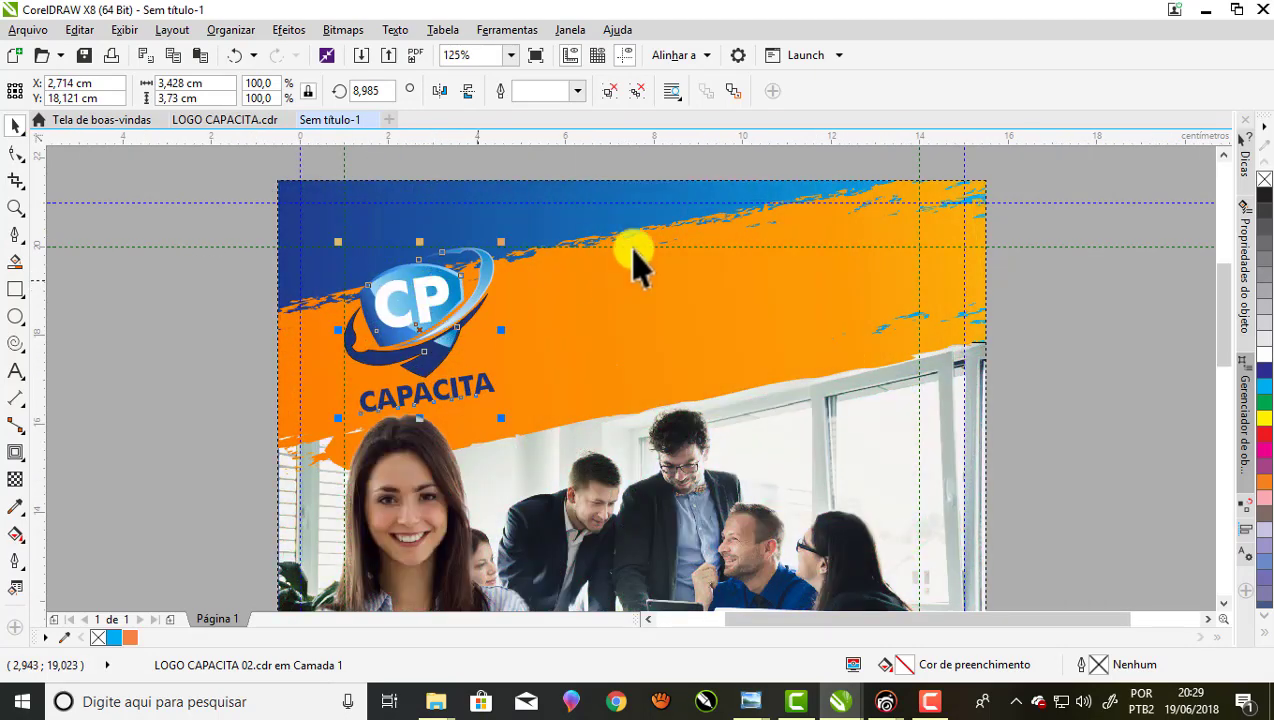
- Type CURSOS beside the logo and set it in Futura Md BT
click(16, 372)
click(528, 305)
text(CURSOS)
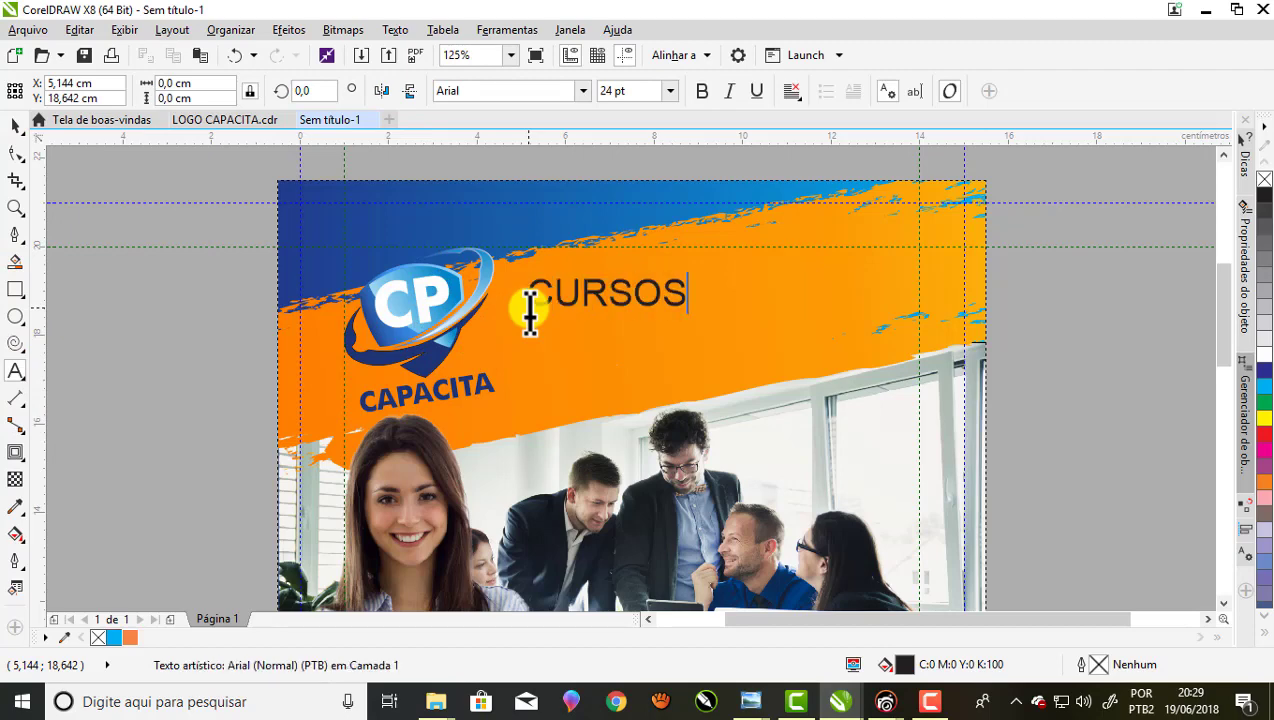
key(ctrl+space)
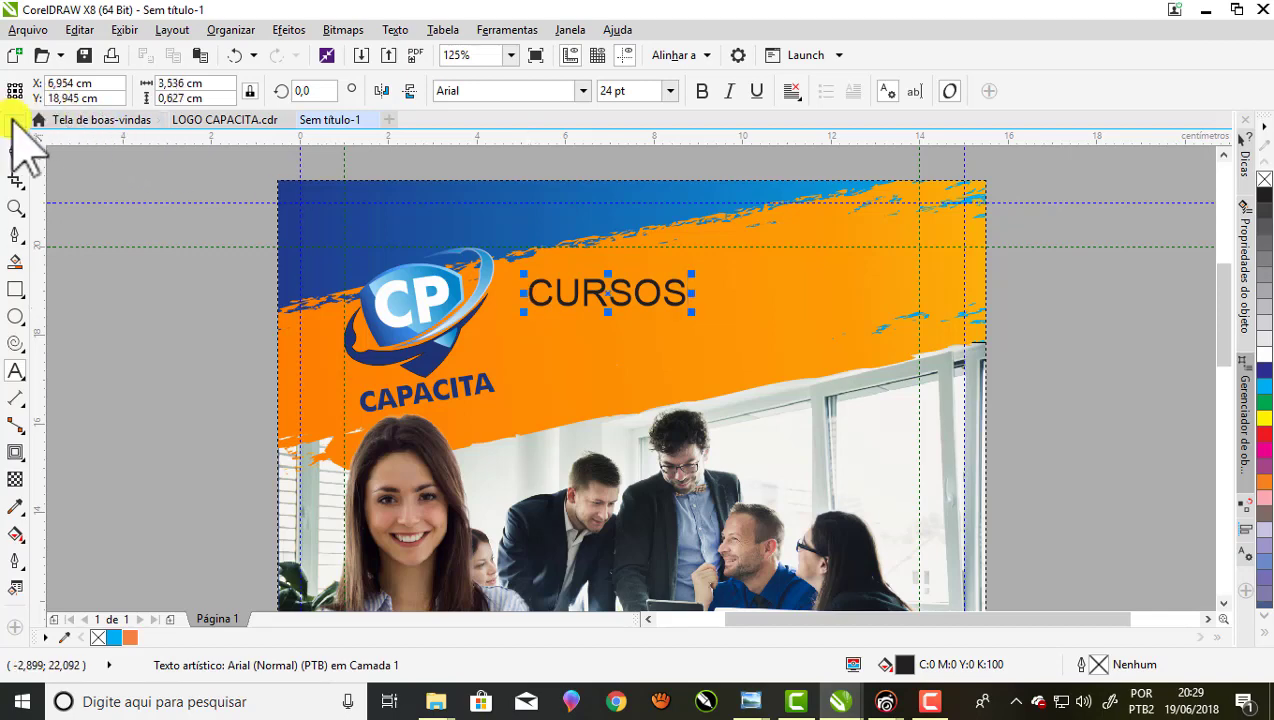
click(455, 90)
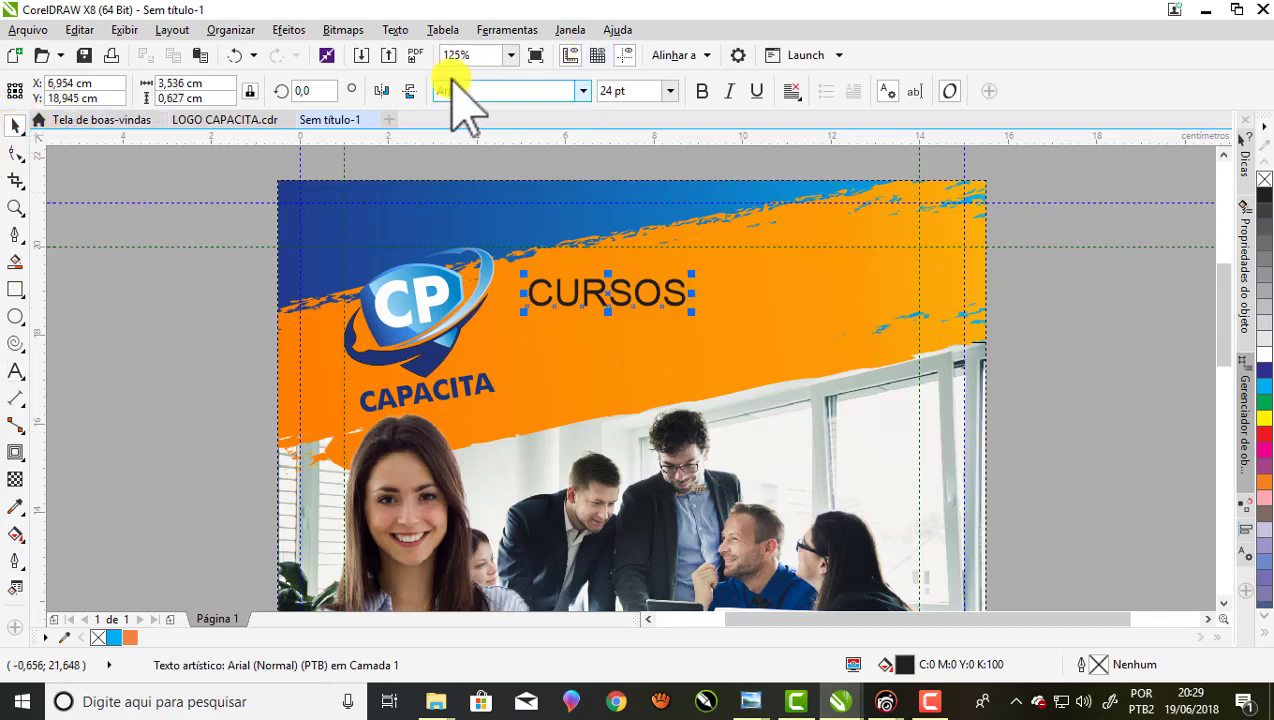
click(583, 92)
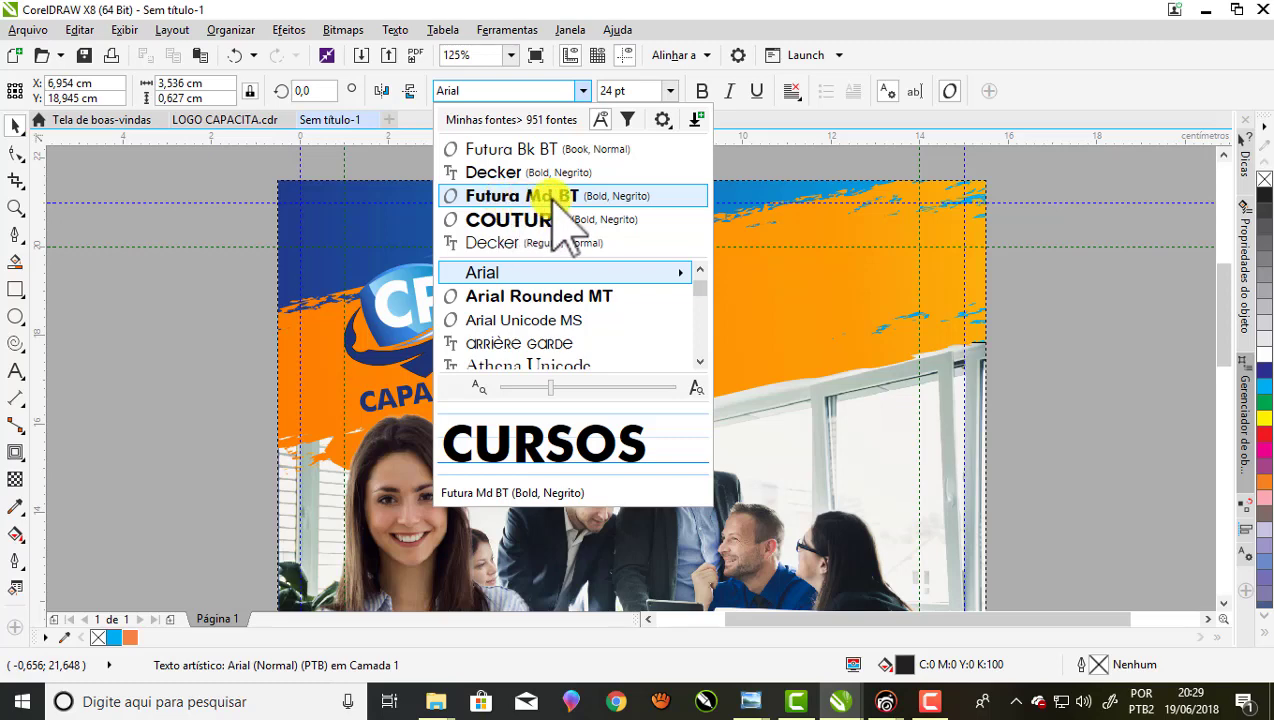
click(560, 196)
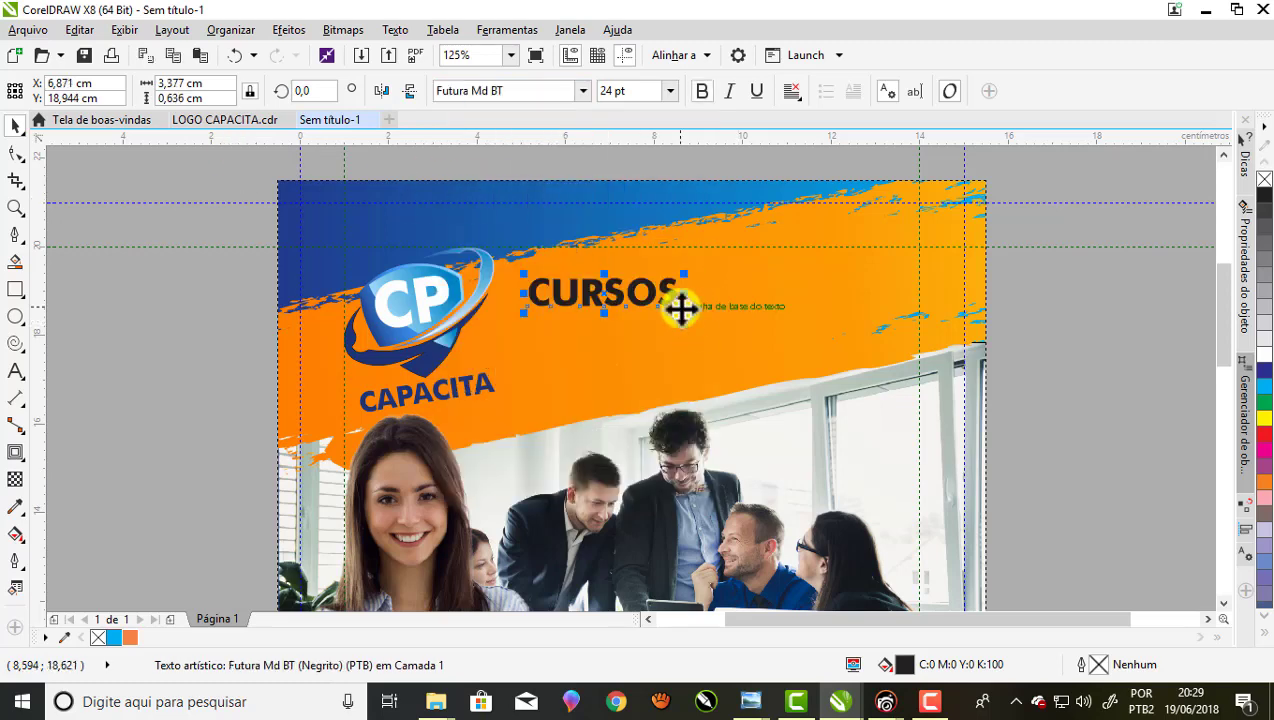
- Scale CURSOS to about 55.8 pt, colour it white and place it beside the logo
mouse_move(684, 312)
mouse_down()
mouse_move(835, 337)
mouse_move(800, 270)
mouse_up()
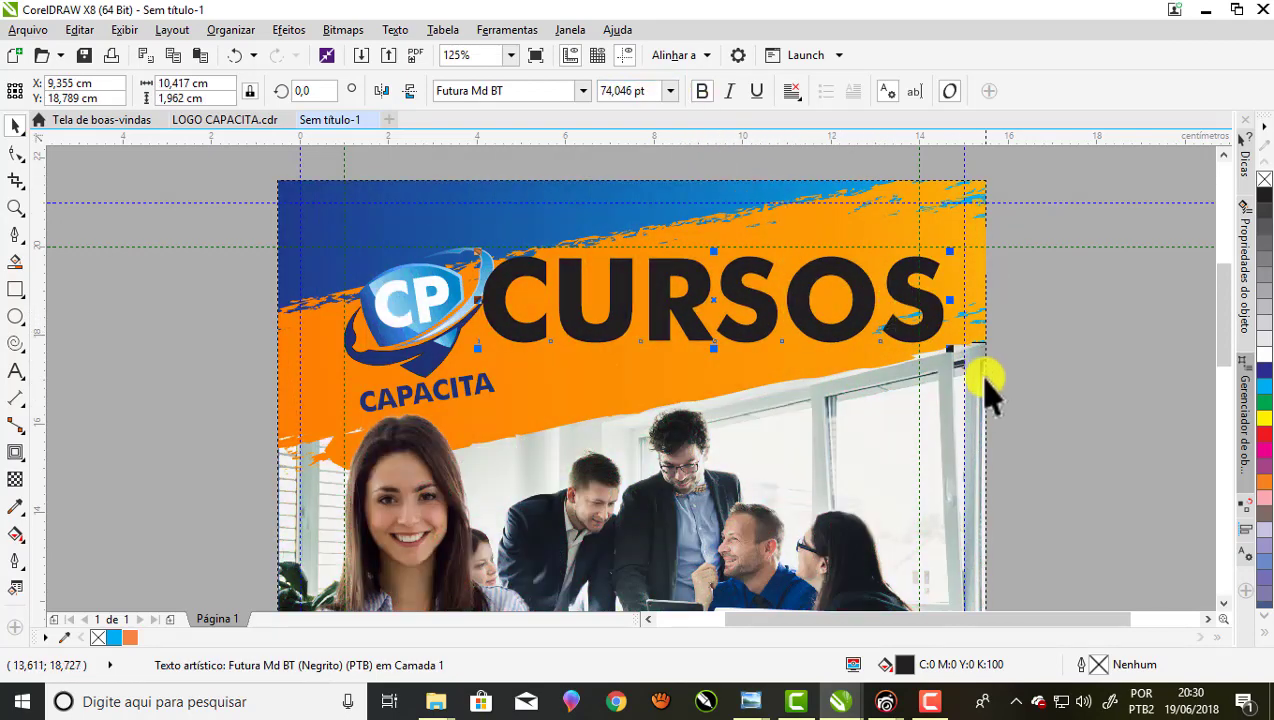
drag(952, 347, 916, 336)
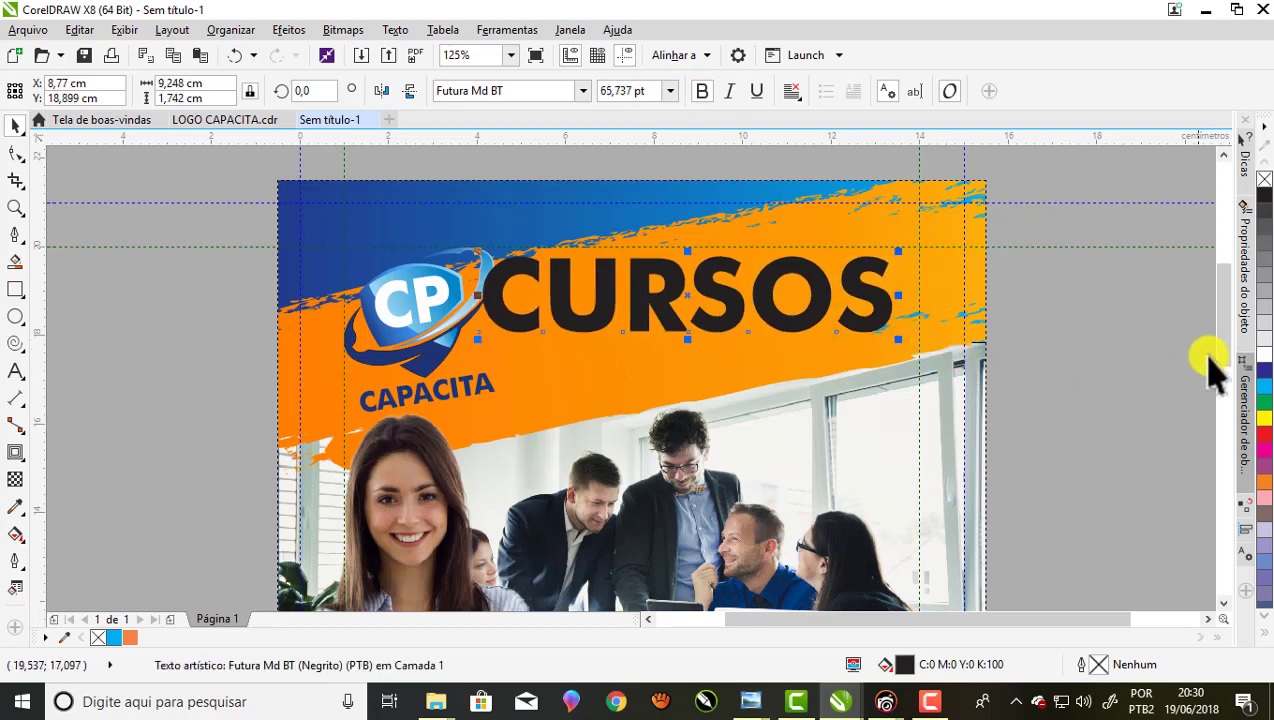
click(1263, 352)
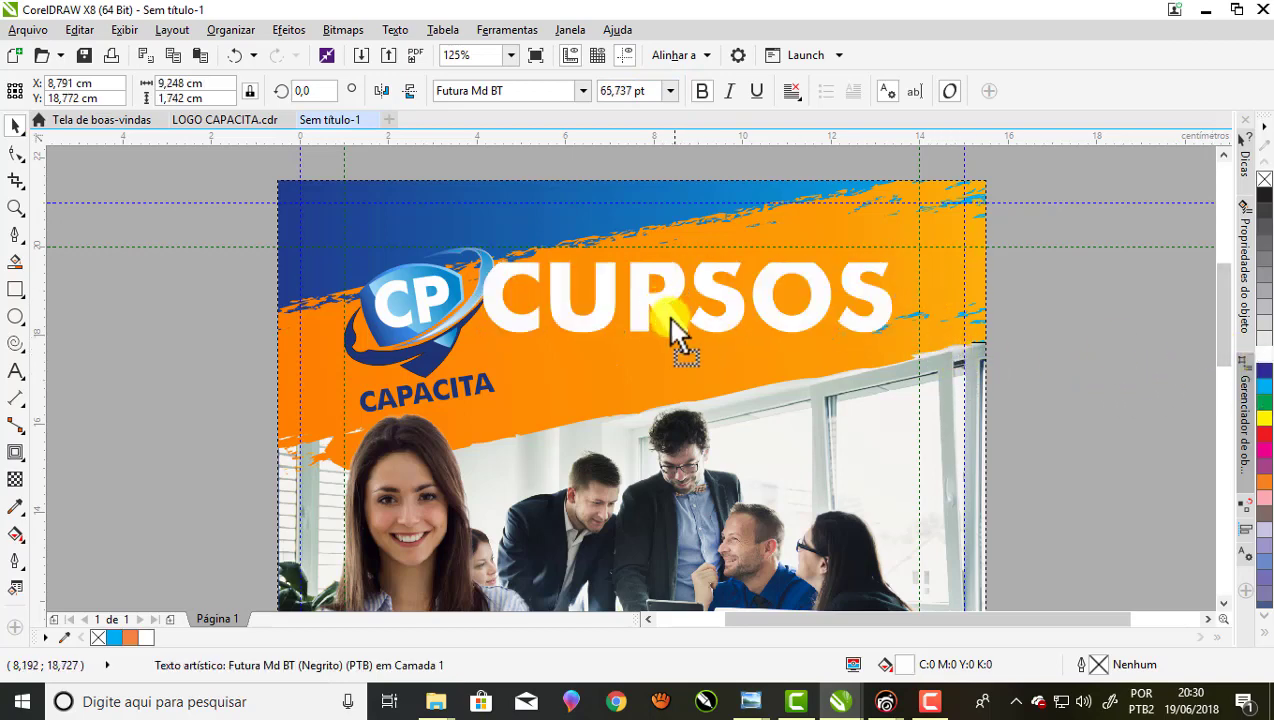
drag(664, 308, 676, 318)
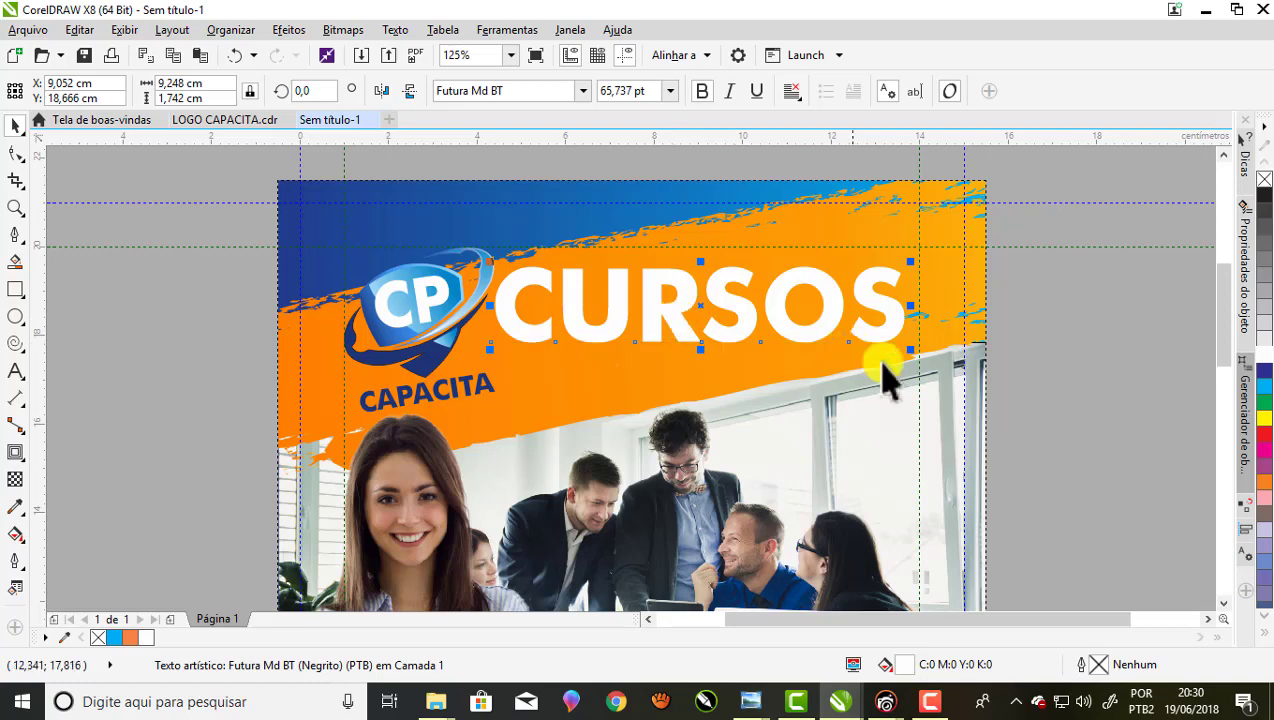
mouse_move(903, 345)
mouse_down()
mouse_move(796, 330)
mouse_move(783, 315)
mouse_move(795, 305)
mouse_move(882, 328)
mouse_up()
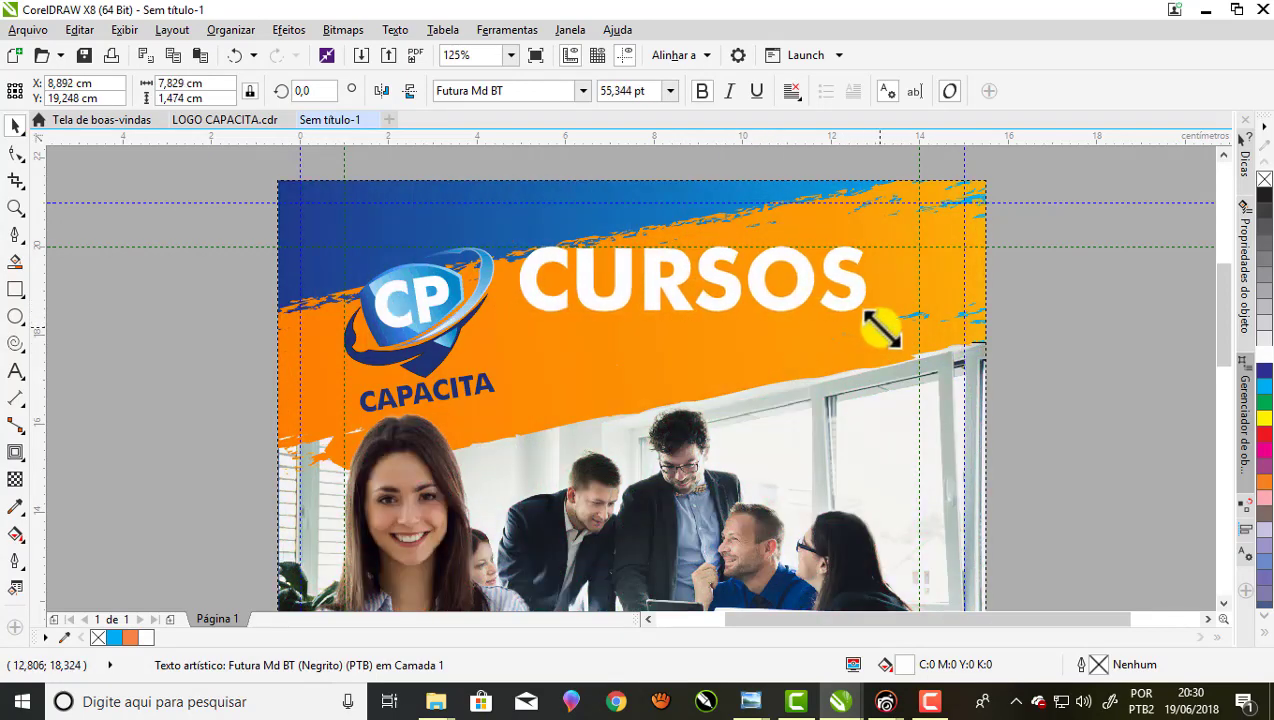
- Add the tagline 'FORMANDO OS PROFISSIONAIS DO FUTUTO' below CURSOS in Futura Bk BT
click(15, 371)
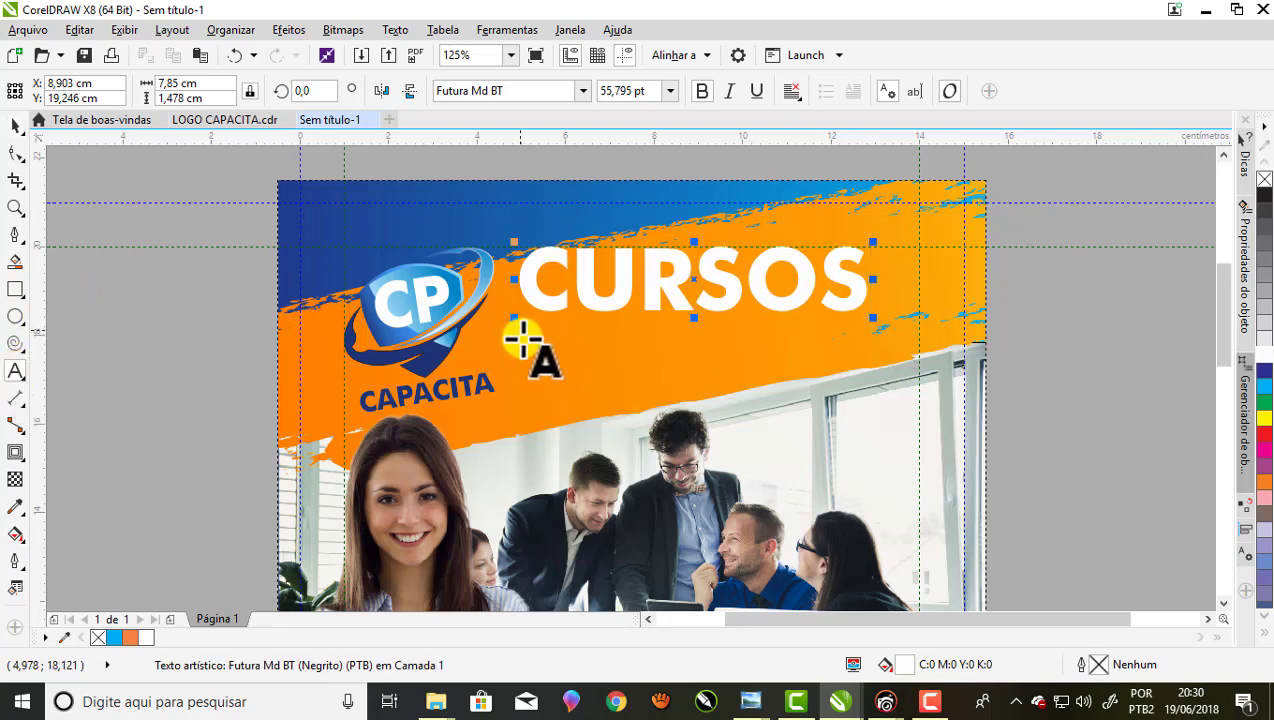
click(519, 340)
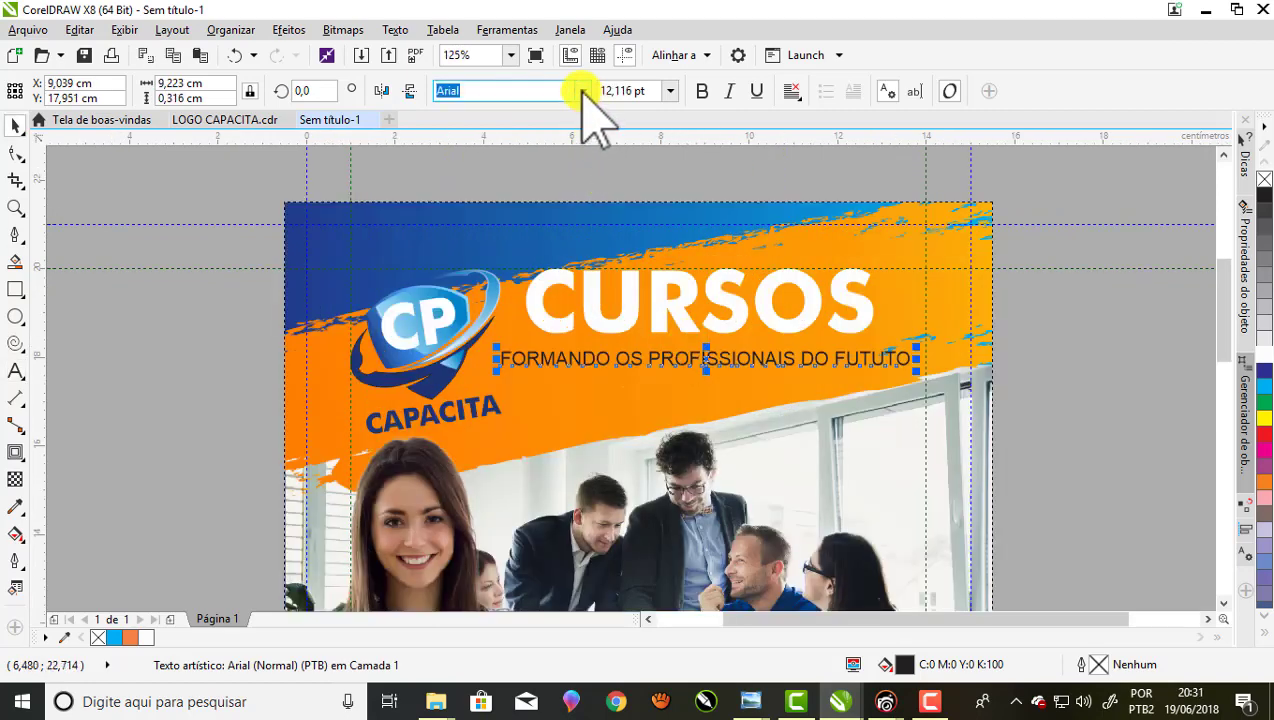
click(583, 91)
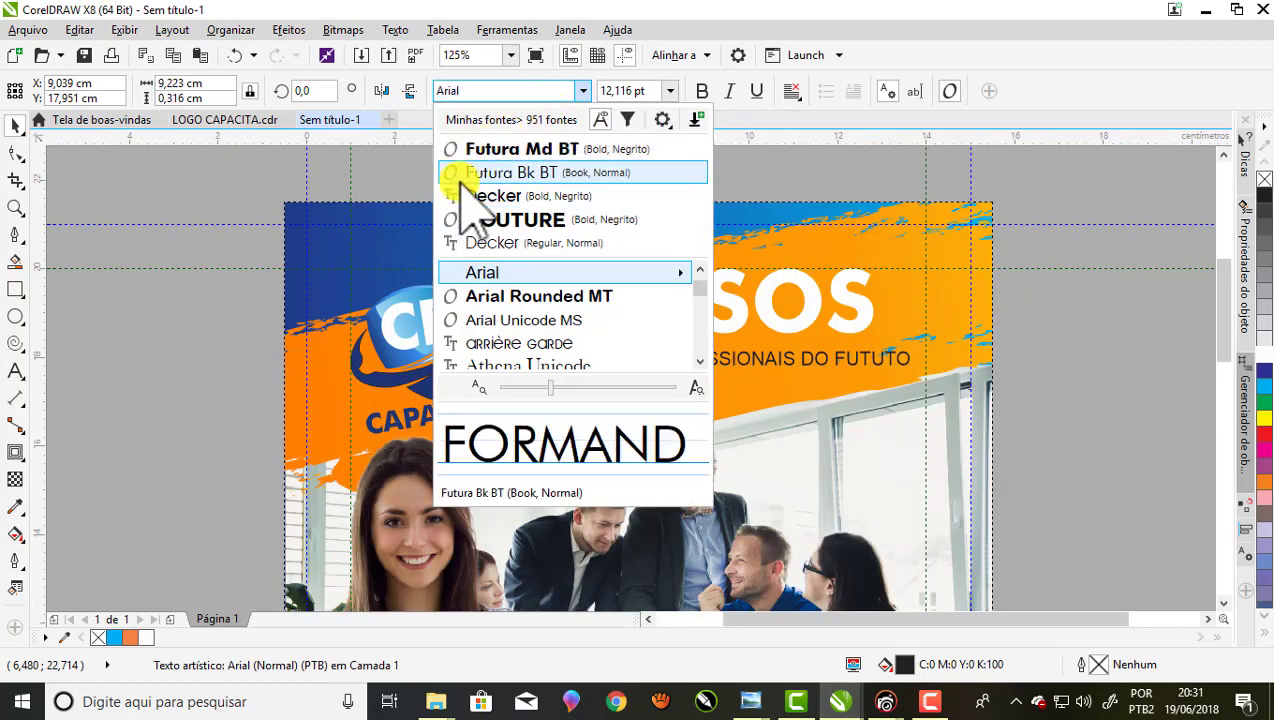
click(563, 172)
scroll(655, 370, up, 2)
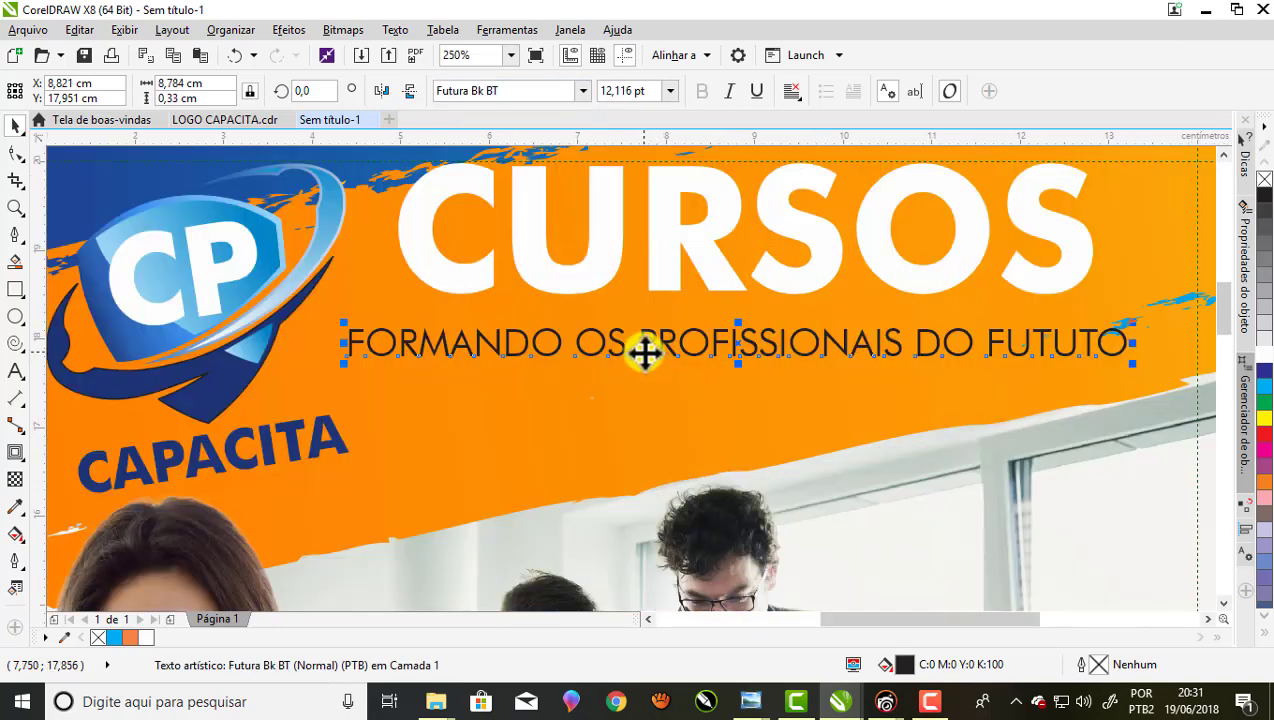
drag(649, 342, 656, 327)
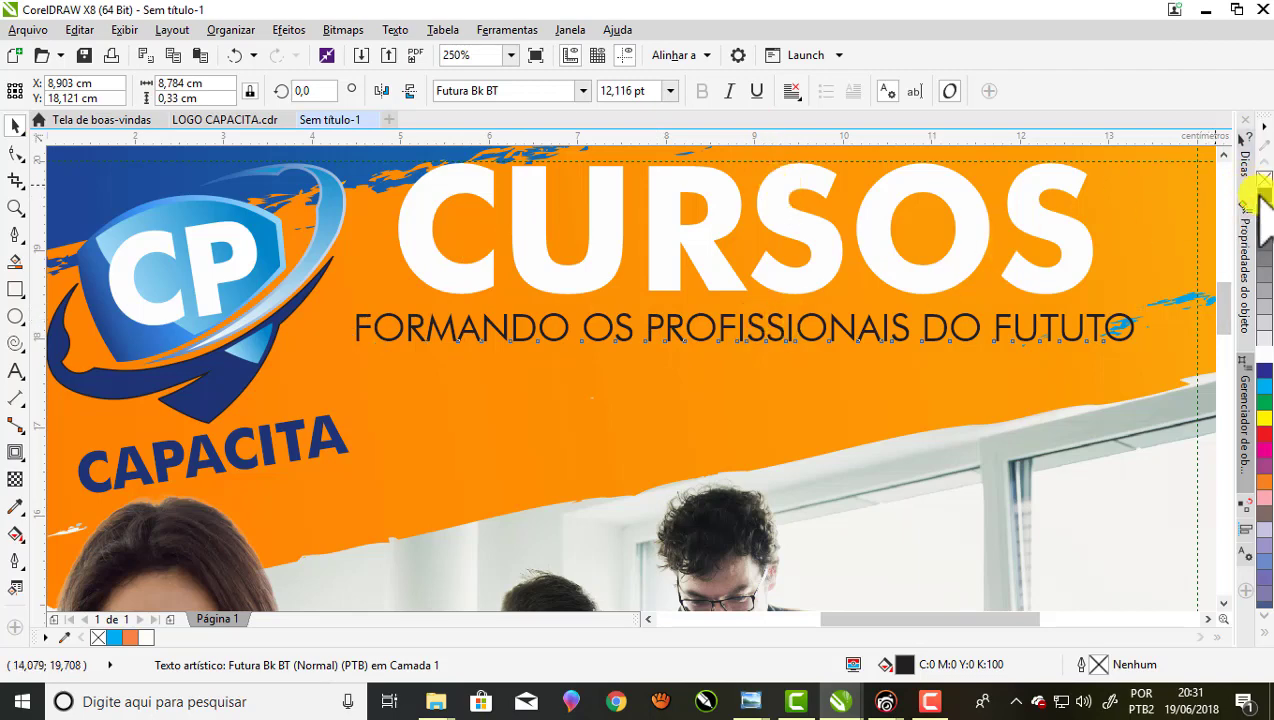
- Move the tagline slightly lower so it sits just beneath CURSOS
scroll(617, 355, up, 3)
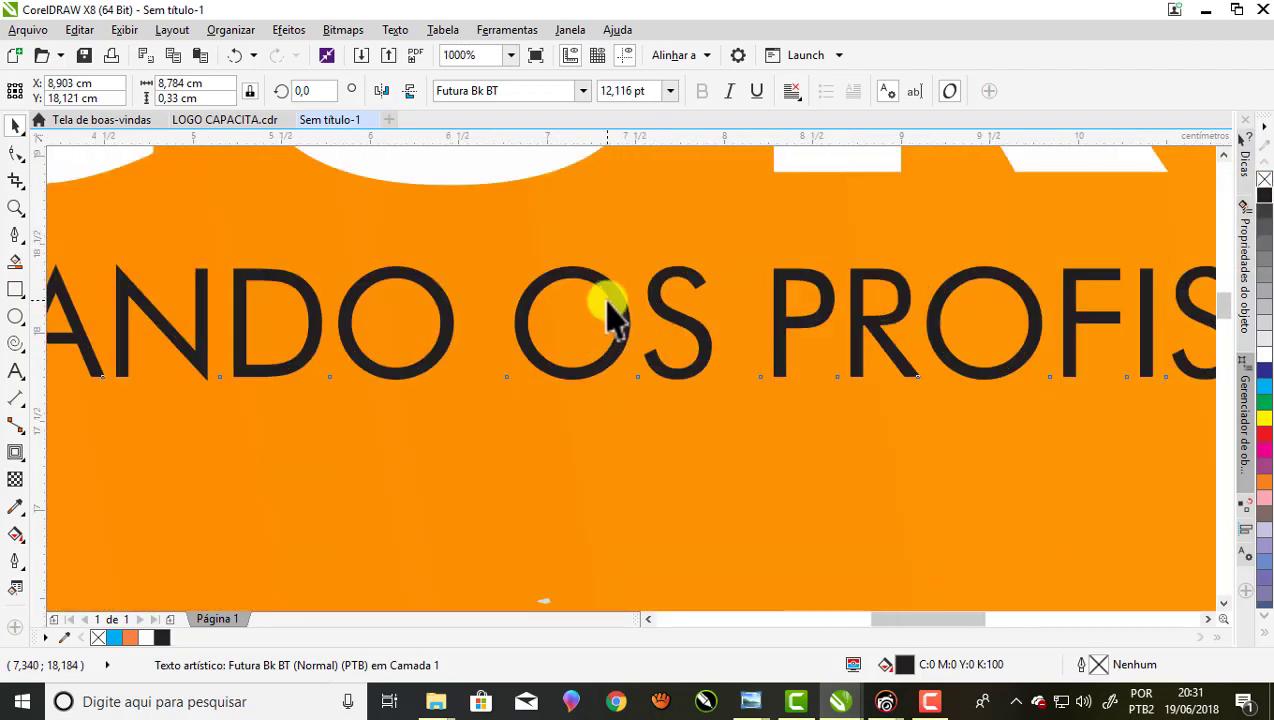
scroll(606, 332, down, 3)
scroll(611, 303, down, 3)
scroll(858, 327, down, 1)
click(858, 327)
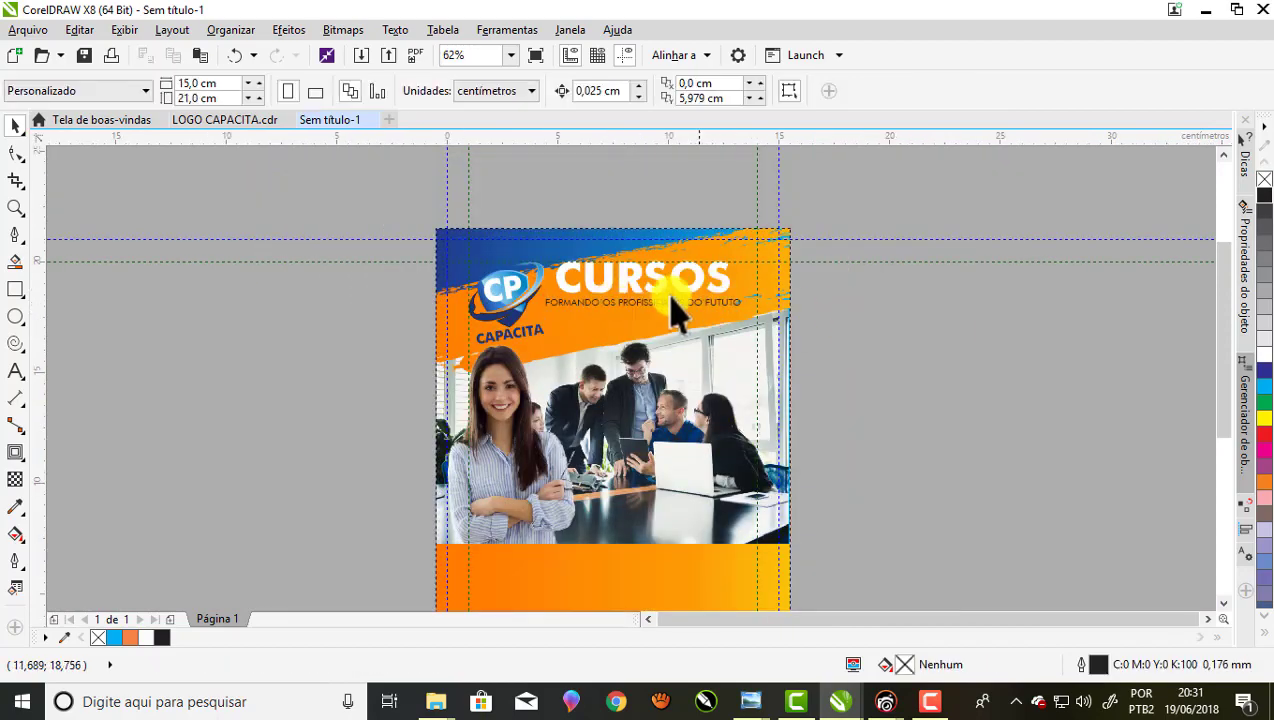
scroll(655, 315, up, 2)
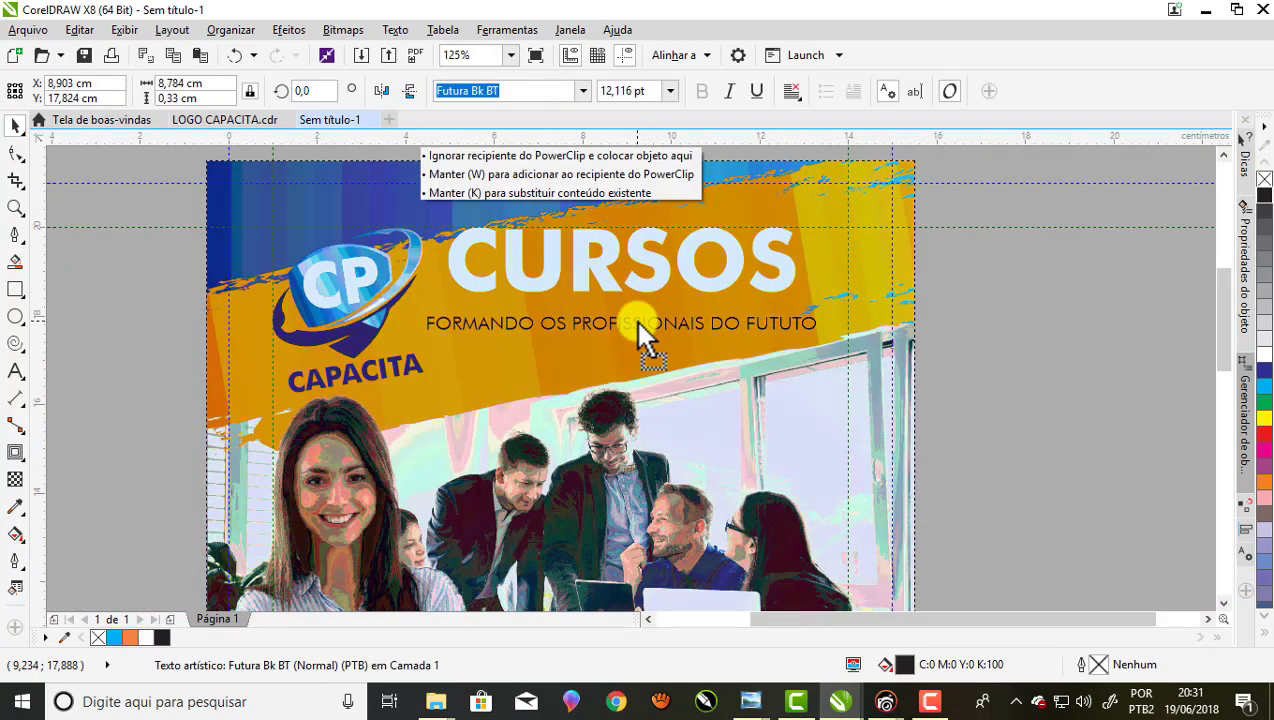
drag(637, 318, 645, 338)
drag(585, 285, 602, 287)
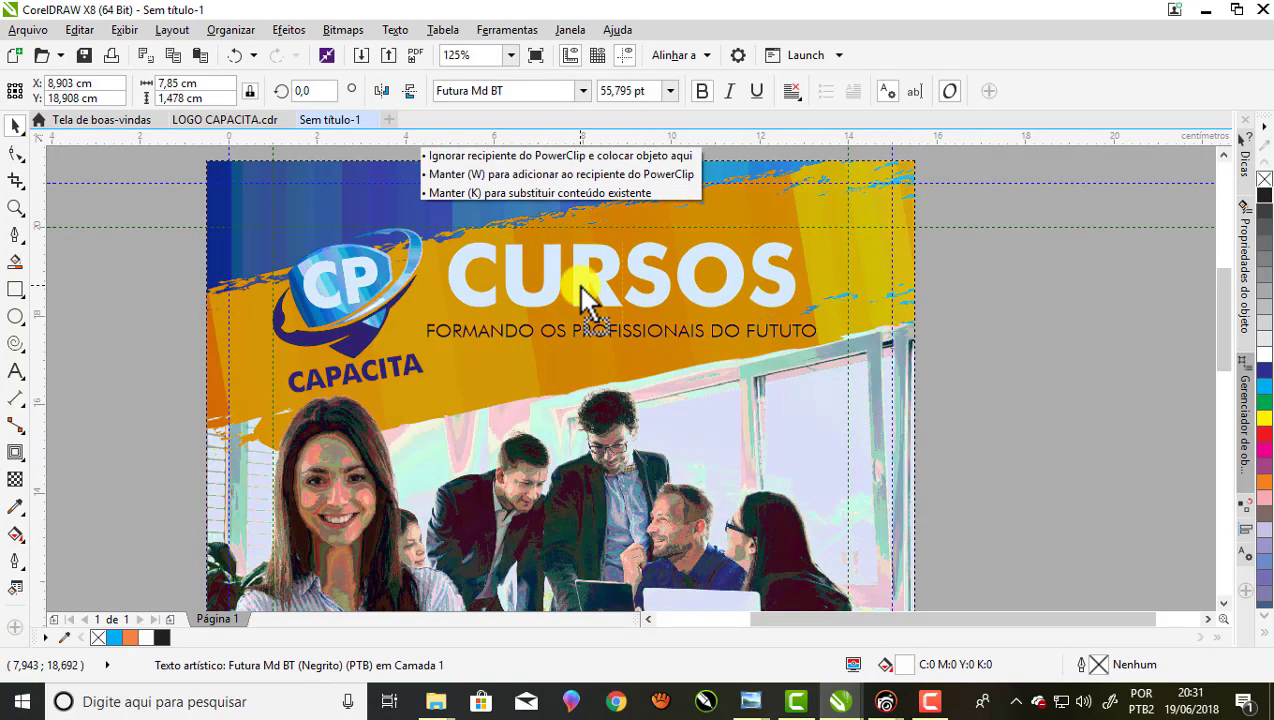
scroll(602, 287, up, 2)
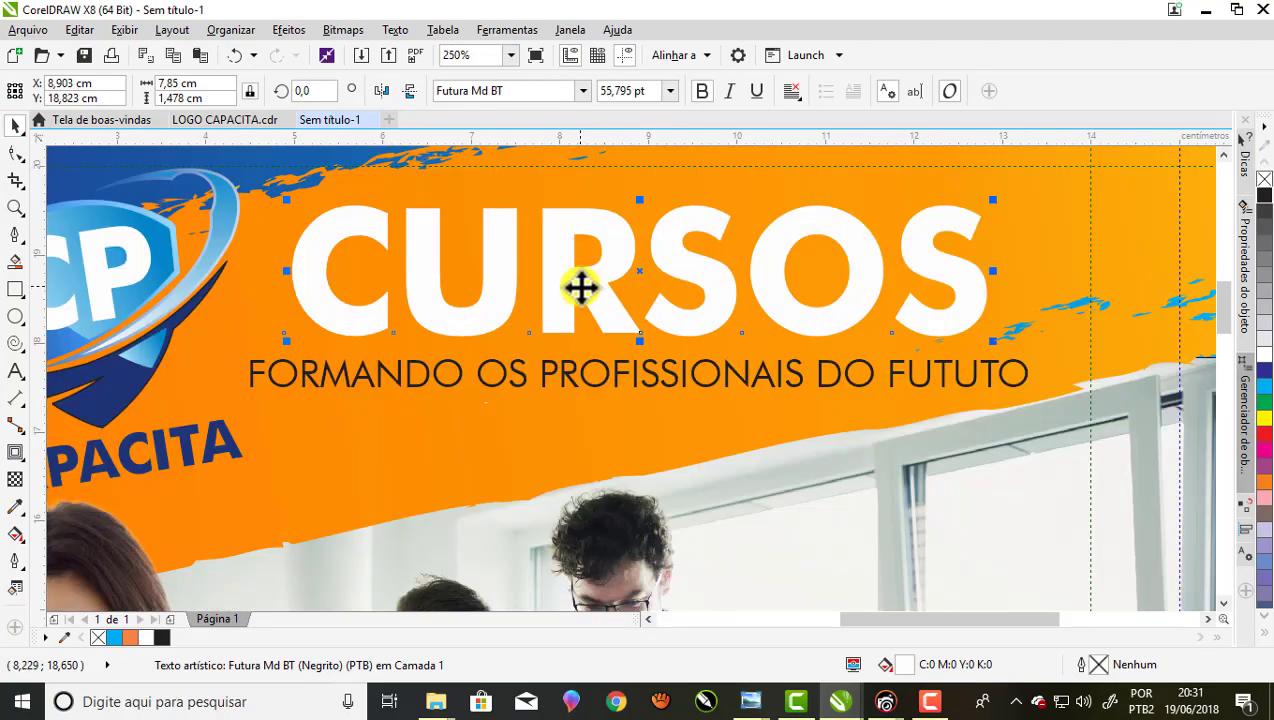
- Widen the letter spacing of CURSOS with the Shape tool's spacing handle
scroll(581, 288, down, 2)
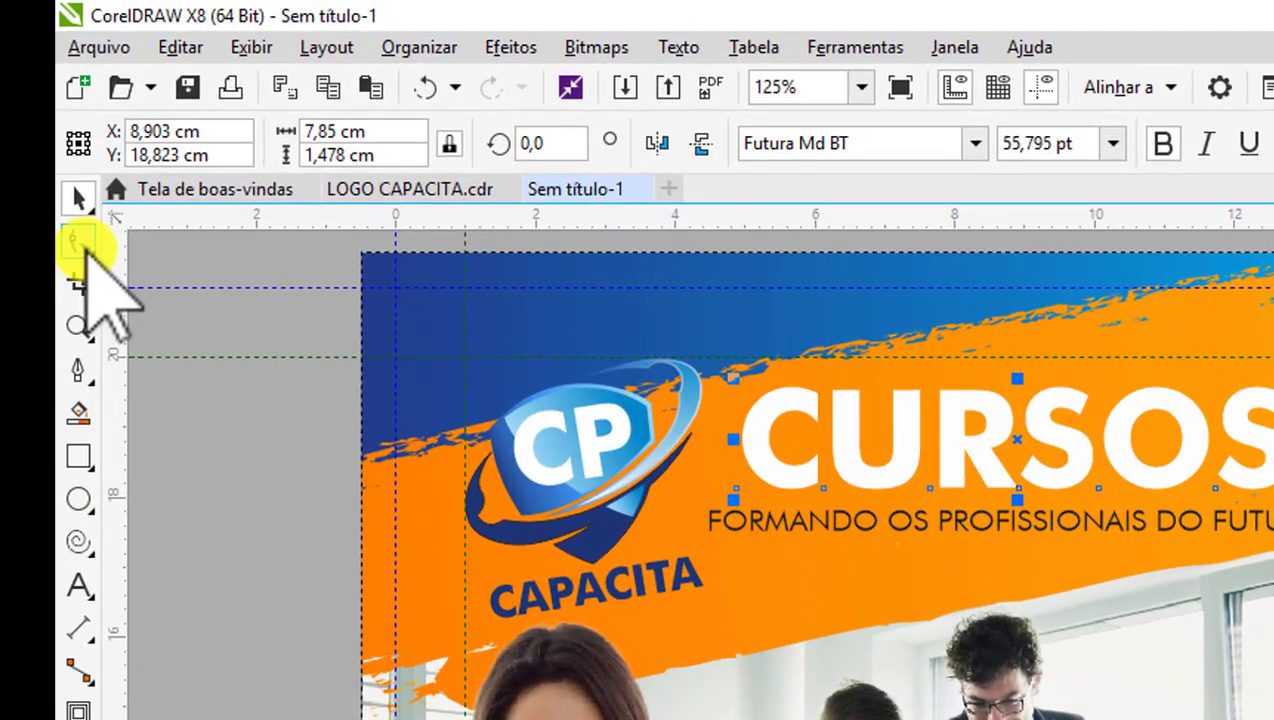
click(80, 243)
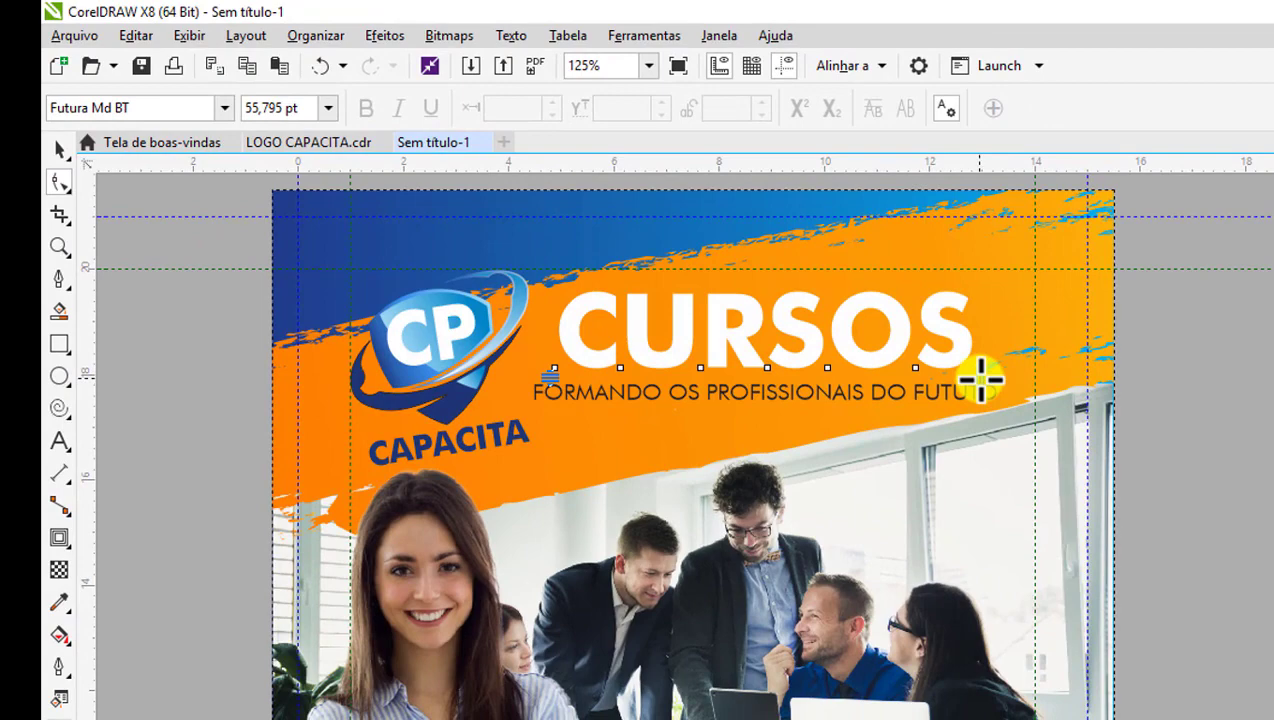
scroll(980, 378, up, 4)
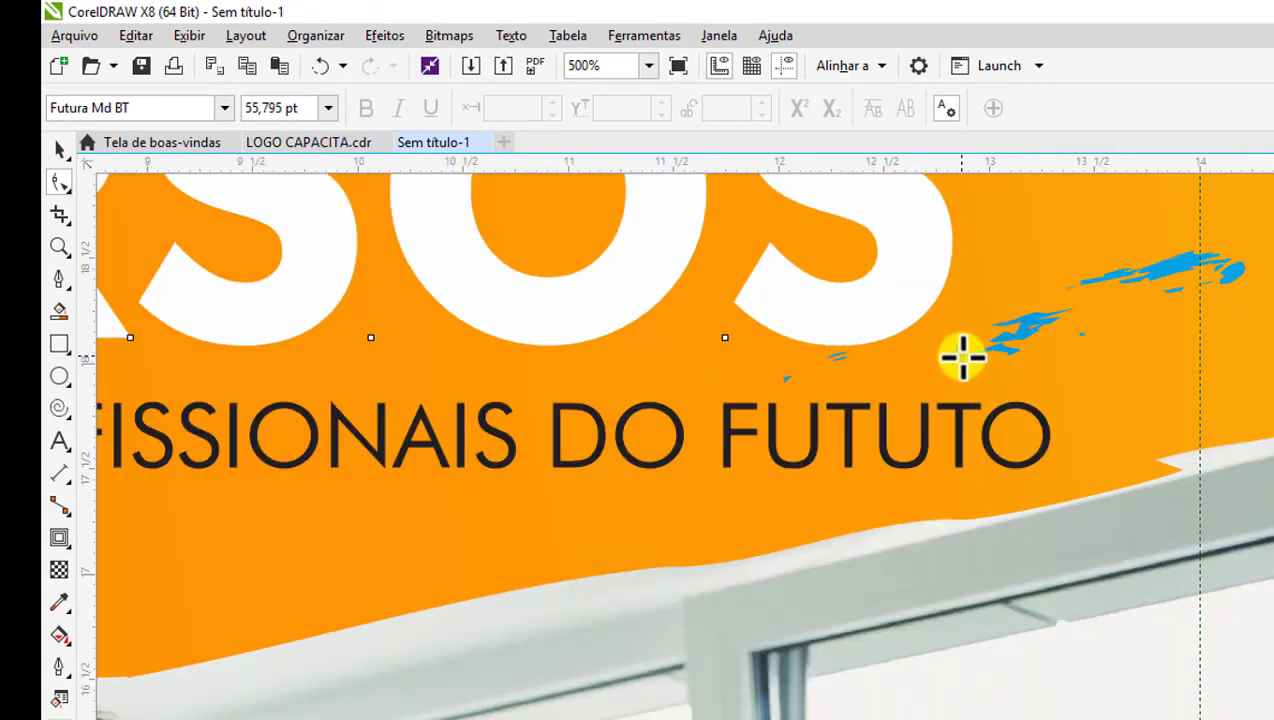
scroll(962, 357, down, 2)
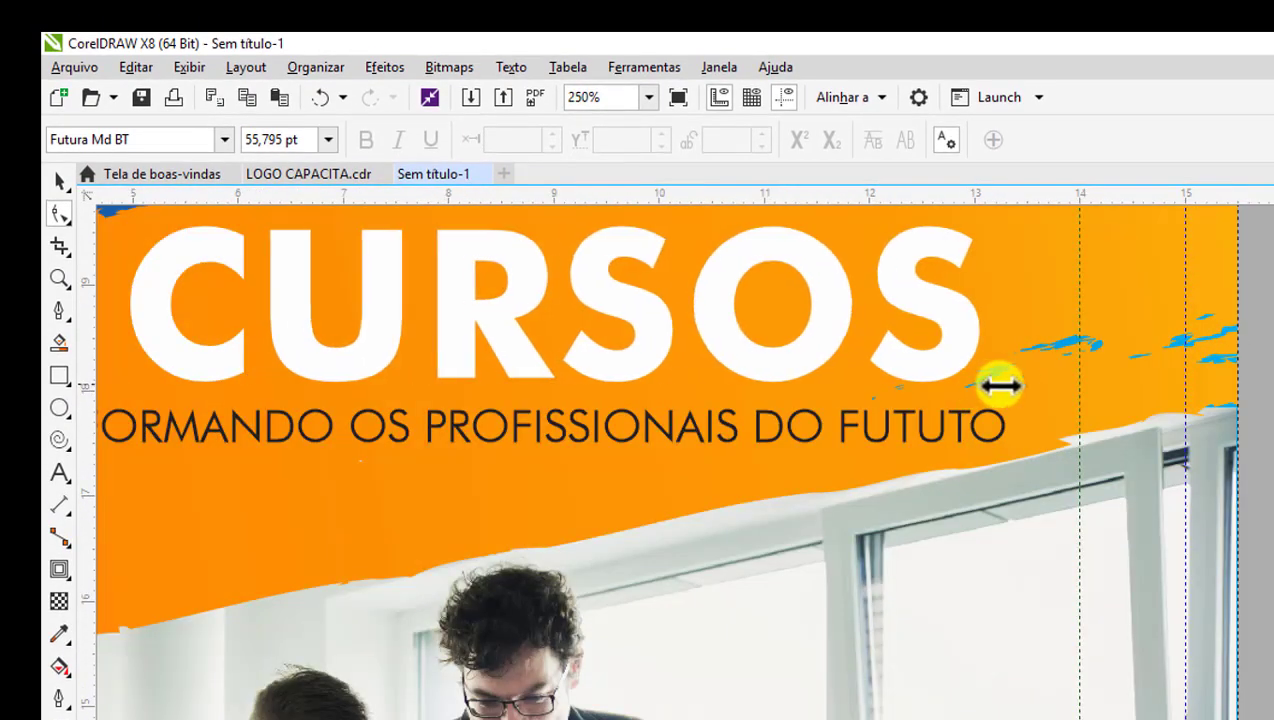
drag(1000, 385, 1032, 378)
scroll(1032, 378, down, 2)
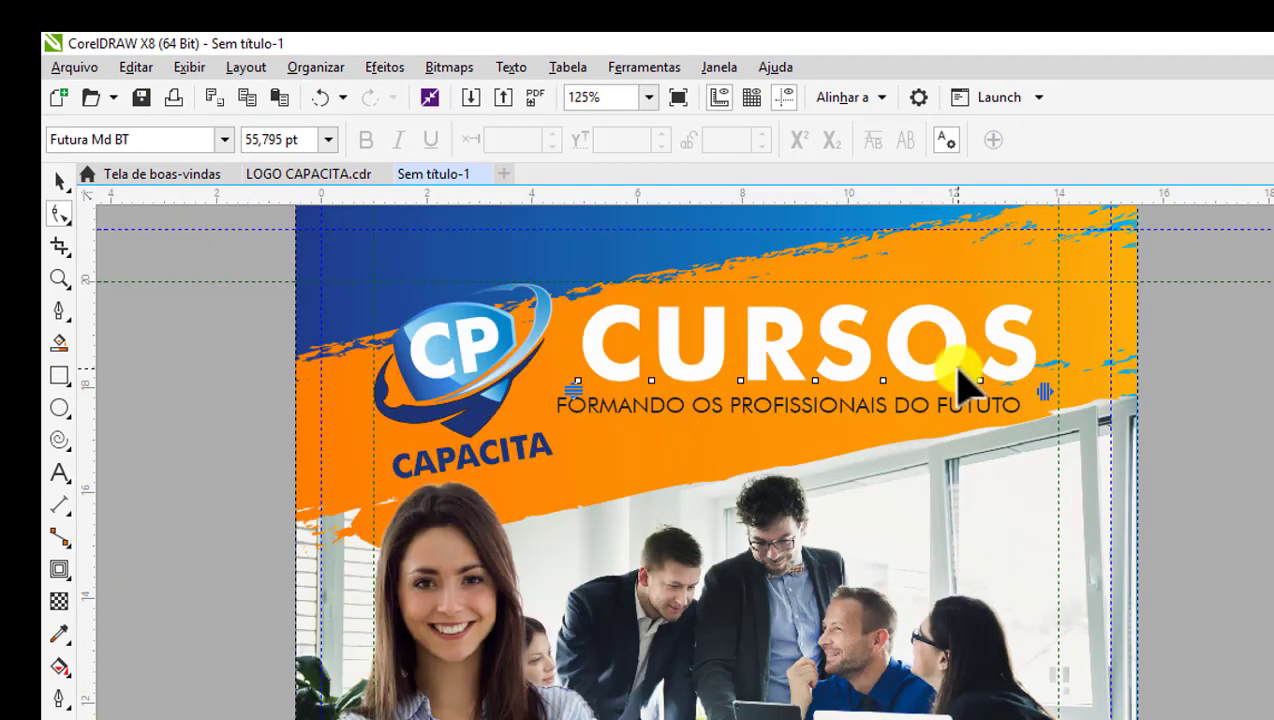
- Scale the FORMANDO tagline by its corner handle toward the width of CURSOS
click(59, 180)
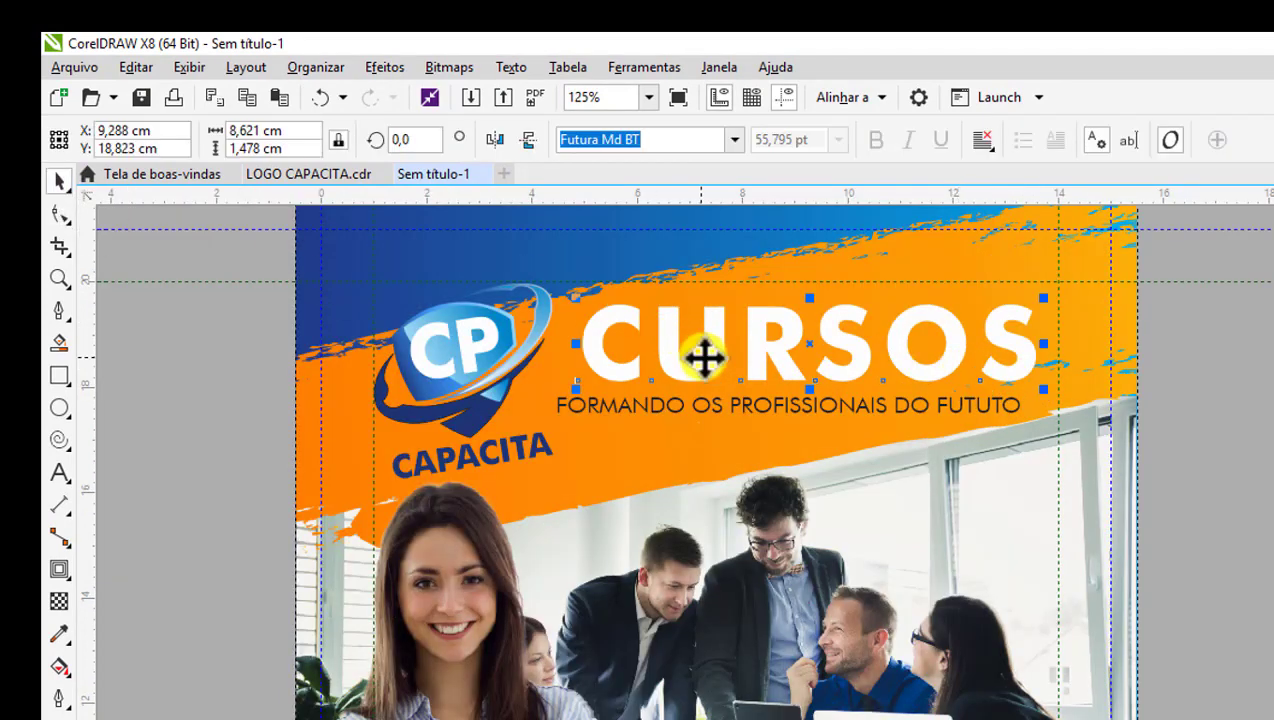
click(686, 406)
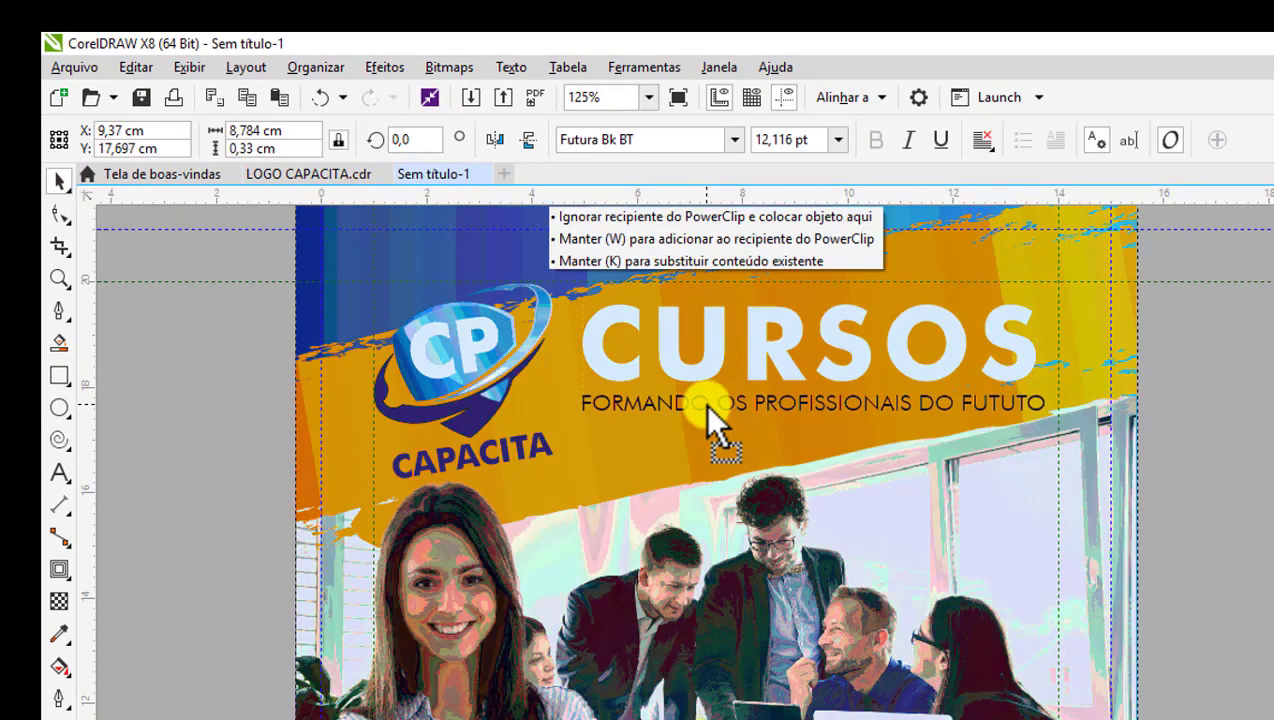
scroll(1055, 408, up, 2)
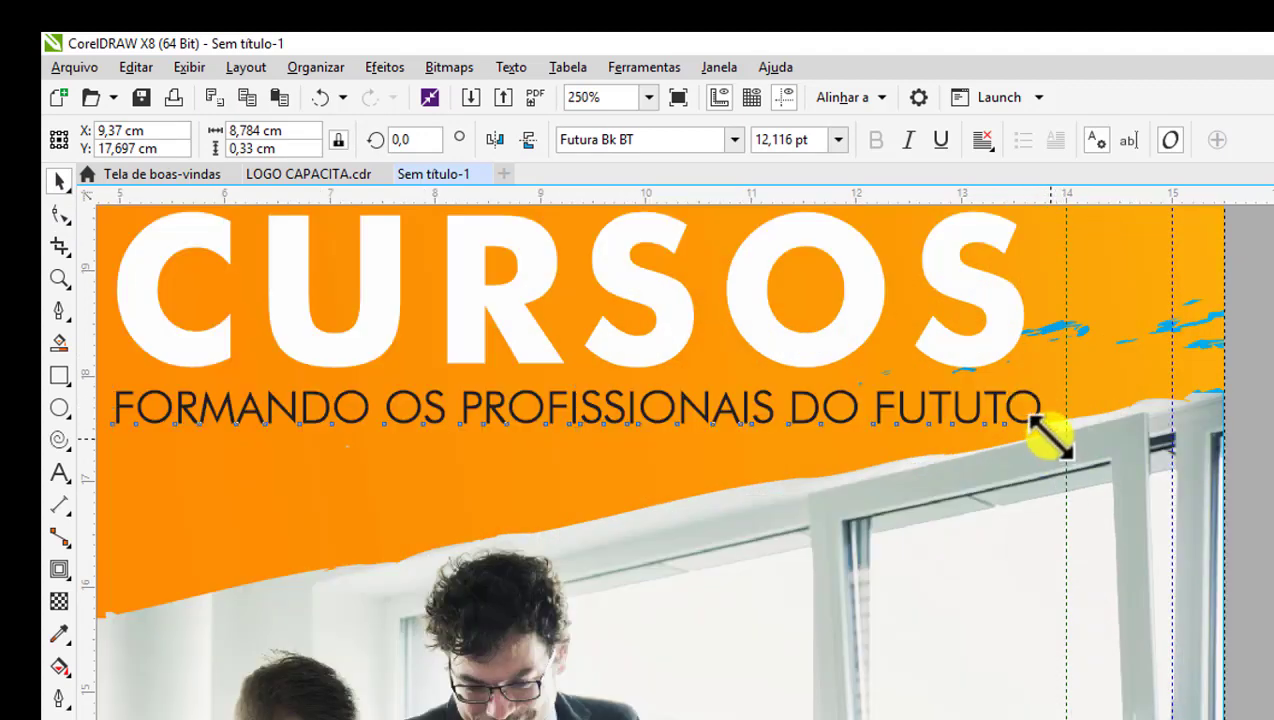
mouse_move(1048, 435)
mouse_down()
mouse_move(921, 427)
mouse_move(1061, 447)
mouse_move(1030, 440)
mouse_up()
scroll(1030, 440, down, 2)
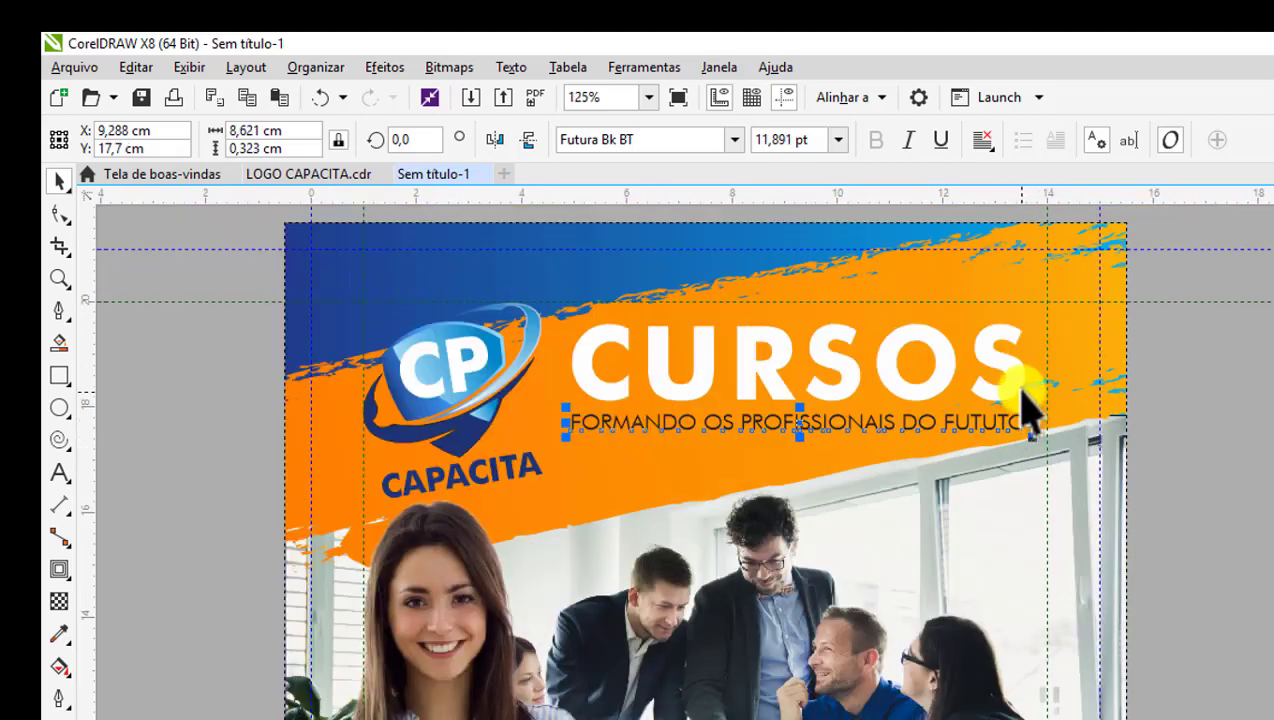
scroll(590, 430, up, 2)
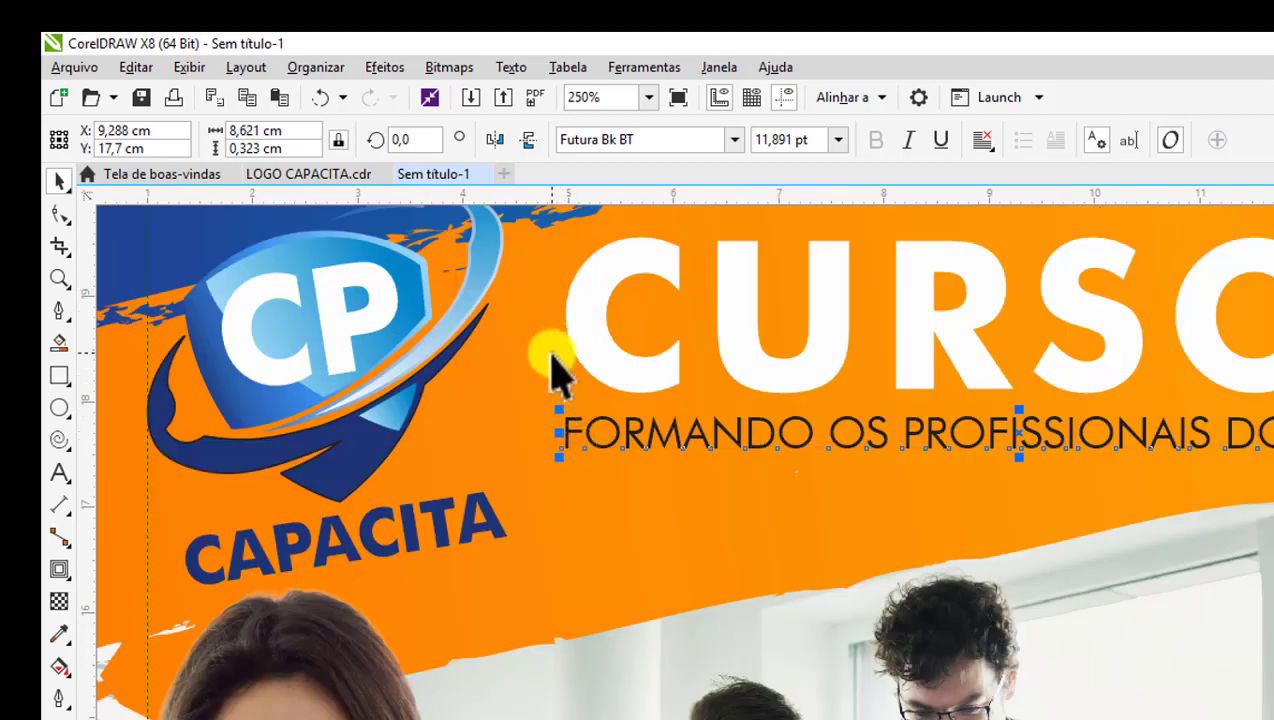
- Check the snapping and alignment guide settings without changing them
click(883, 97)
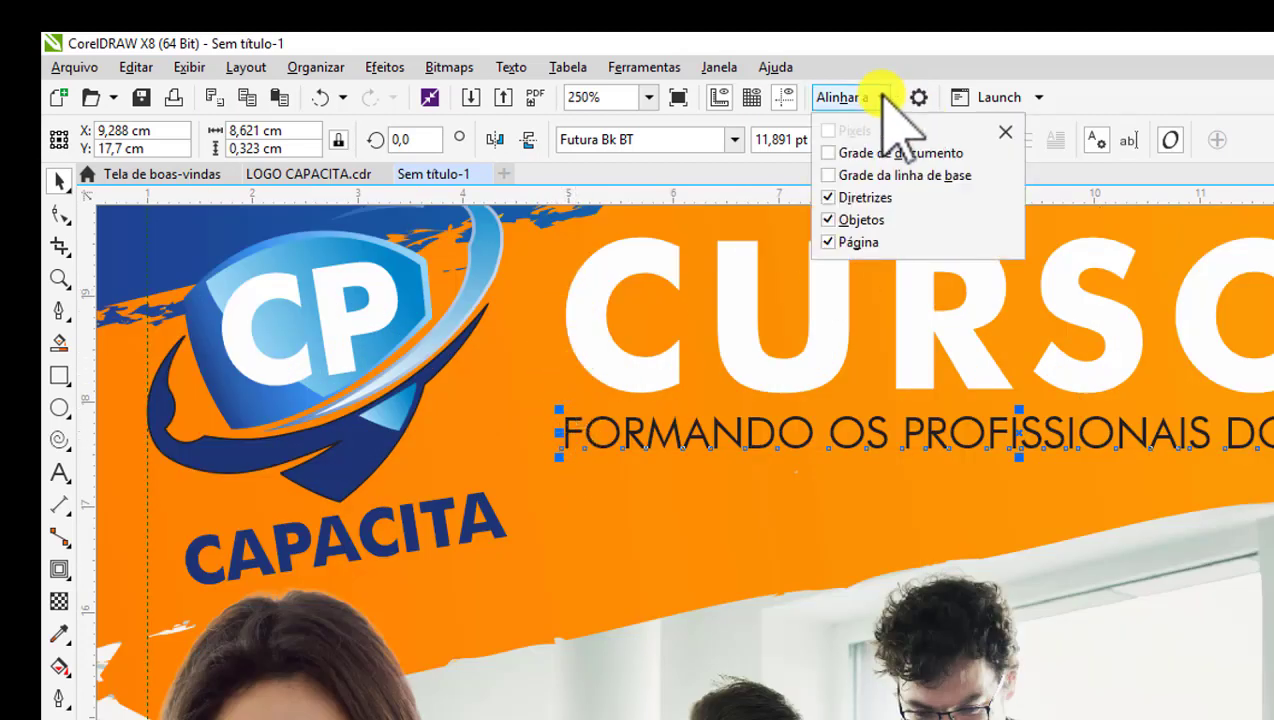
click(181, 63)
click(181, 66)
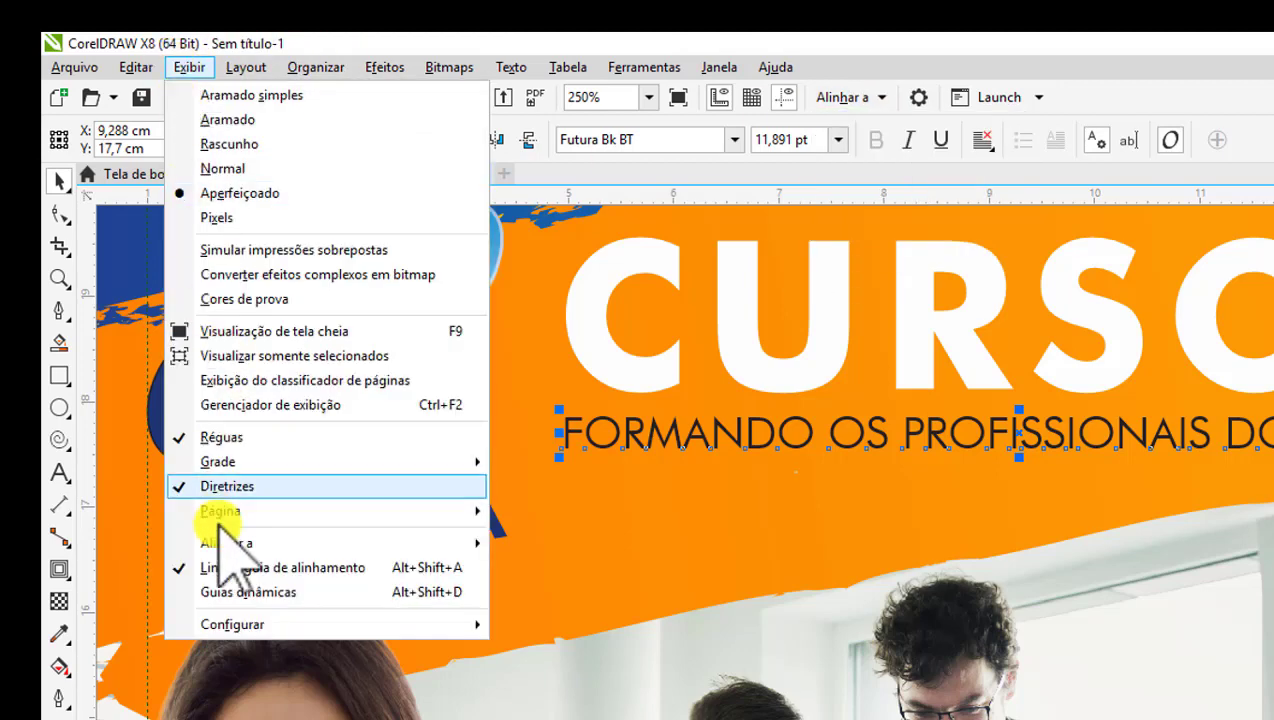
click(588, 433)
- Fine-tune the tagline's scale so it ends exactly under CURSOS
drag(560, 411, 566, 399)
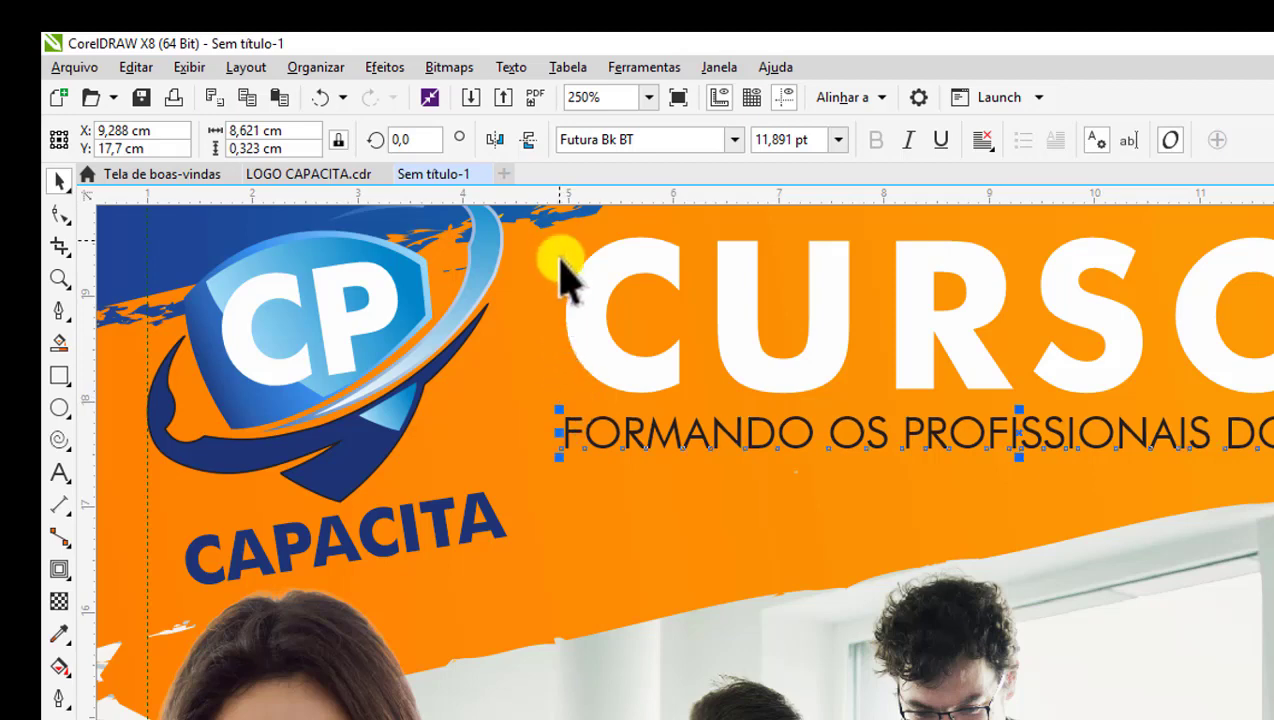
scroll(557, 447, down, 1)
scroll(995, 432, up, 1)
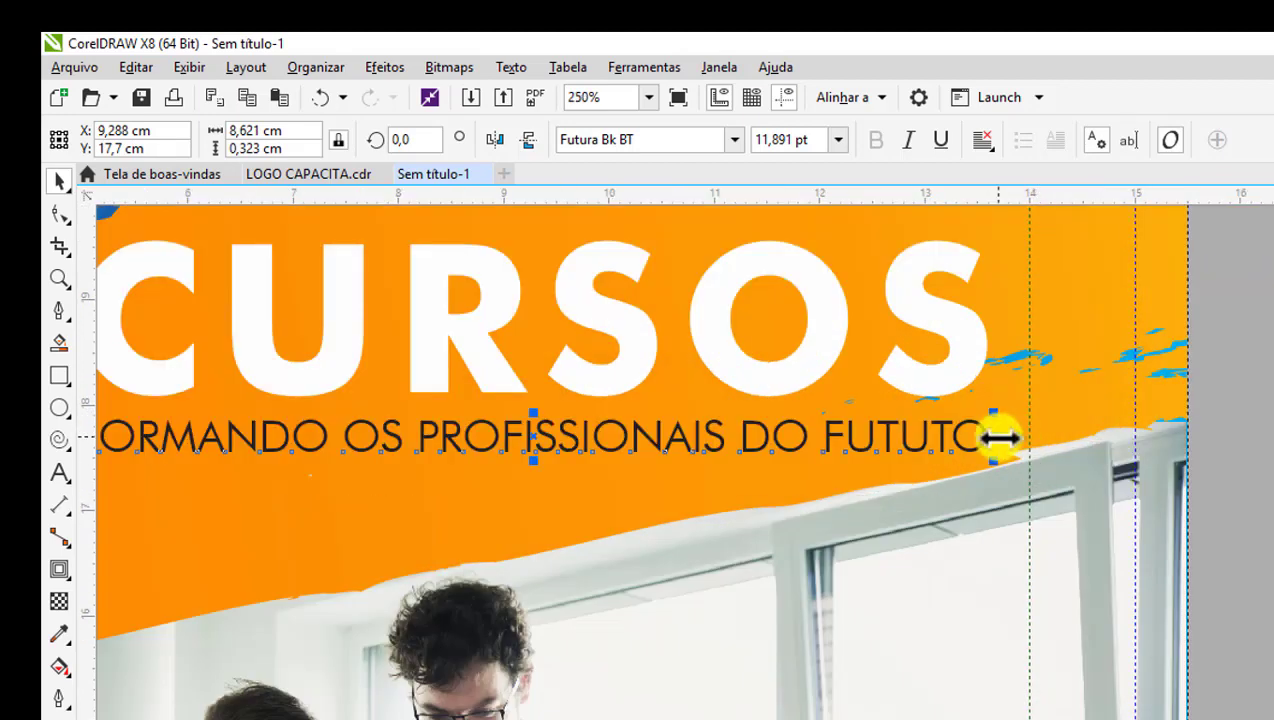
scroll(987, 418, up, 1)
mouse_move(987, 418)
mouse_down()
mouse_move(970, 403)
mouse_move(986, 397)
mouse_up()
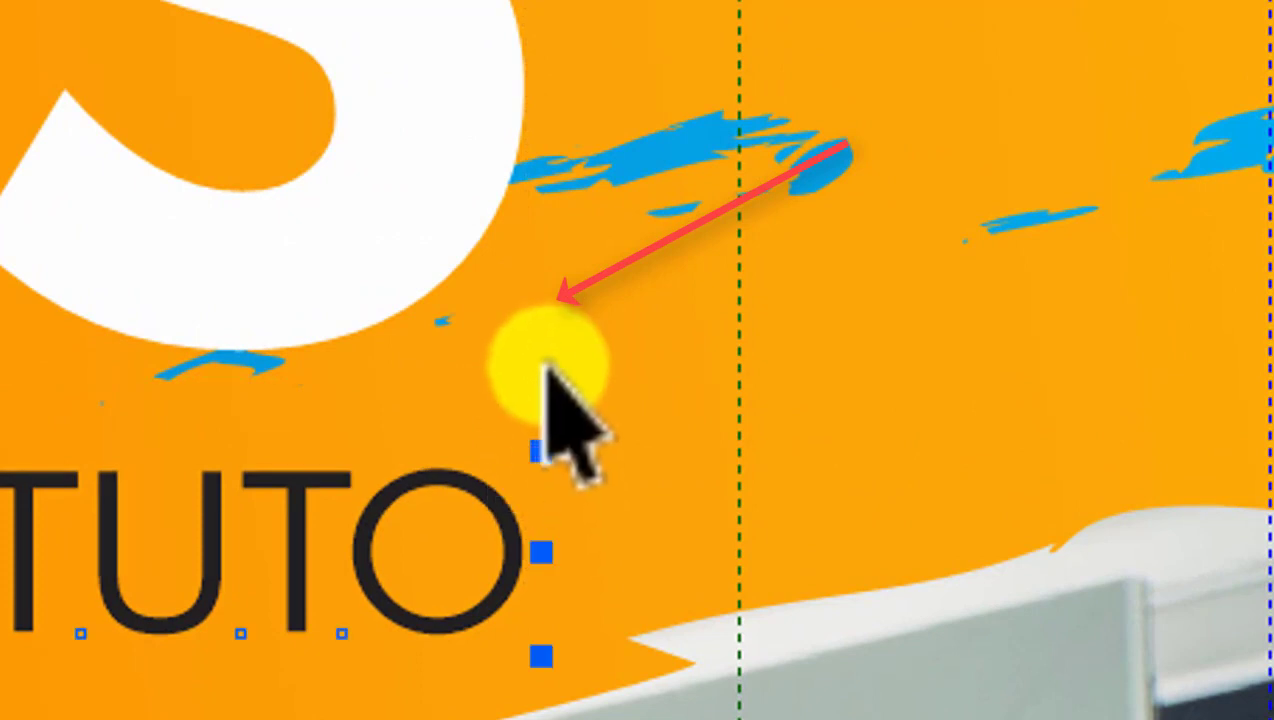
scroll(520, 578, down, 1)
scroll(515, 570, down, 1)
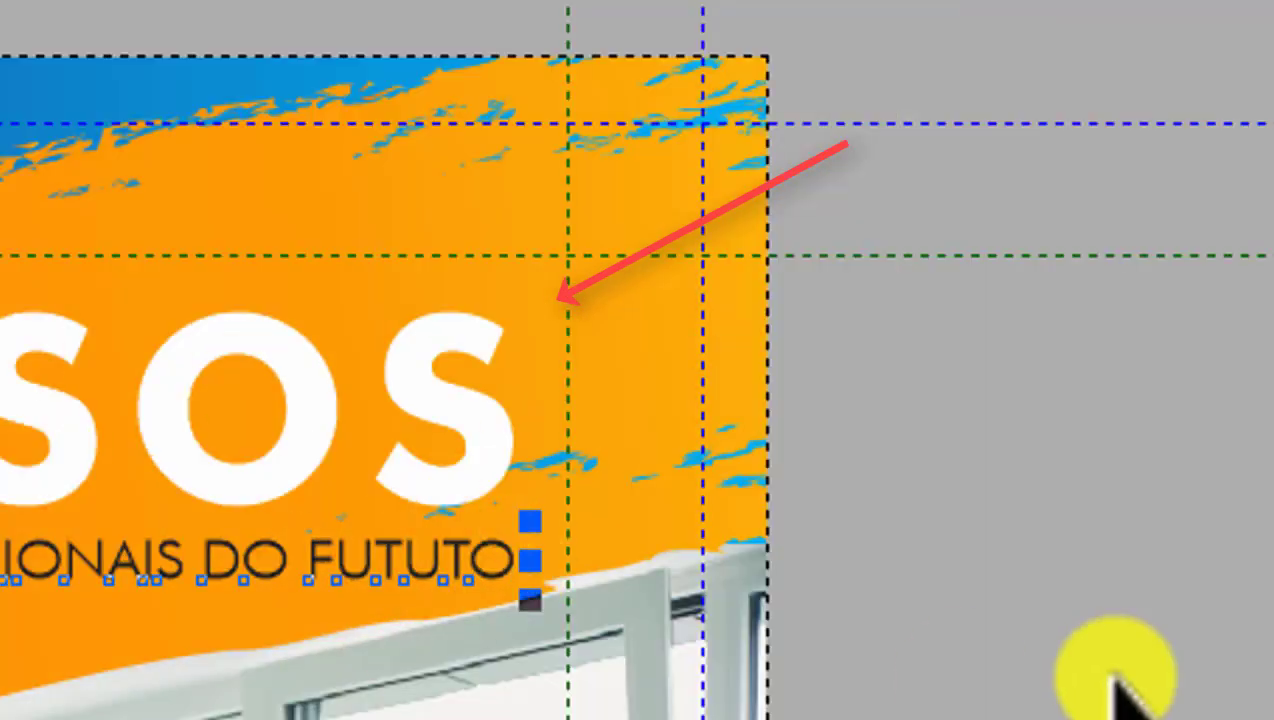
click(1044, 640)
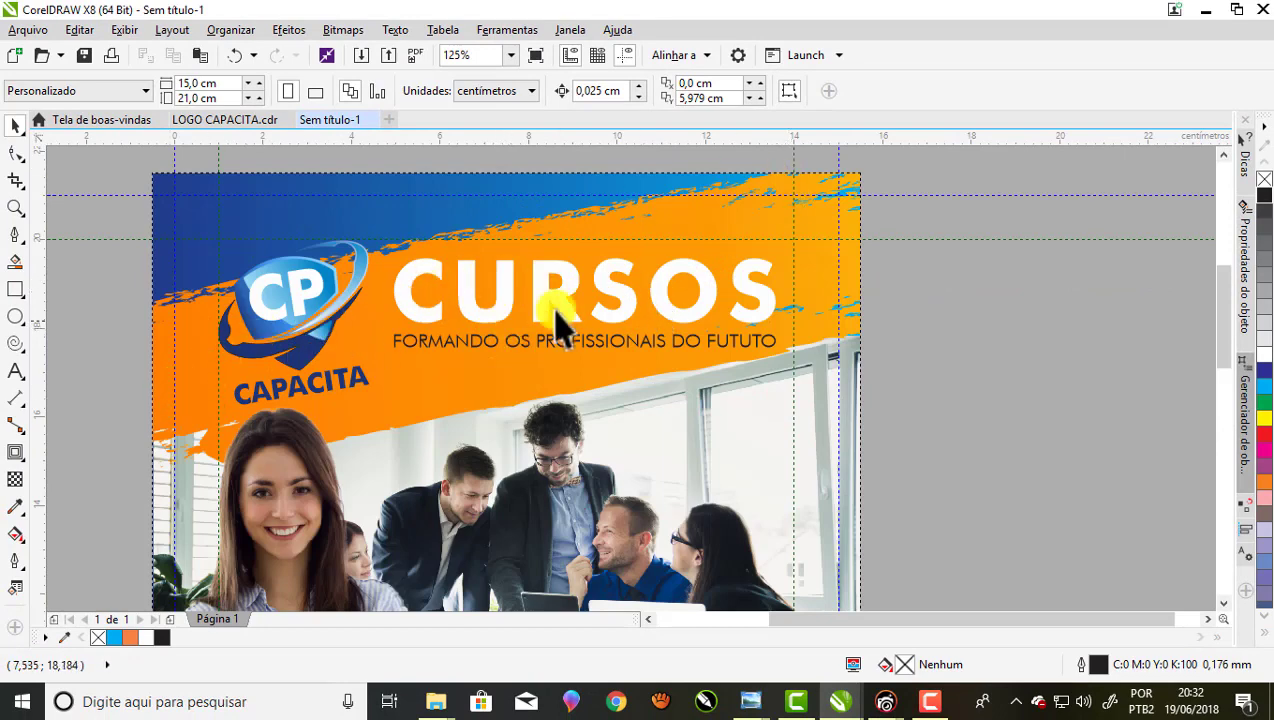
- Group the CURSOS headline, tagline and CP logo into a single 3-object group
click(533, 340)
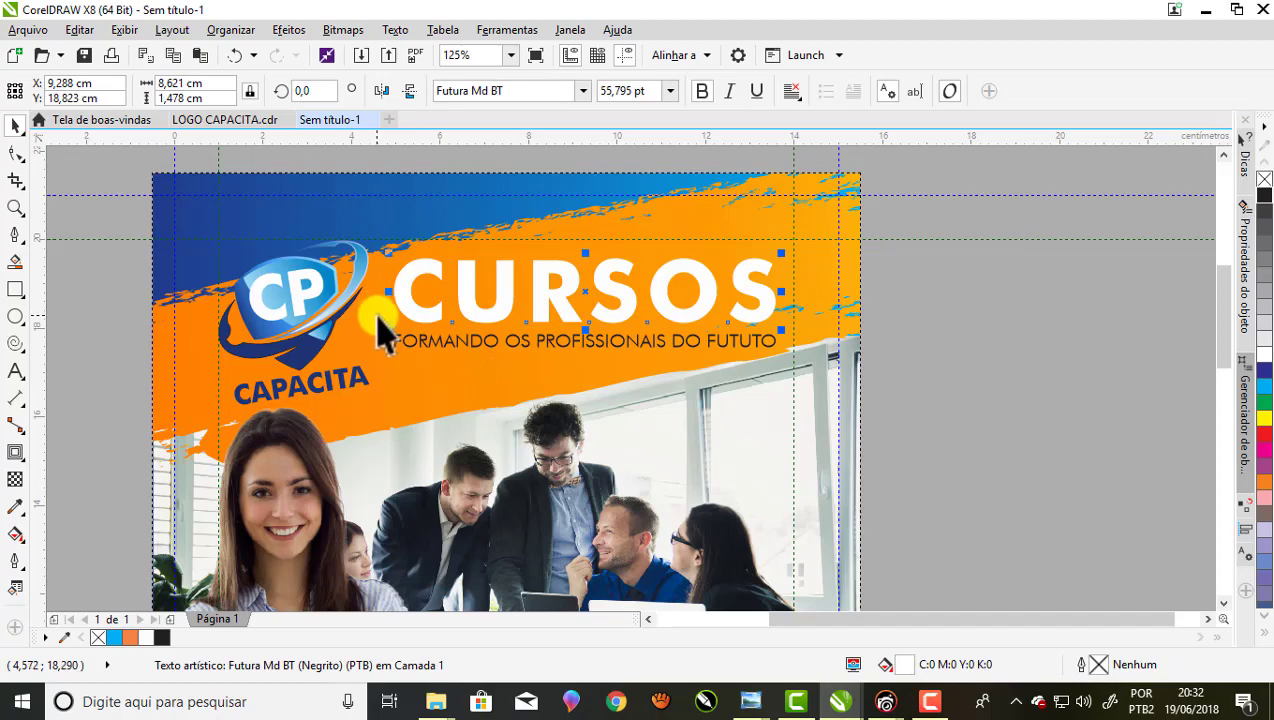
shift+click(448, 348)
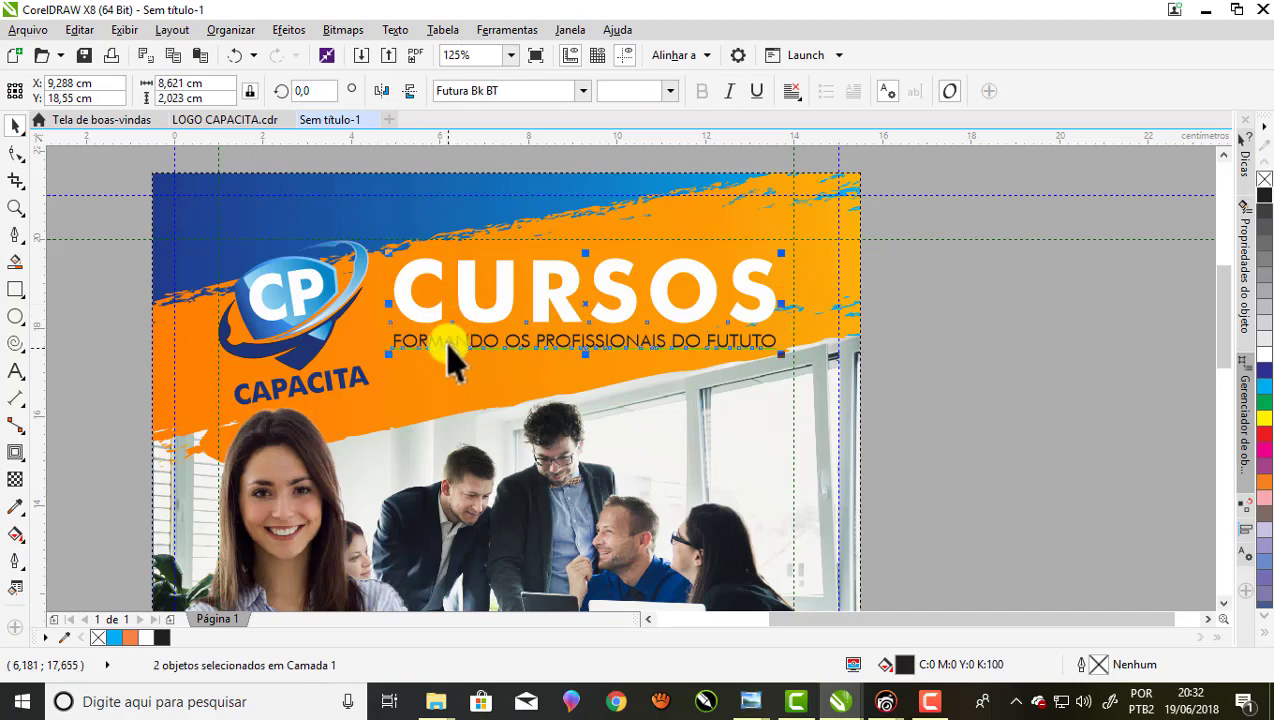
shift+click(335, 355)
right_click(322, 341)
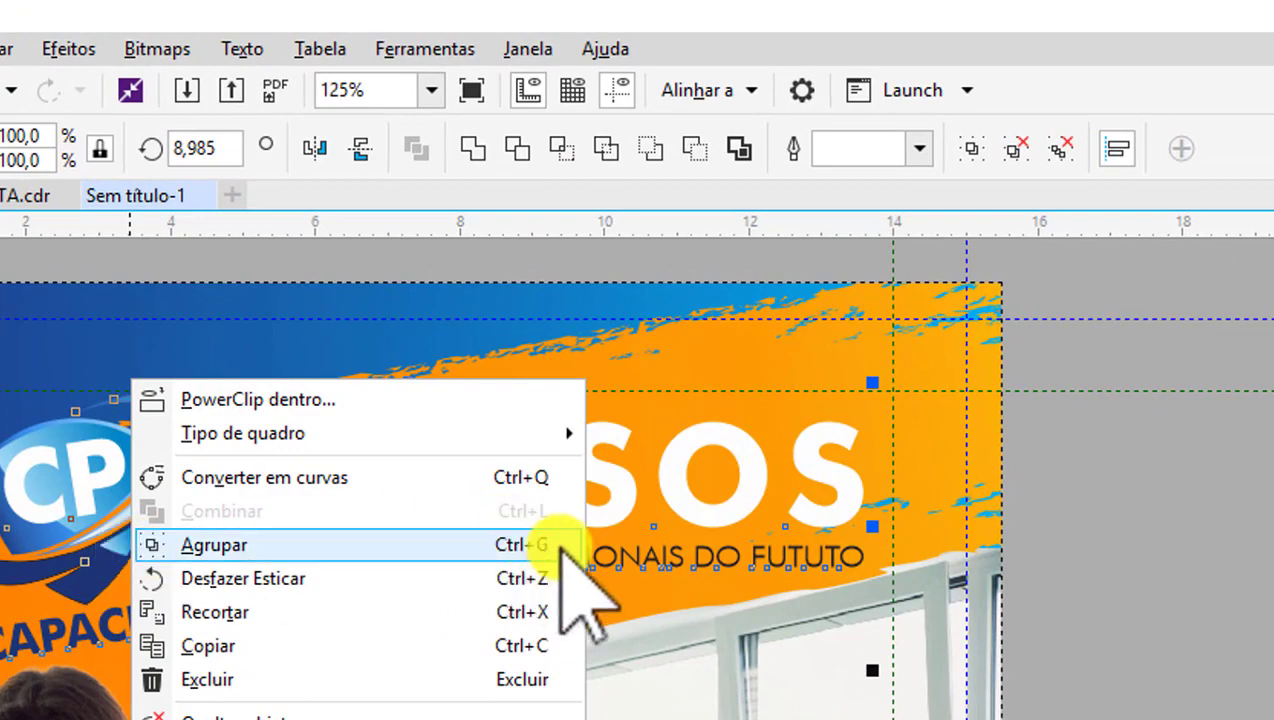
click(548, 545)
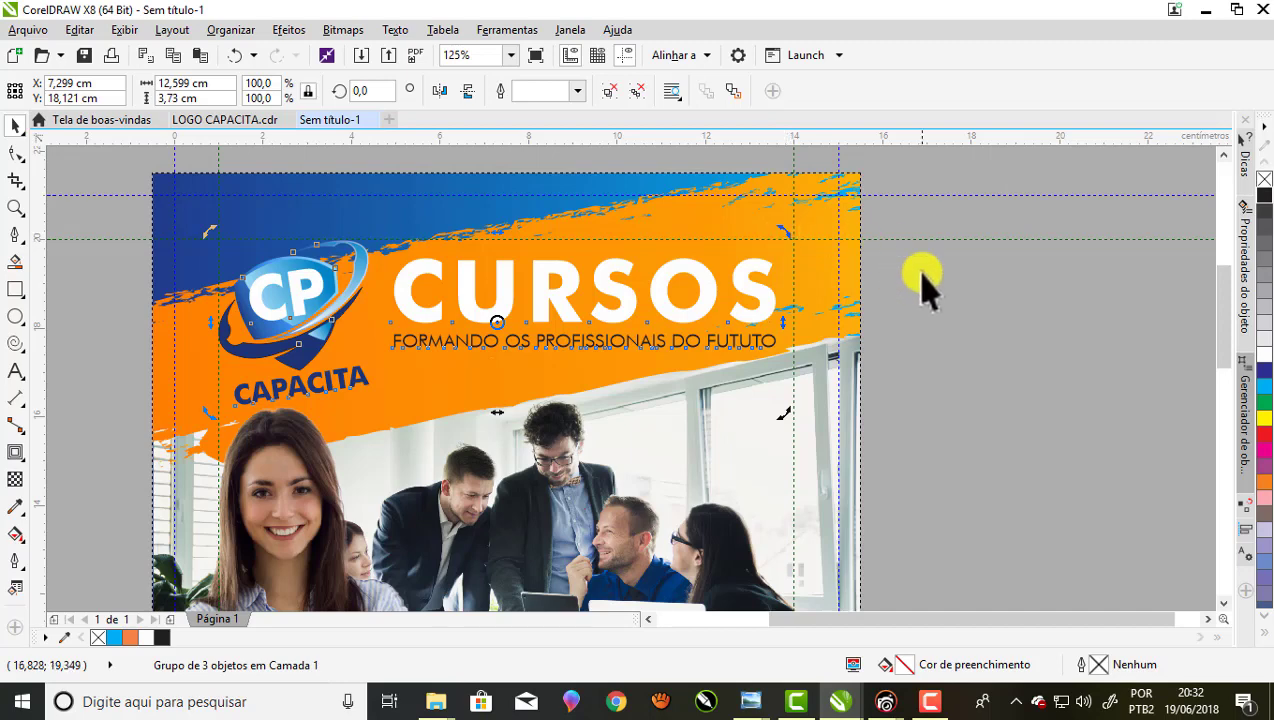
key(Escape)
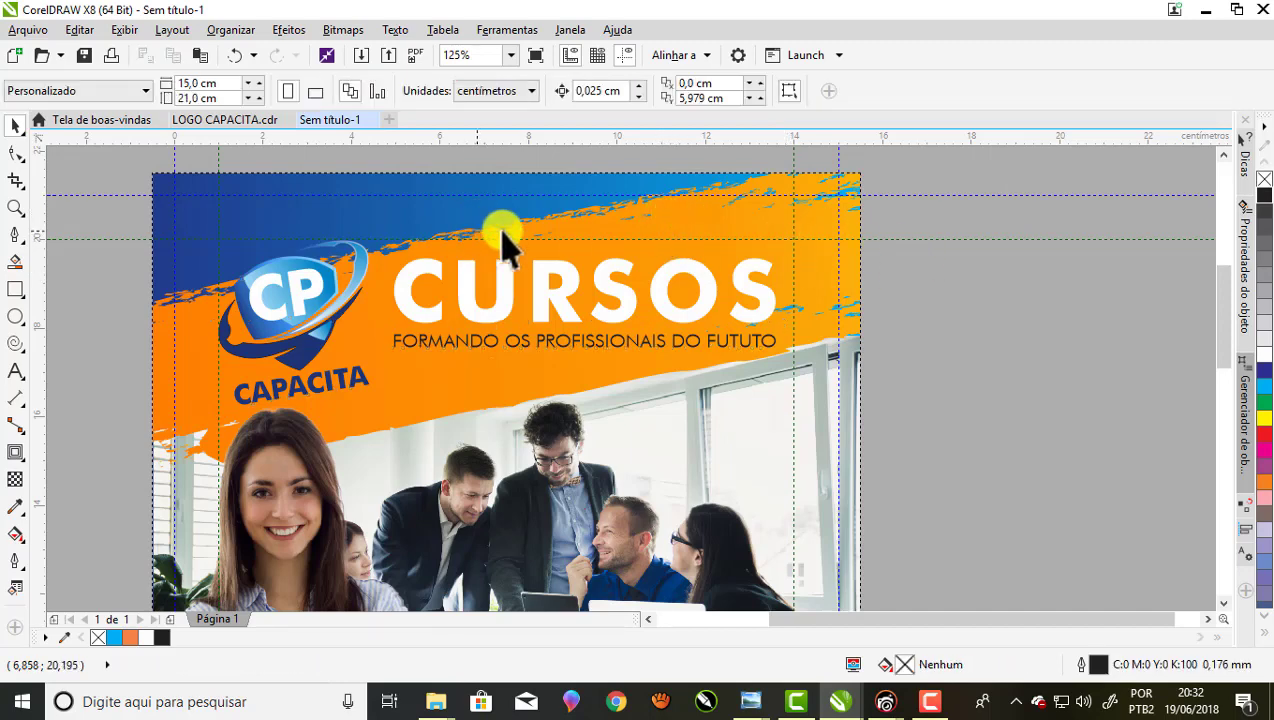
- Copy the orange brush stroke's 9,581° rotation angle from inside the PowerClip
click(643, 215)
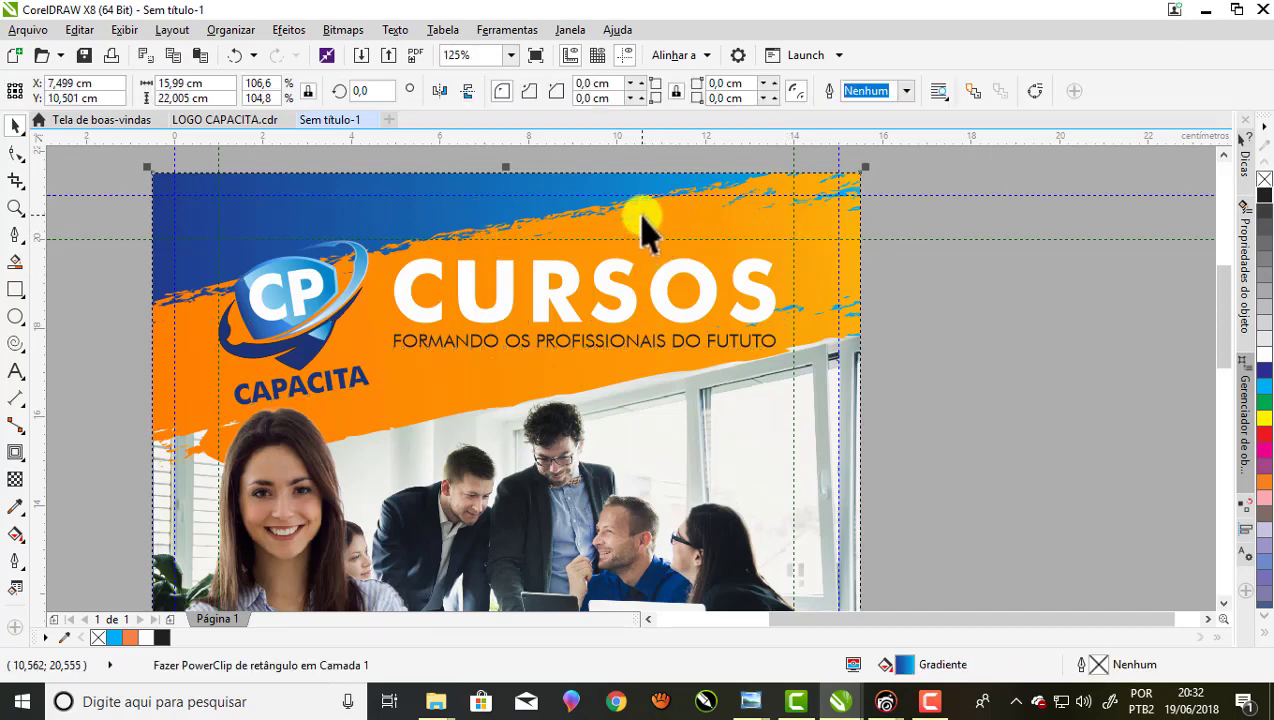
scroll(636, 224, down, 3)
click(545, 171)
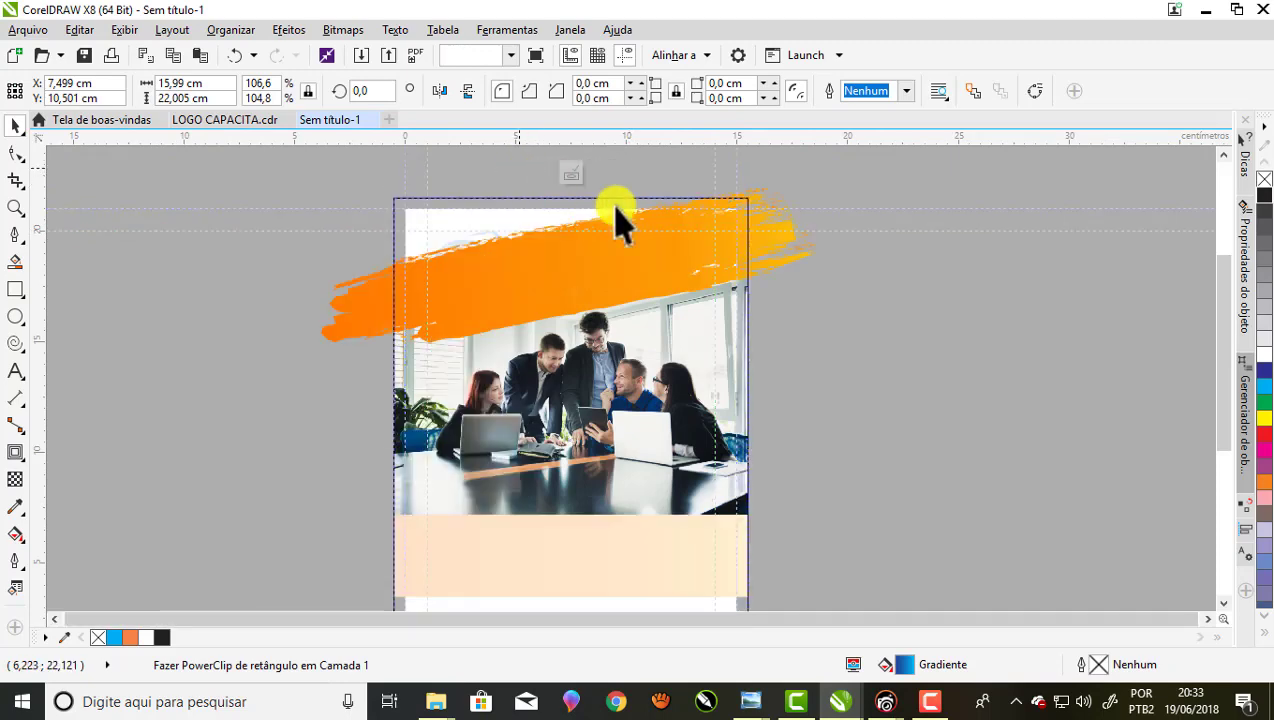
click(679, 249)
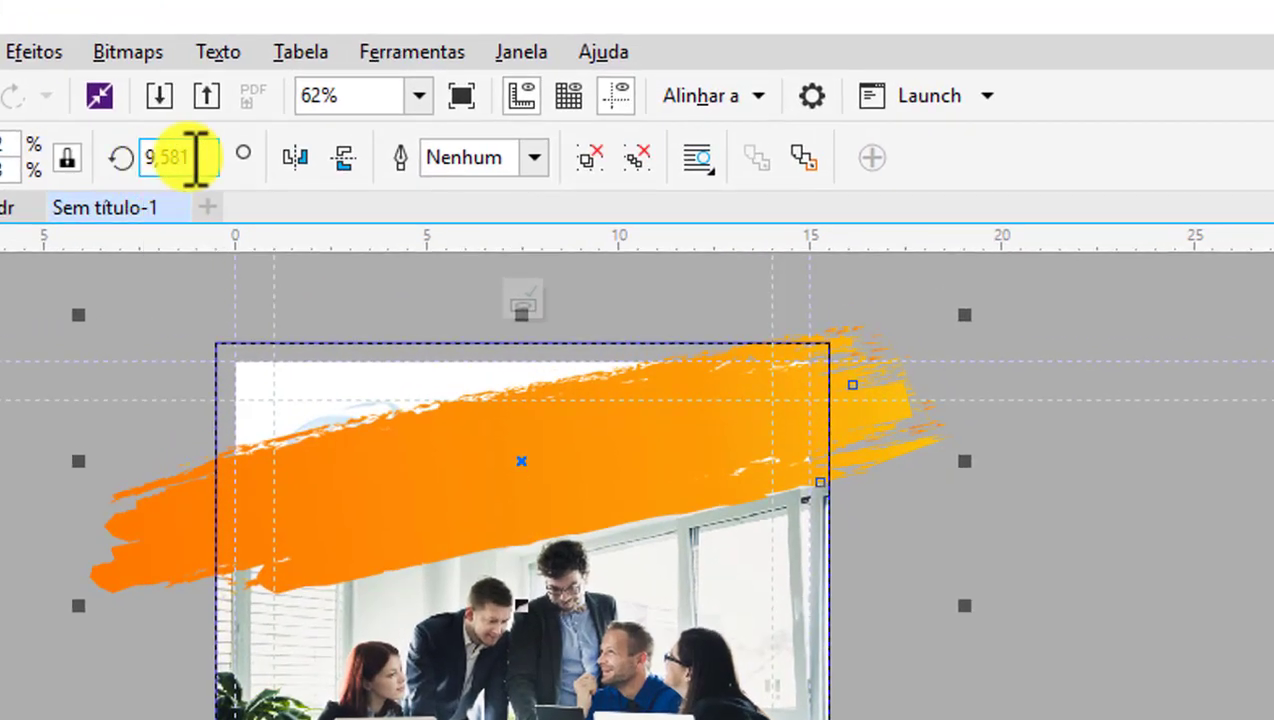
double_click(185, 157)
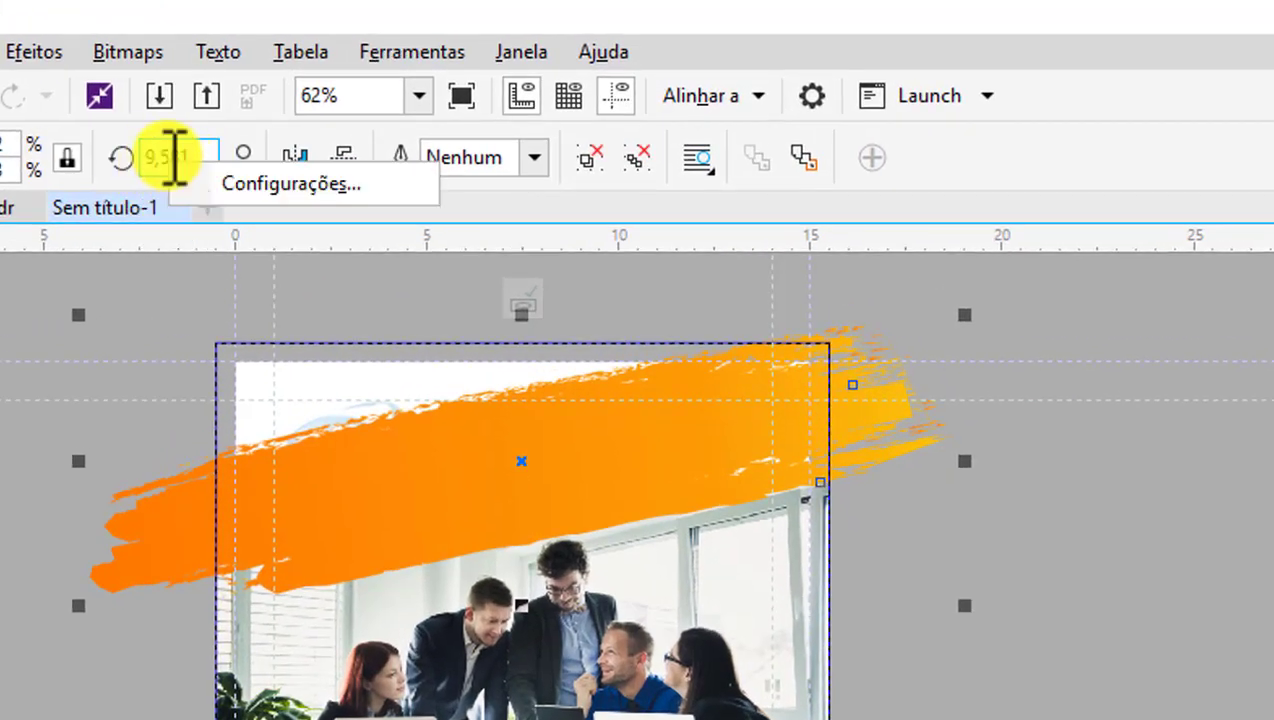
click(207, 157)
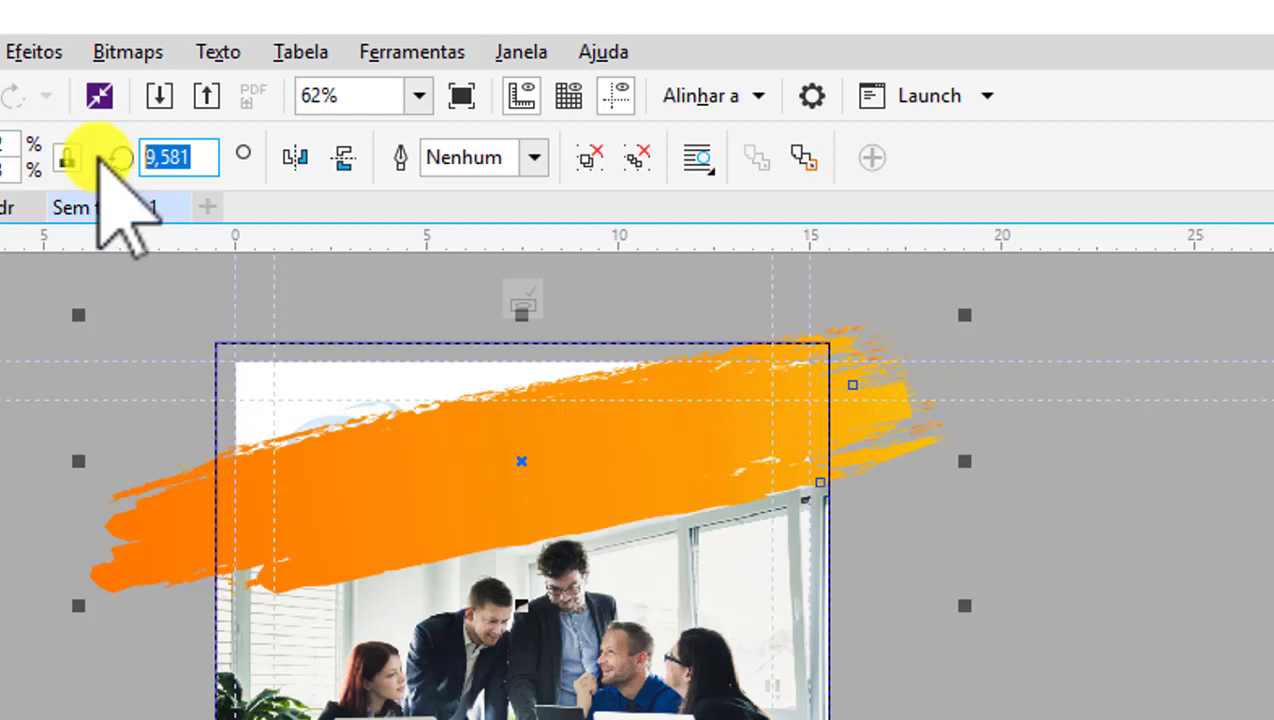
key(ctrl+c)
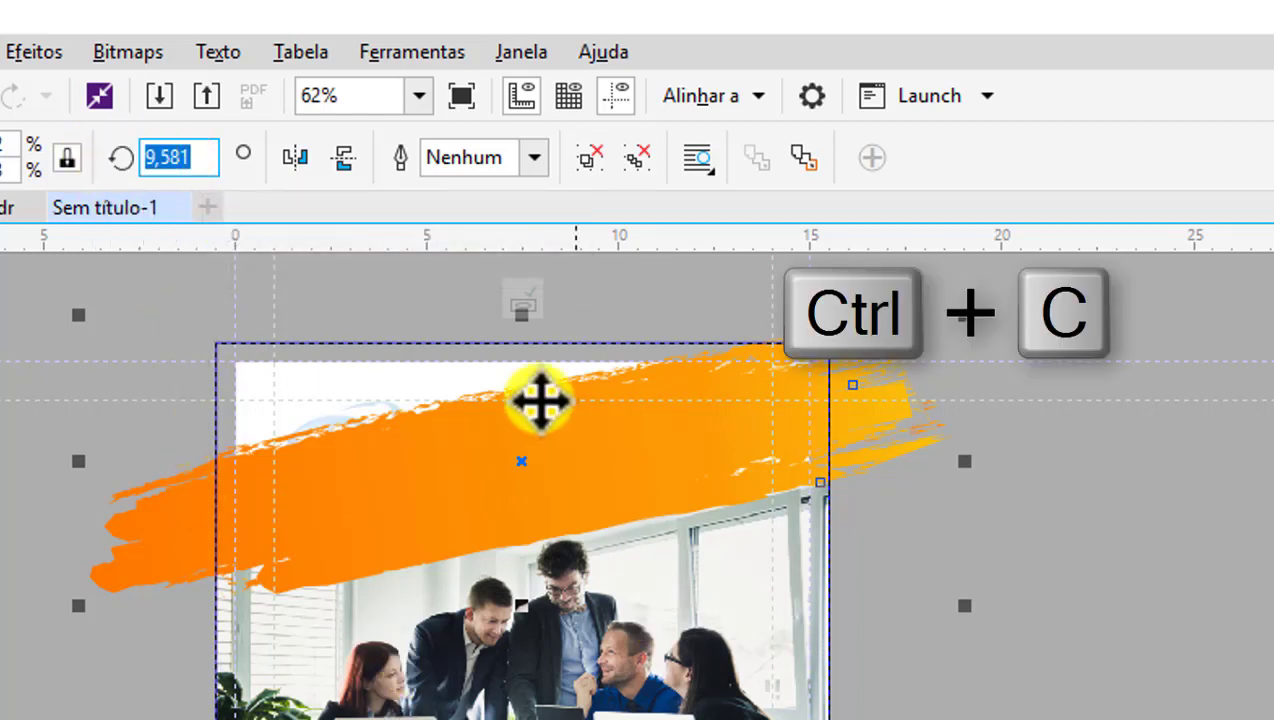
- Rotate the logo and CURSOS group by 9,581° to match the brush stroke
click(520, 298)
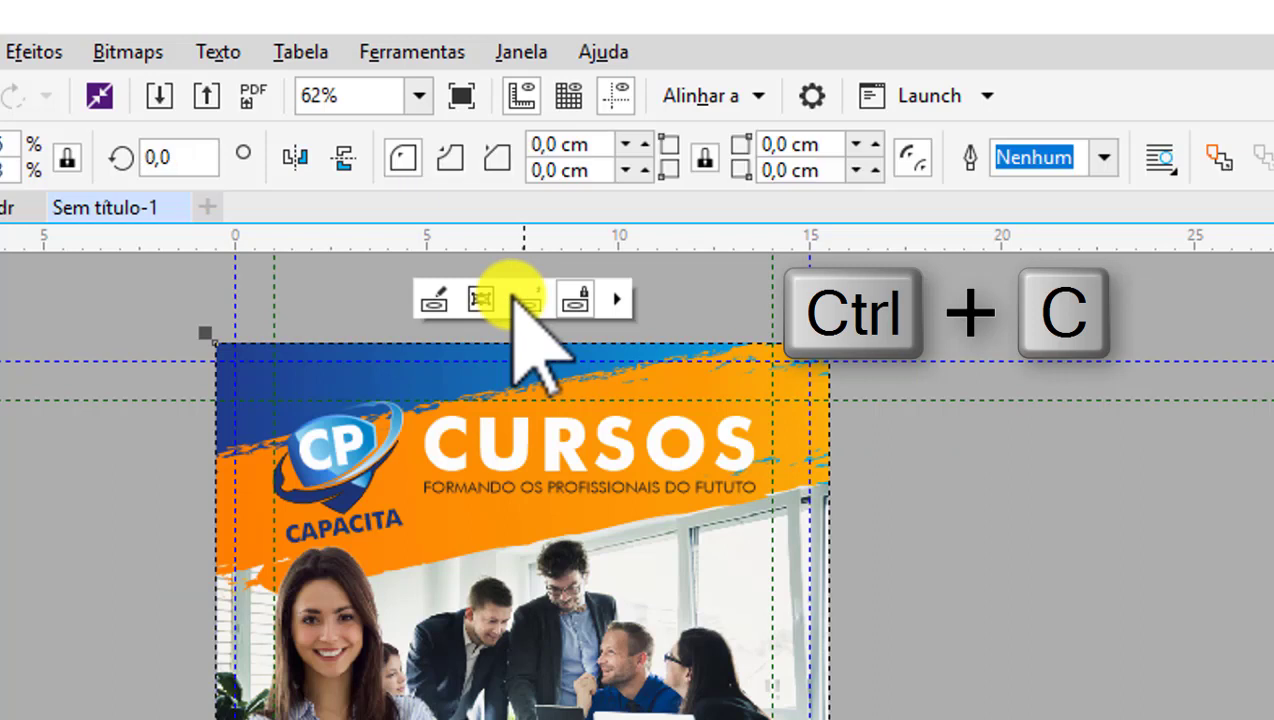
click(500, 468)
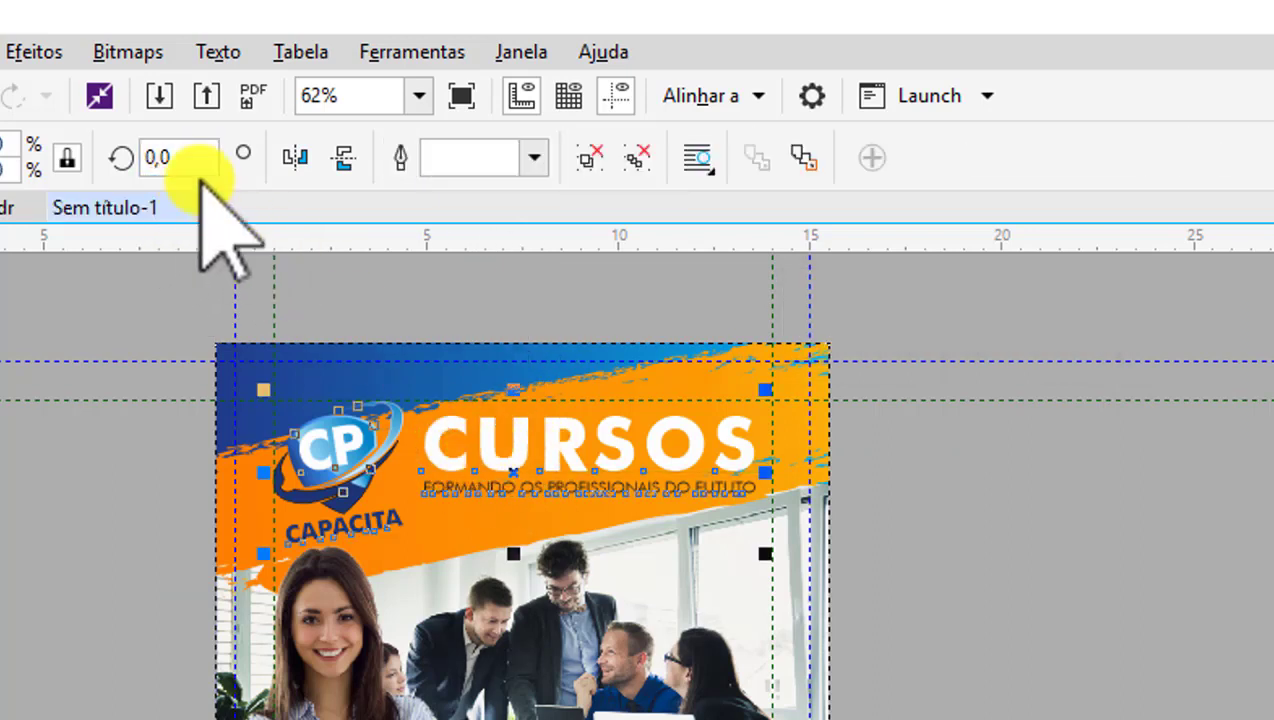
click(171, 158)
text(9,581)
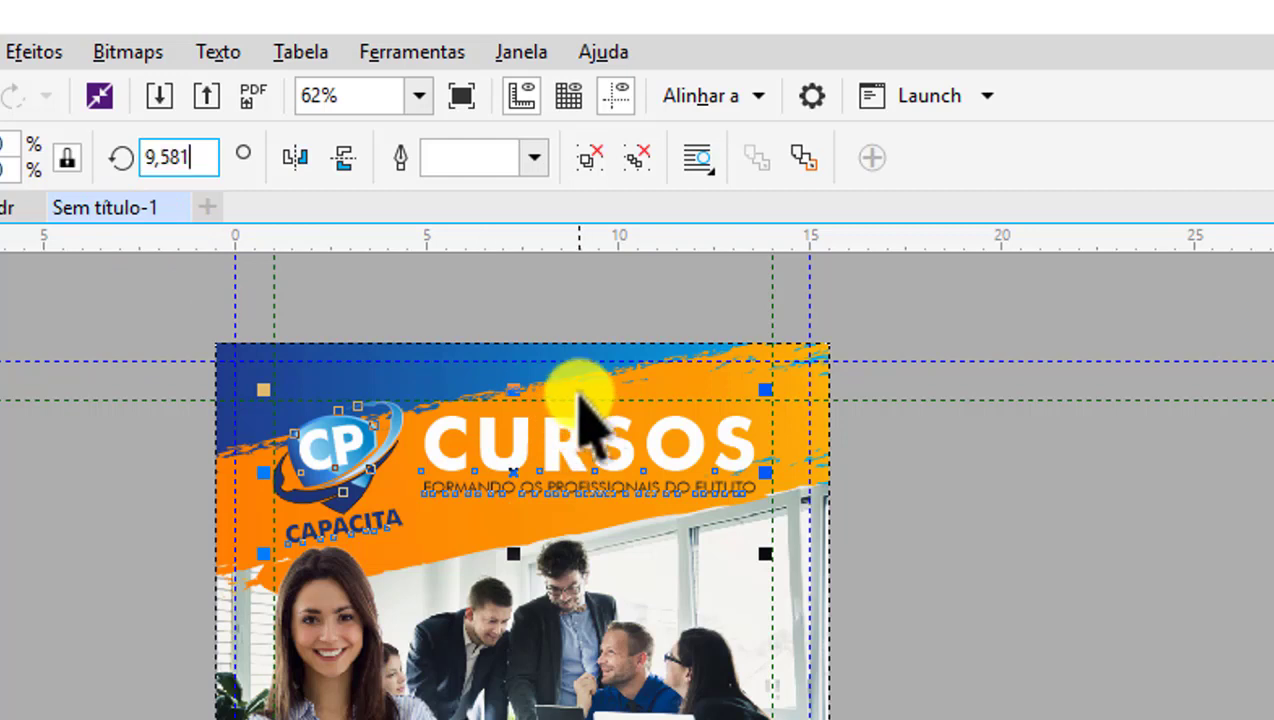
key(Return)
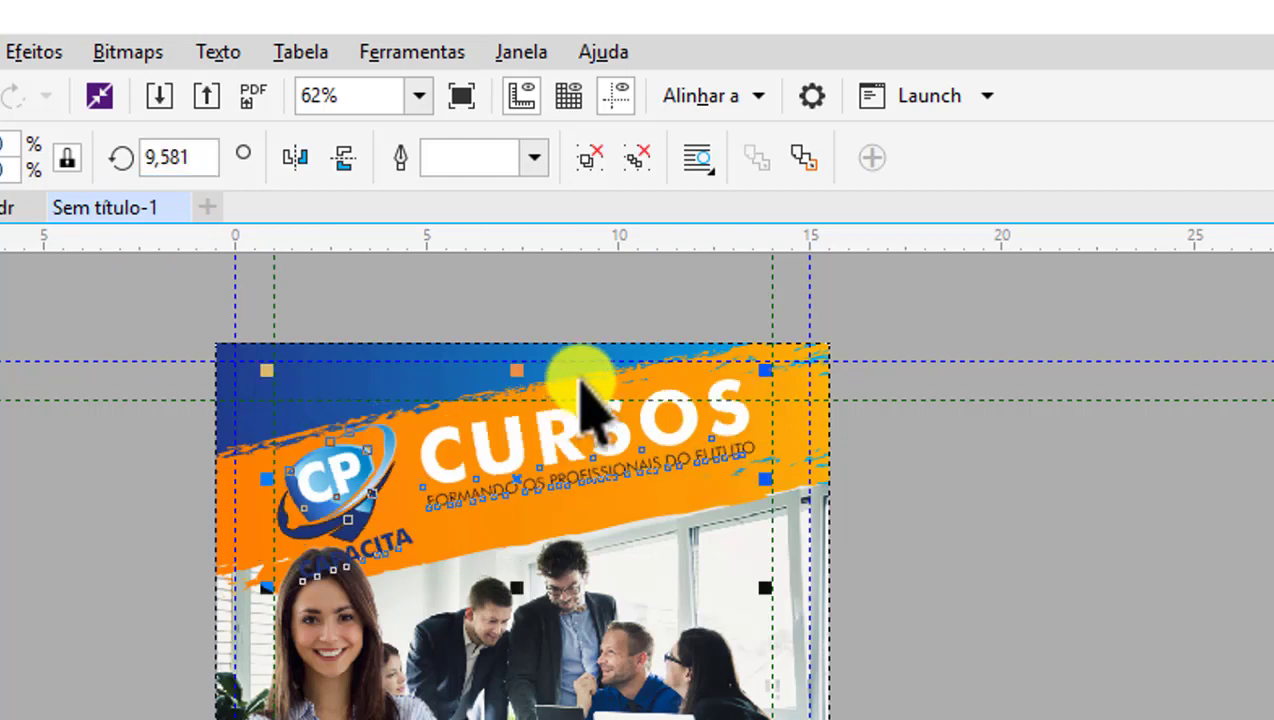
- Nudge the rotated headline group lower into place on the orange stroke
scroll(549, 412, up, 3)
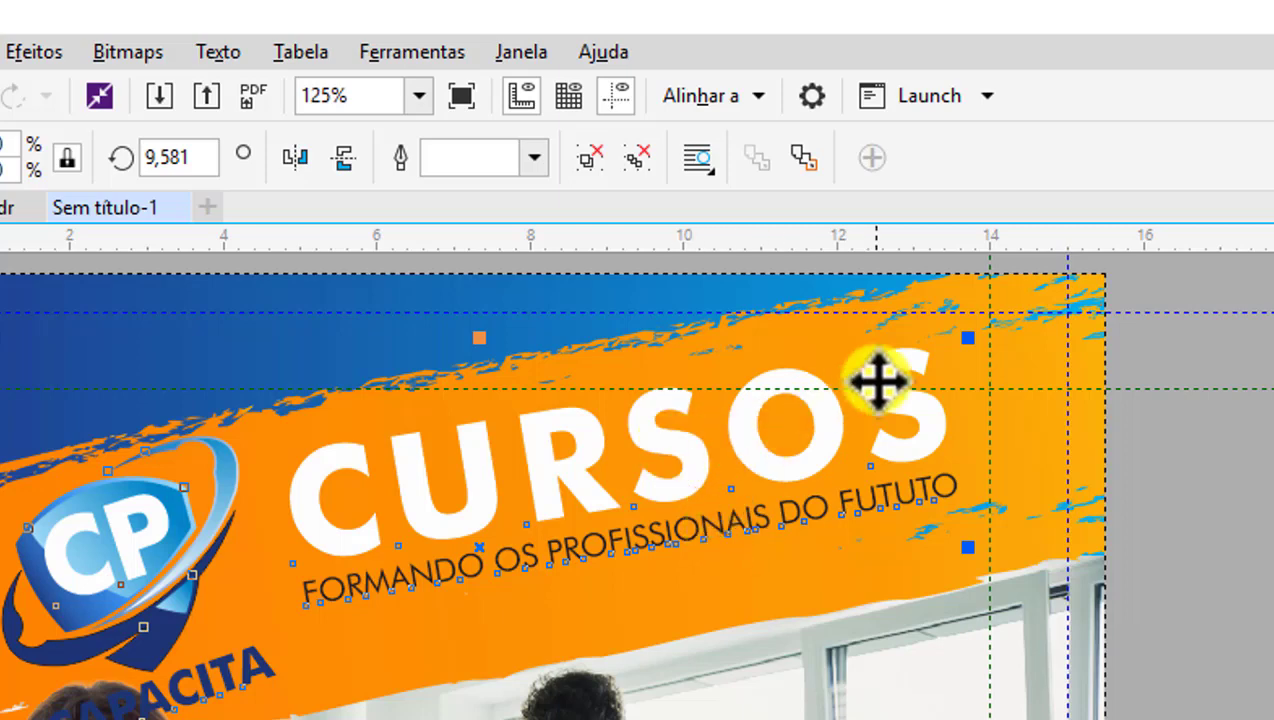
scroll(924, 392, up, 3)
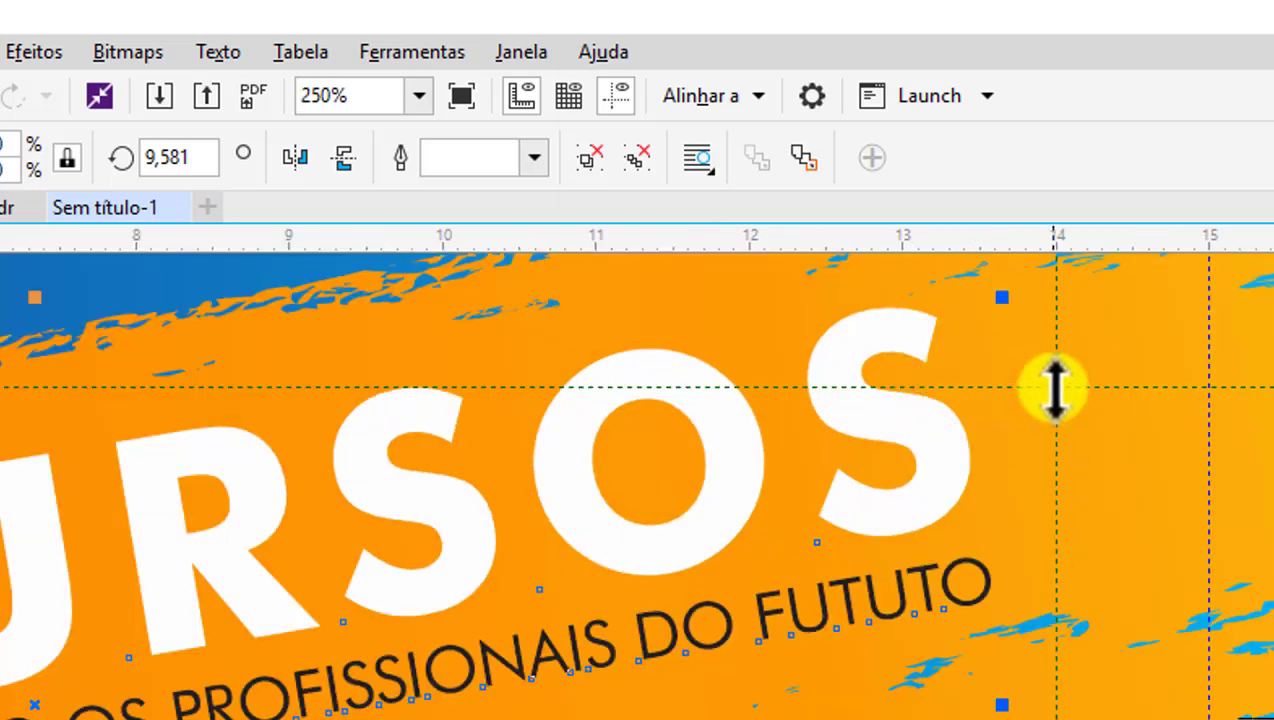
scroll(1047, 398, up, 2)
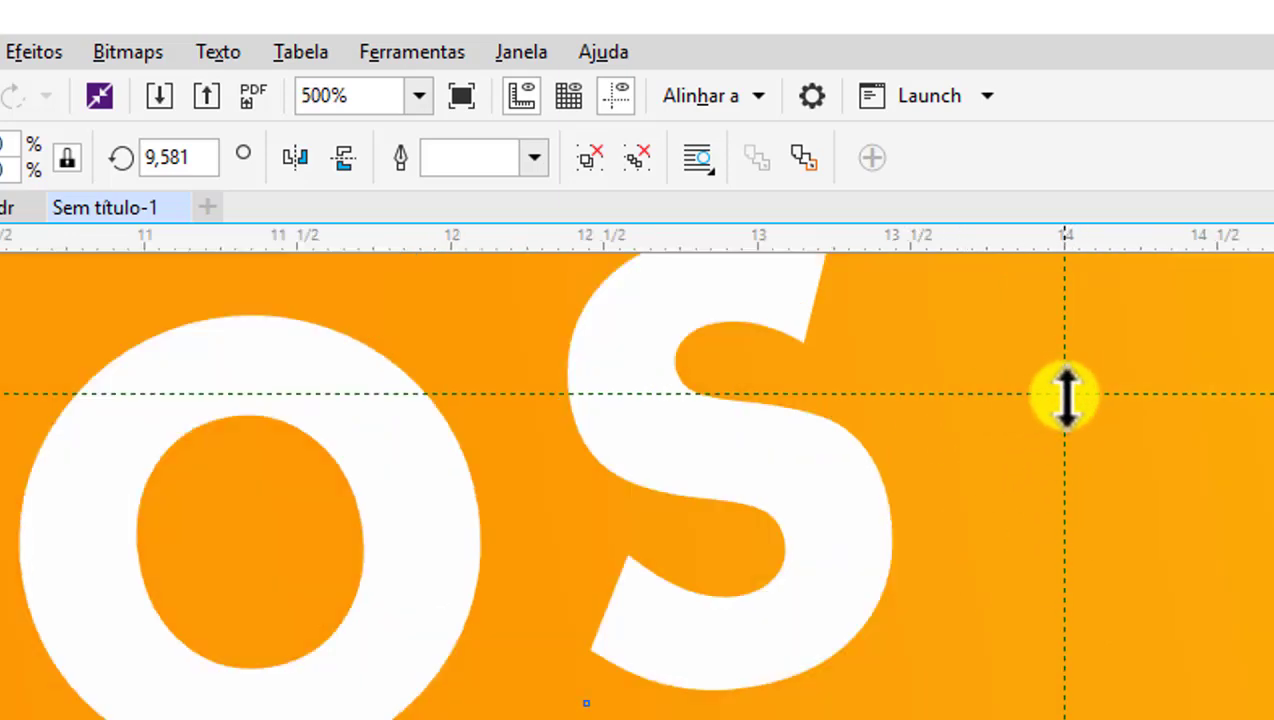
scroll(1066, 395, down, 2)
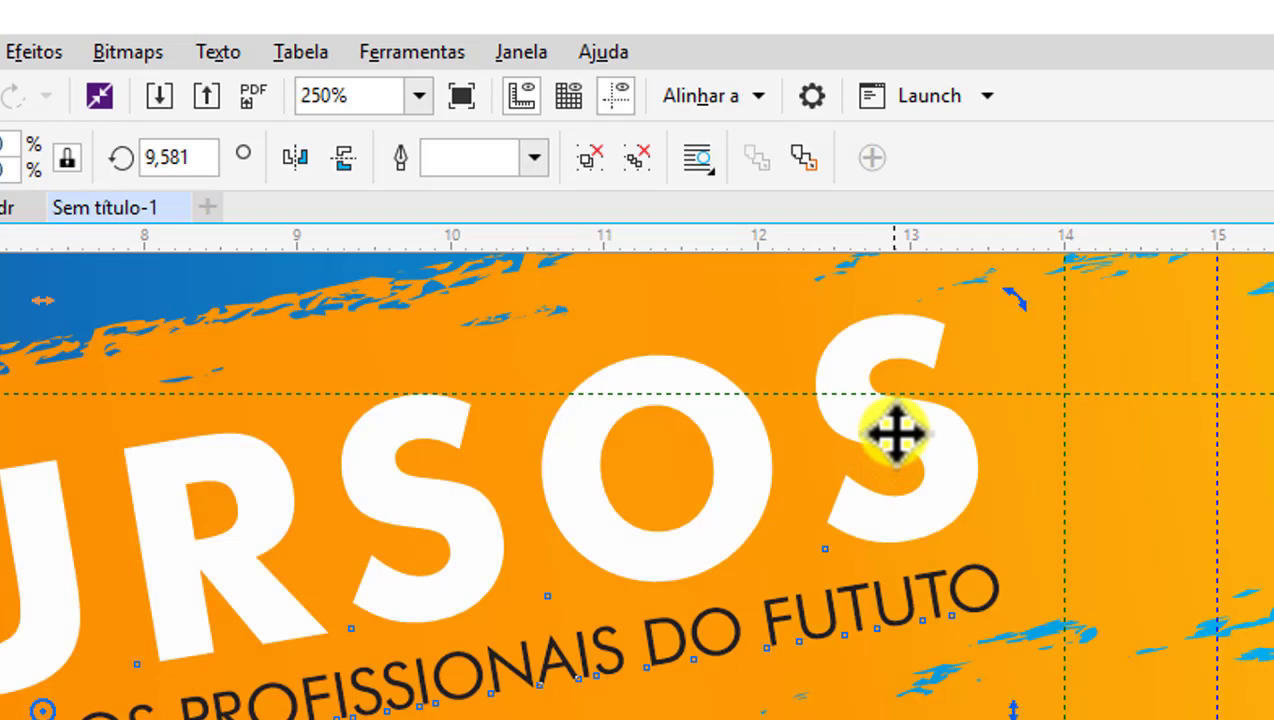
drag(895, 432, 898, 512)
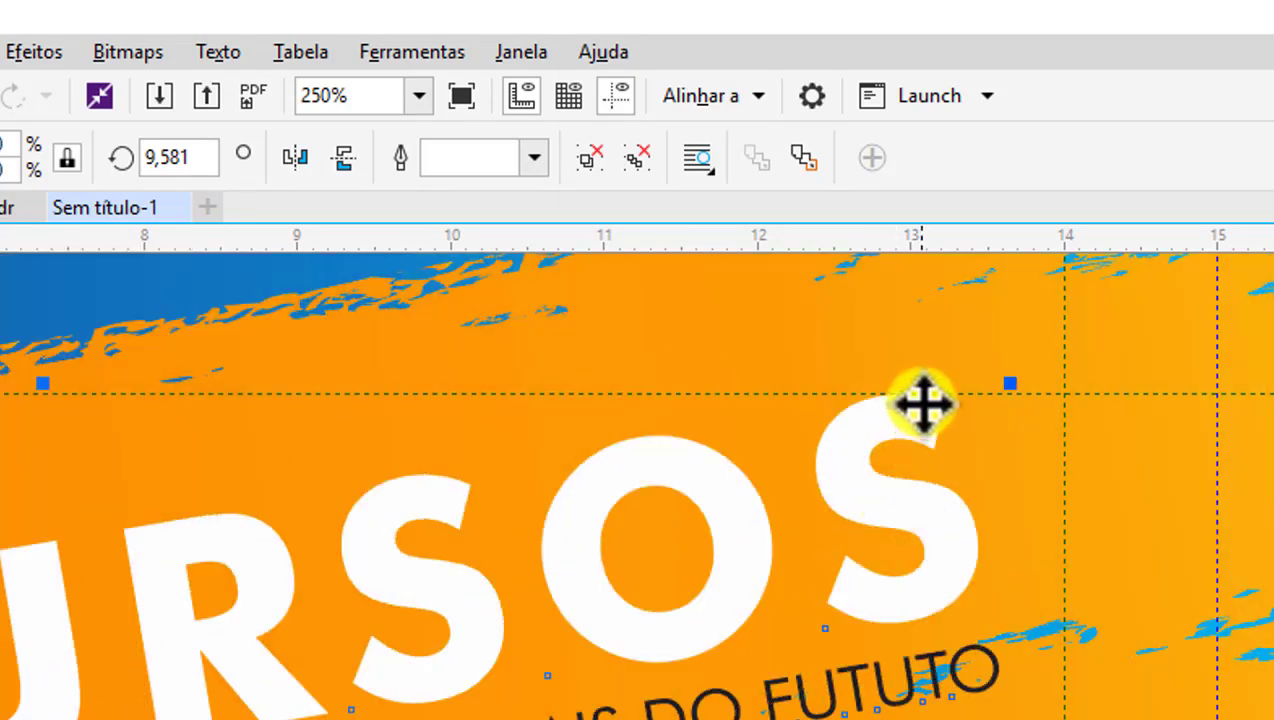
scroll(922, 405, down, 2)
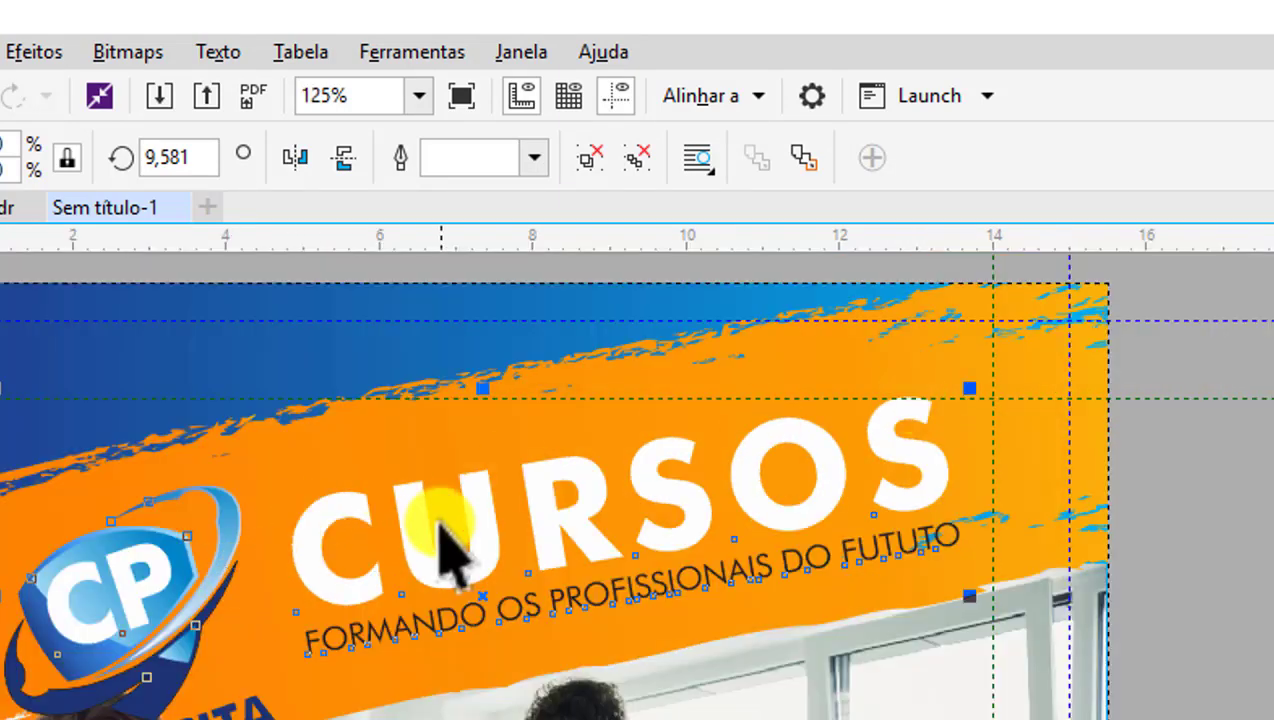
mouse_move(483, 523)
mouse_down()
mouse_move(505, 545)
mouse_move(504, 527)
mouse_up()
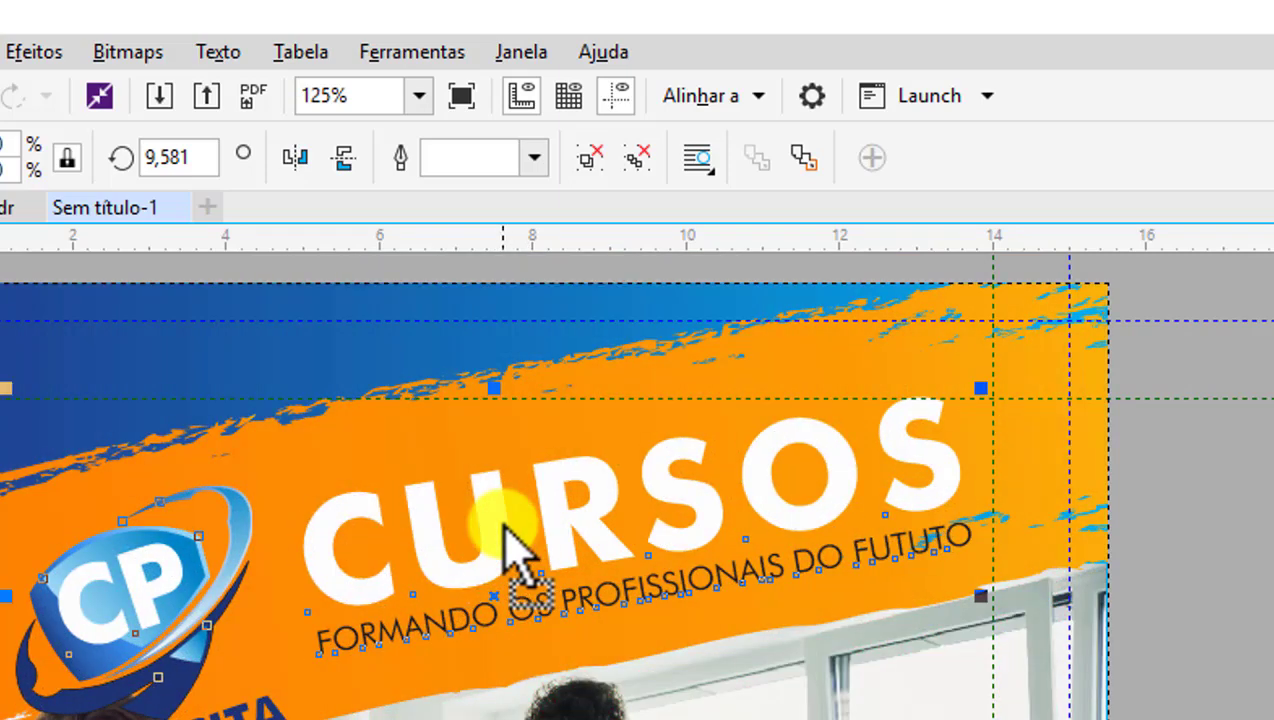
scroll(505, 545, down, 1)
scroll(485, 550, up, 1)
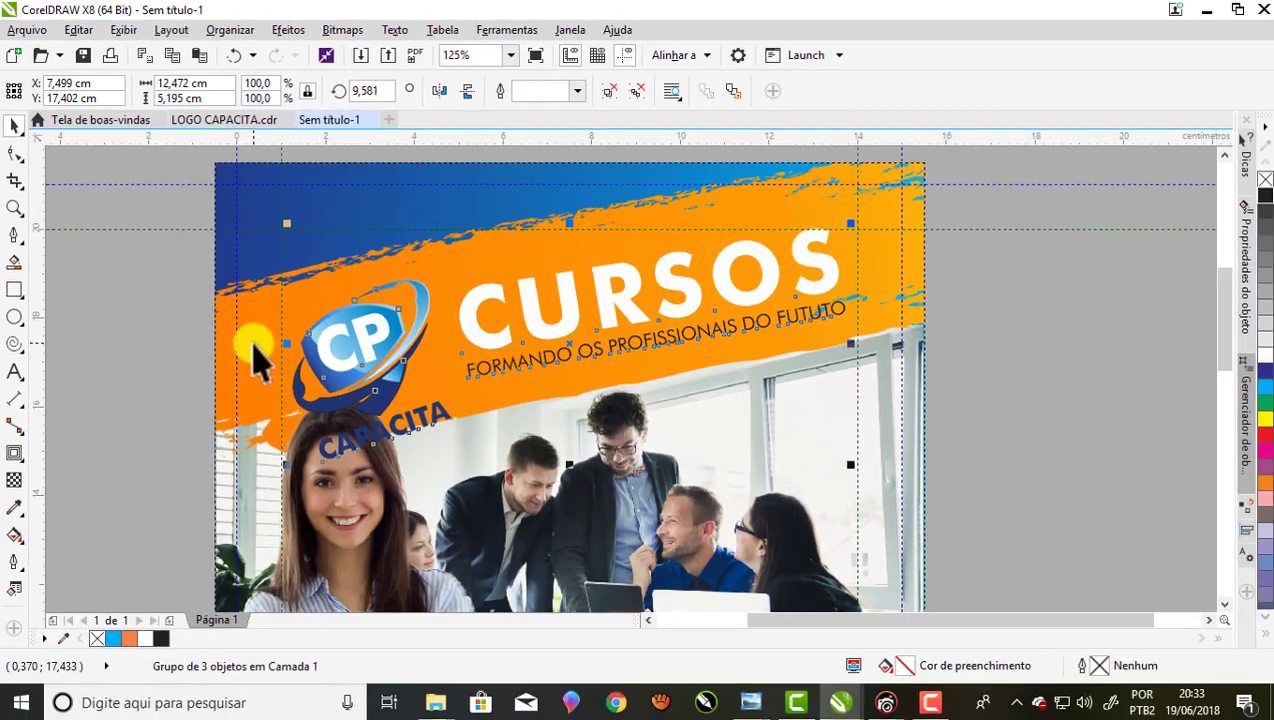
- Scale the smiling woman's photo down to about 37.6% so it clears the CAPACITA logo
shift+click(257, 355)
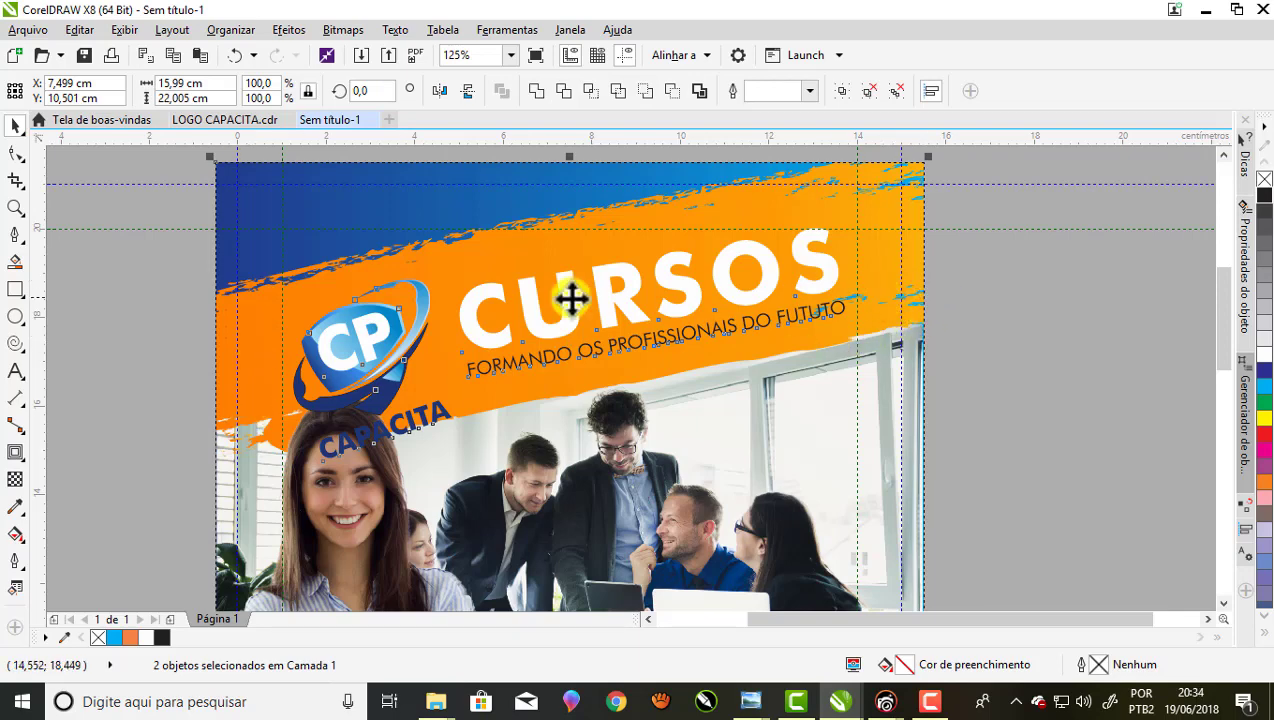
scroll(500, 300, down, 2)
click(872, 389)
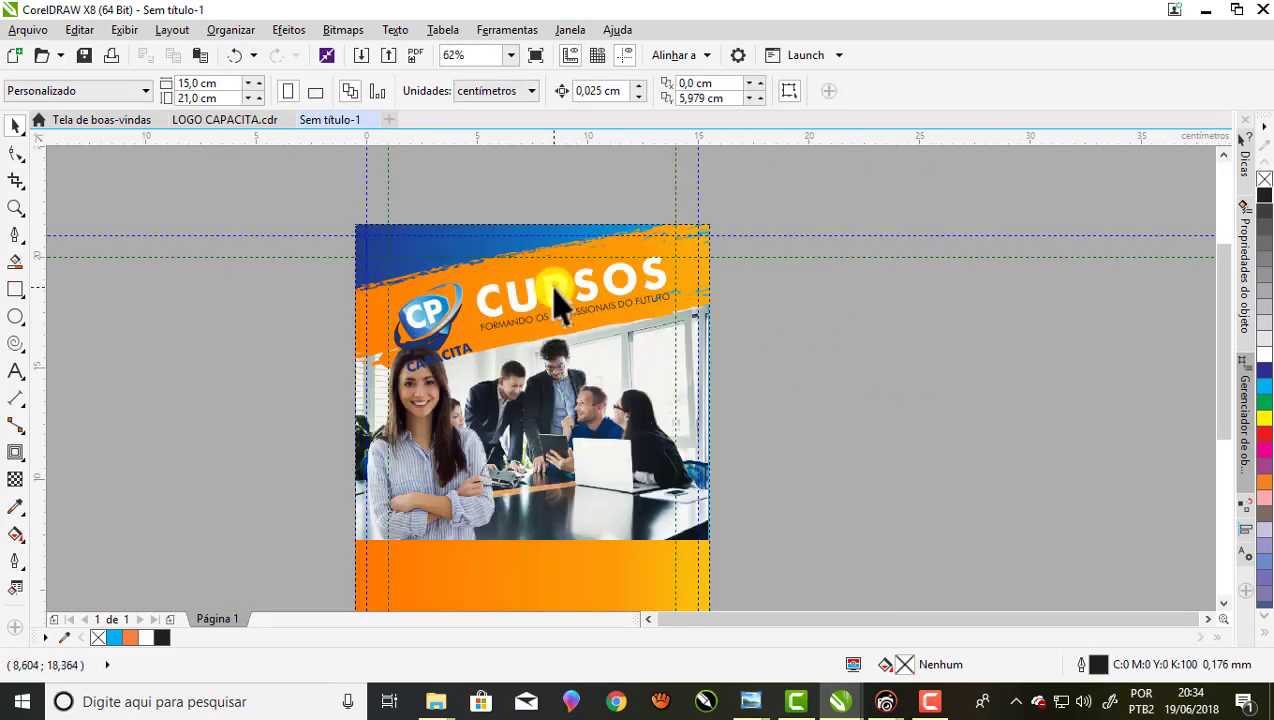
scroll(554, 290, up, 2)
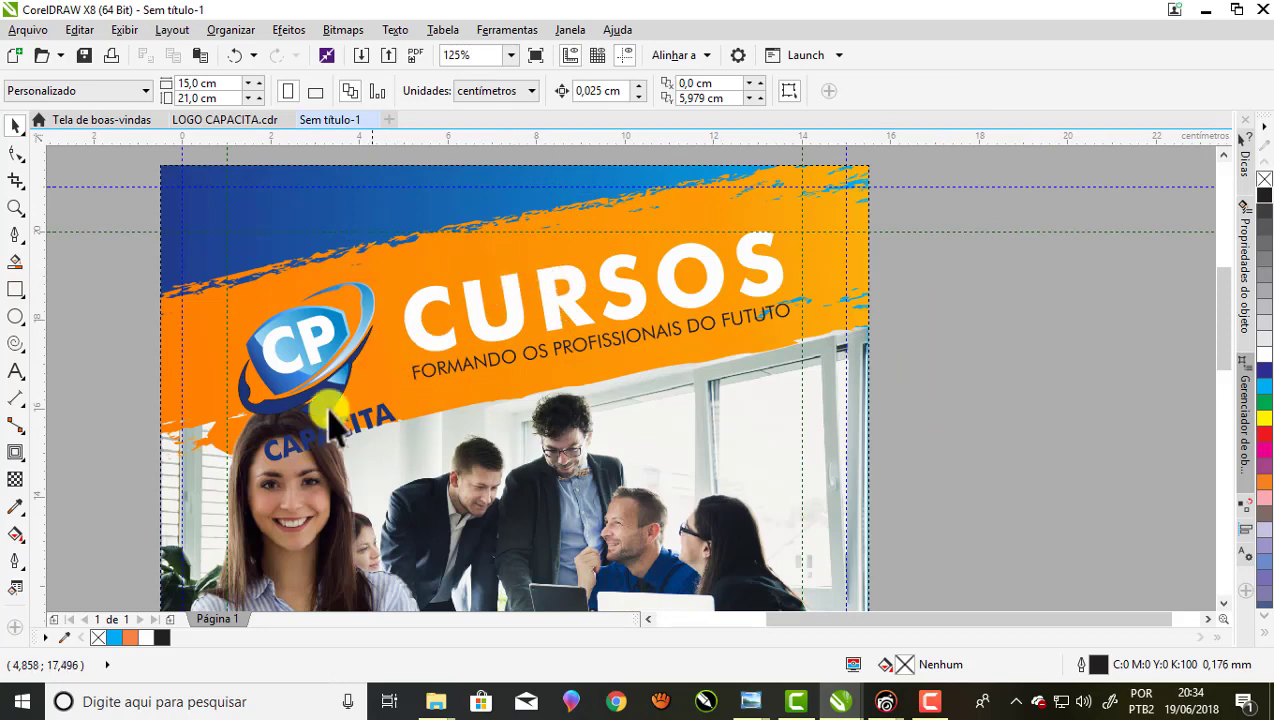
scroll(330, 360, down, 2)
scroll(305, 470, up, 2)
click(335, 385)
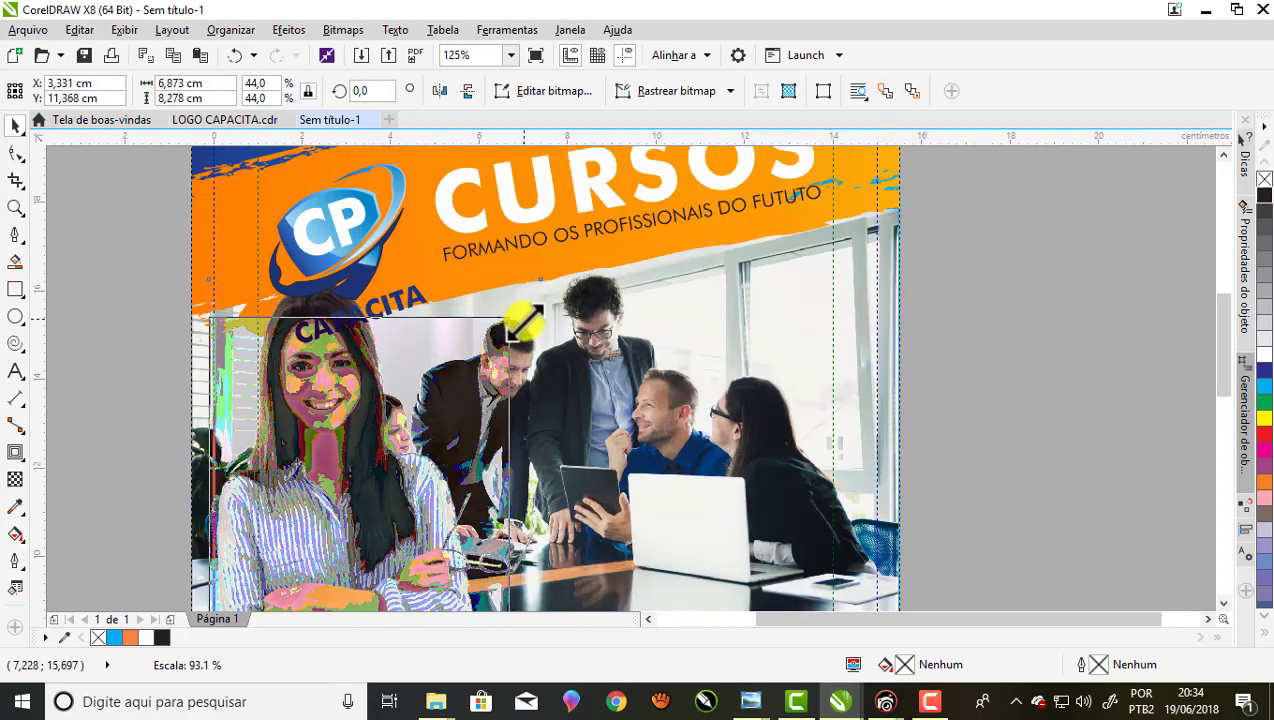
mouse_move(548, 283)
mouse_down()
mouse_move(515, 345)
mouse_move(489, 341)
mouse_move(472, 360)
mouse_up()
scroll(470, 360, down, 2)
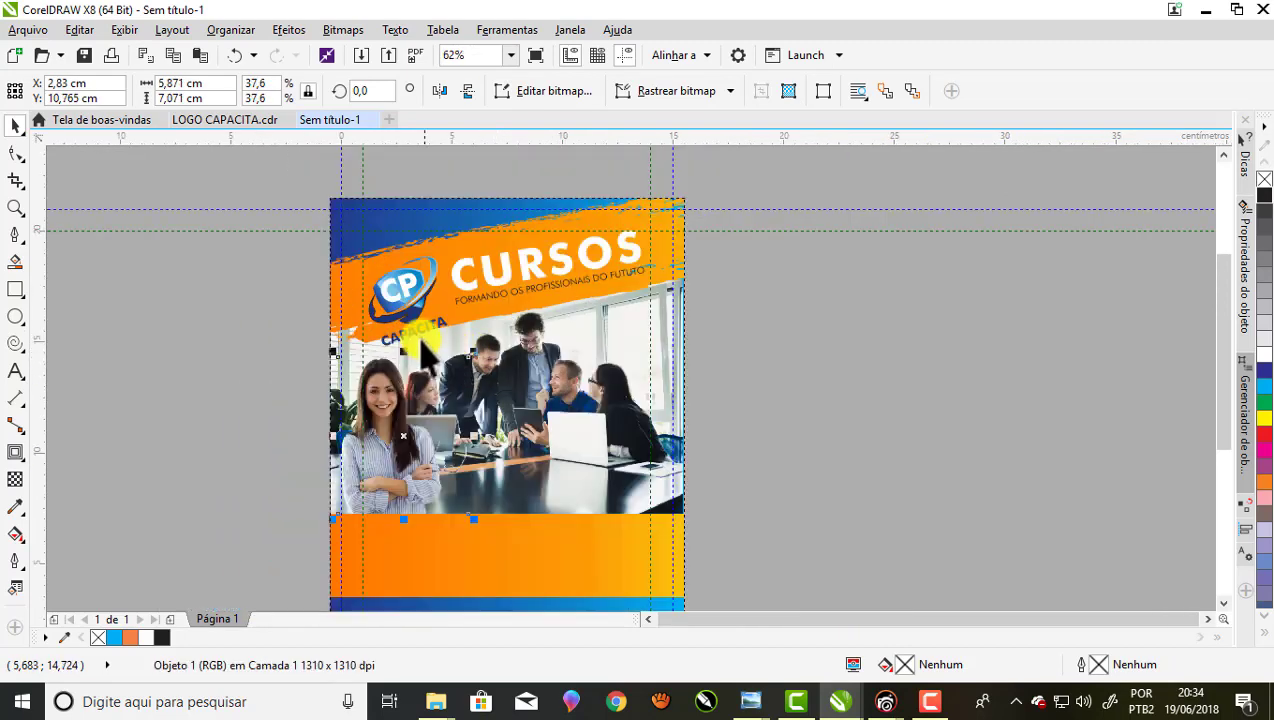
scroll(500, 215, up, 2)
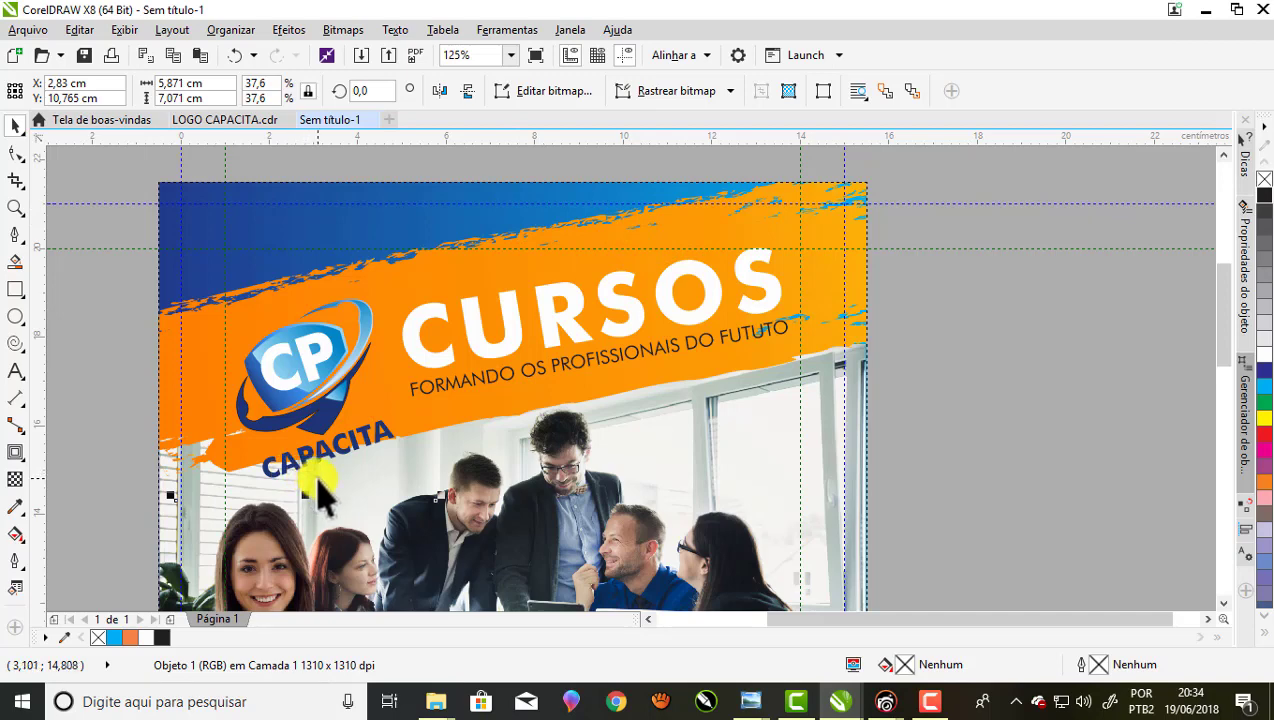
- Move the brush-stroke group with the CAPACITA logo and CURSOS headline about 0.46 cm lower
click(418, 288)
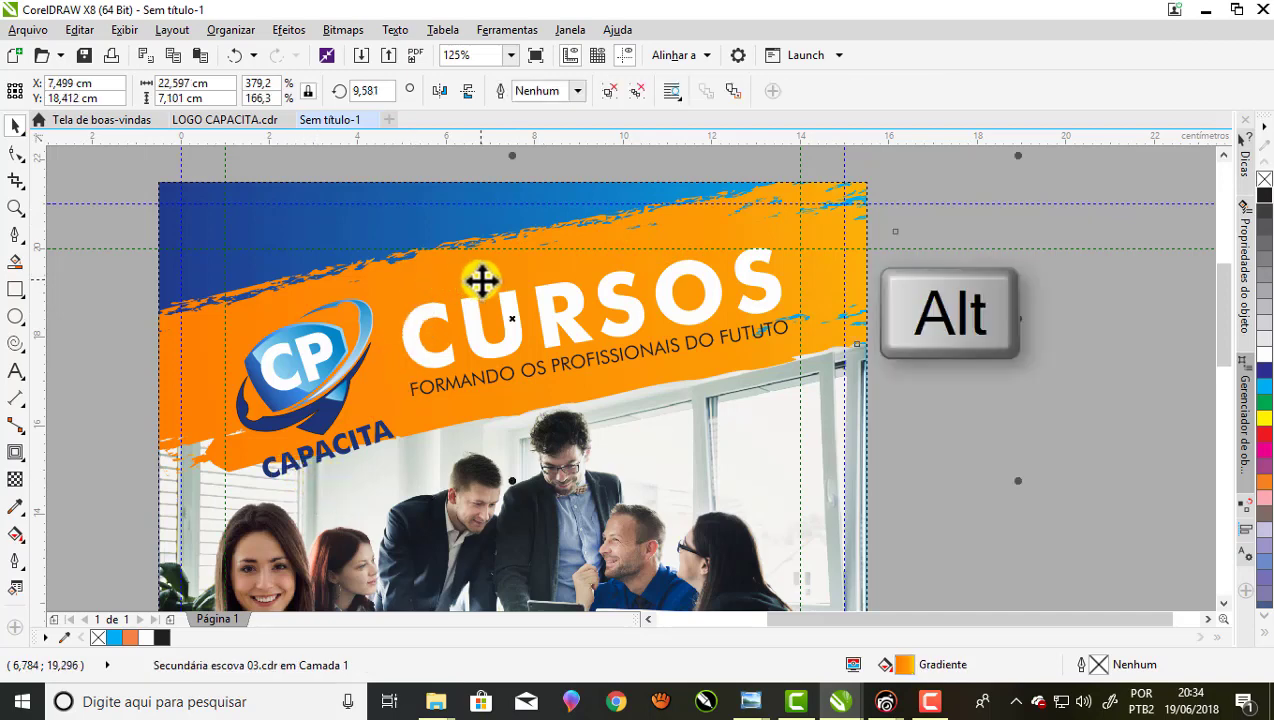
scroll(478, 279, down, 2)
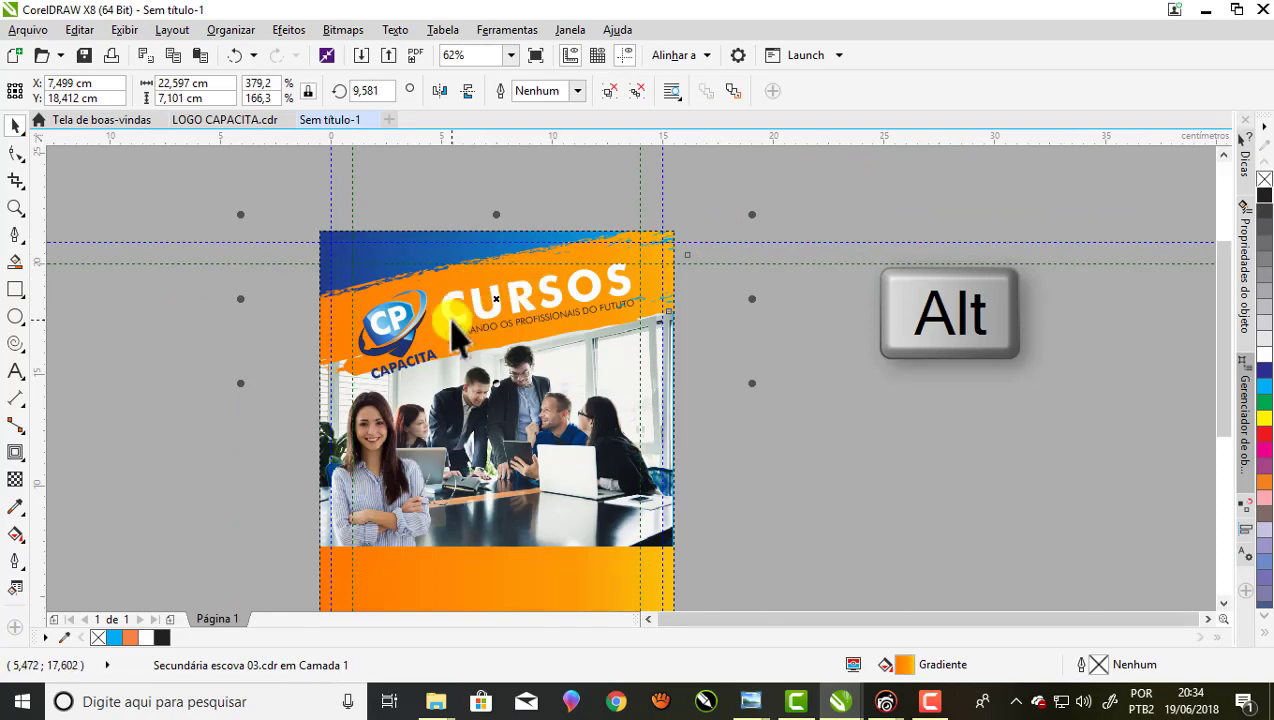
scroll(455, 330, up, 2)
scroll(549, 276, down, 2)
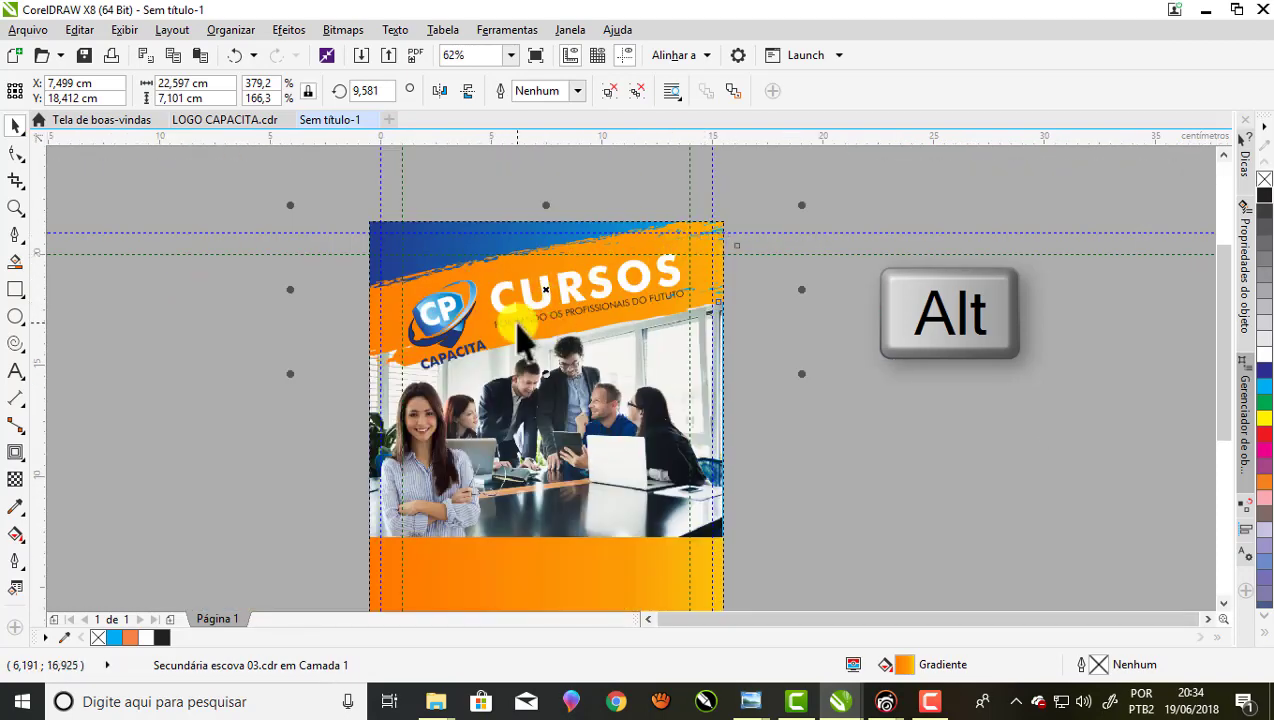
scroll(290, 210, up, 2)
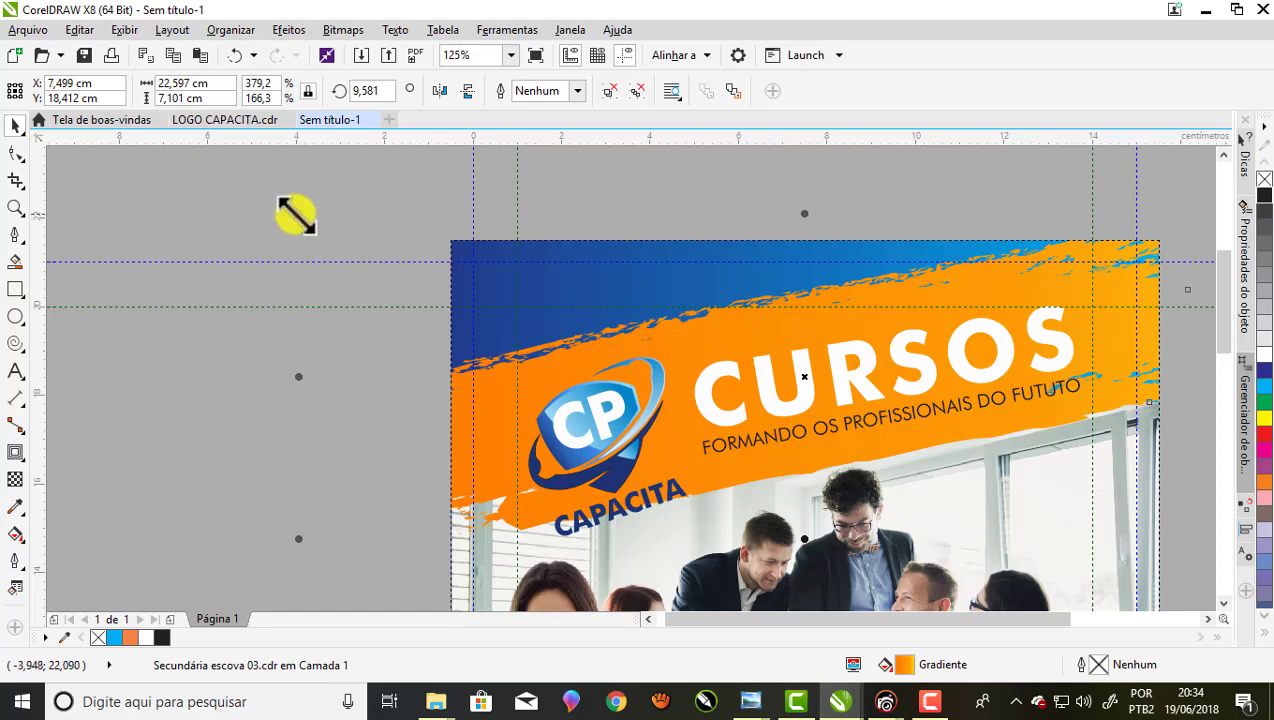
scroll(305, 215, down, 2)
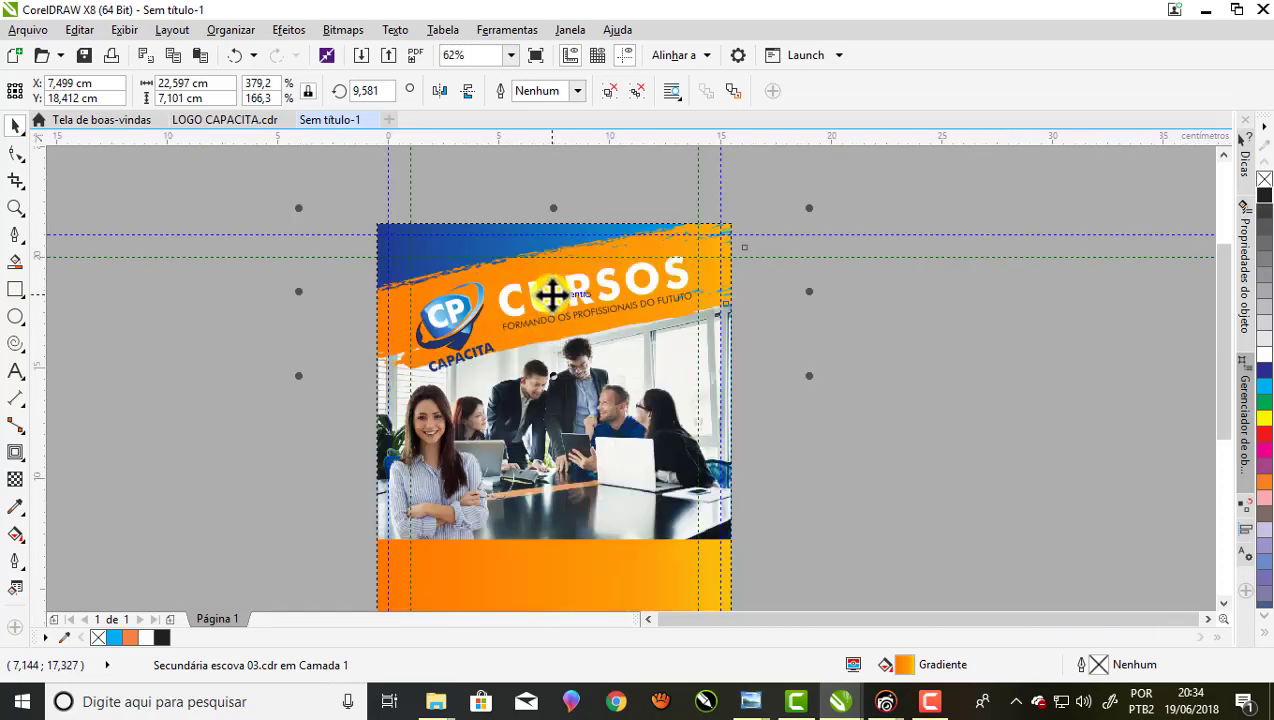
drag(549, 292, 551, 303)
scroll(551, 303, up, 2)
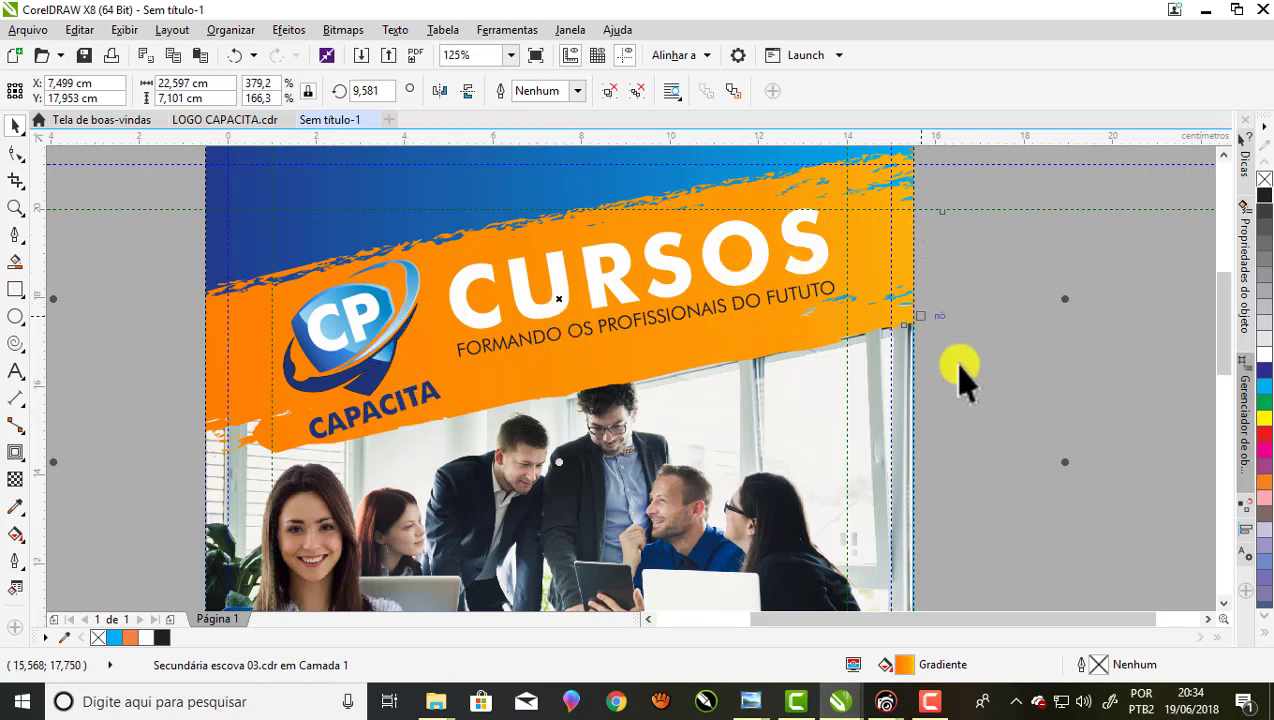
click(996, 506)
- Enlarge the smiling woman's cut-out photo to about 40.3% of its original size
scroll(427, 341, down, 2)
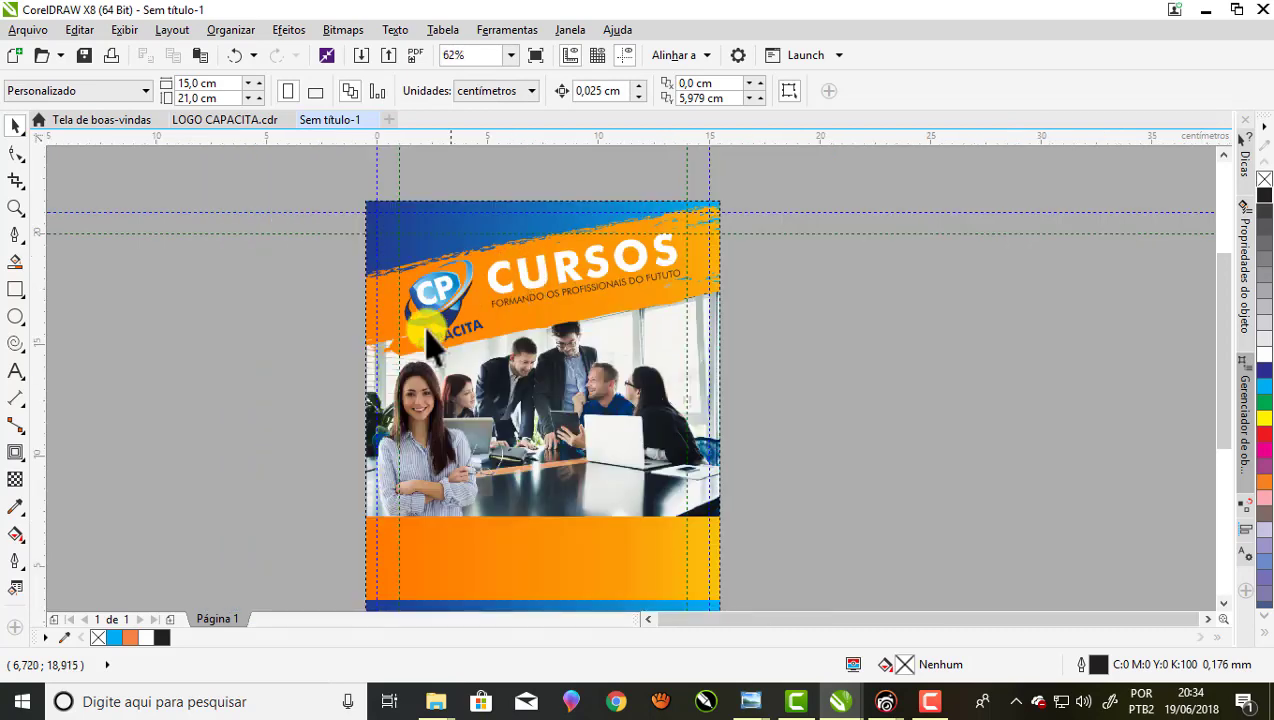
scroll(427, 355, up, 2)
click(430, 363)
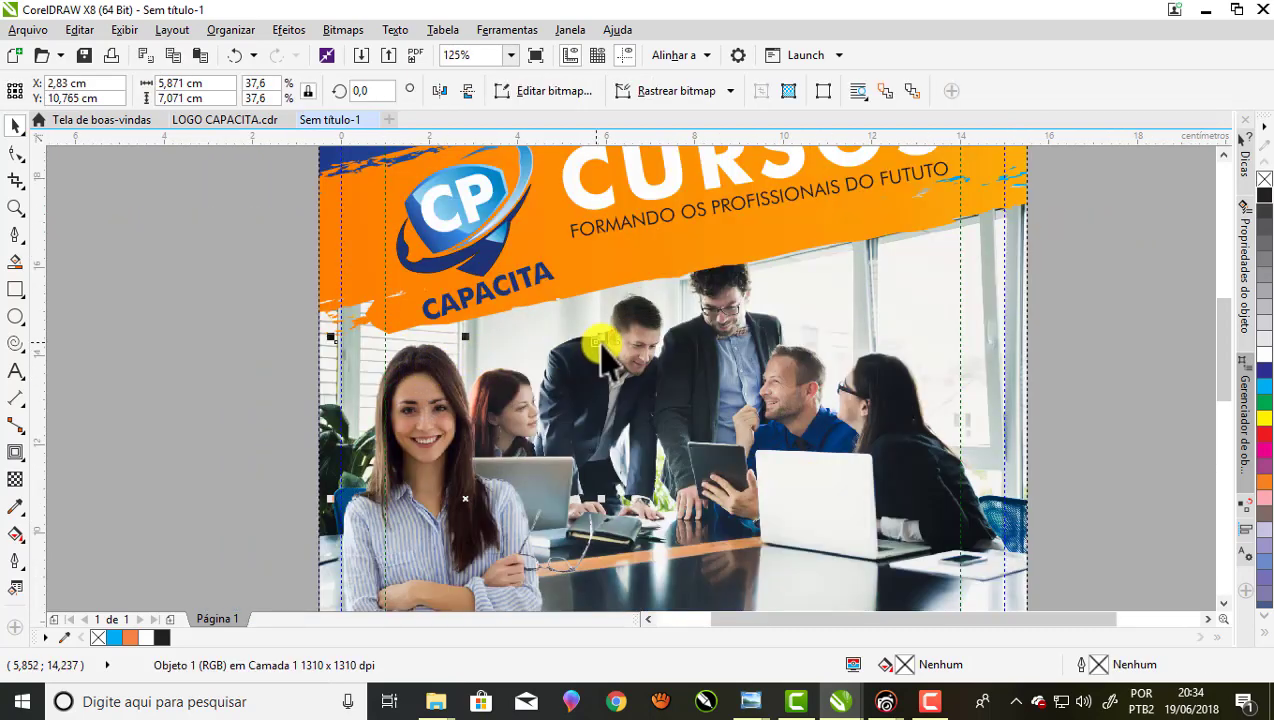
mouse_move(601, 338)
mouse_down()
mouse_move(611, 301)
mouse_move(621, 305)
mouse_up()
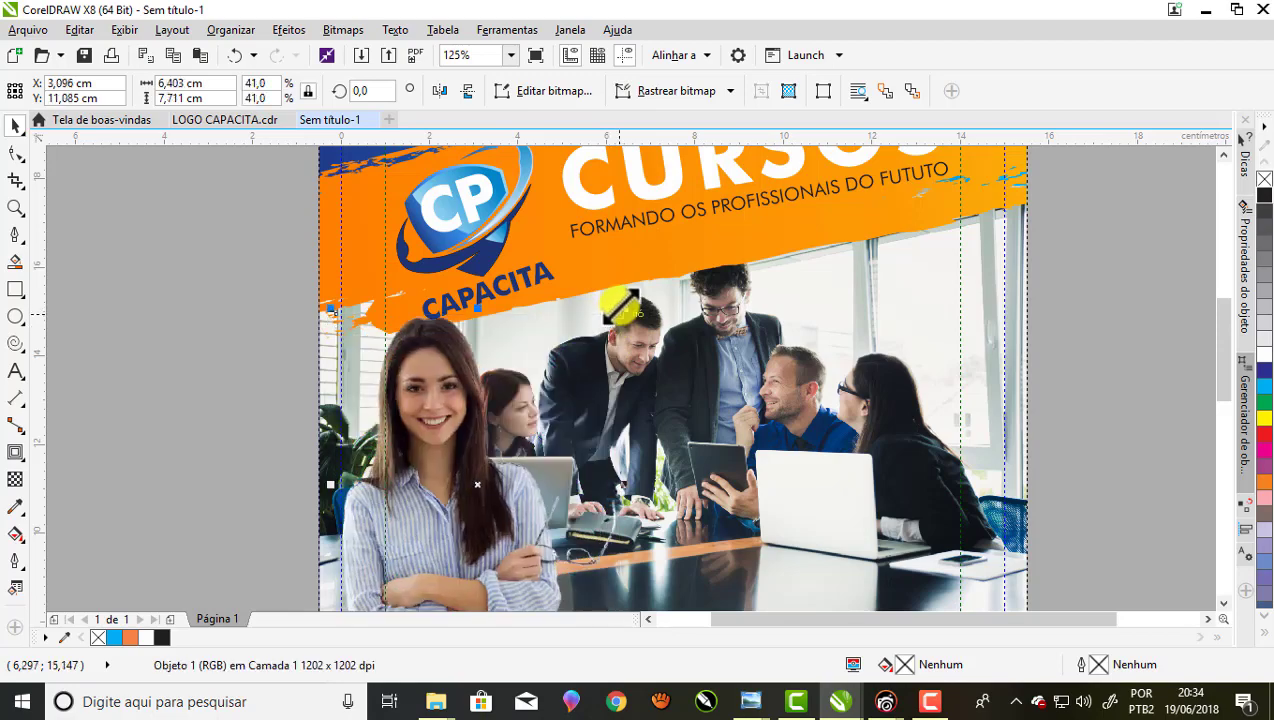
scroll(480, 255, down, 2)
scroll(446, 330, up, 2)
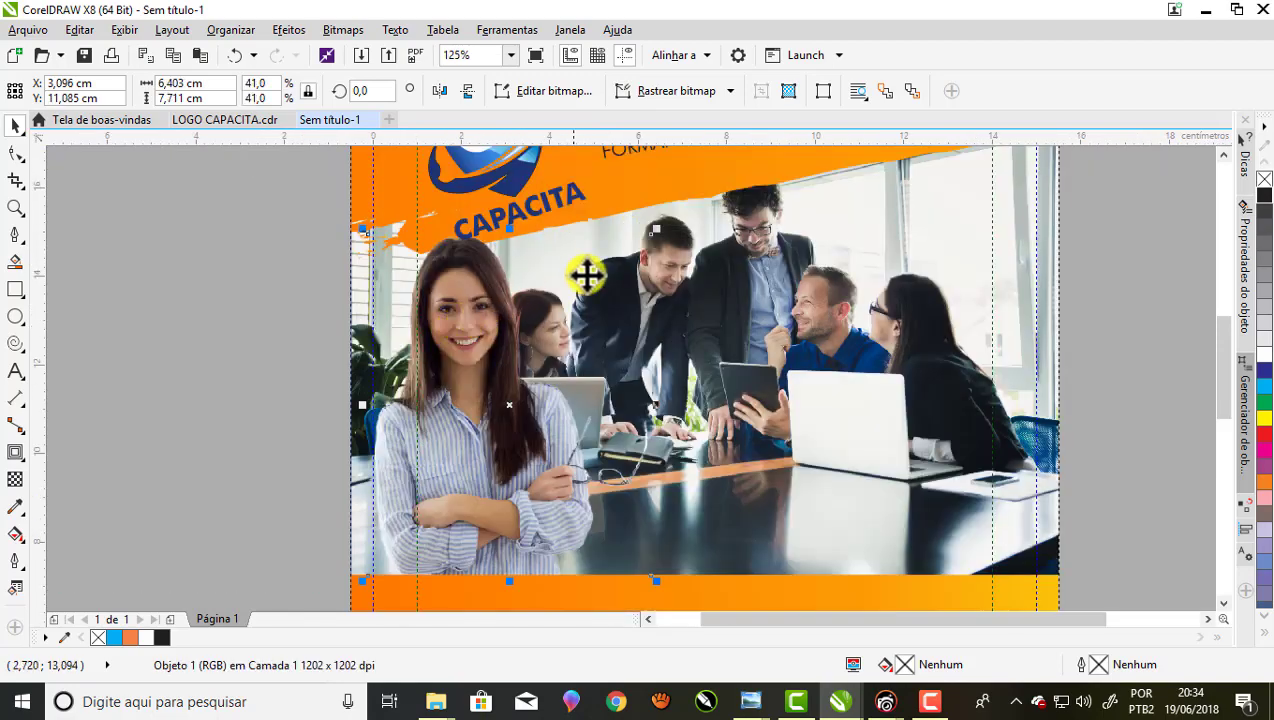
drag(657, 228, 648, 250)
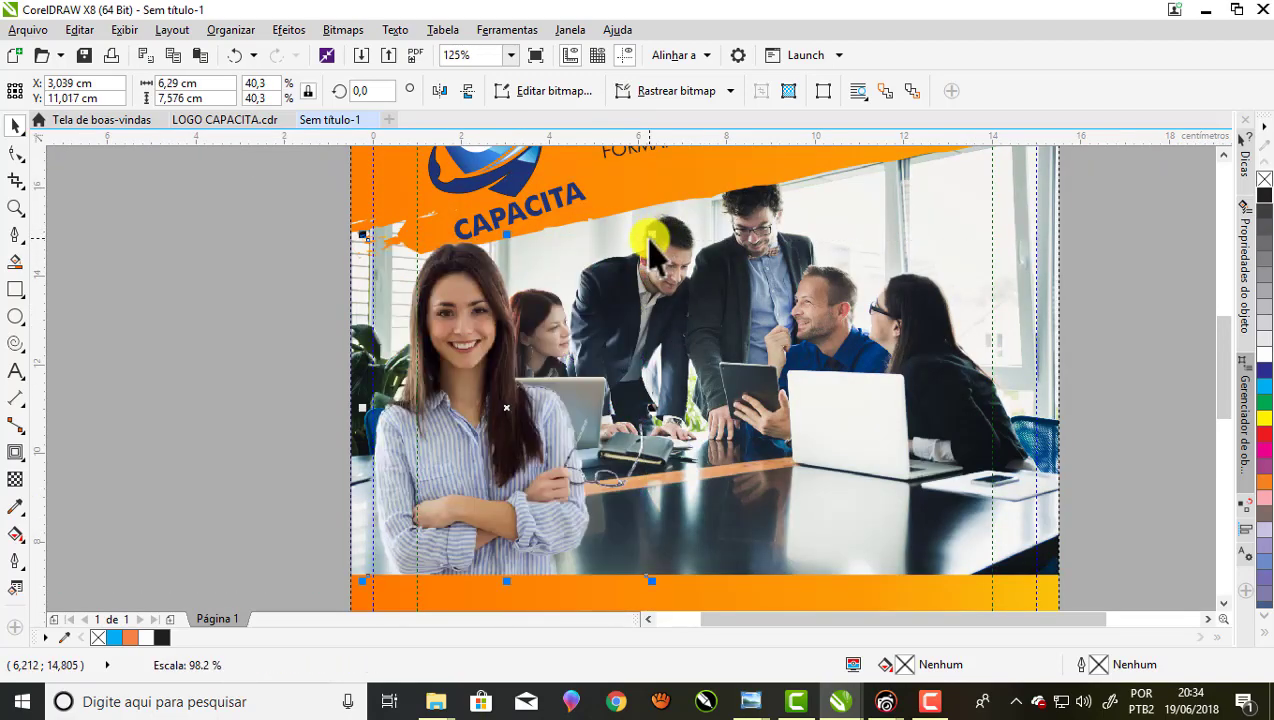
scroll(441, 299, down, 2)
scroll(360, 320, down, 1)
click(360, 320)
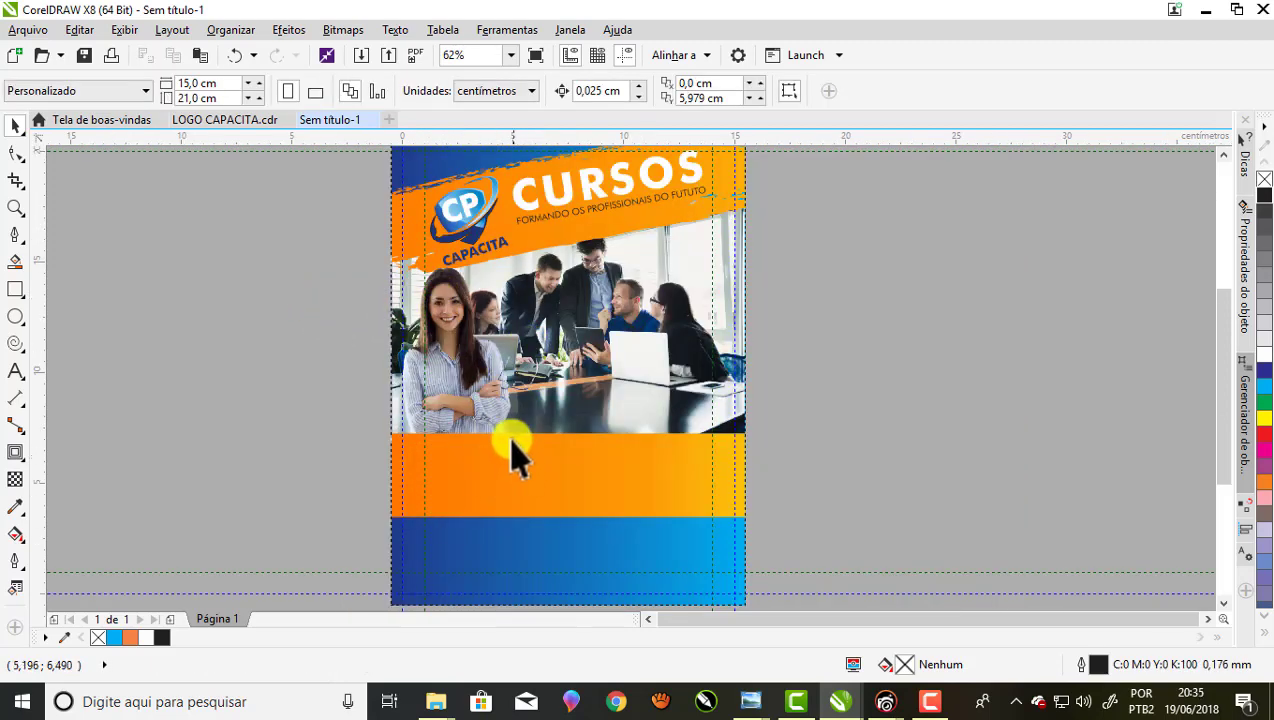
scroll(515, 442, down, 2)
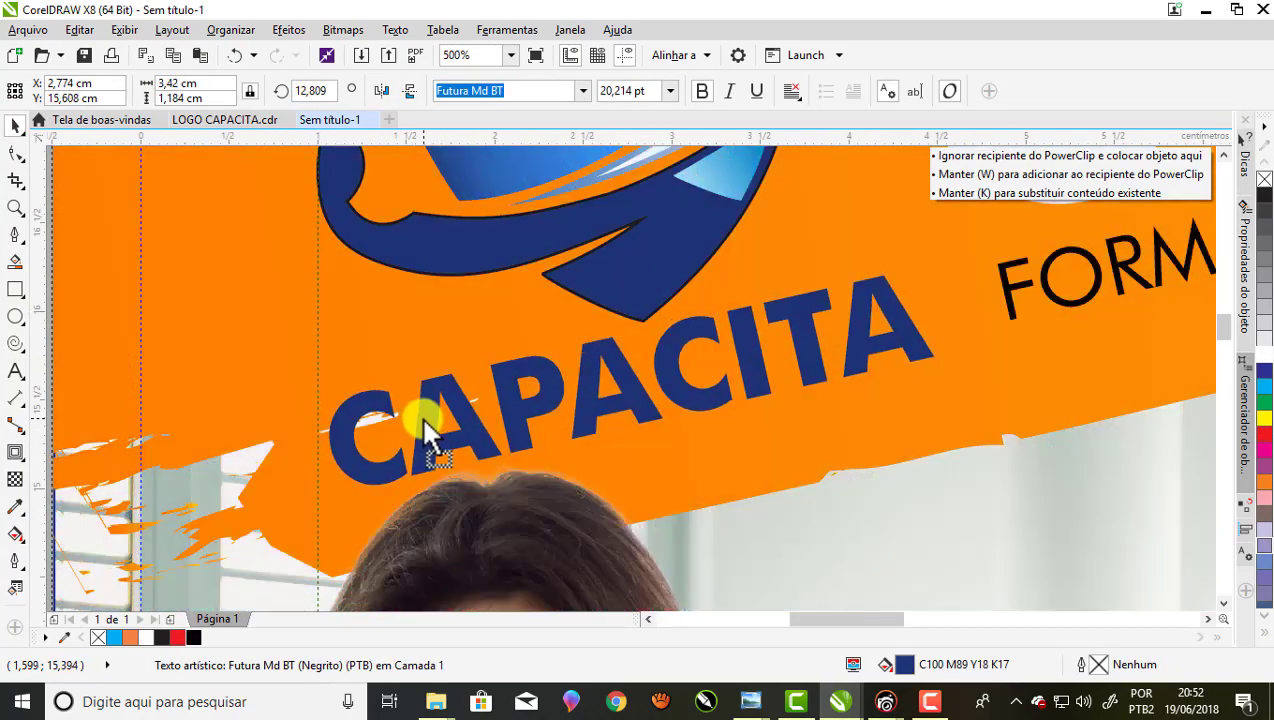
- Enlarge the CAPACITA wordmark from about 20.2 pt to 21.8 pt and settle it under the CP shield
drag(425, 430, 421, 420)
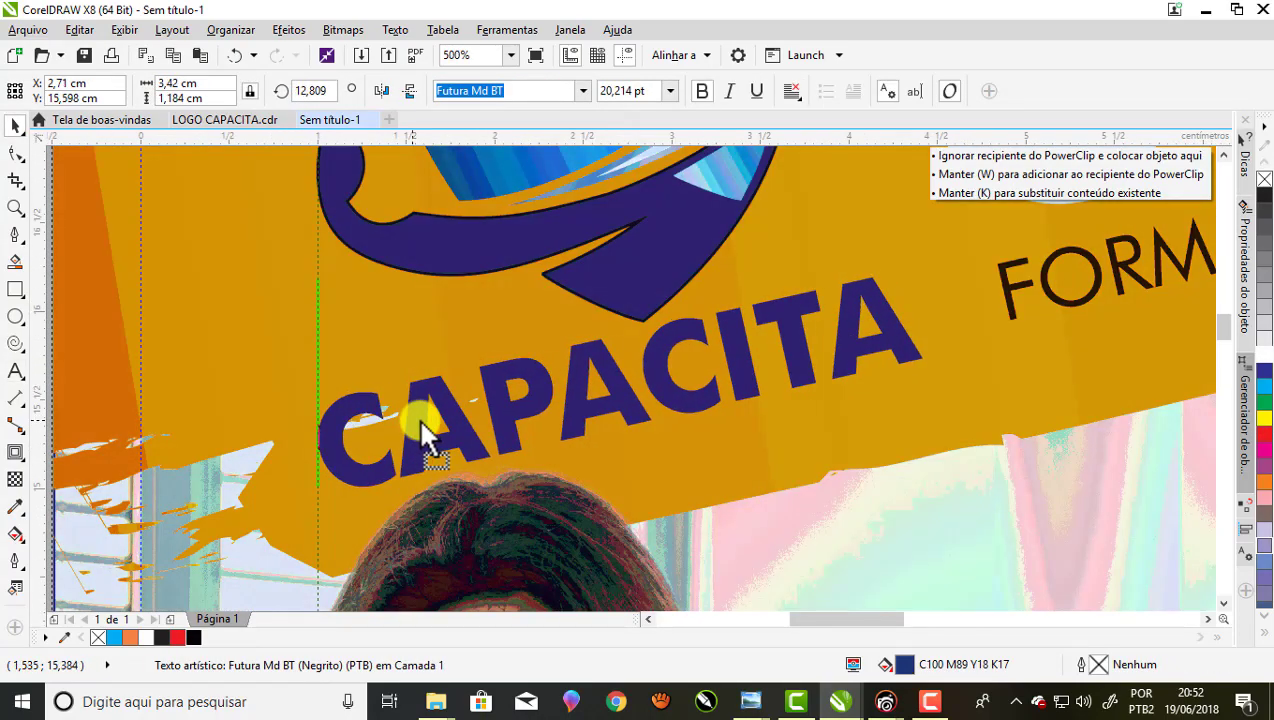
scroll(421, 418, down, 2)
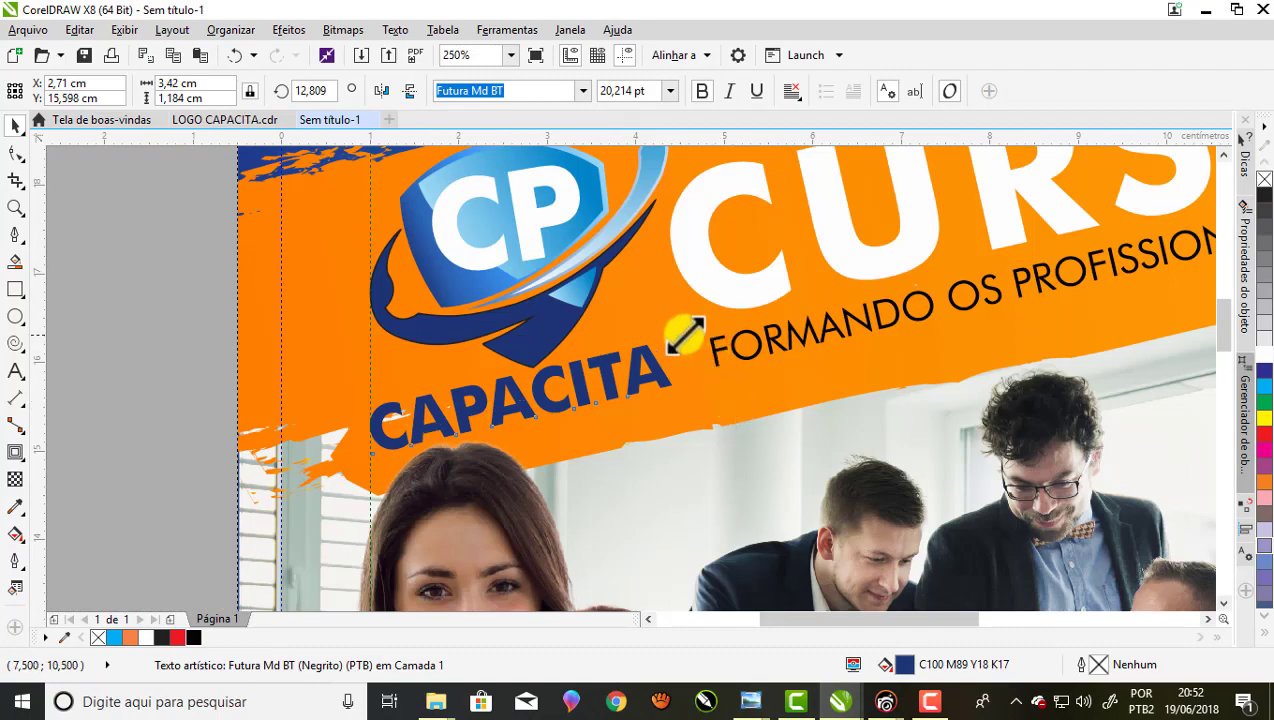
drag(683, 333, 700, 328)
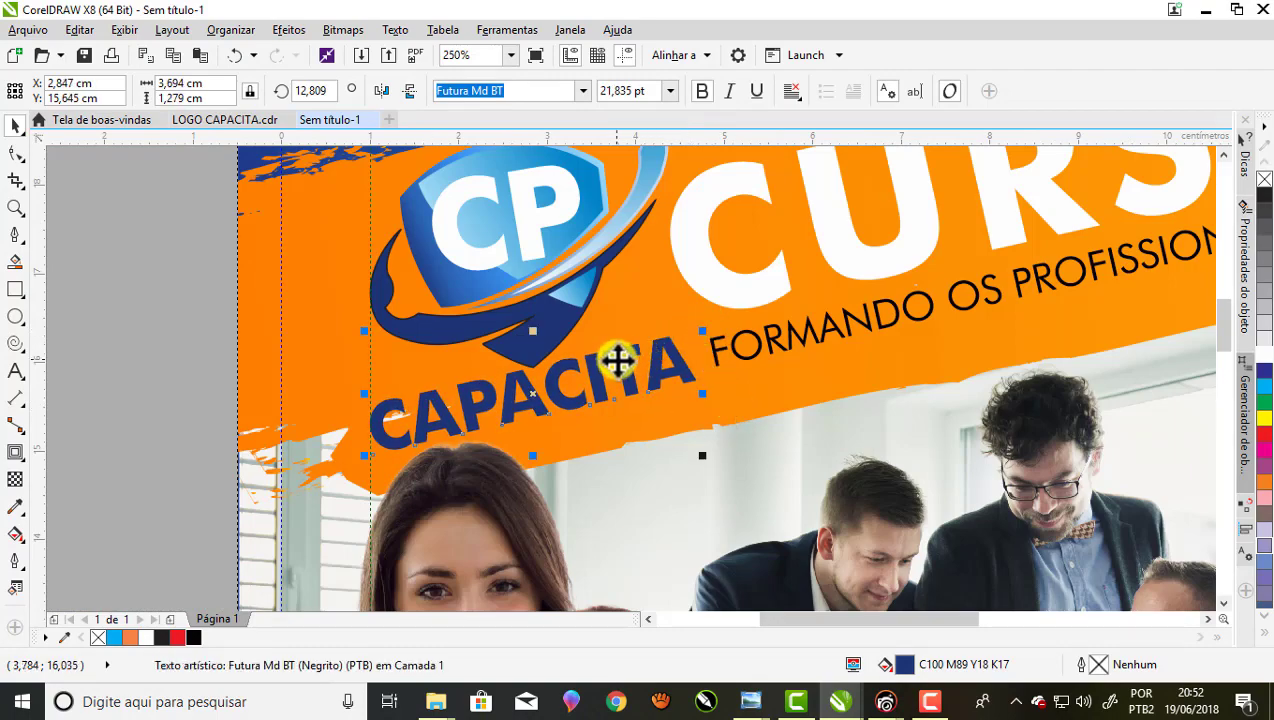
drag(617, 358, 614, 356)
scroll(614, 356, down, 2)
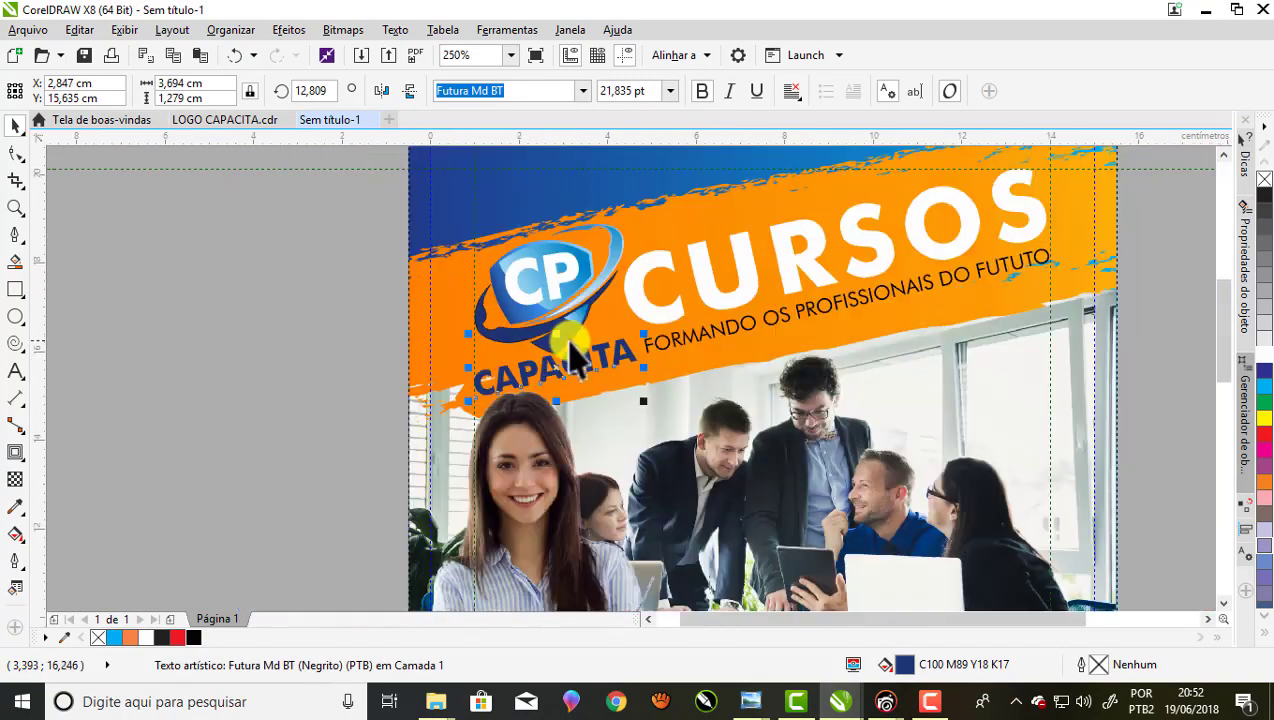
click(297, 312)
scroll(480, 305, down, 2)
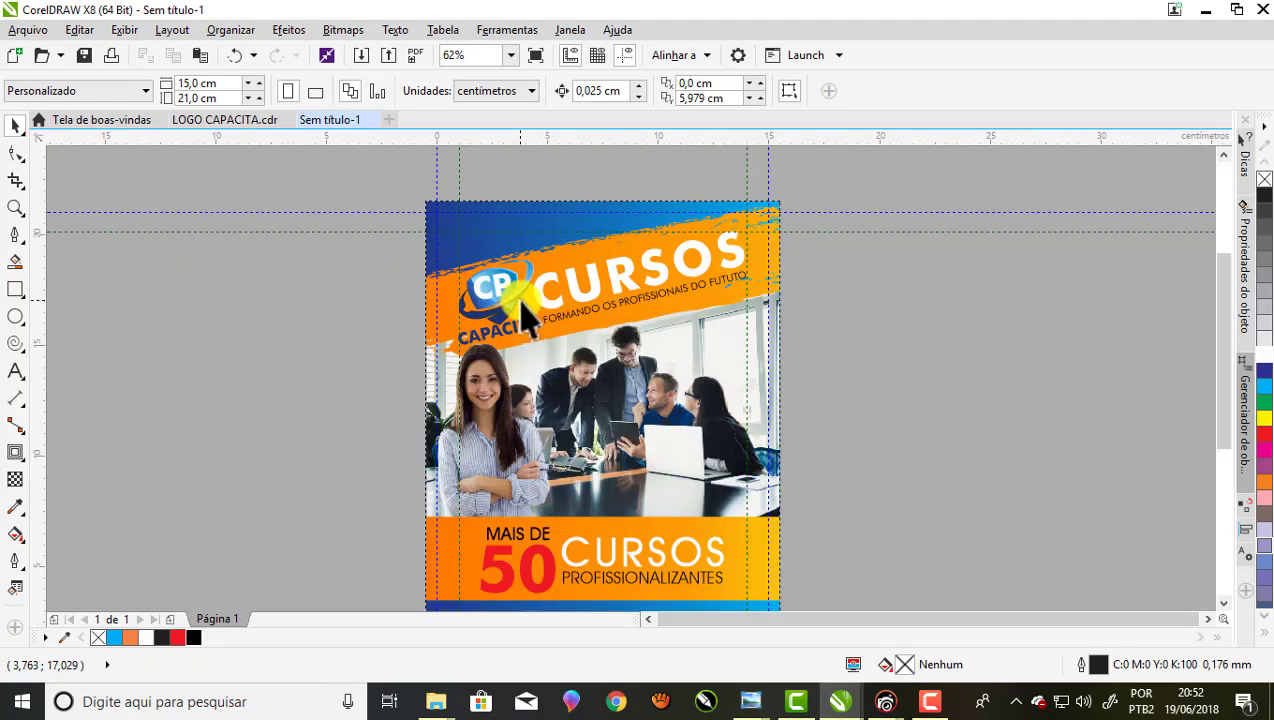
- Zoom in and out to check the phone-and-address footer, then select and deselect the CURSOS group
scroll(503, 330, up, 2)
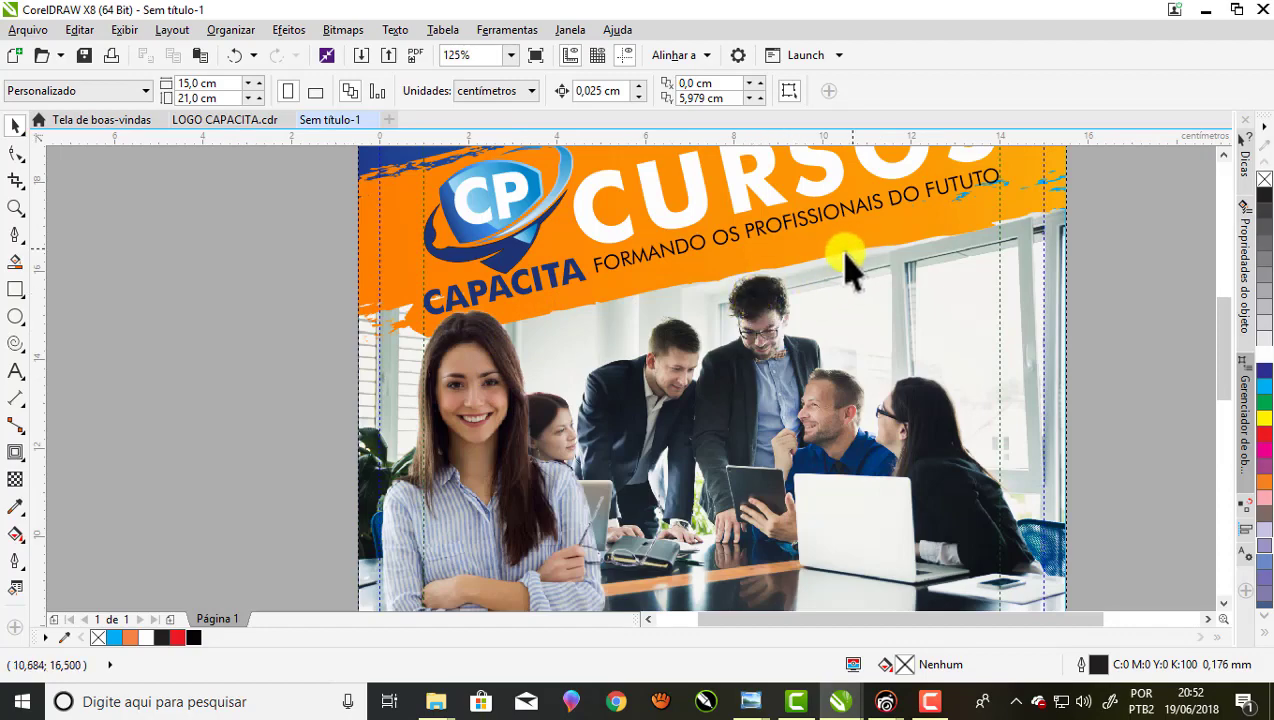
scroll(855, 250, down, 2)
scroll(875, 200, up, 2)
scroll(600, 270, down, 2)
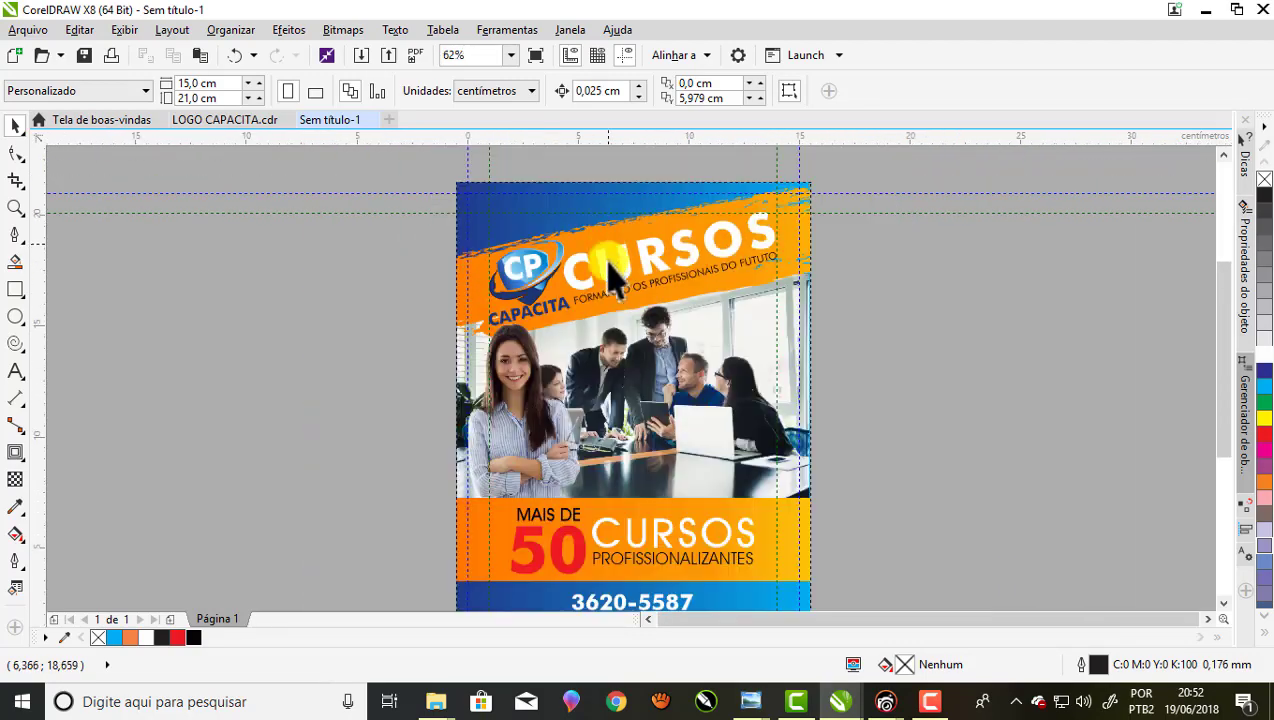
scroll(528, 448, up, 2)
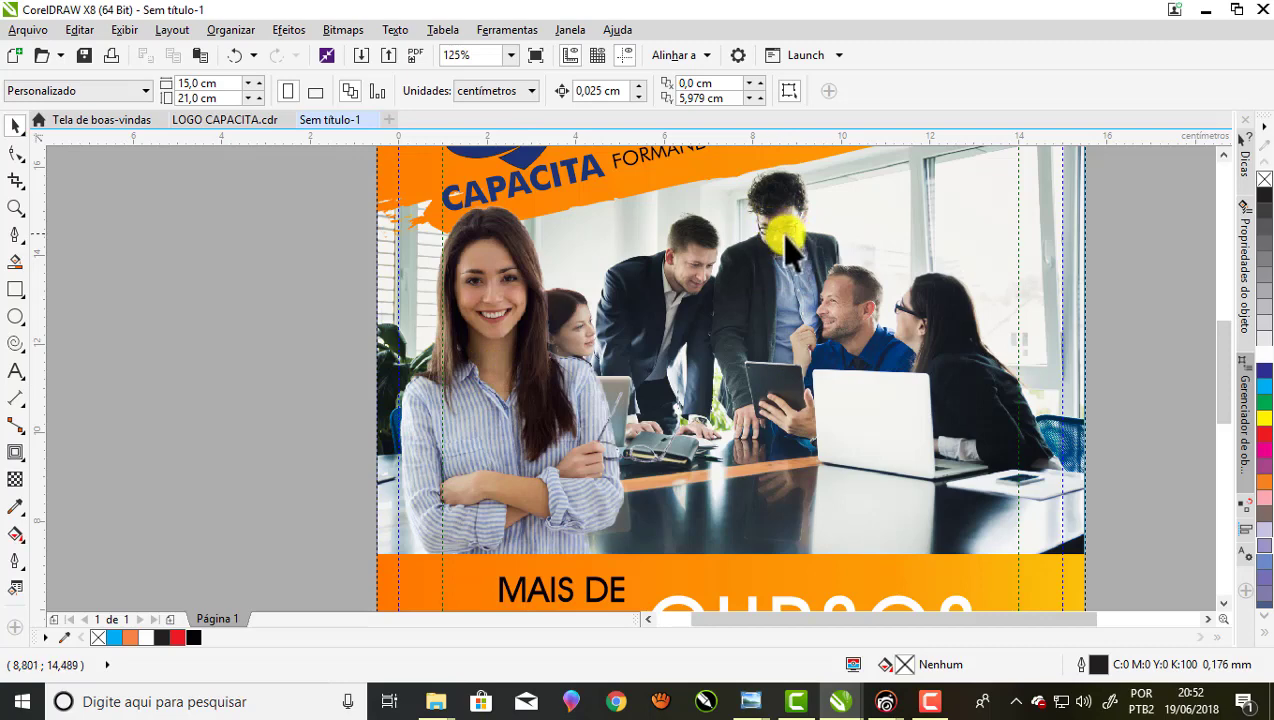
scroll(790, 245, down, 2)
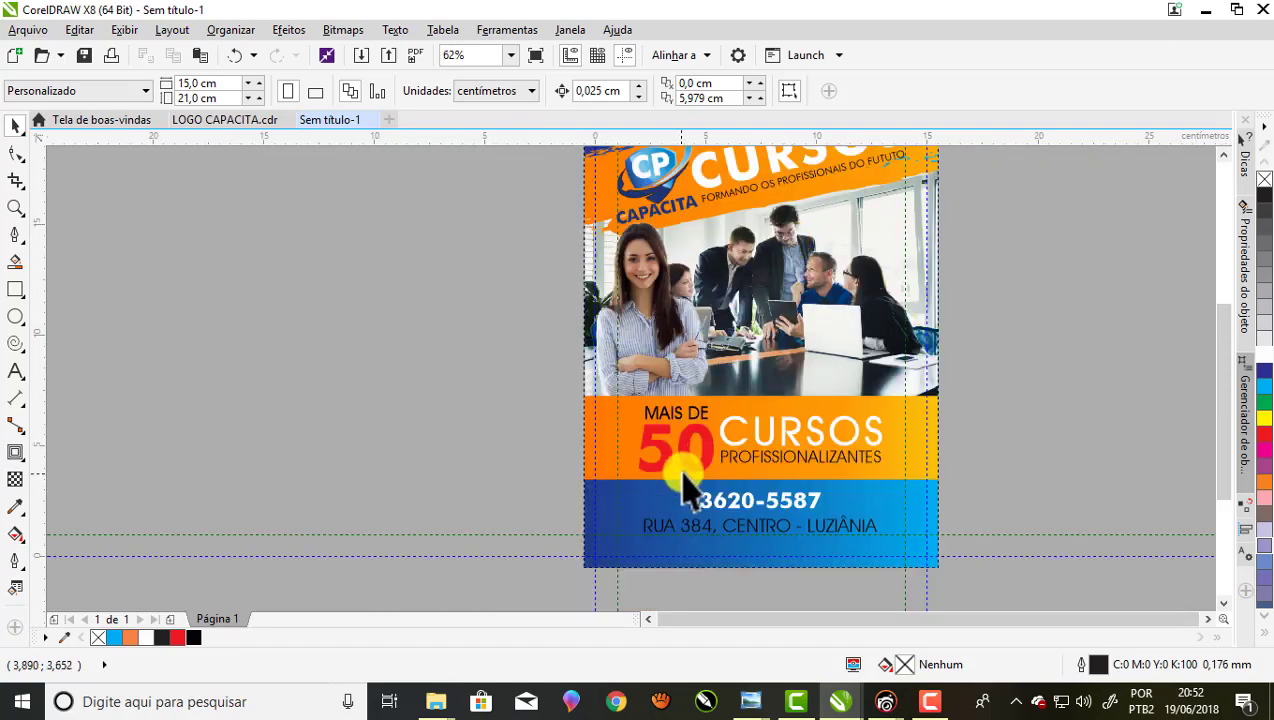
scroll(684, 482, down, 1)
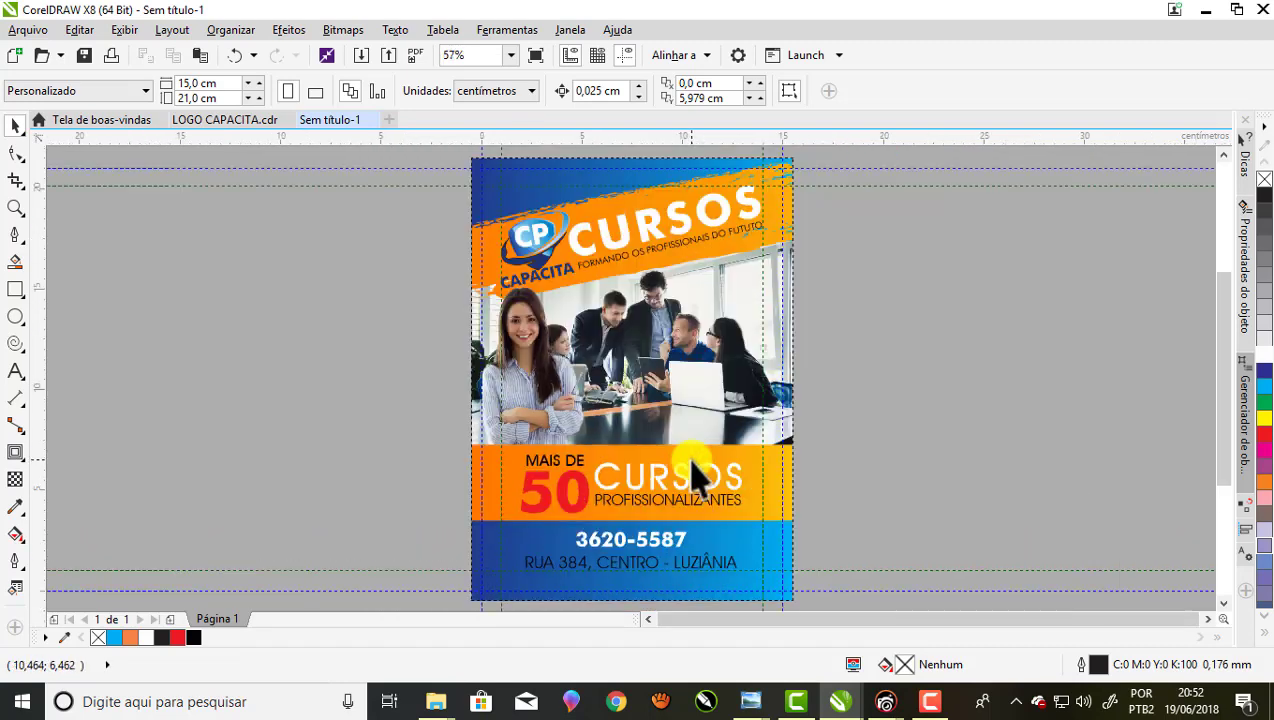
click(590, 500)
click(886, 489)
- Preview the flyer full screen, zoom to check the top-right corner, then preview it again
click(536, 58)
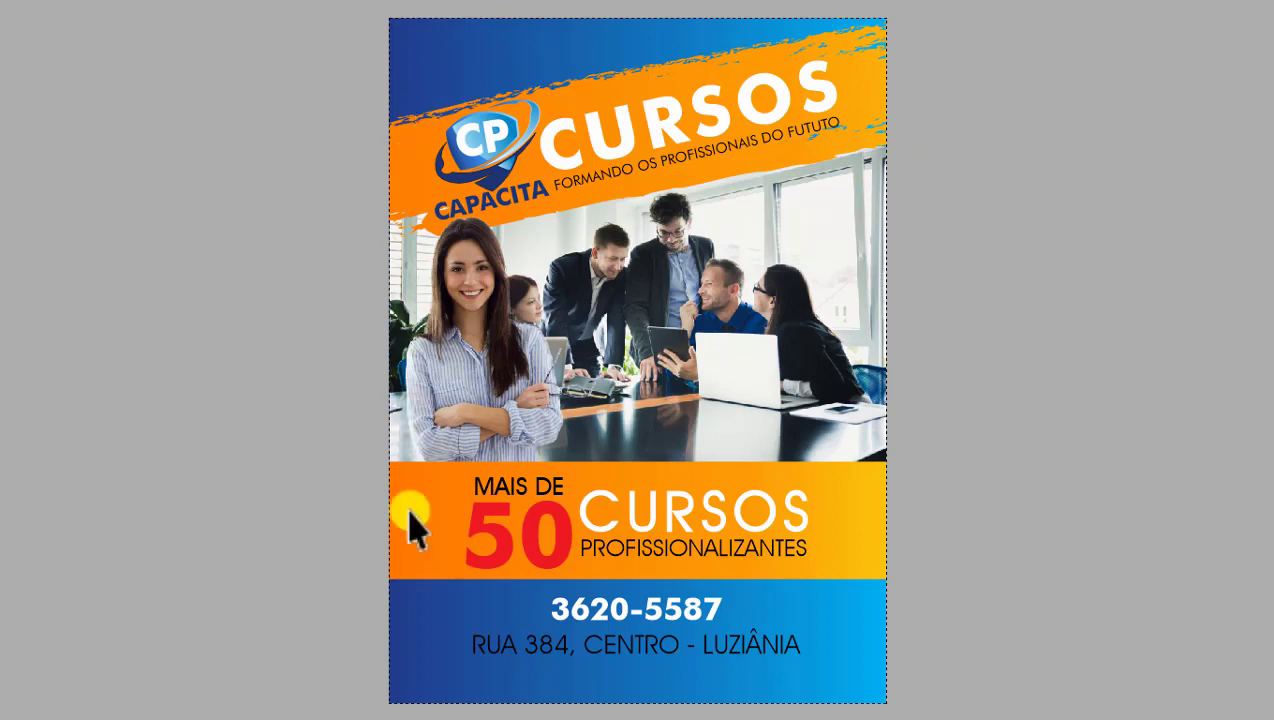
click(493, 695)
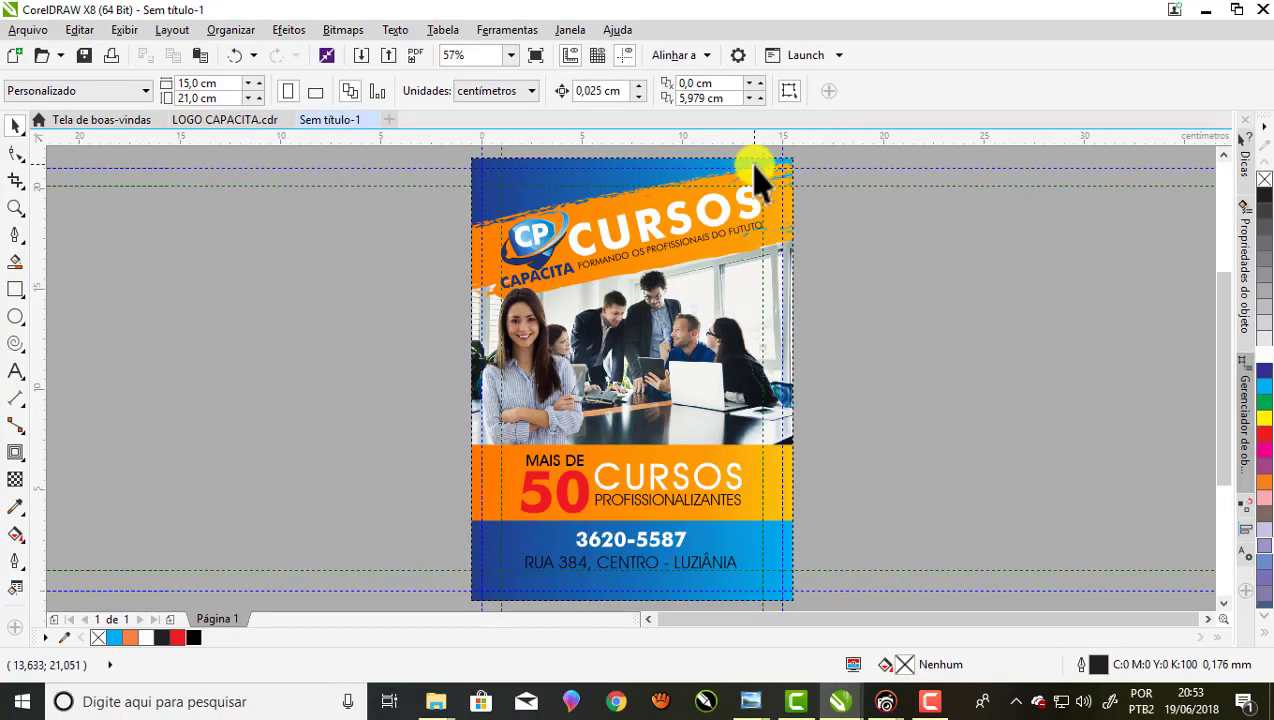
scroll(757, 178, up, 1)
scroll(790, 178, up, 1)
scroll(820, 190, up, 1)
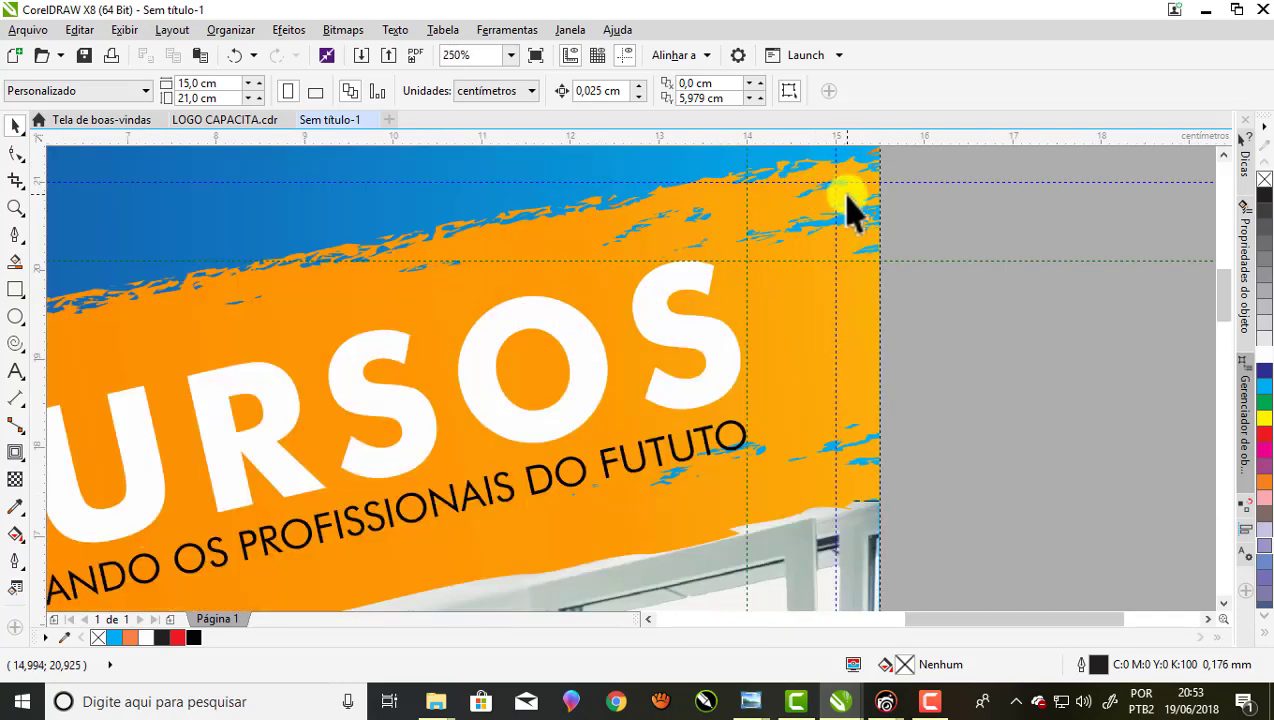
scroll(831, 182, up, 1)
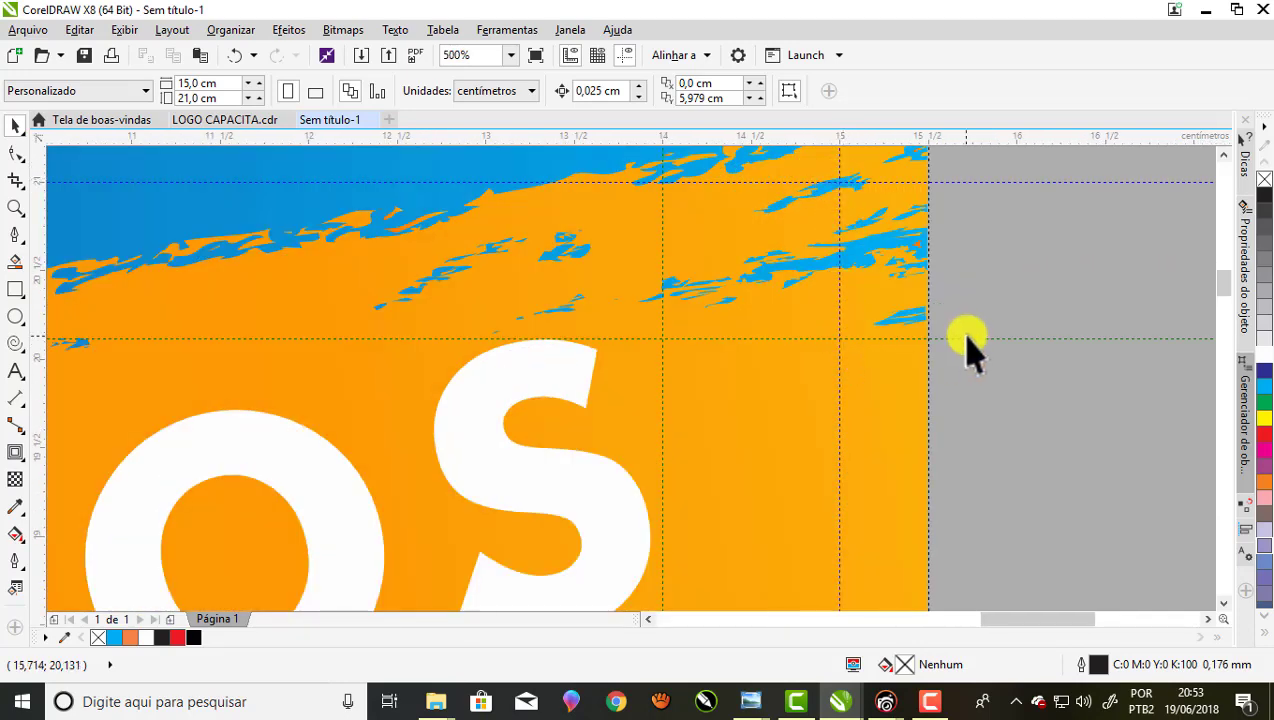
scroll(900, 235, down, 2)
scroll(851, 195, down, 1)
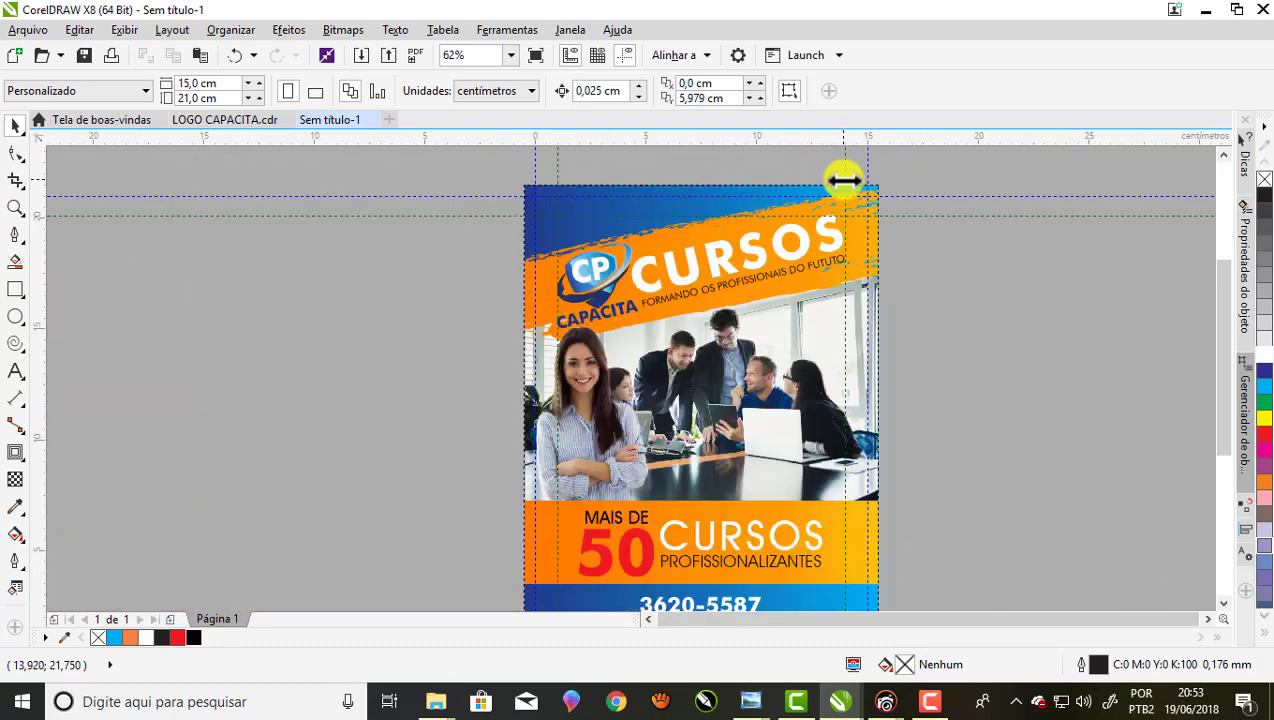
scroll(838, 195, down, 1)
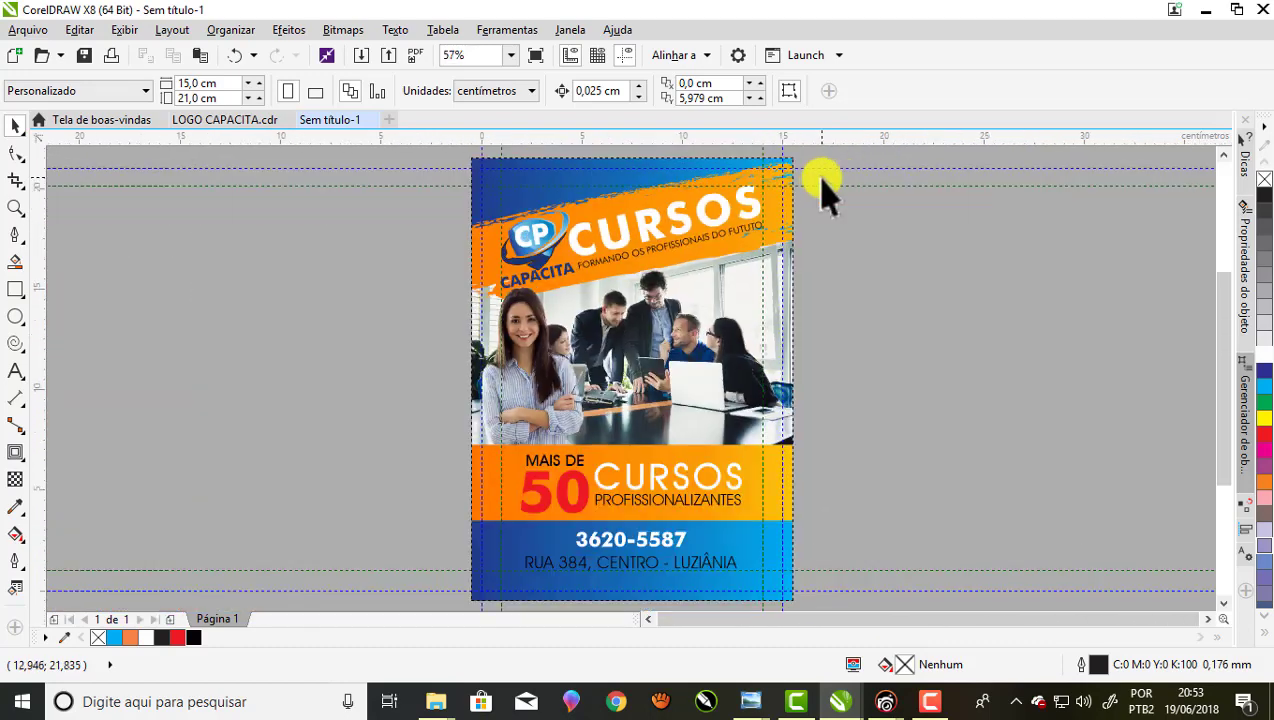
click(535, 55)
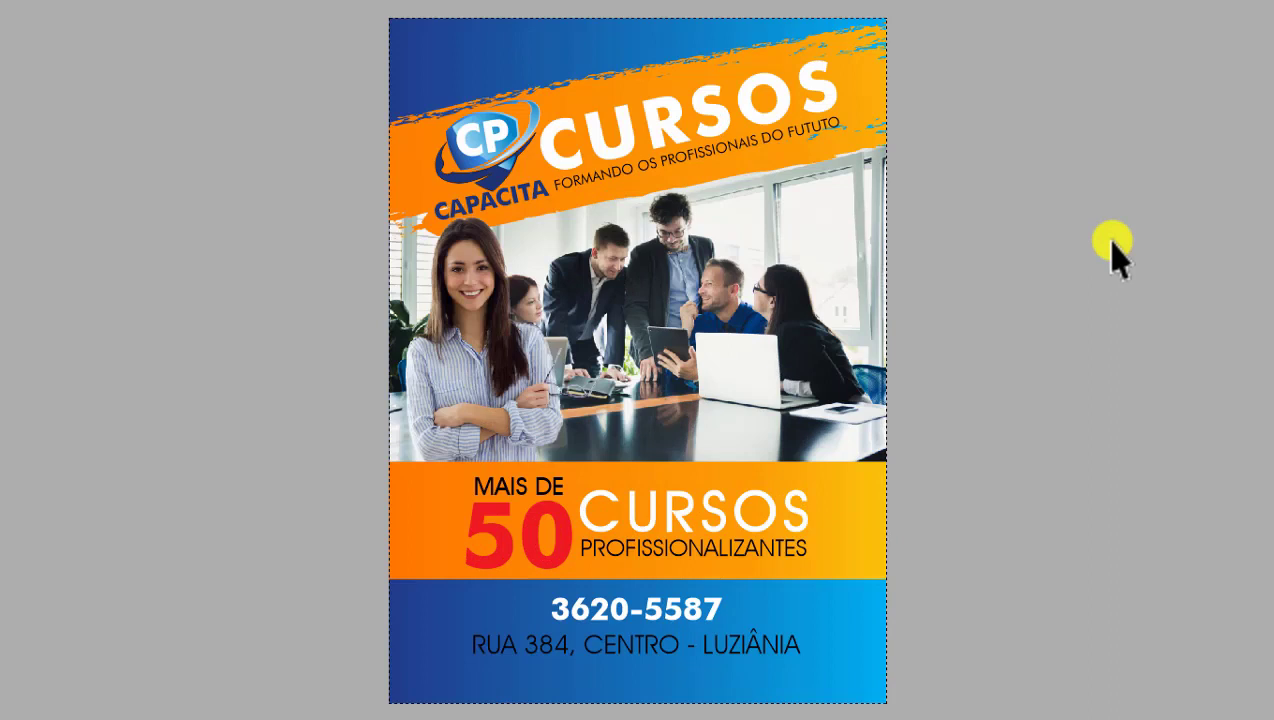